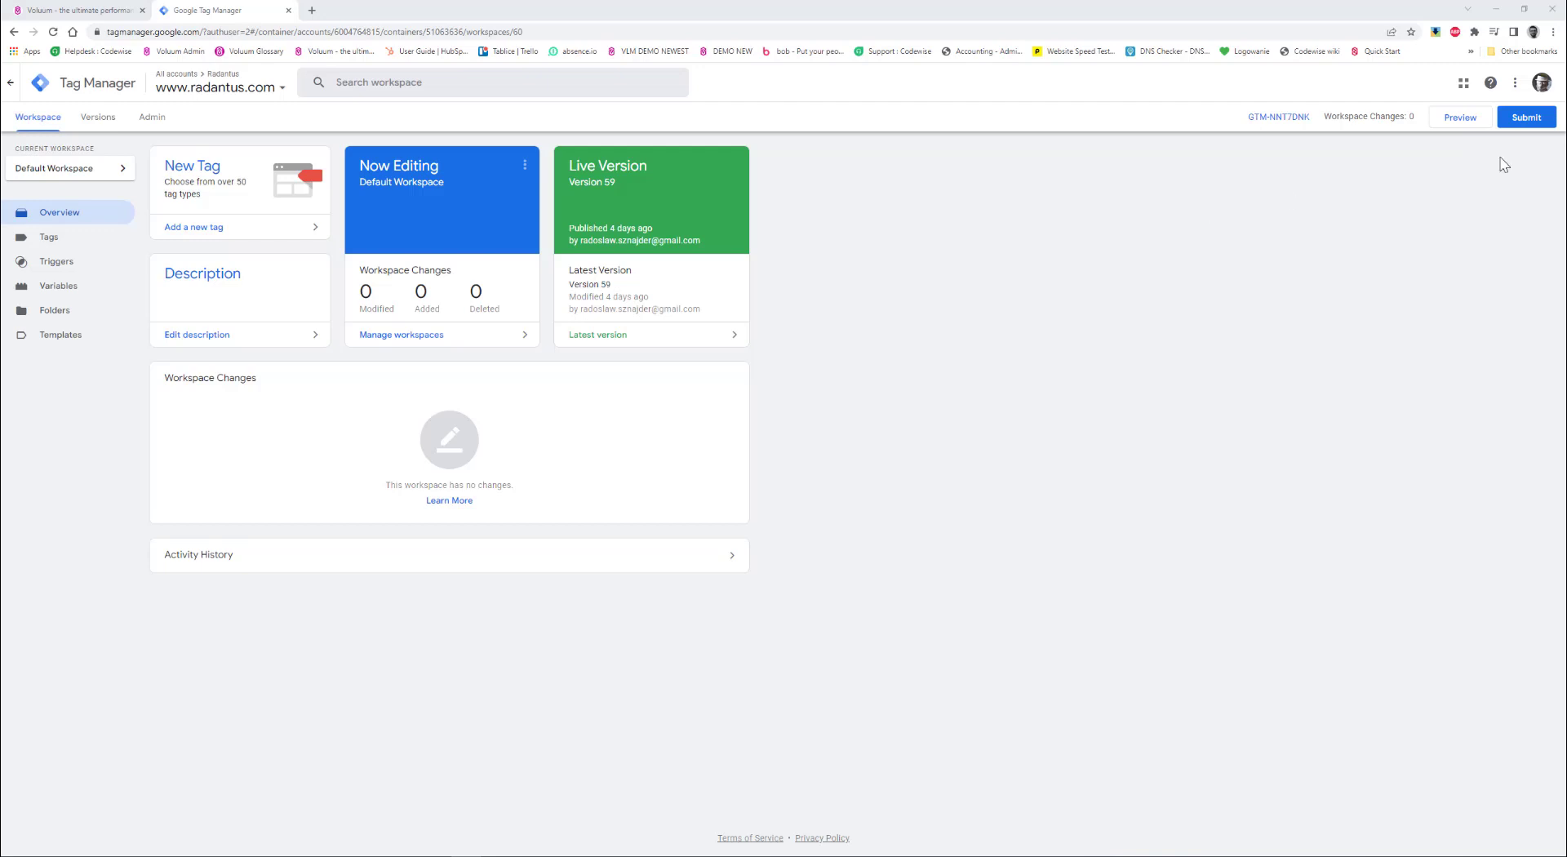
Start previewing the Tag Manager container and connect Tag Assistant to the radantus.com site.
left_click(1441, 119)
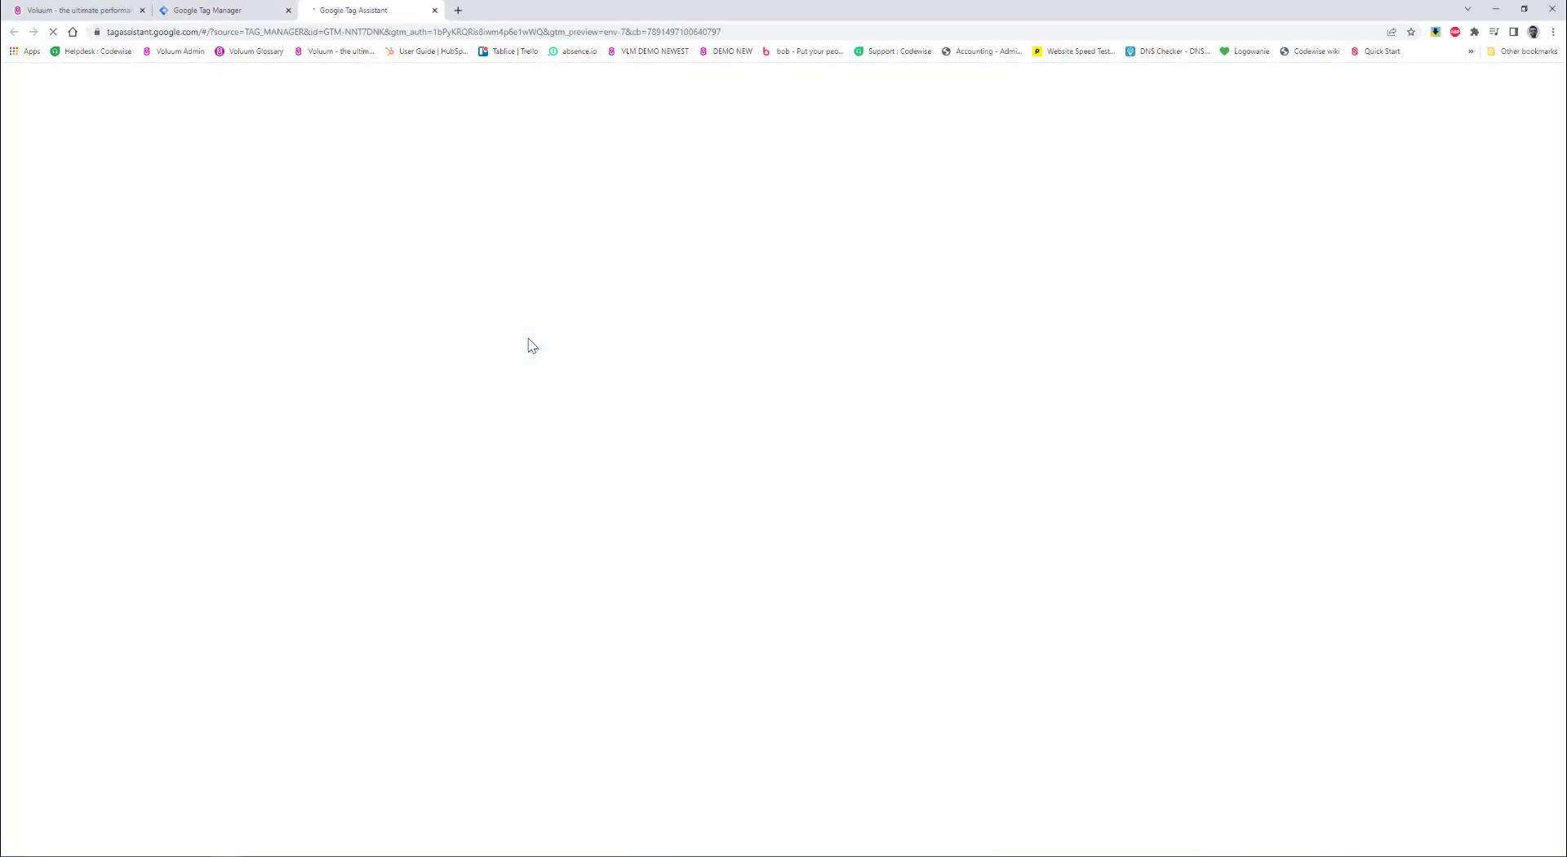
left_click(798, 399)
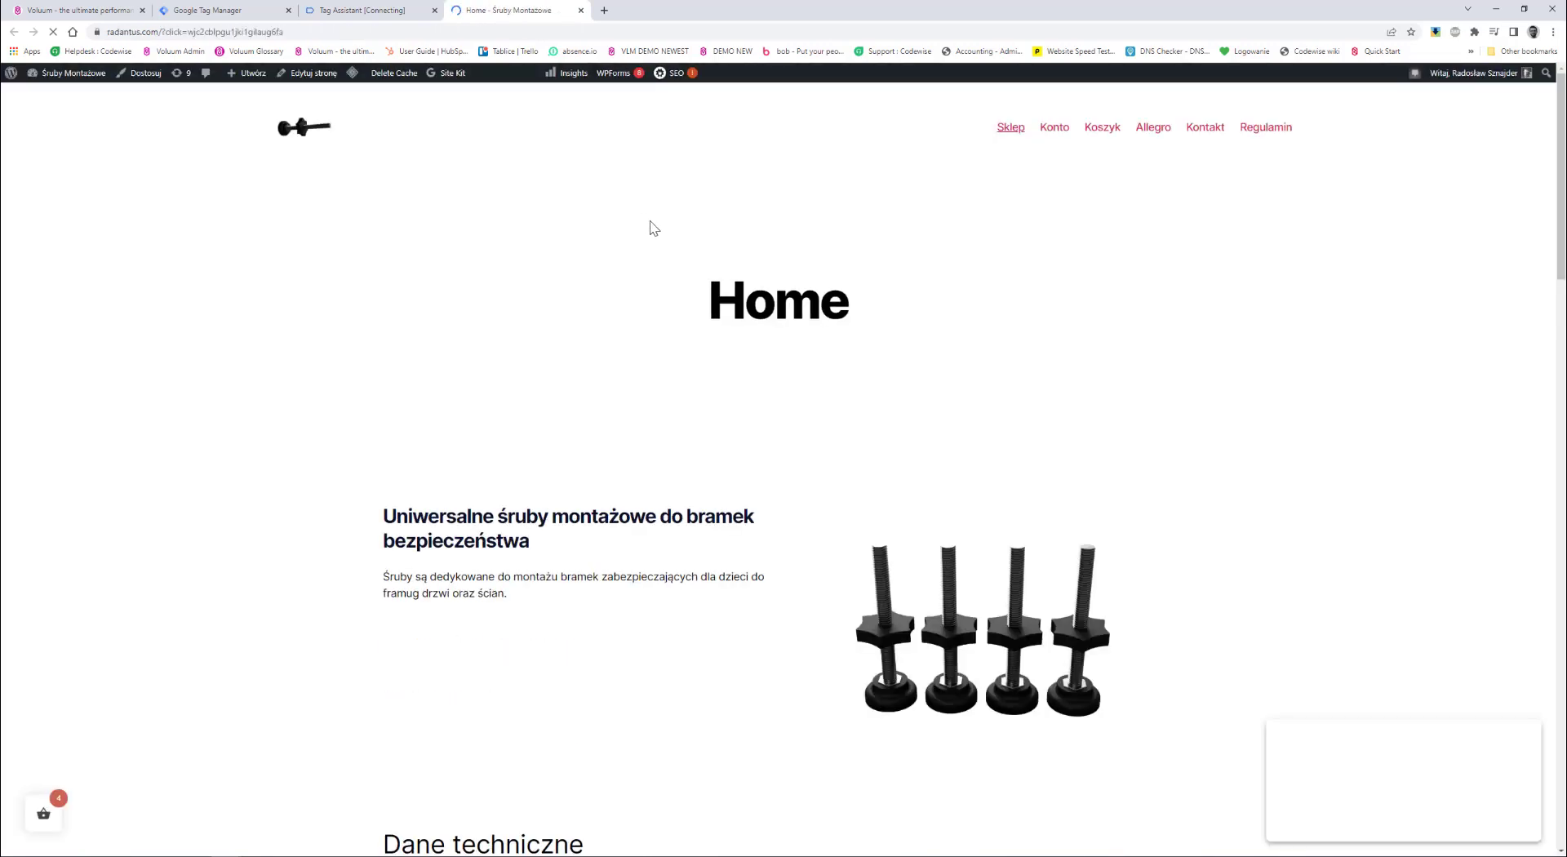
scroll(650, 221, "down", 15)
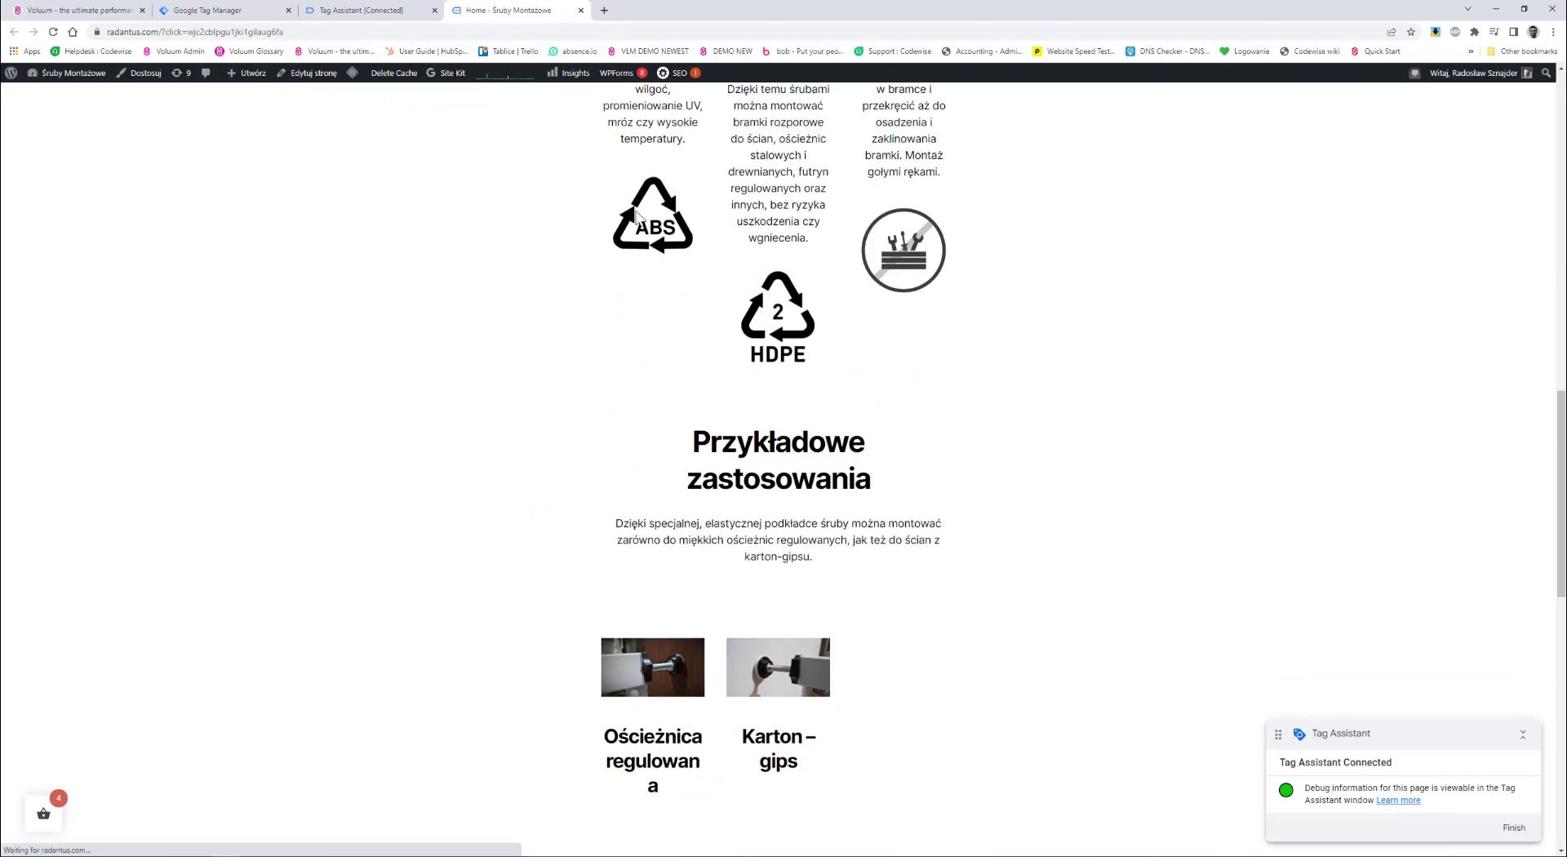
Switch to Tag Assistant and view the summary's Data Layer values for container GTM-NNT7DNK.
left_click(367, 11)
left_click(781, 300)
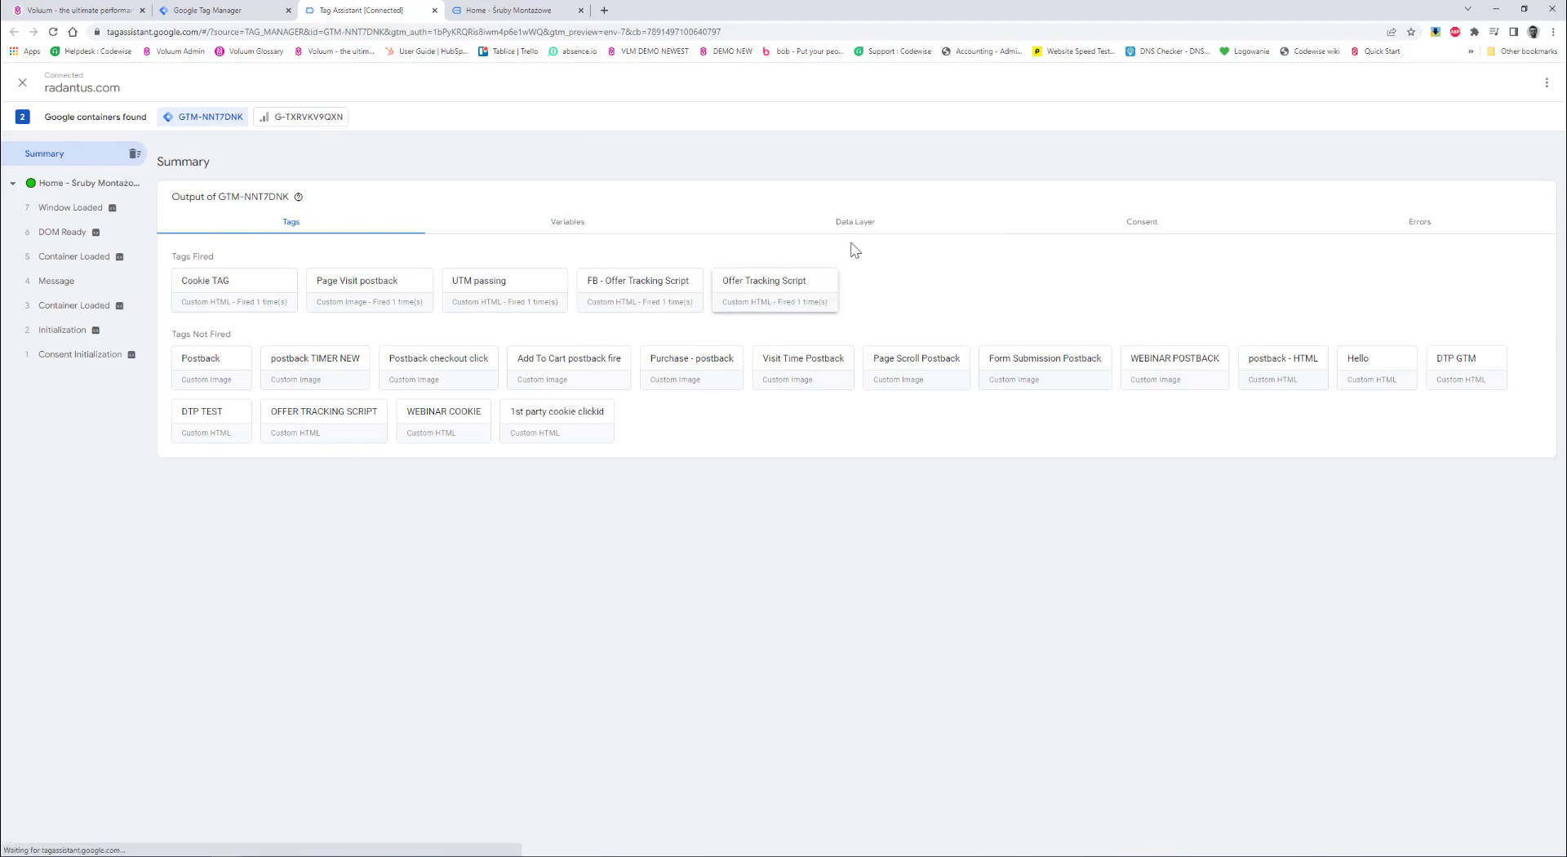
left_click(854, 221)
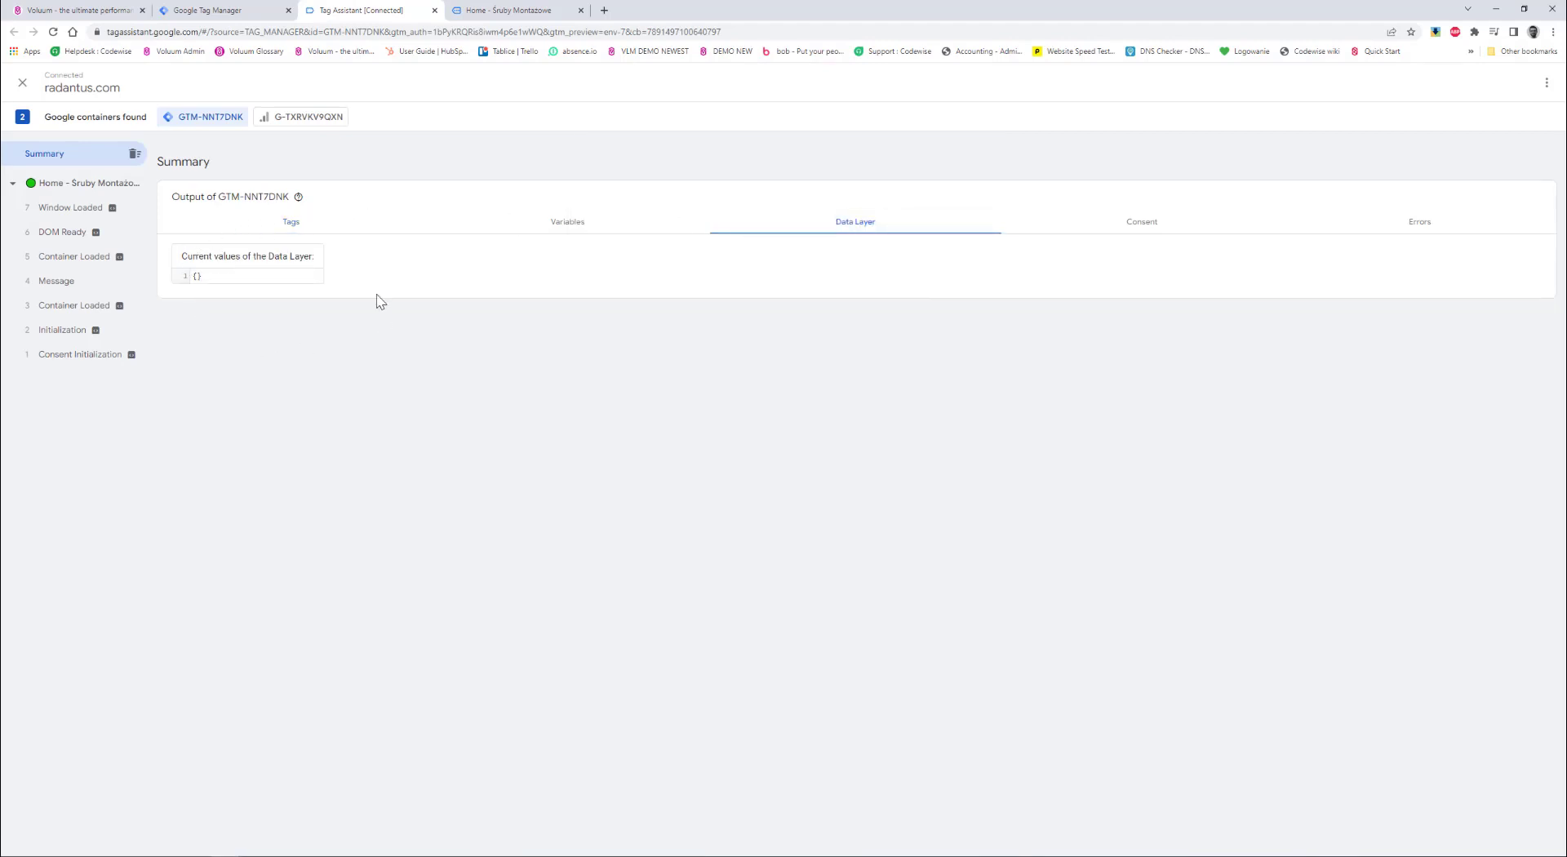
In the radantus.com shop, add "4 śruby montażowe – uniwersalne – podwyższona klasa wytrzymałości" to the cart and continue shopping.
left_click(508, 10)
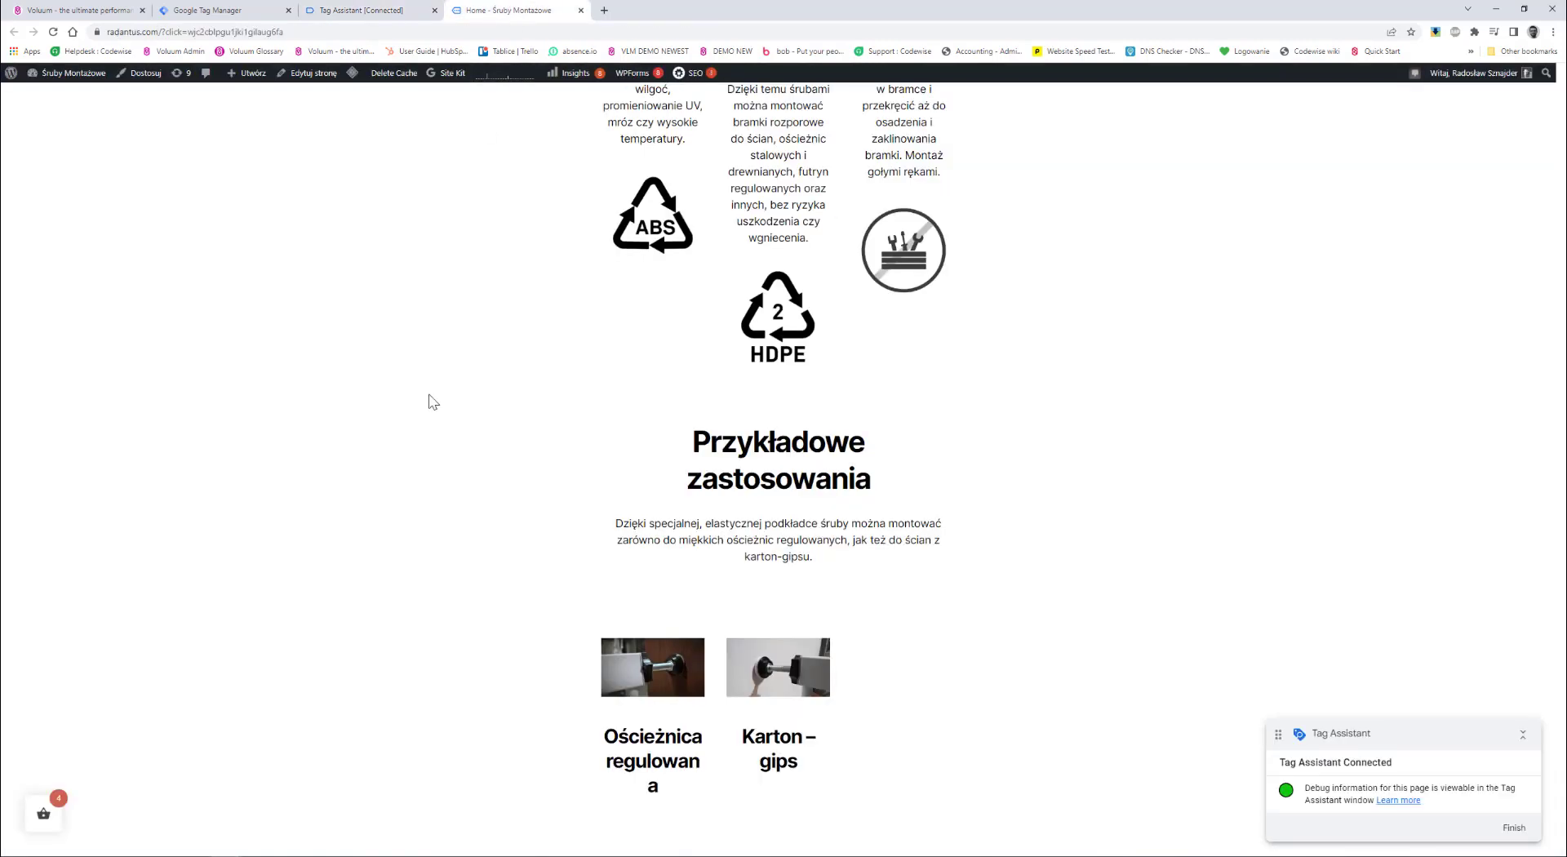
scroll(432, 402, "down", 10)
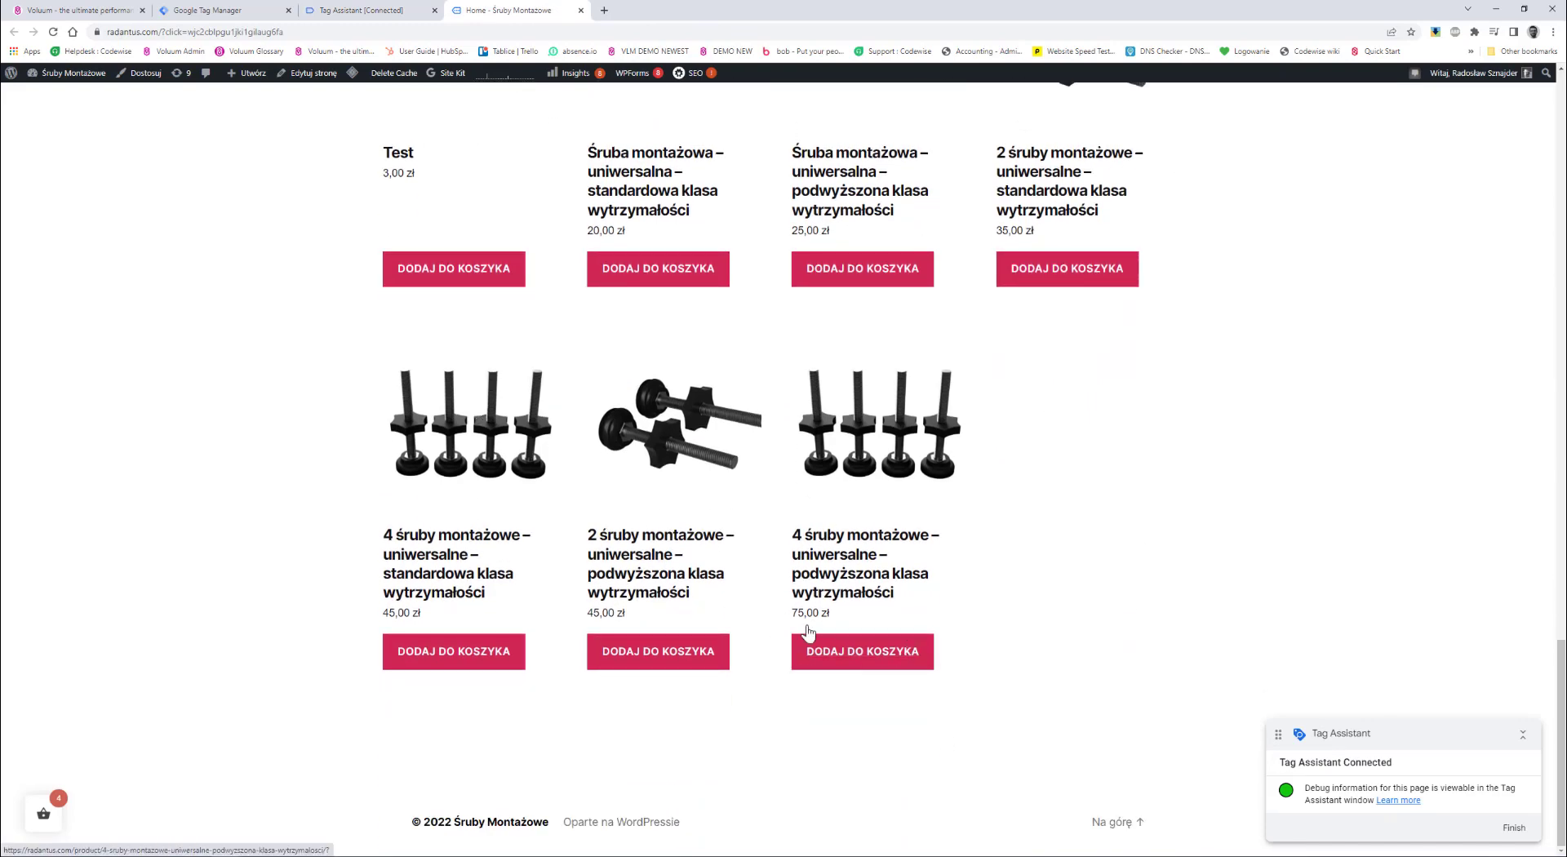
left_click(883, 663)
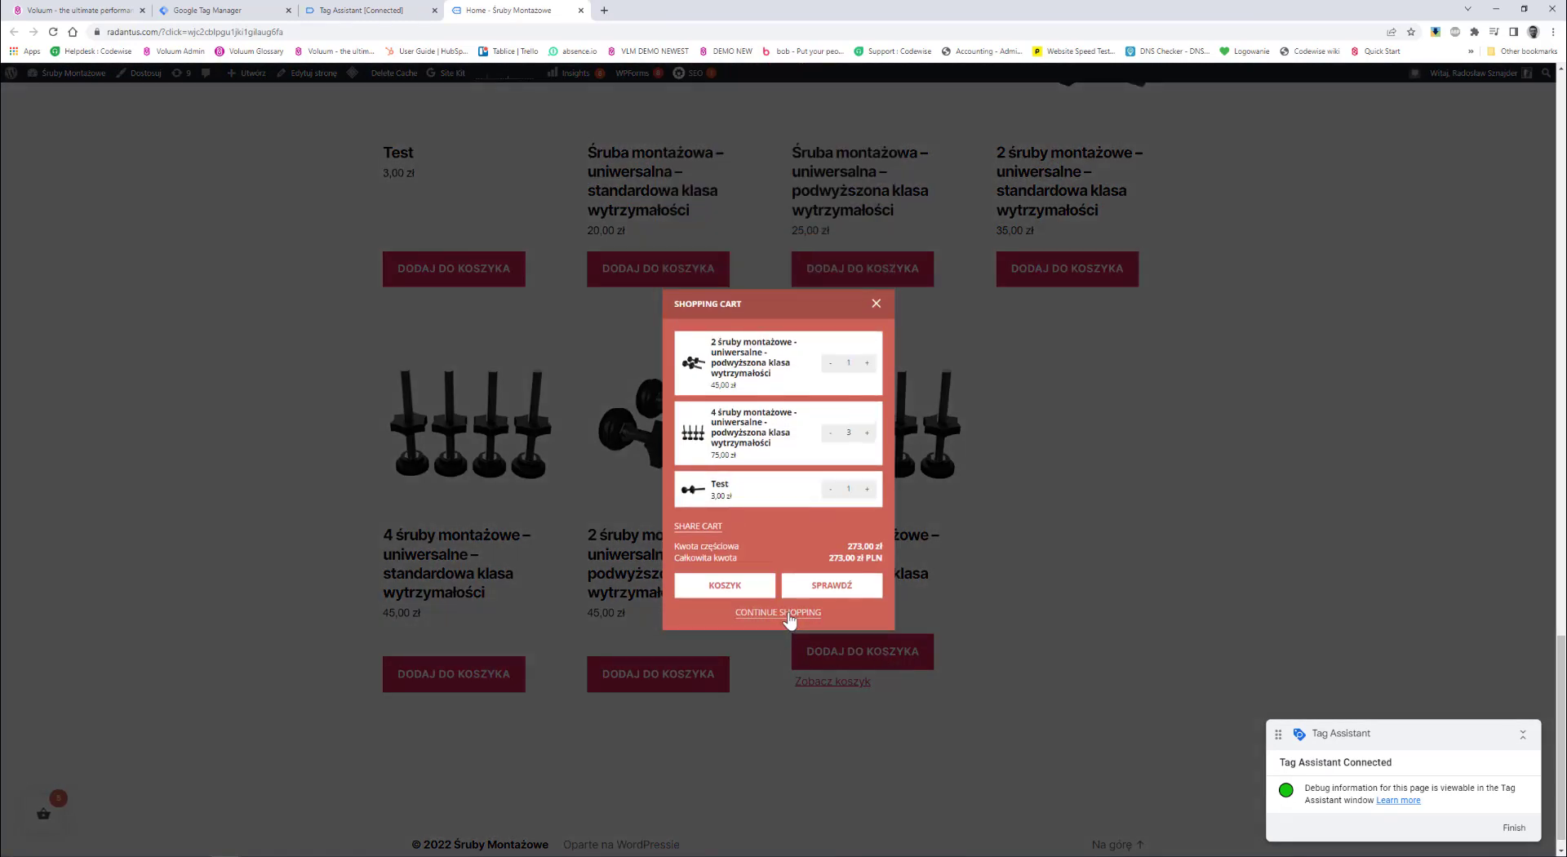
left_click(788, 621)
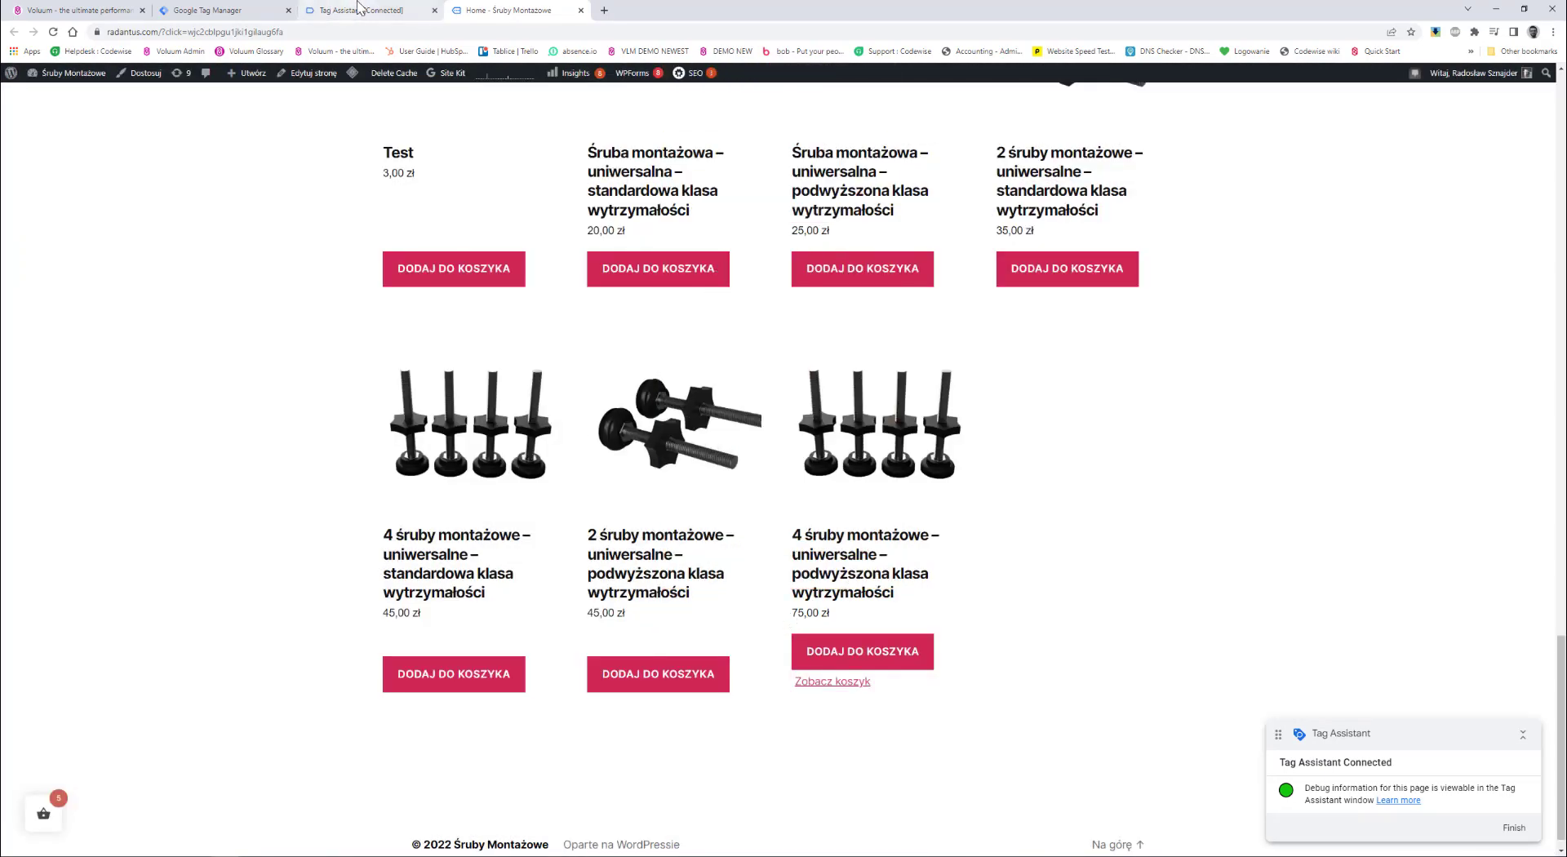
Return to Tag Assistant, enlarge the page to 175%, and open the add_to_cart event's Data Layer values.
left_click(355, 10)
key("ctrl+plus")
key("ctrl+plus")
key("ctrl+plus")
key("ctrl+plus")
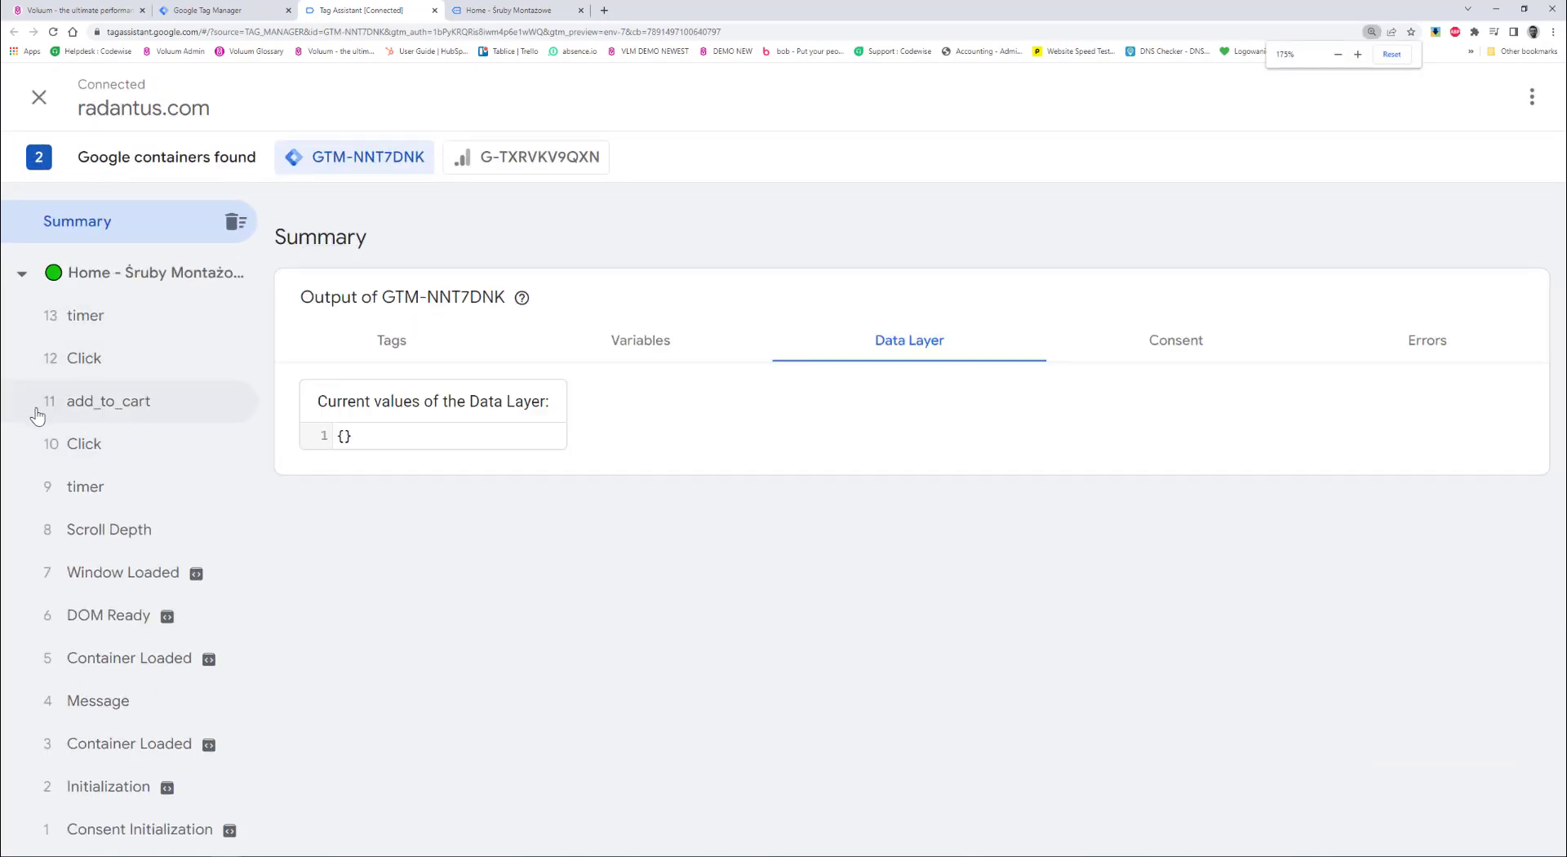
left_click(101, 418)
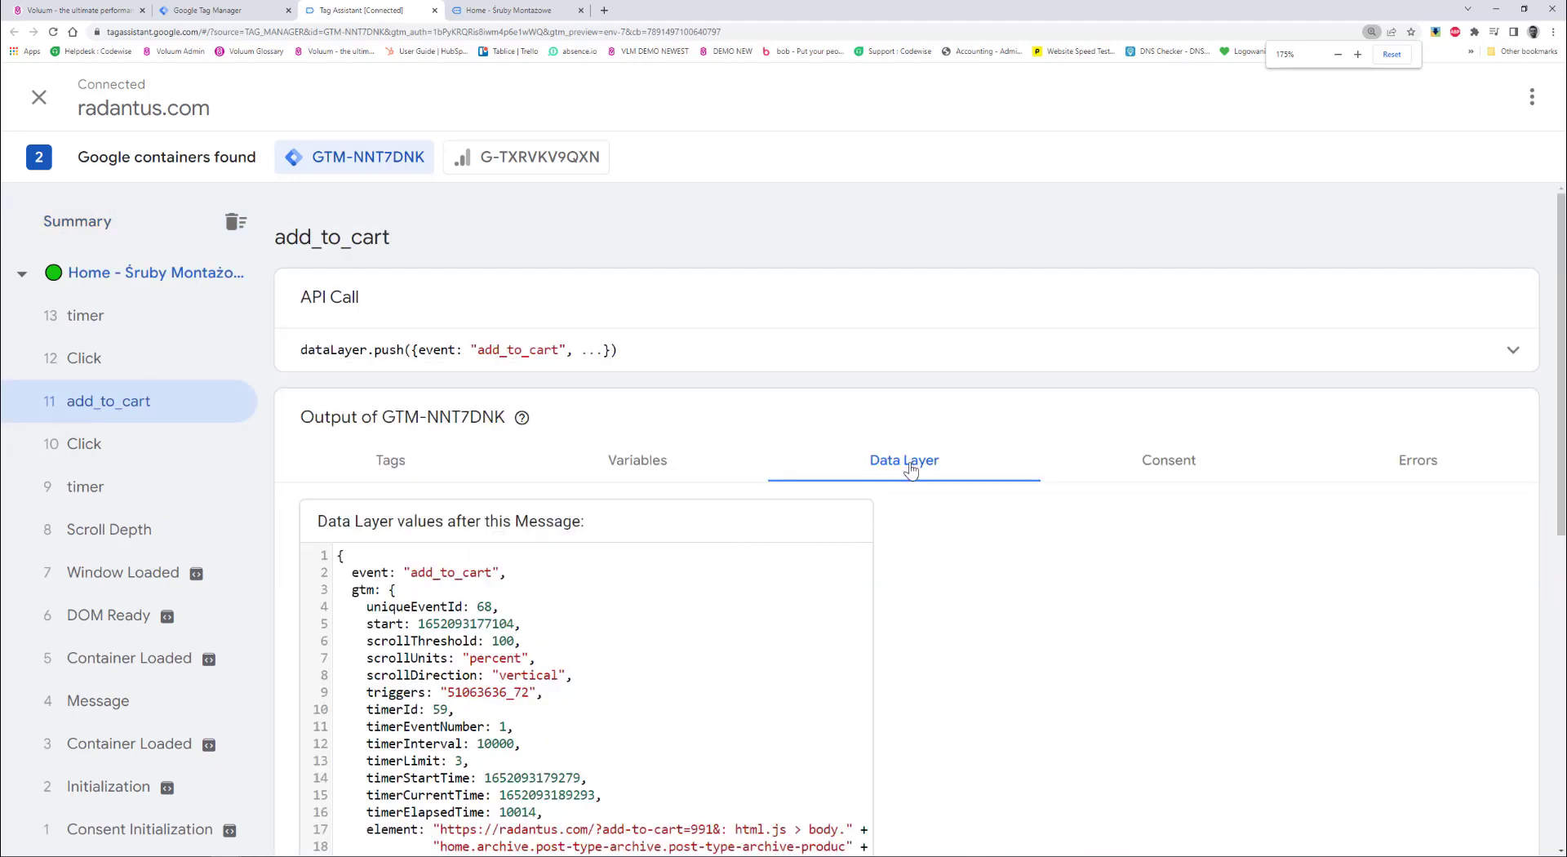
Examine the event name and the gtm section, including uniqueEventId, in the add_to_cart Data Layer values.
scroll(899, 464, "down", 2)
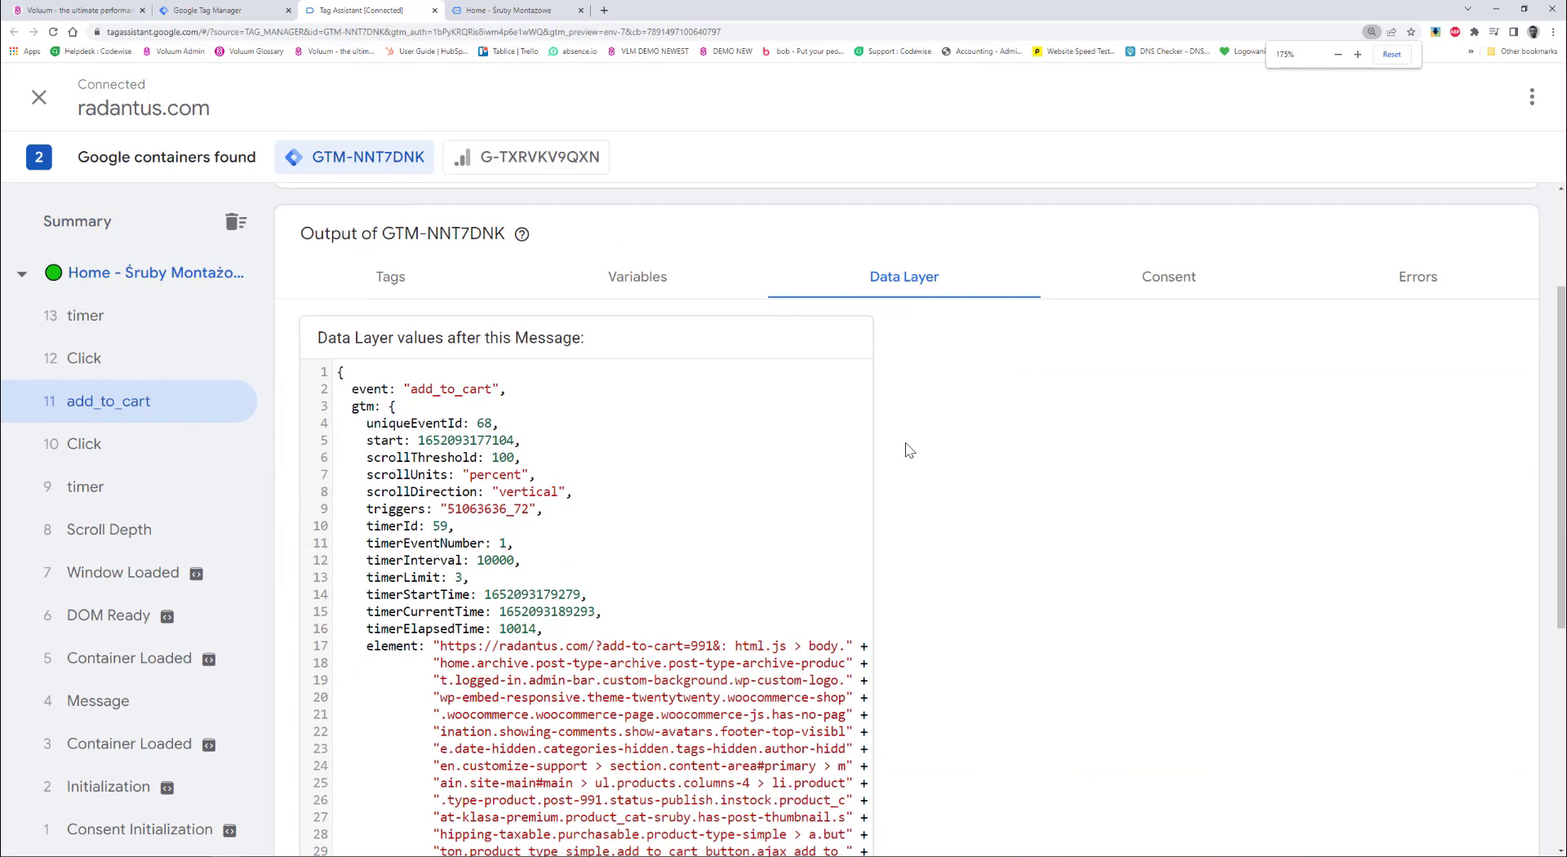
scroll(909, 450, "down", 1)
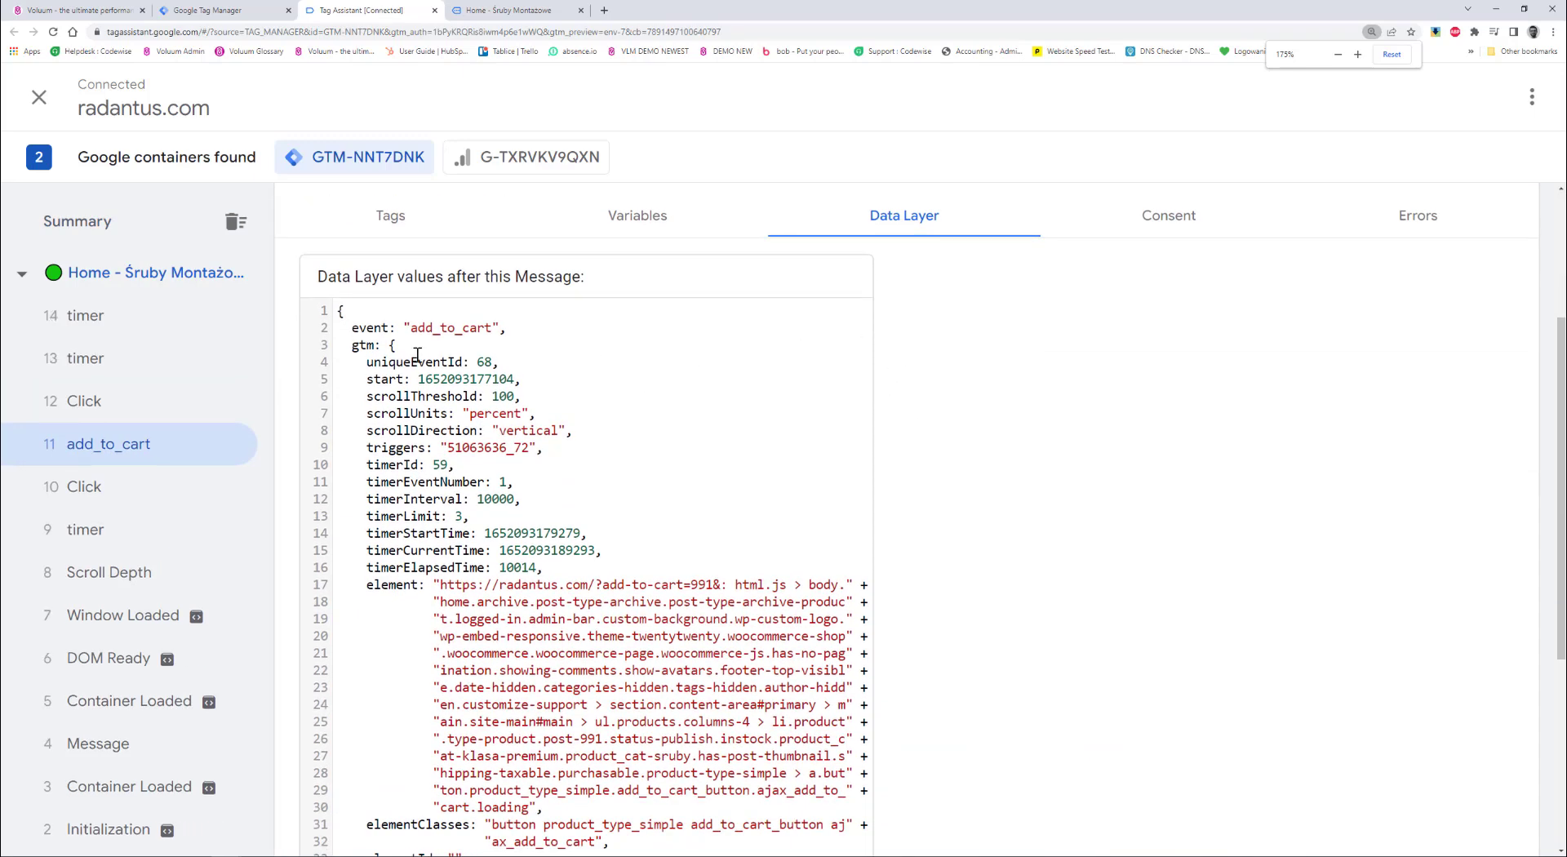
left_click_drag(413, 326, 494, 332)
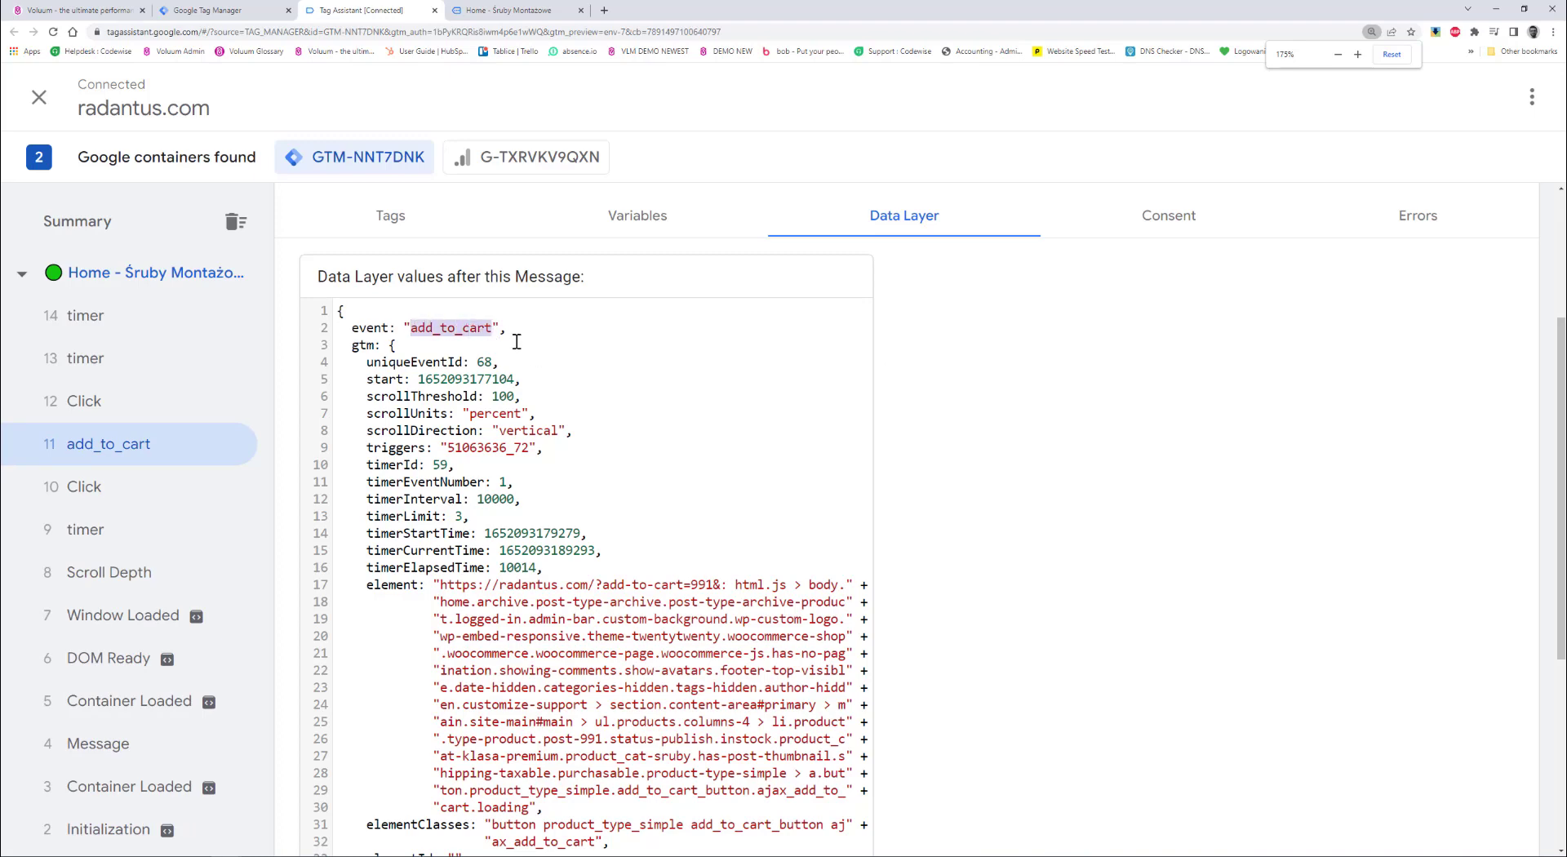
double_click(485, 362)
scroll(494, 360, "down", 1)
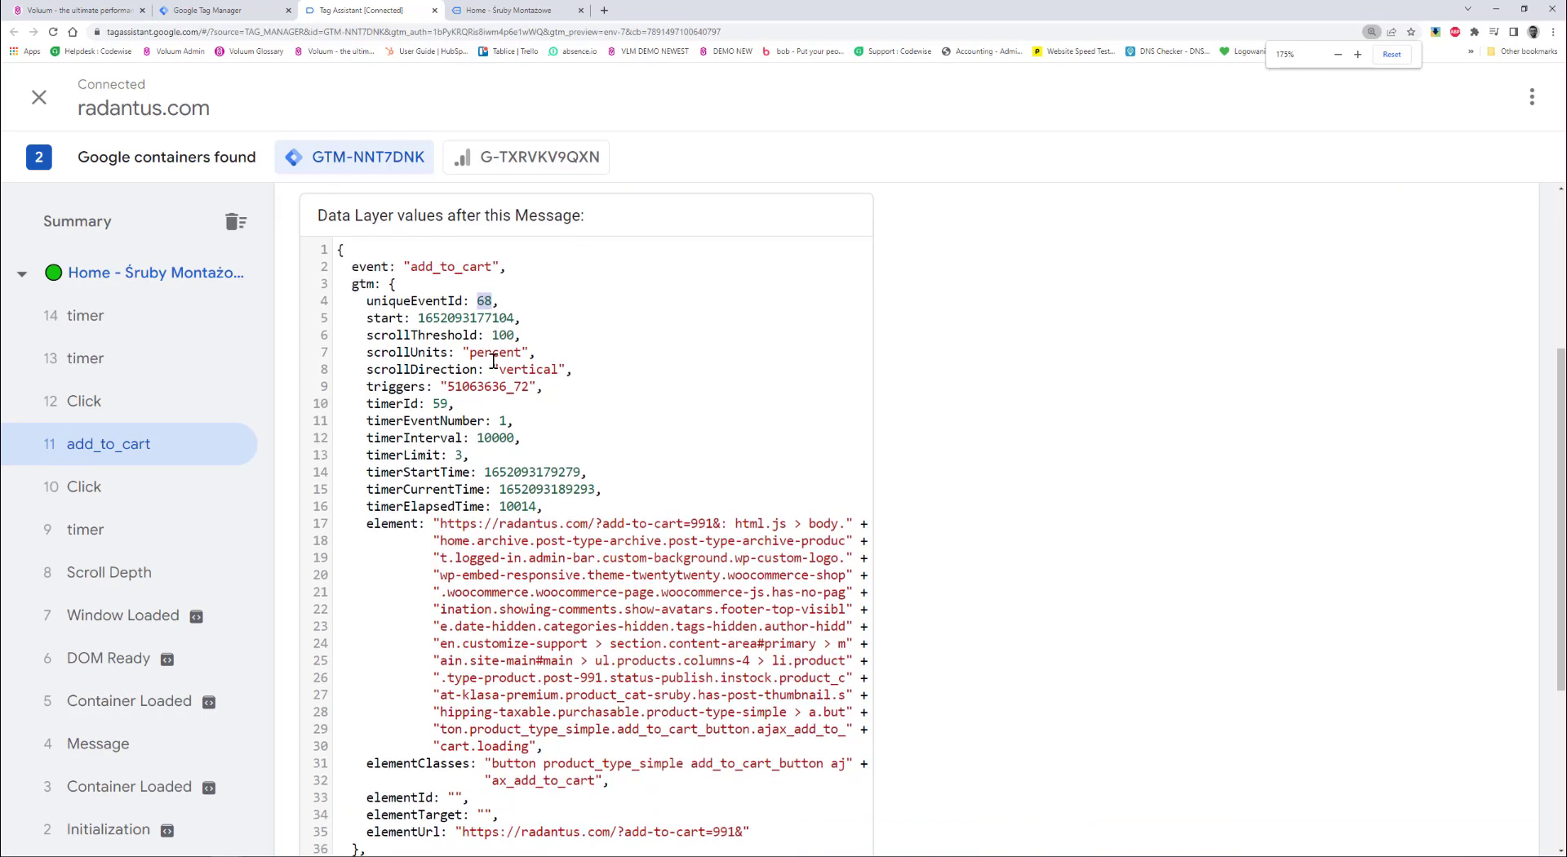
scroll(479, 322, "down", 5)
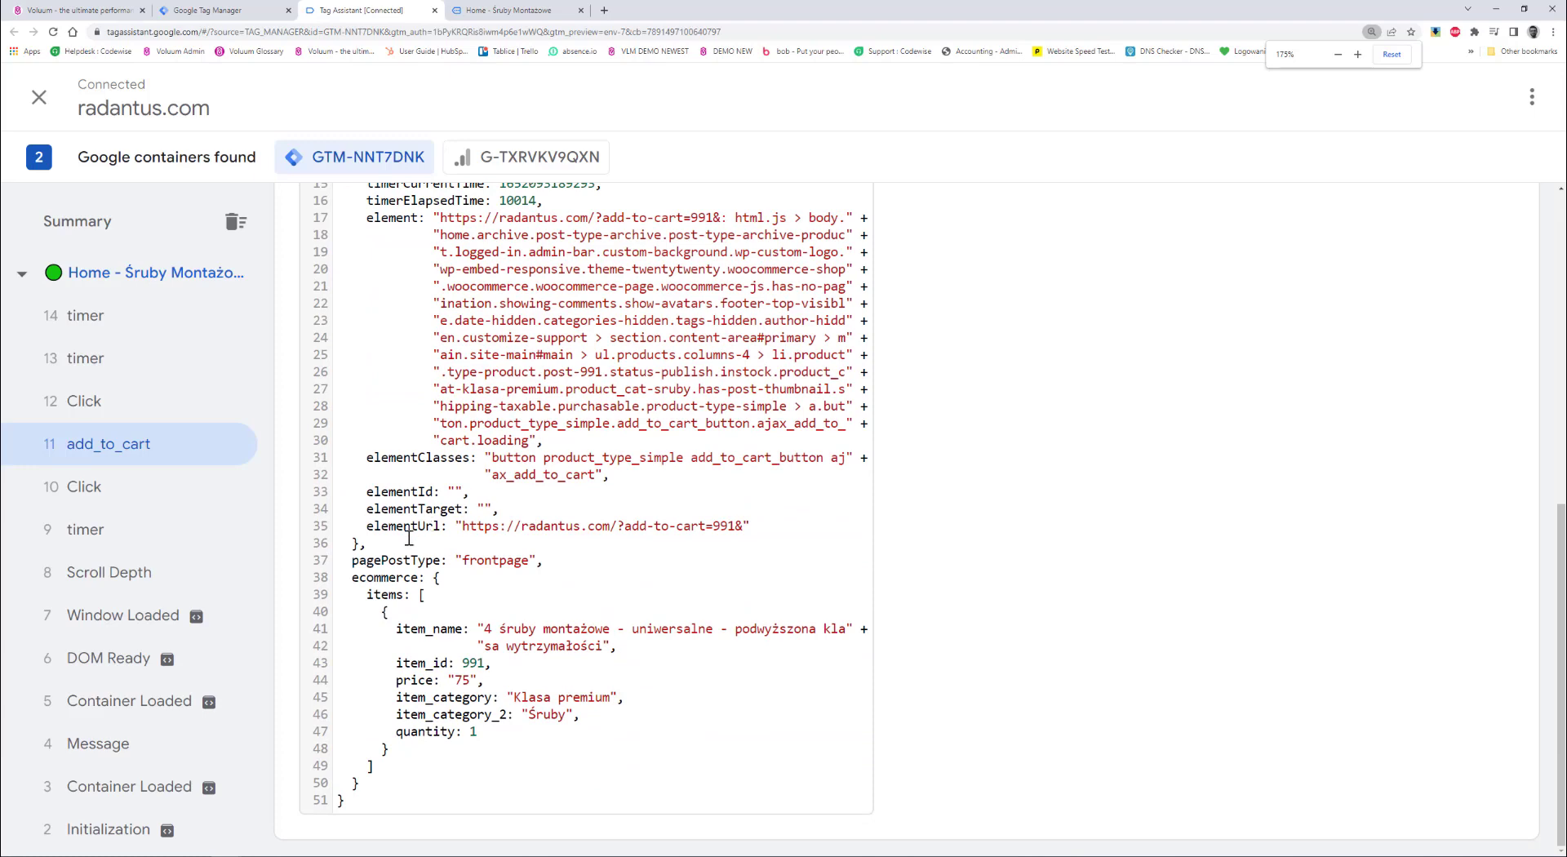
Examine the ecommerce items entry of the add_to_cart event: item name, ID, price, both categories and quantity.
left_click_drag(353, 579, 431, 597)
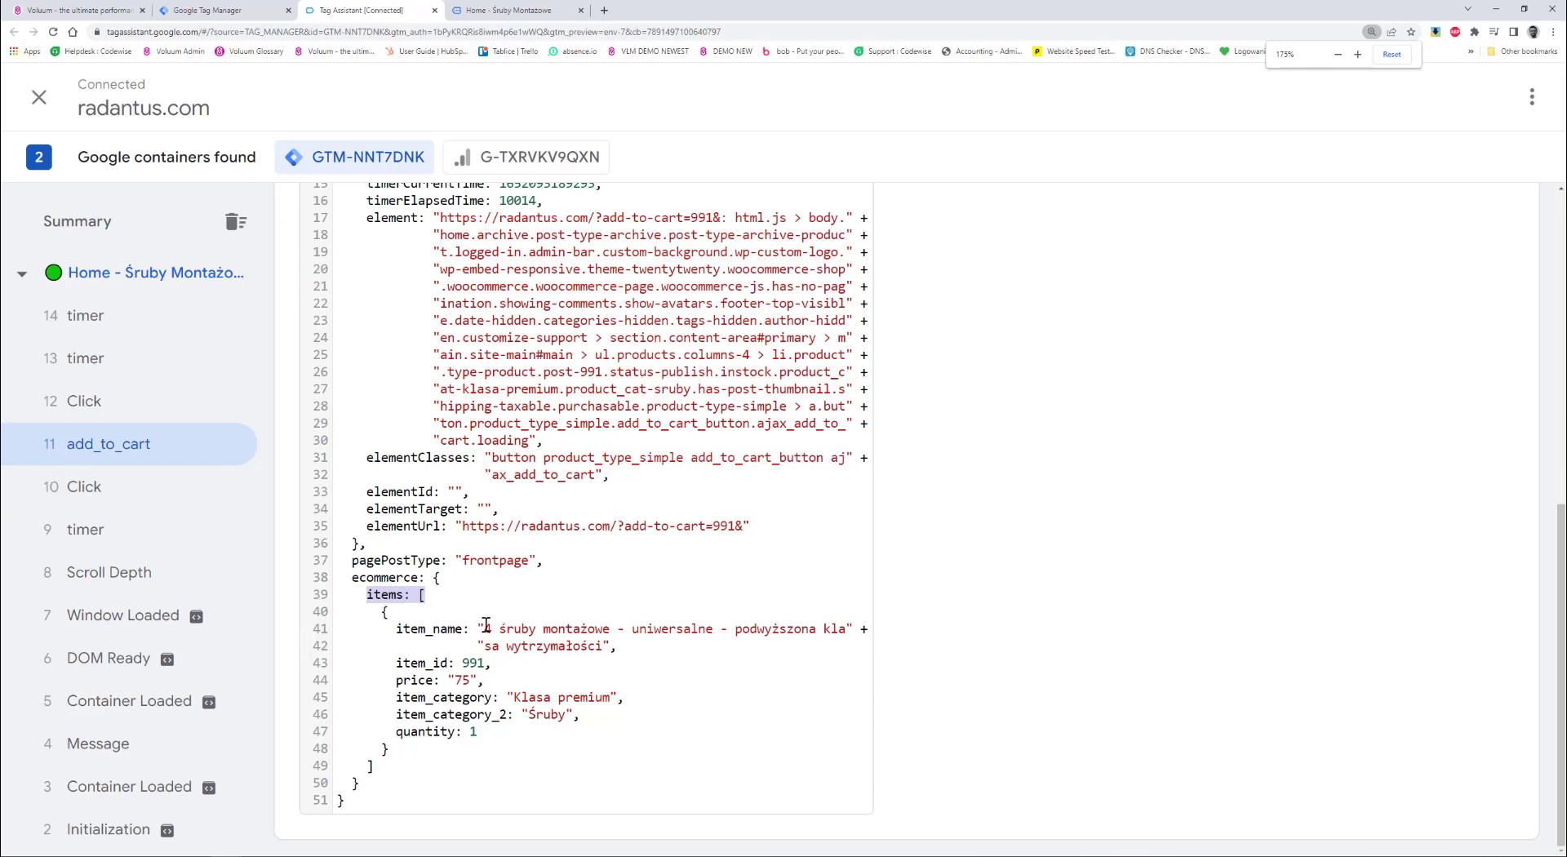
left_click_drag(486, 625, 604, 649)
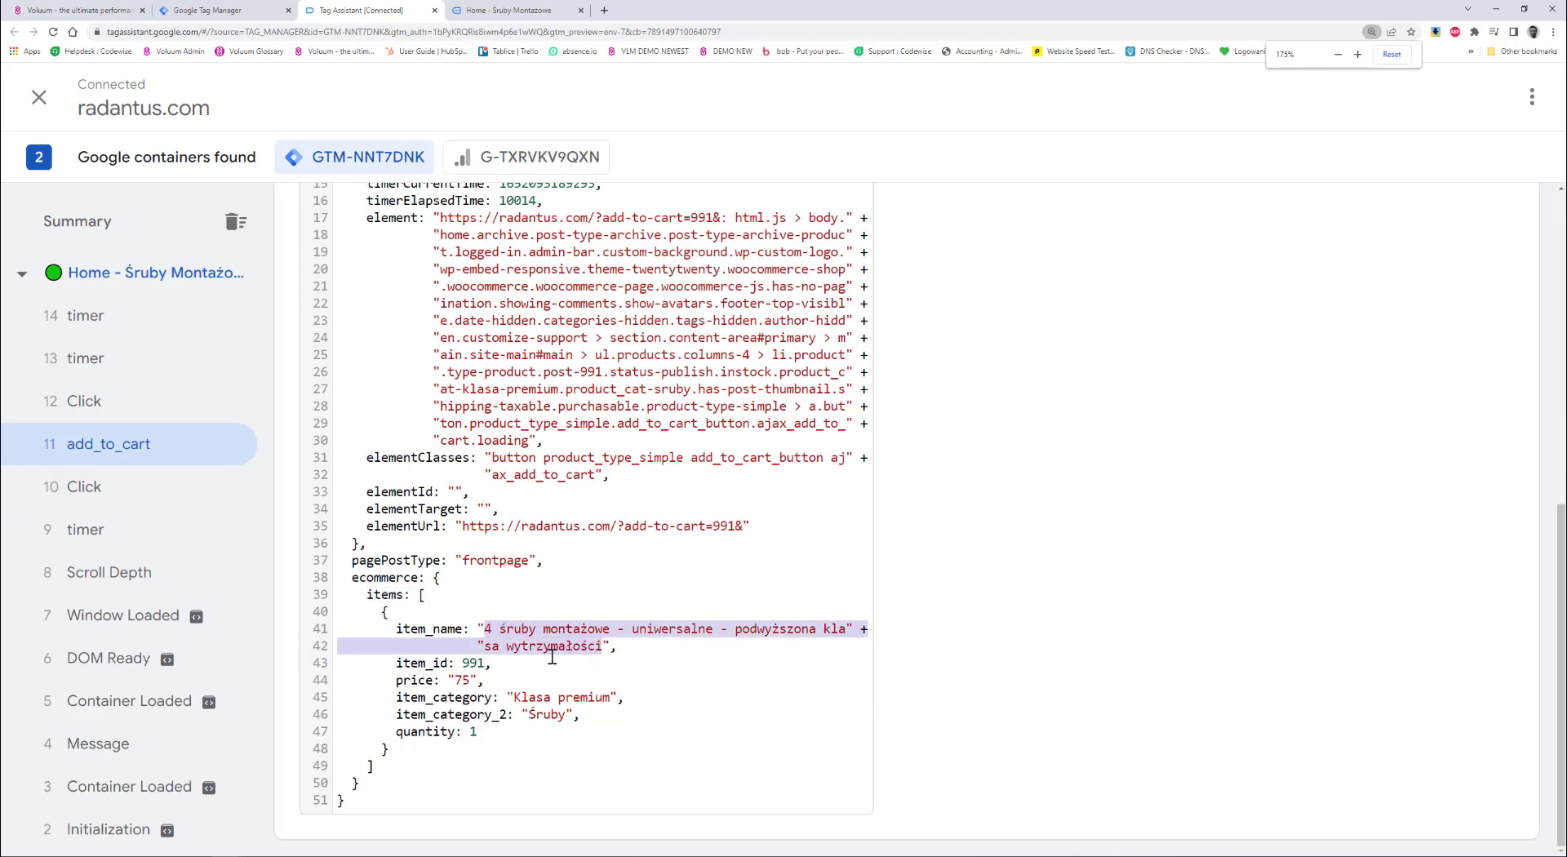
left_click_drag(461, 663, 486, 665)
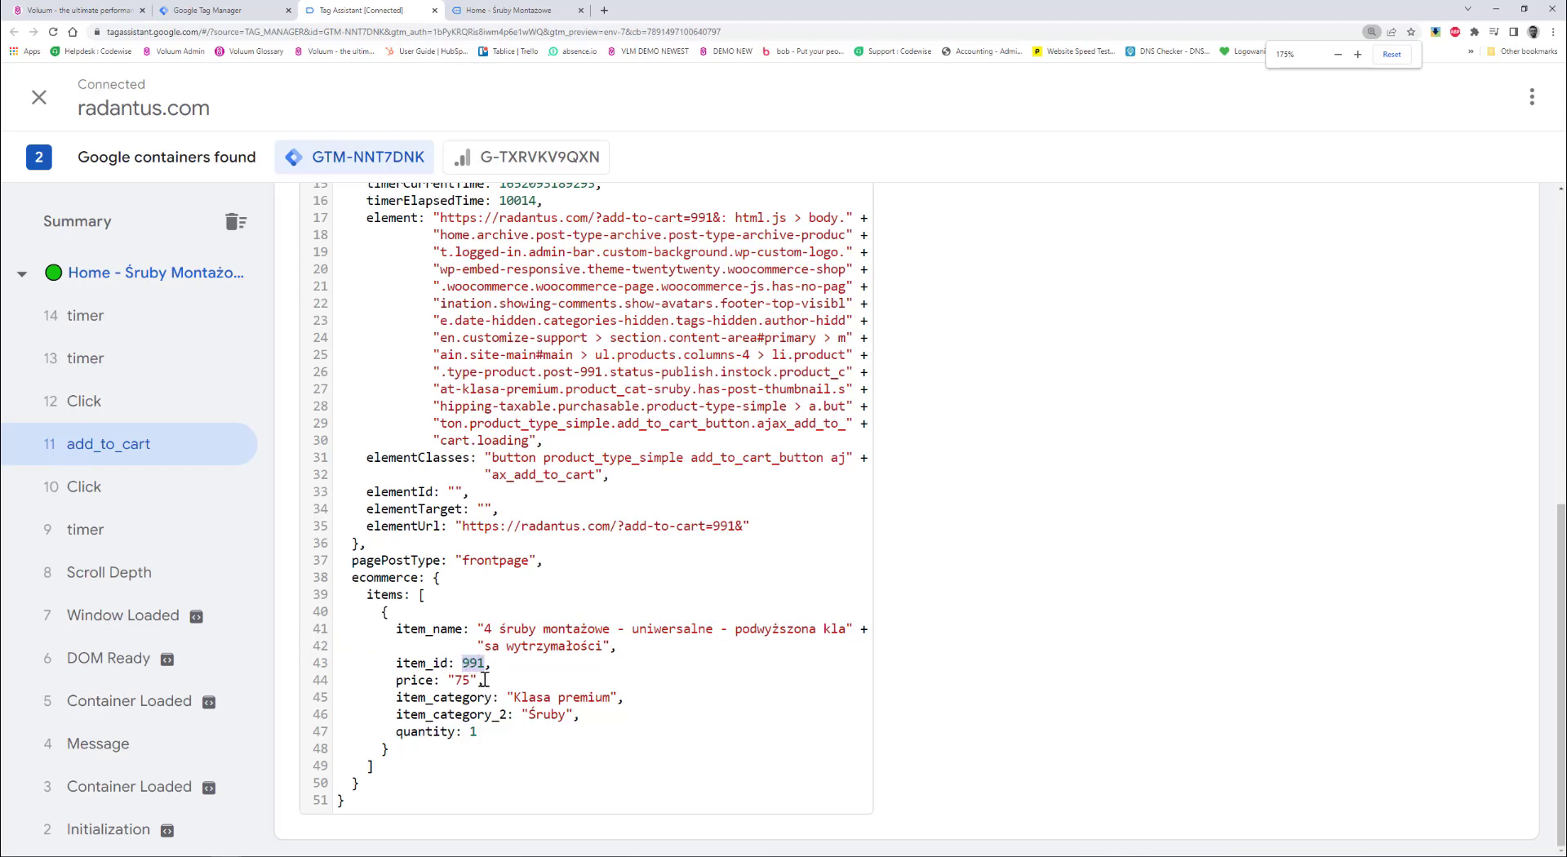
left_click_drag(455, 681, 622, 697)
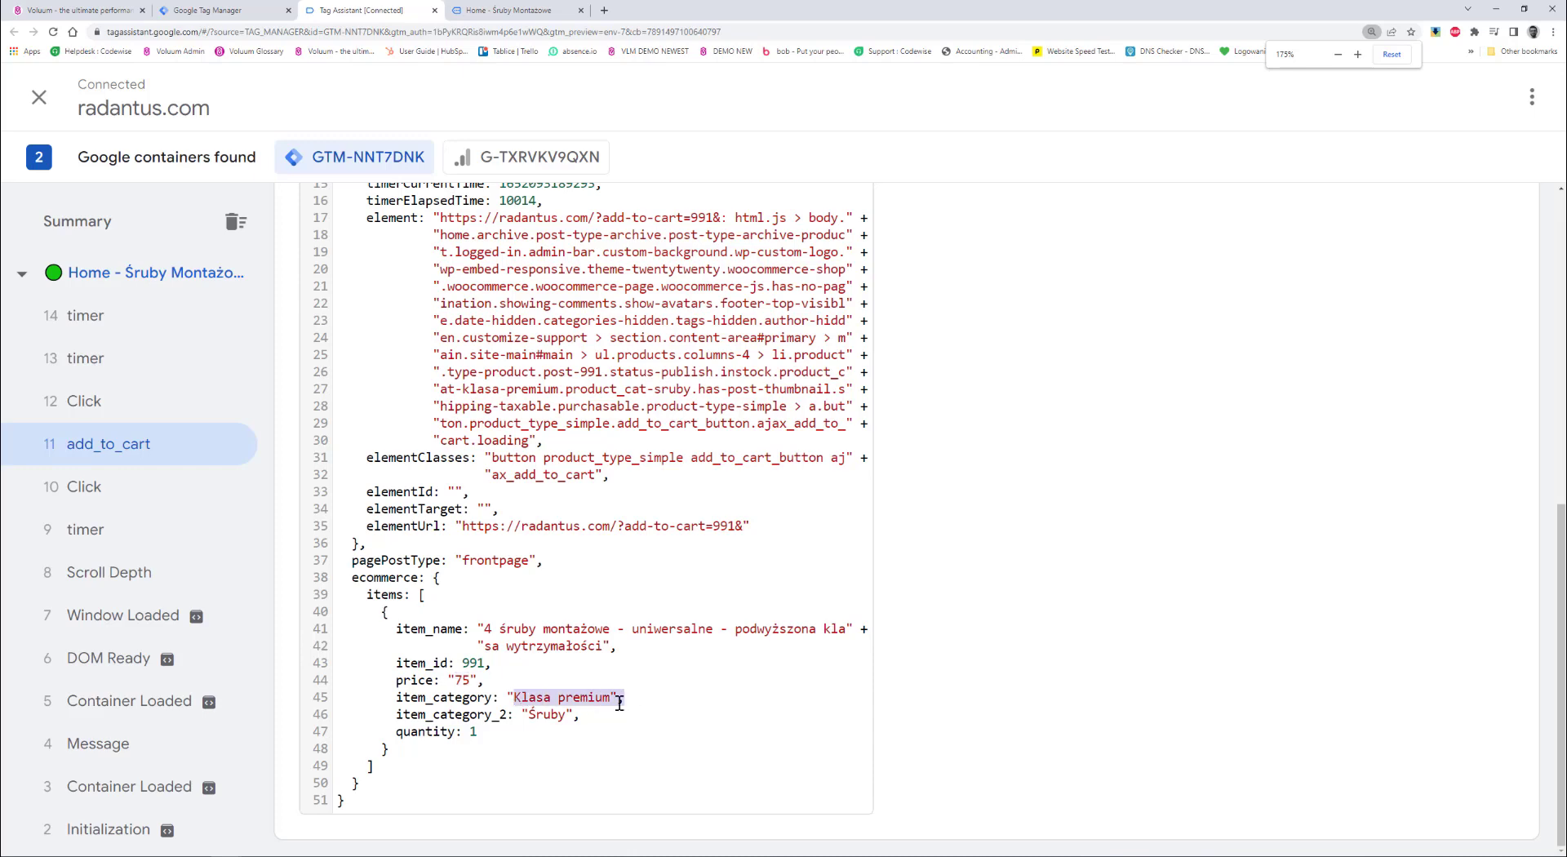
left_click_drag(530, 714, 571, 715)
left_click_drag(469, 732, 478, 732)
Back in the shop, add "Śruba montażowa – uniwersalna – standardowa klasa wytrzymałości" to the cart and continue shopping.
left_click(513, 12)
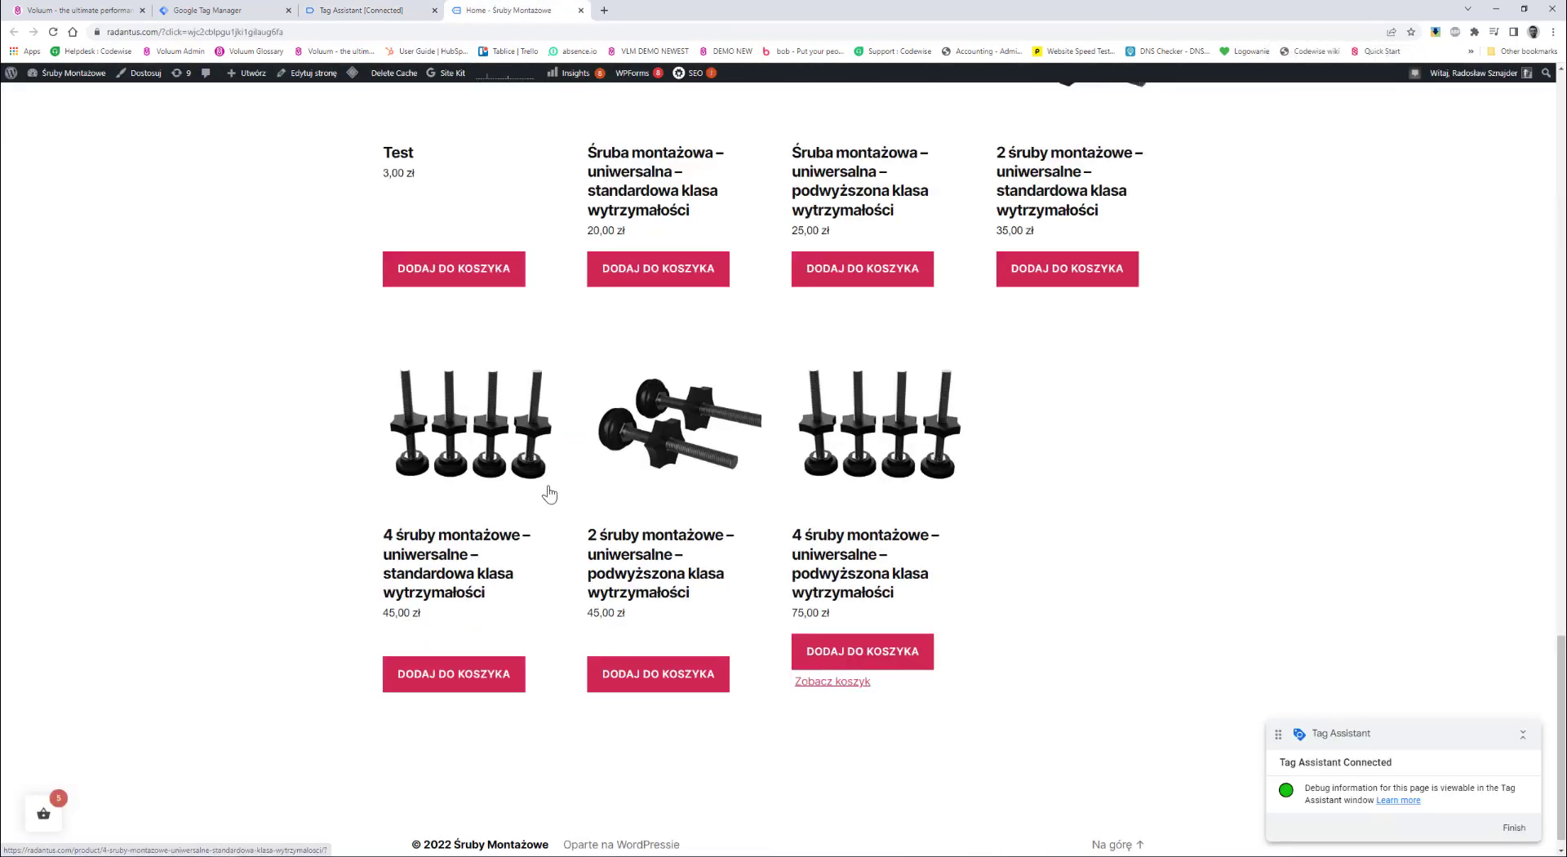
scroll(549, 489, "up", 2)
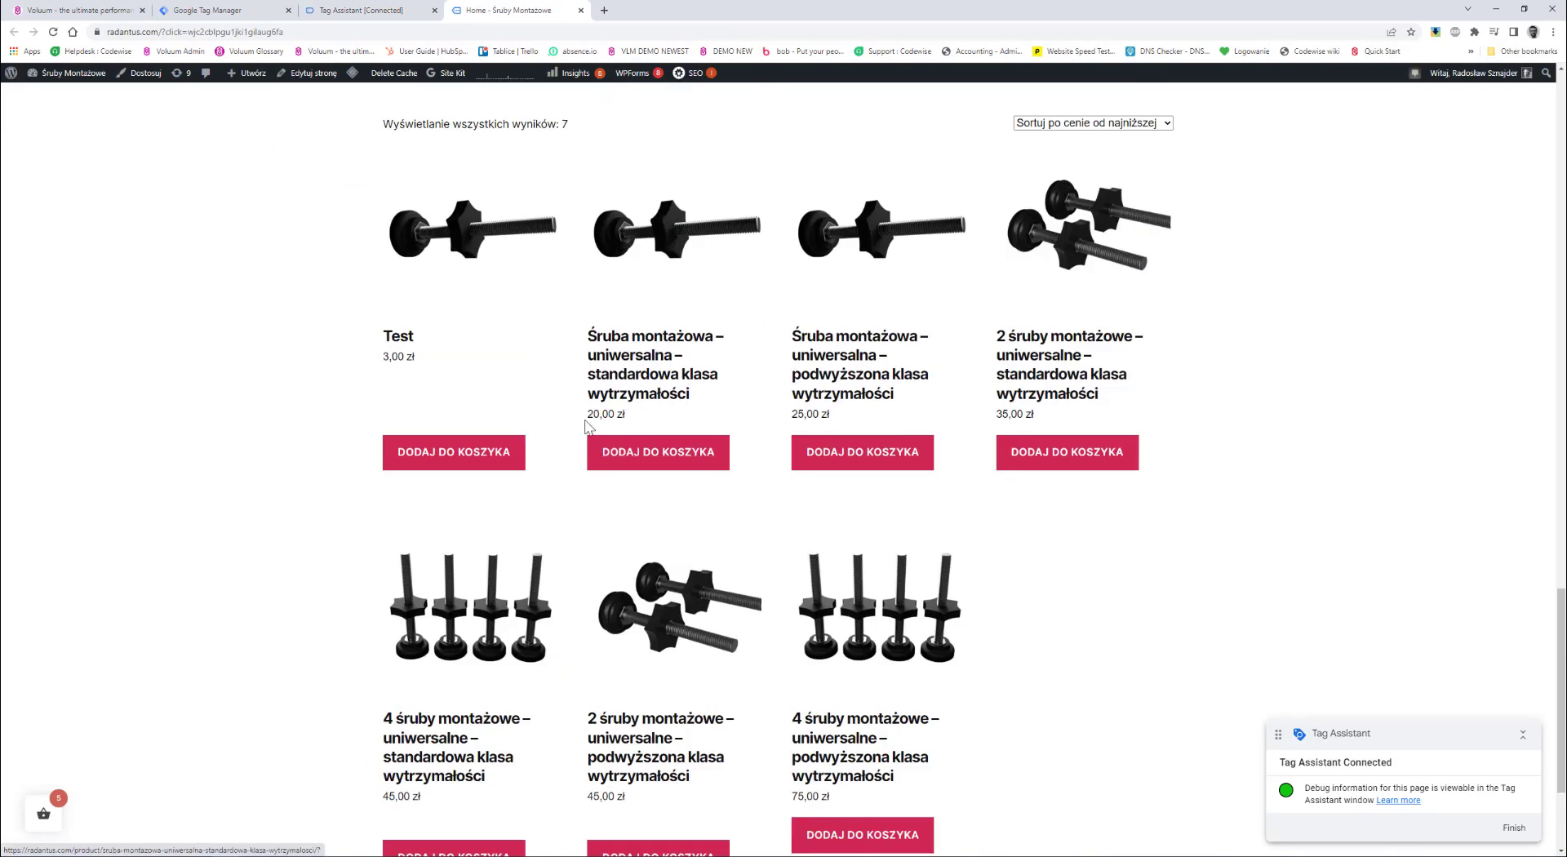
left_click(650, 472)
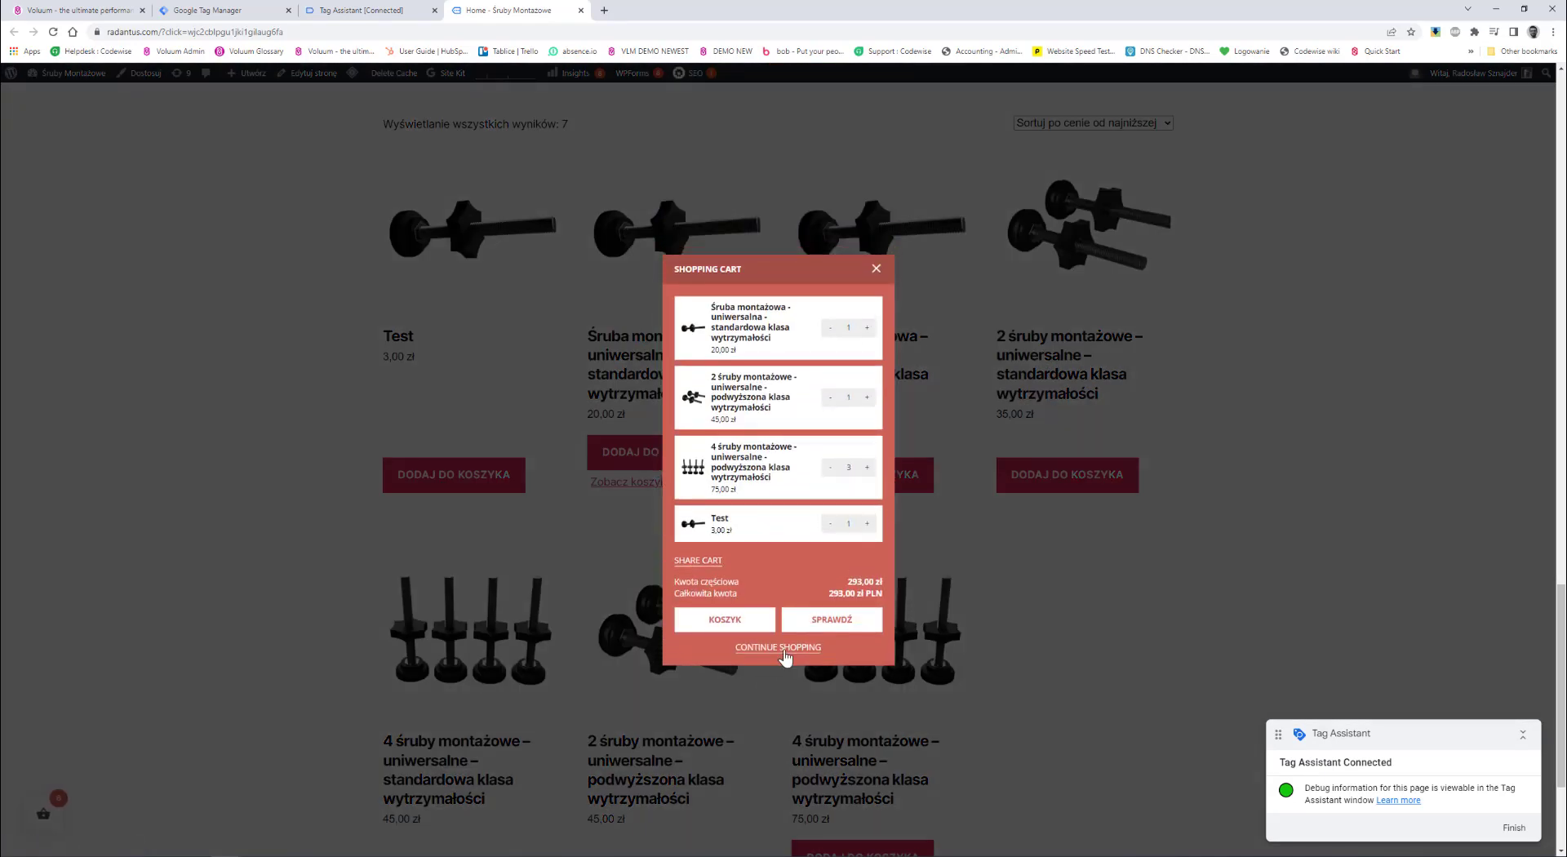
left_click(779, 648)
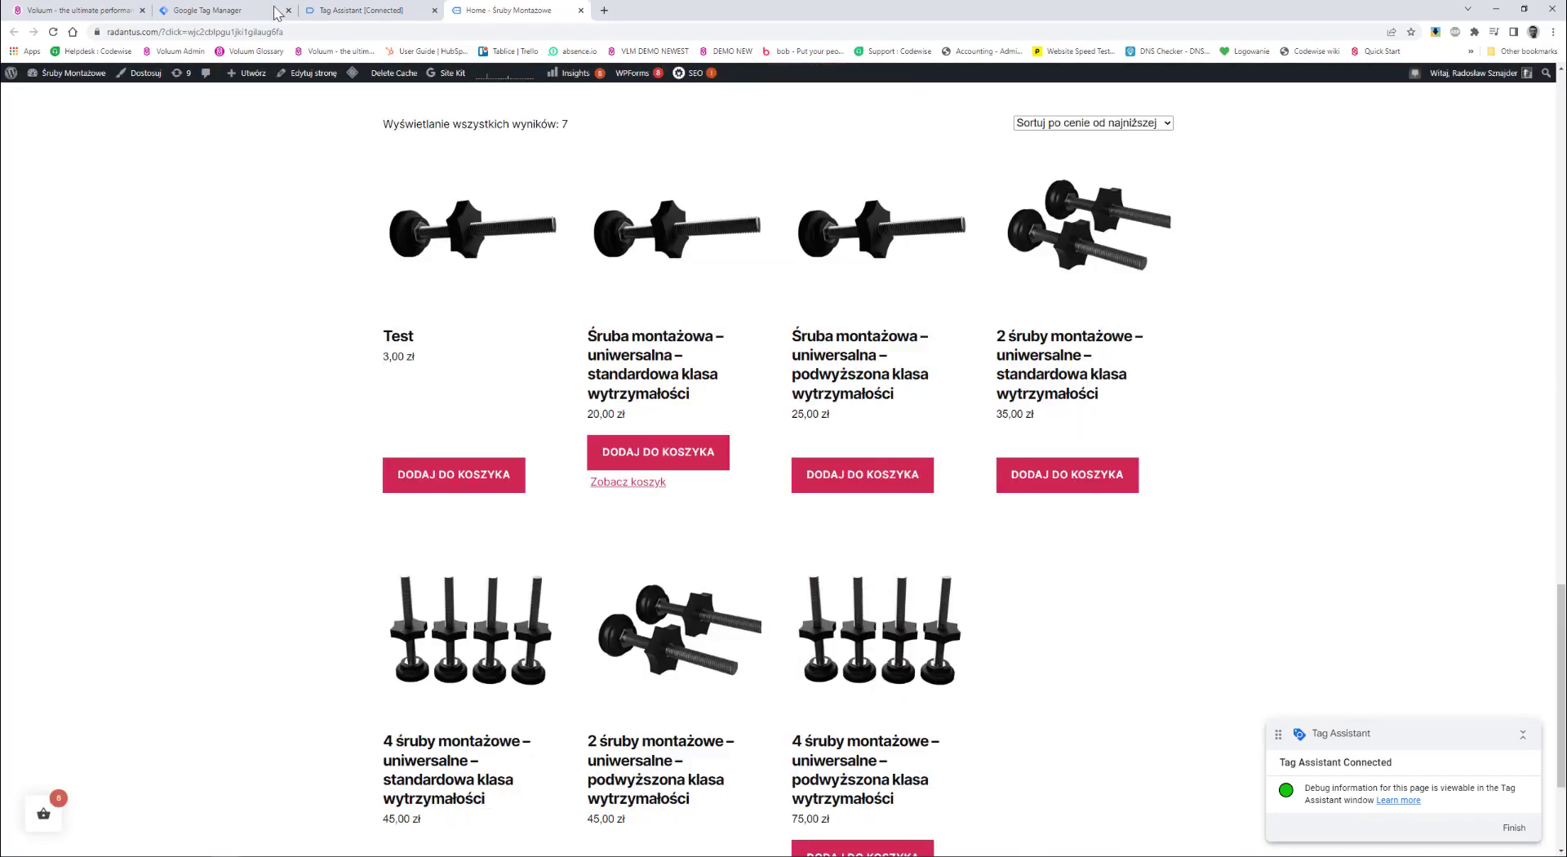
Switch to Tag Assistant and examine the newest add_to_cart event's Data Layer values, especially the item's price.
left_click(359, 10)
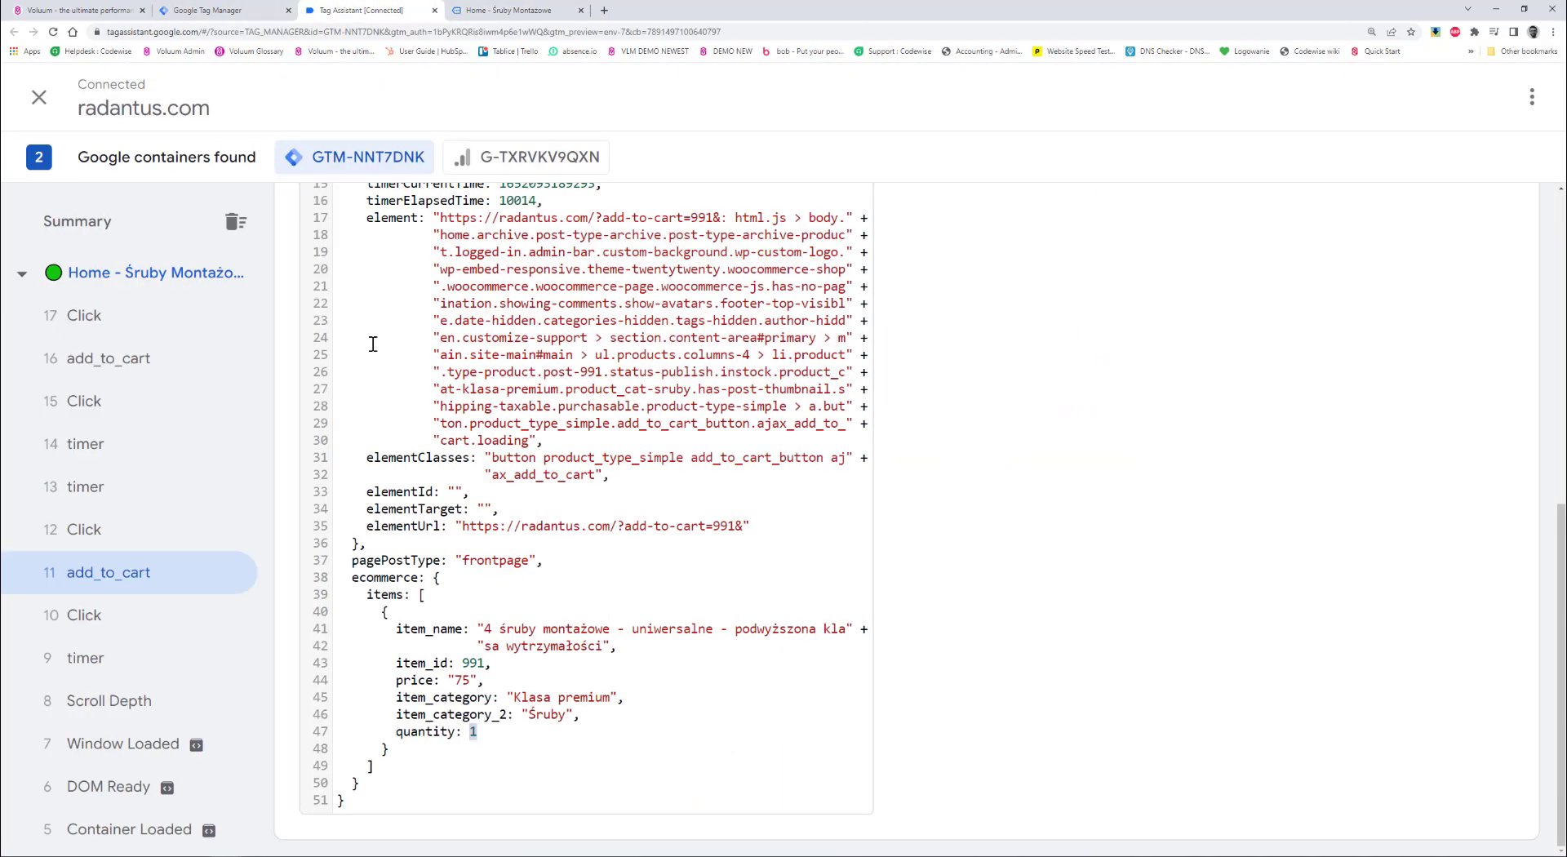
left_click(127, 370)
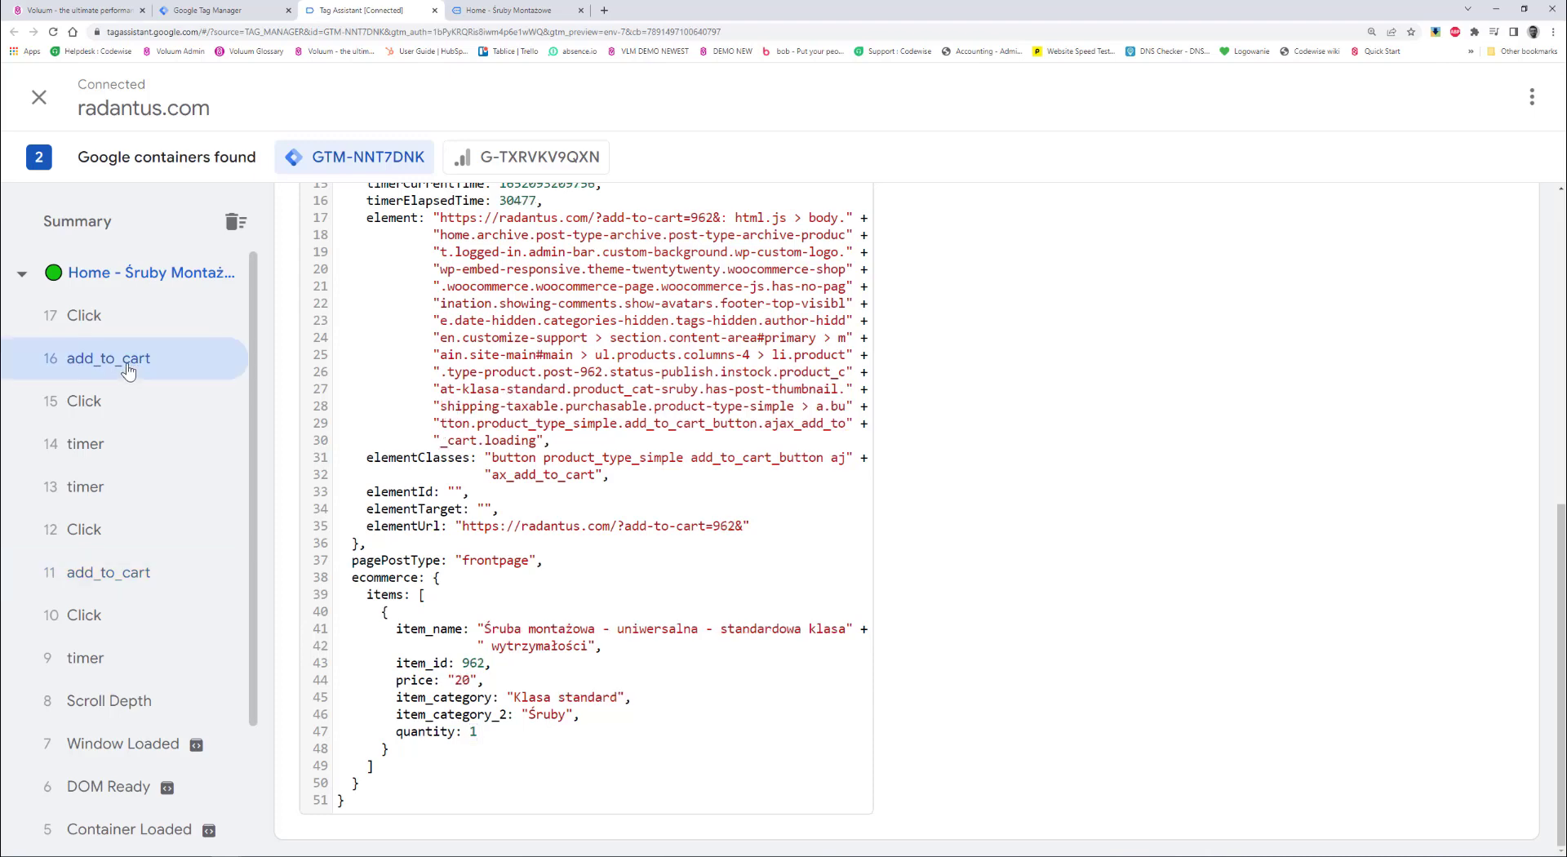
scroll(702, 341, "up", 8)
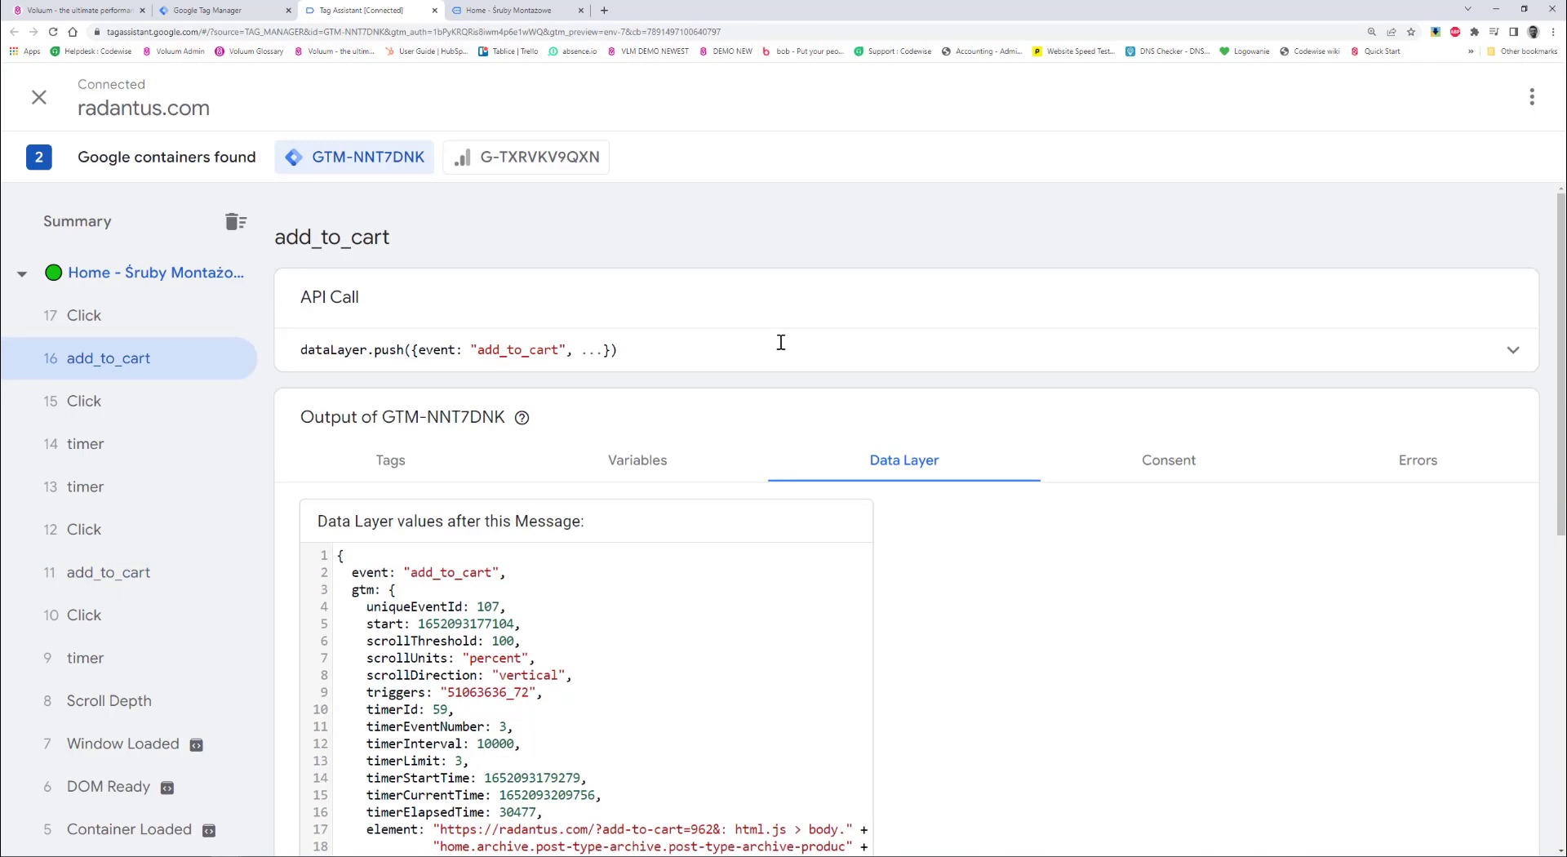
scroll(940, 459, "down", 8)
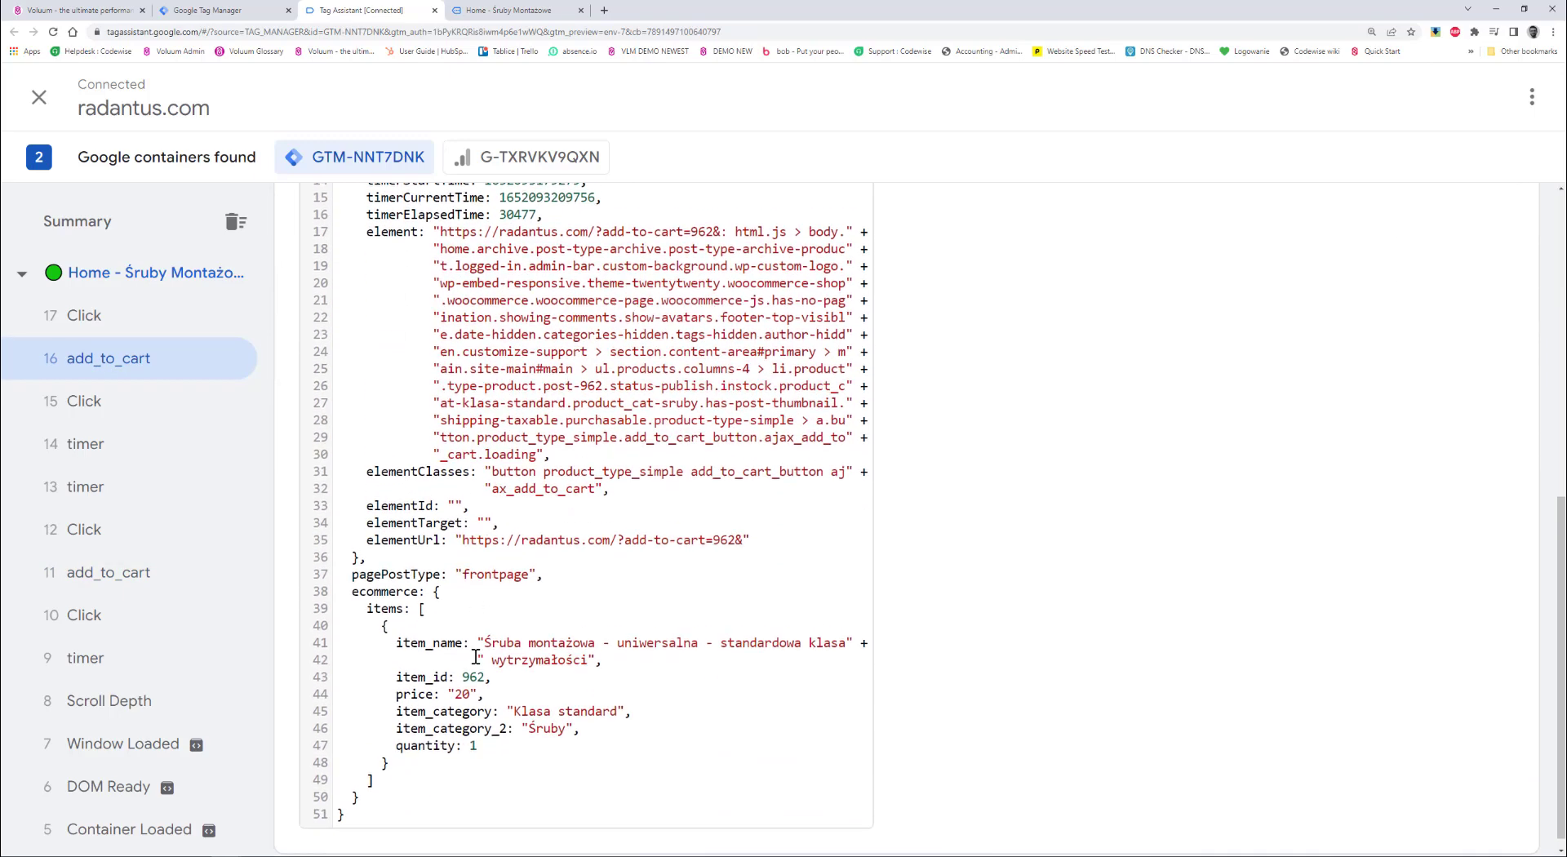
mouse_move(462, 663)
left_mouse_down()
mouse_move(488, 662)
mouse_move(481, 684)
left_mouse_up()
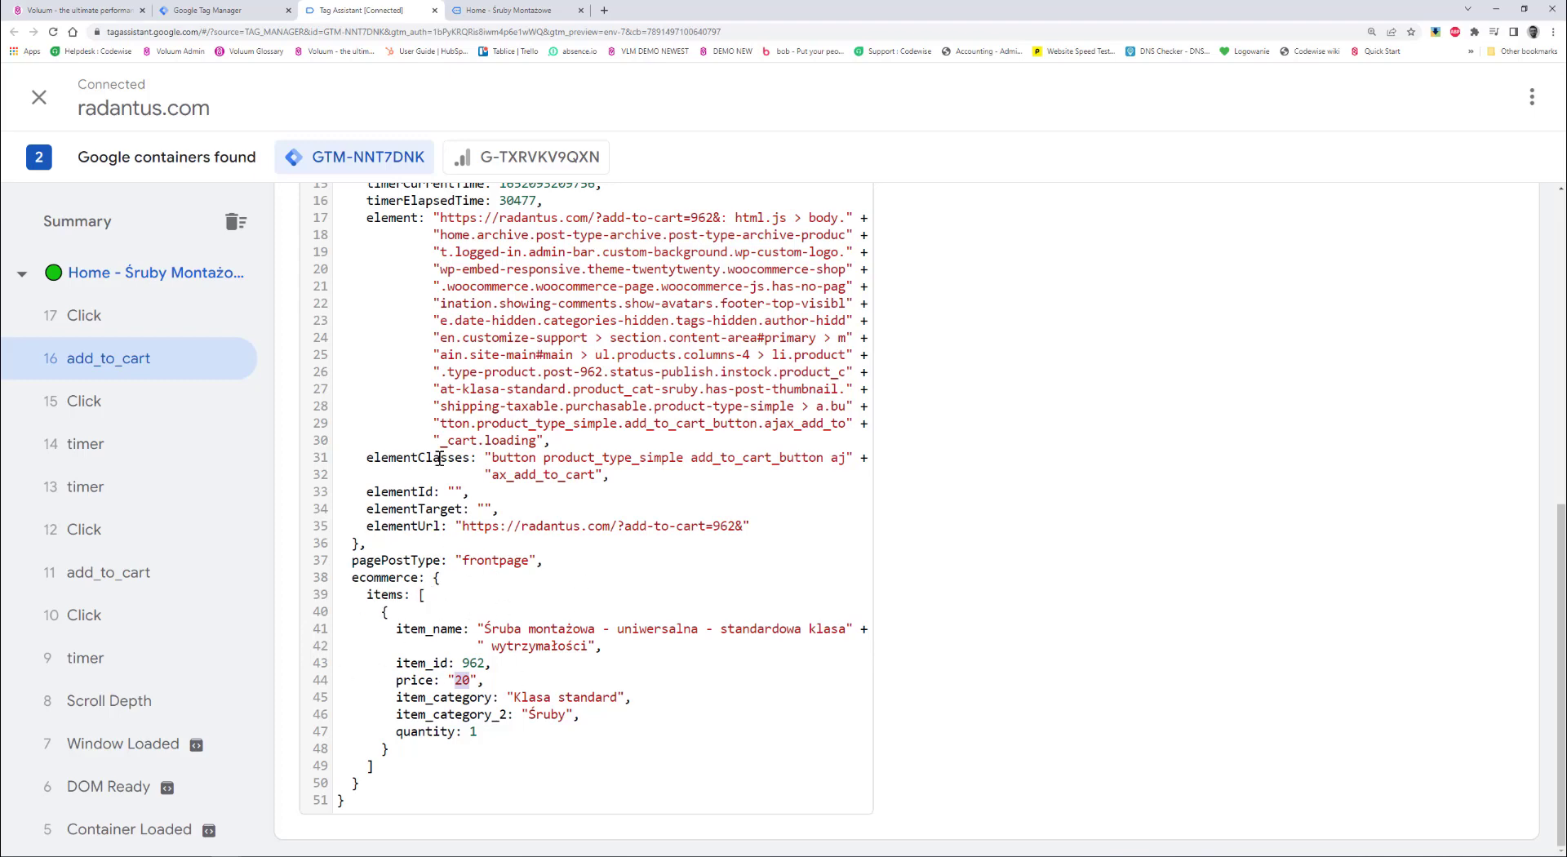
Switch to Google Tag Manager and open the workspace's variables at the User-Defined Variables list, enlarged to 150%.
left_click(199, 10)
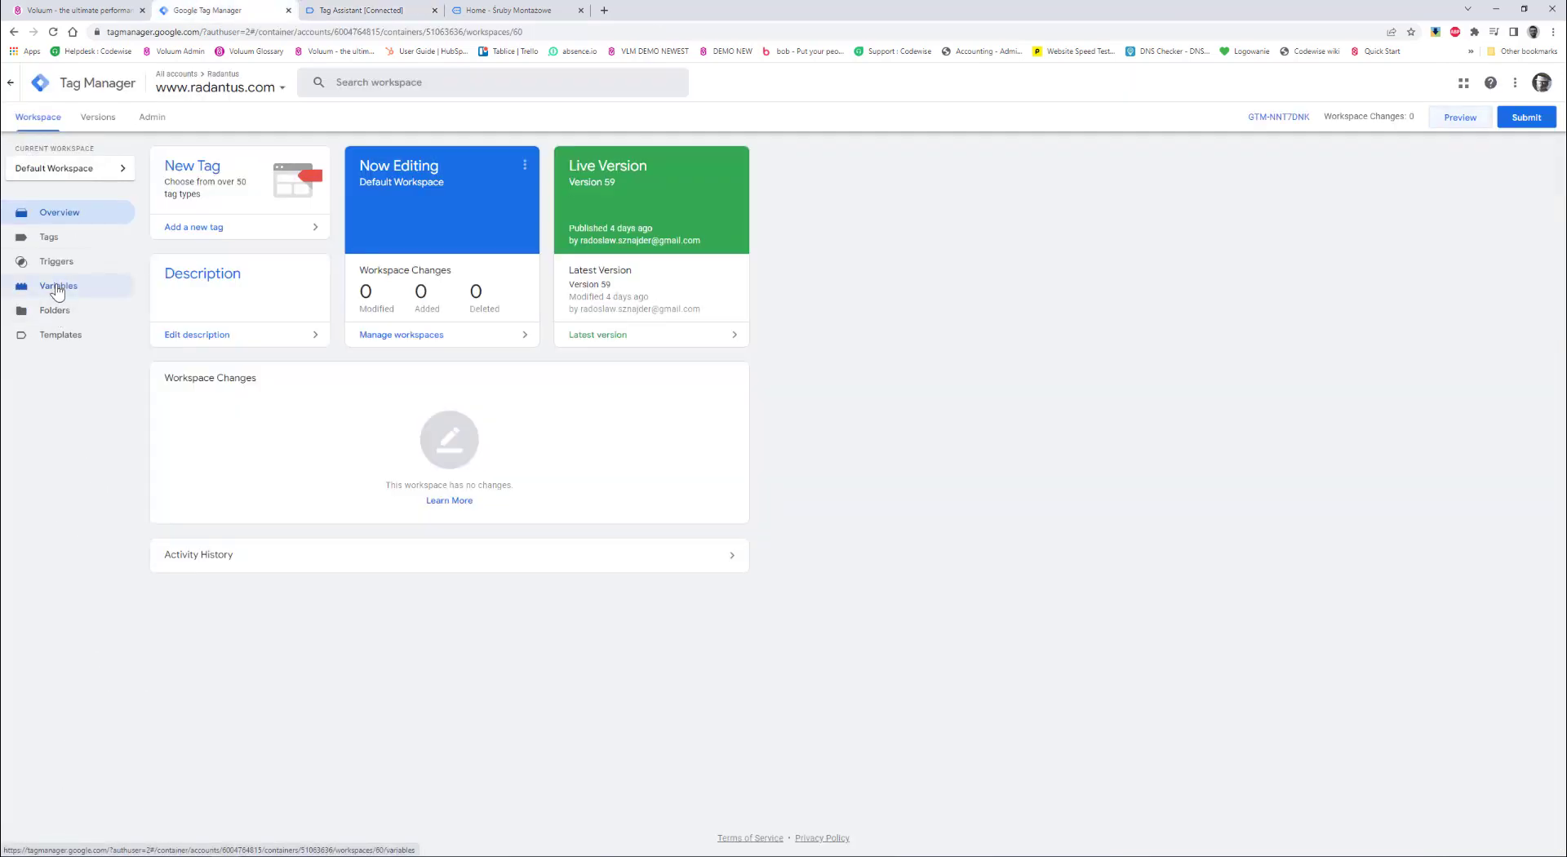
left_click(55, 286)
key("ctrl+plus")
key("ctrl+plus")
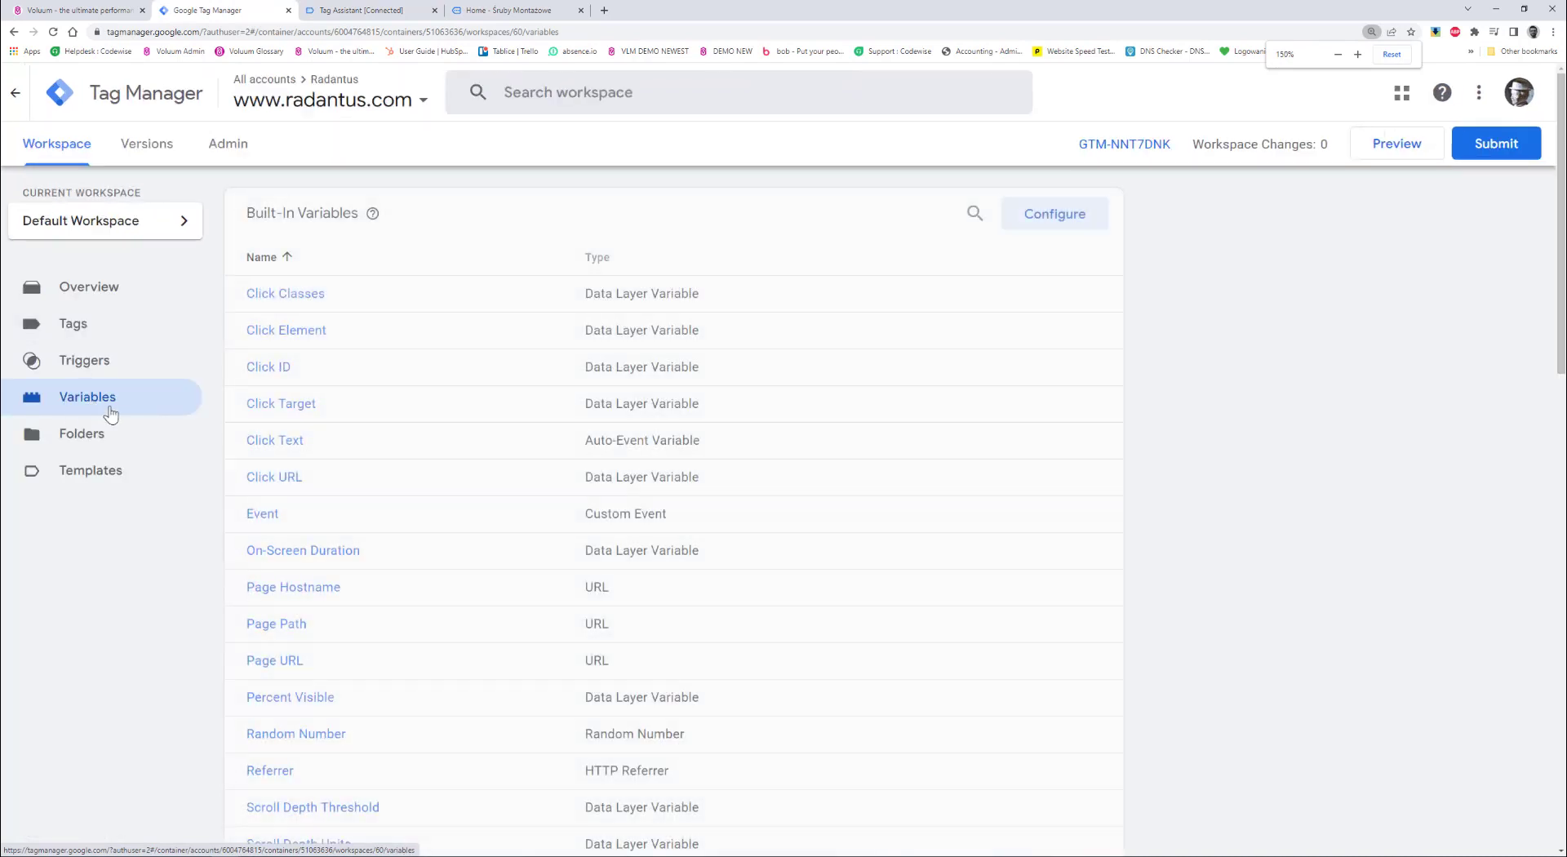
key("ctrl+plus")
scroll(991, 459, "down", 15)
scroll(990, 454, "down", 2)
scroll(990, 455, "up", 4)
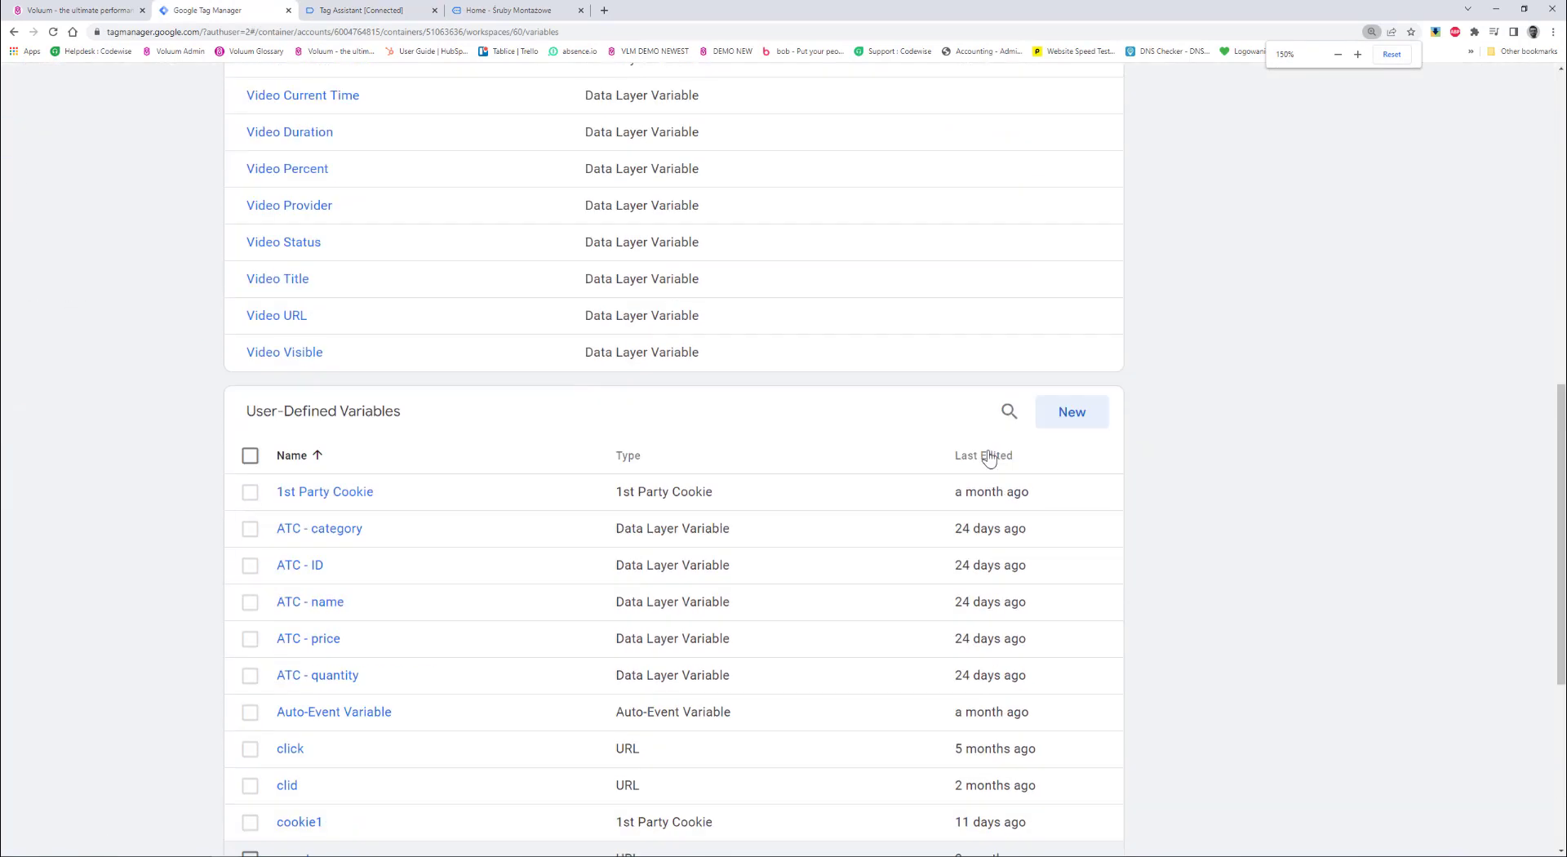
Create a new user-defined variable and name it "Test Data Layer".
left_click(1094, 428)
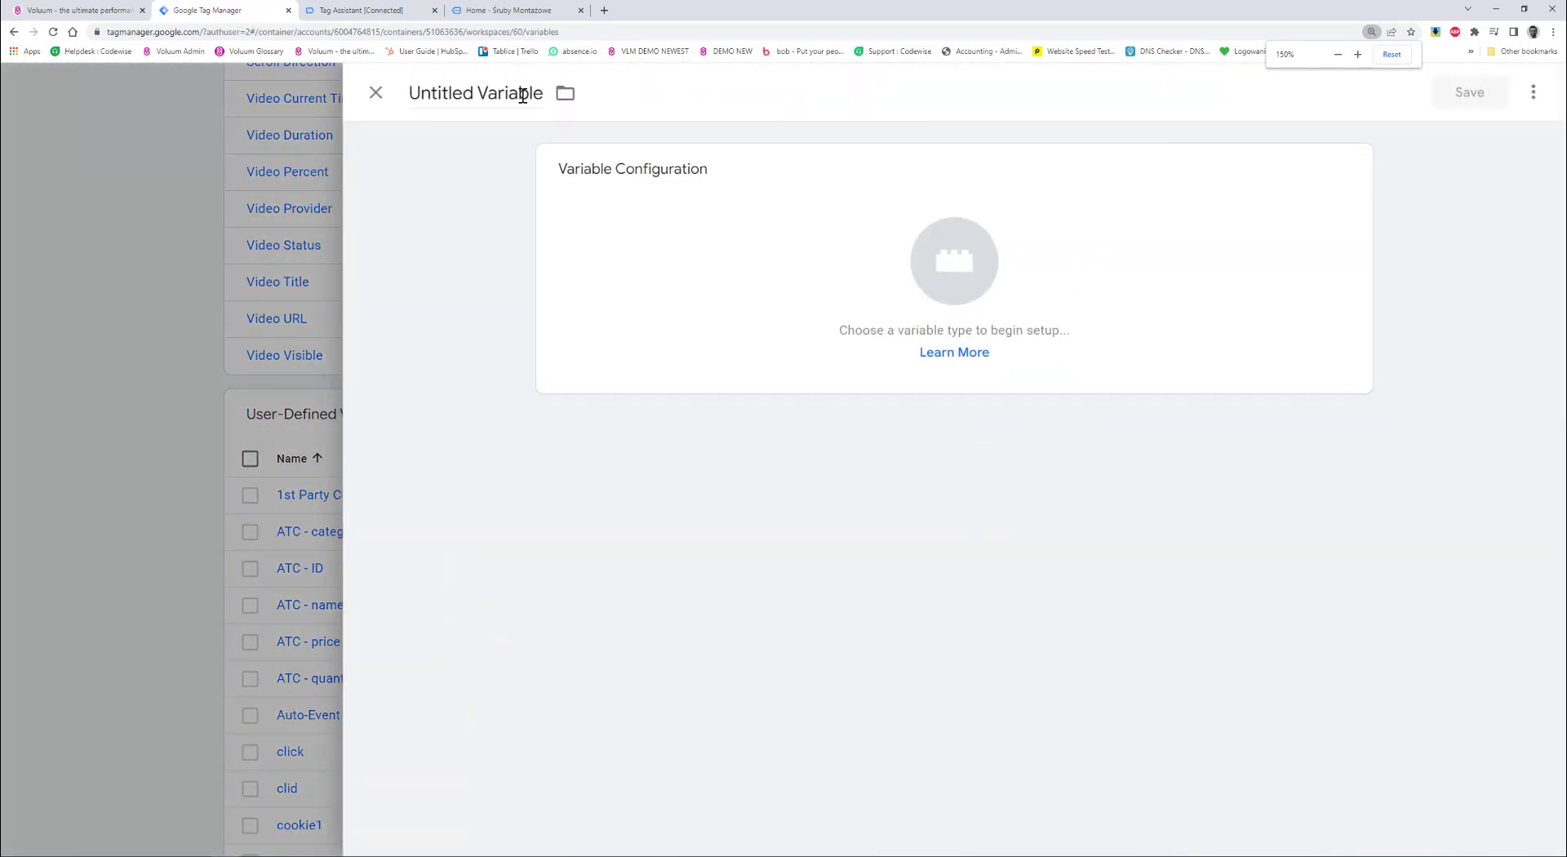
double_click(521, 95)
key("ctrl+a")
type("Te")
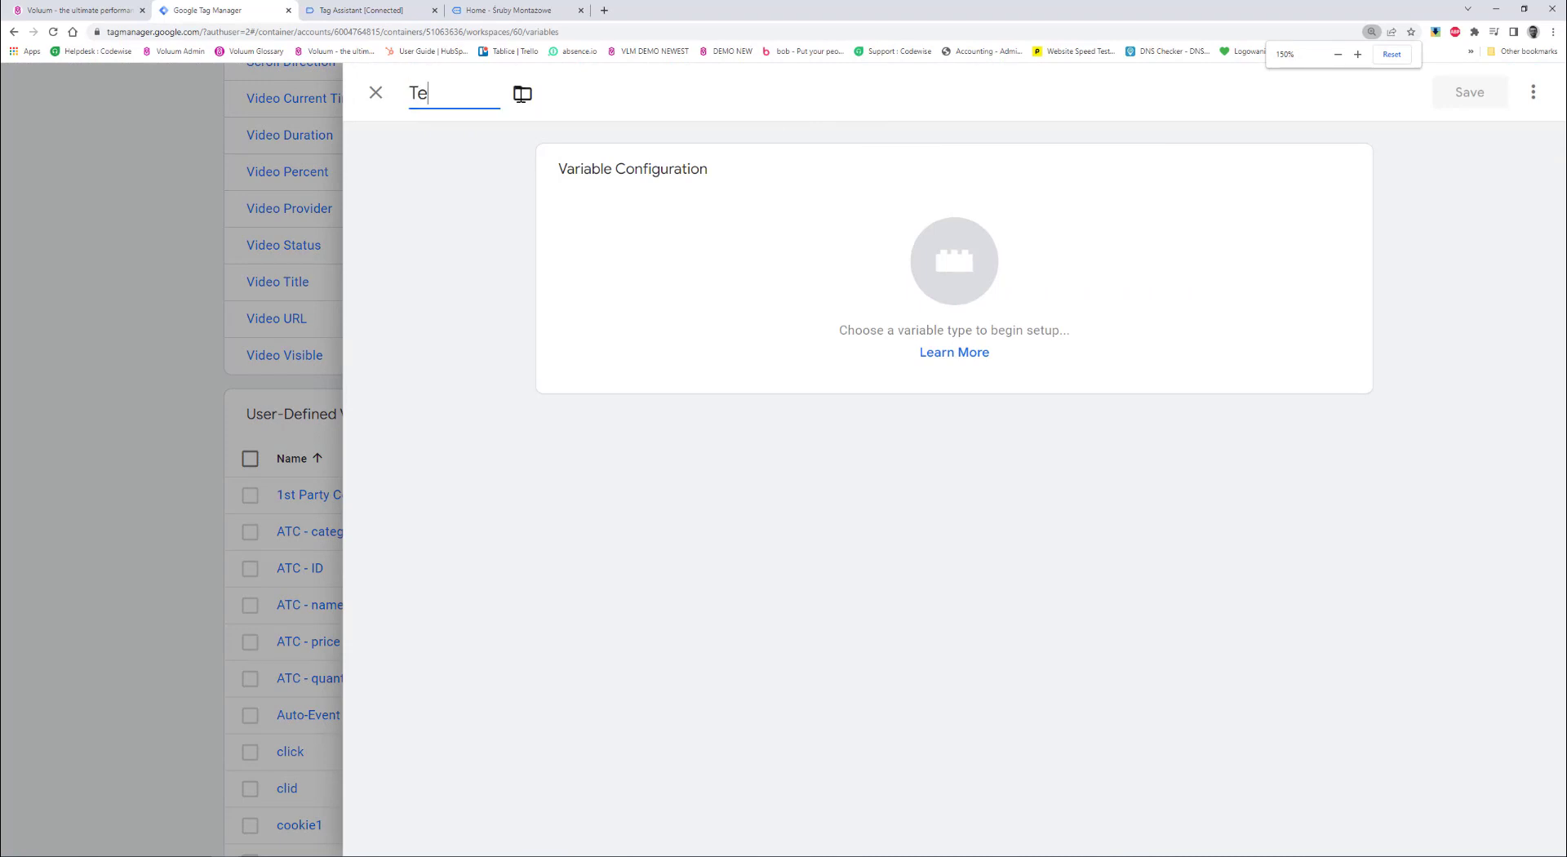
type("st Data Layer")
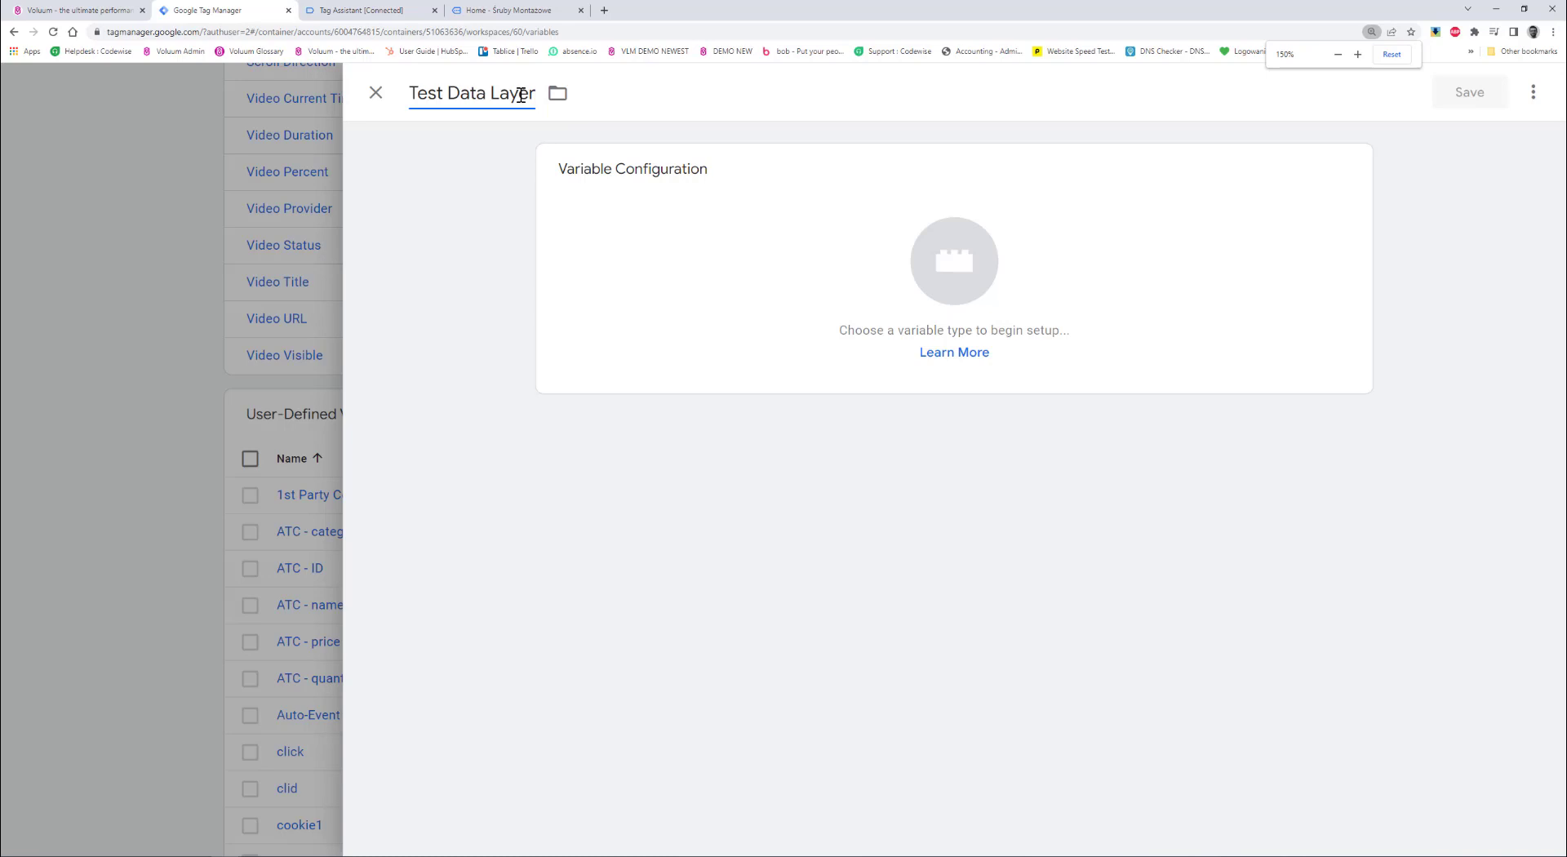
Set the new variable's type to Data Layer Variable.
left_click(971, 254)
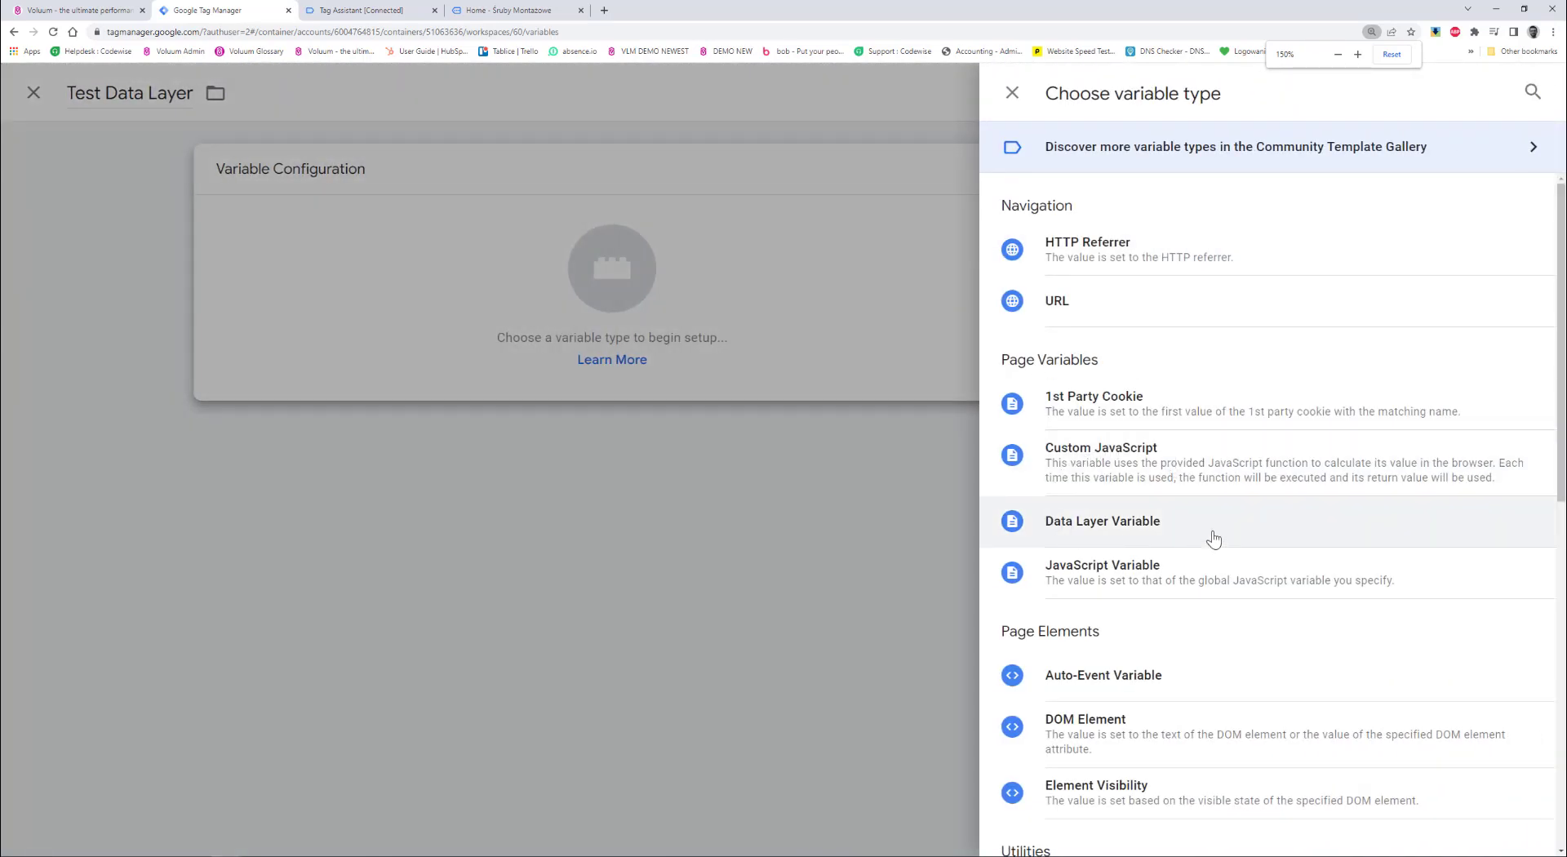
left_click(1143, 532)
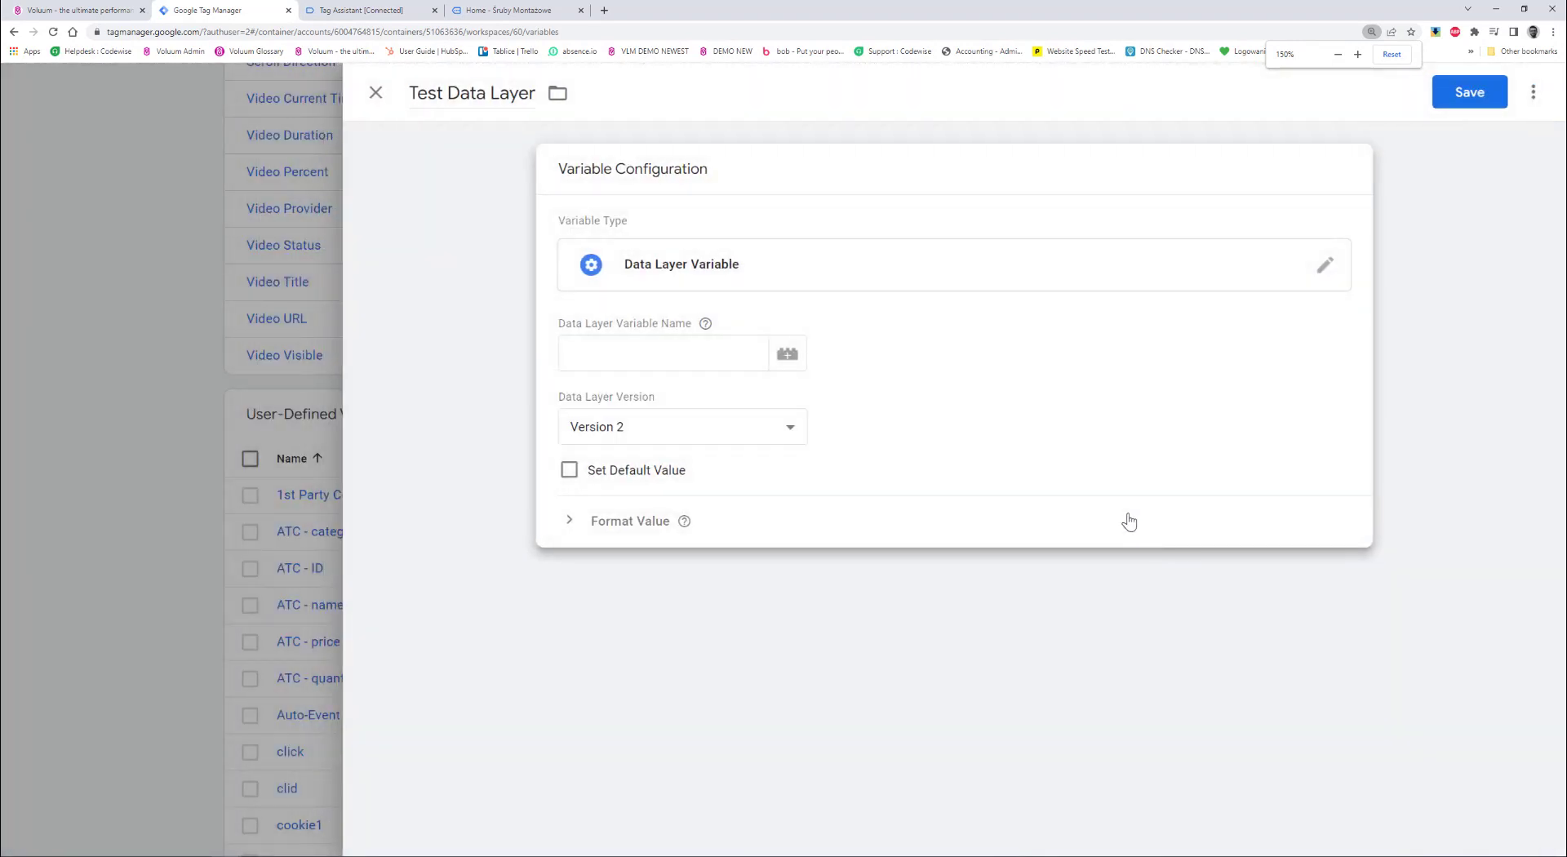
left_click(620, 350)
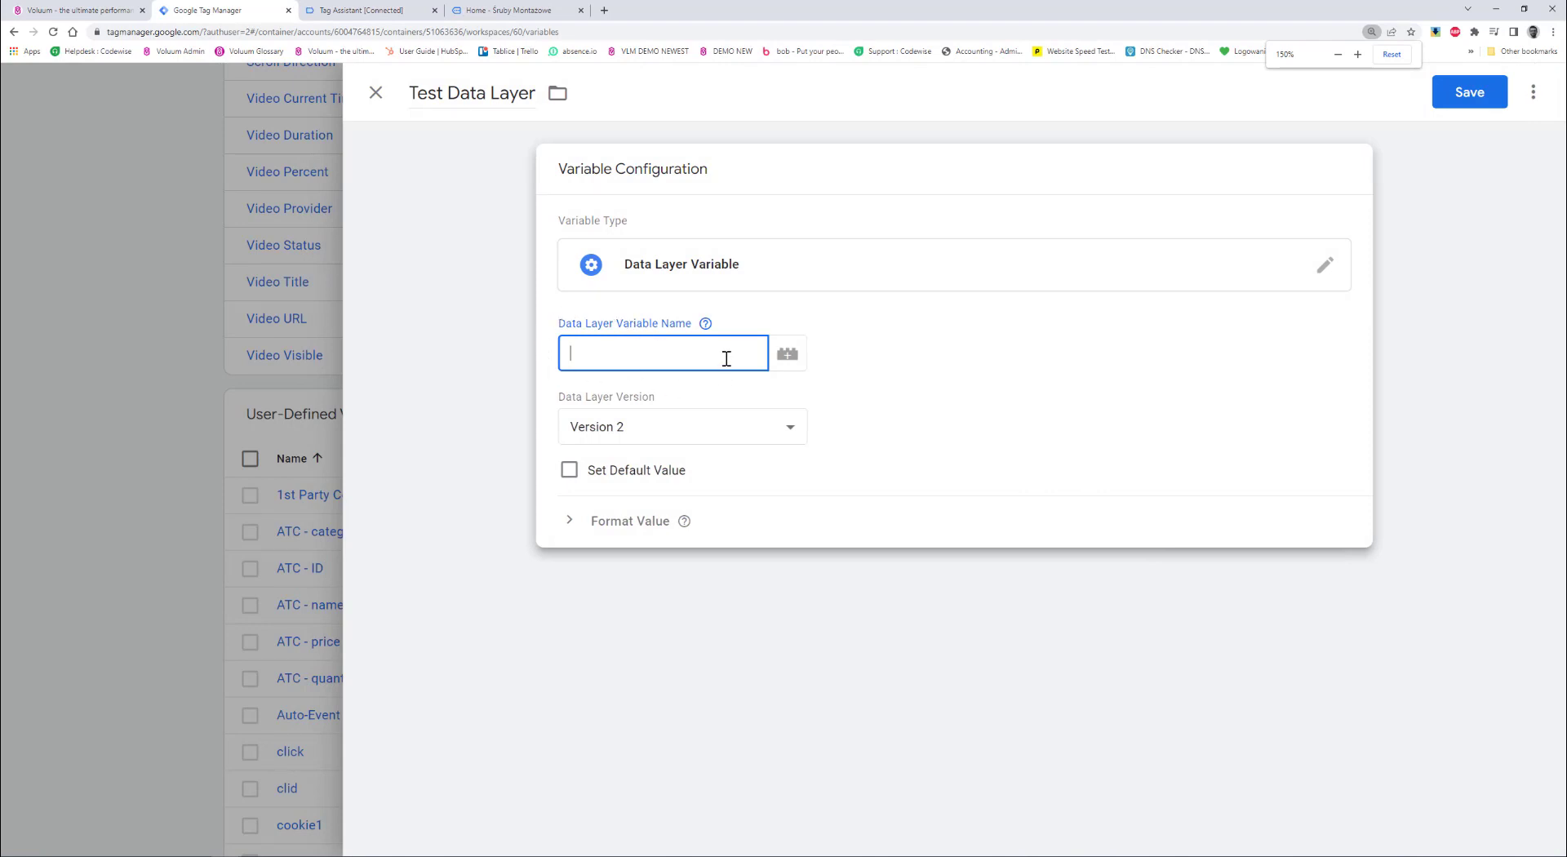
left_click(557, 326)
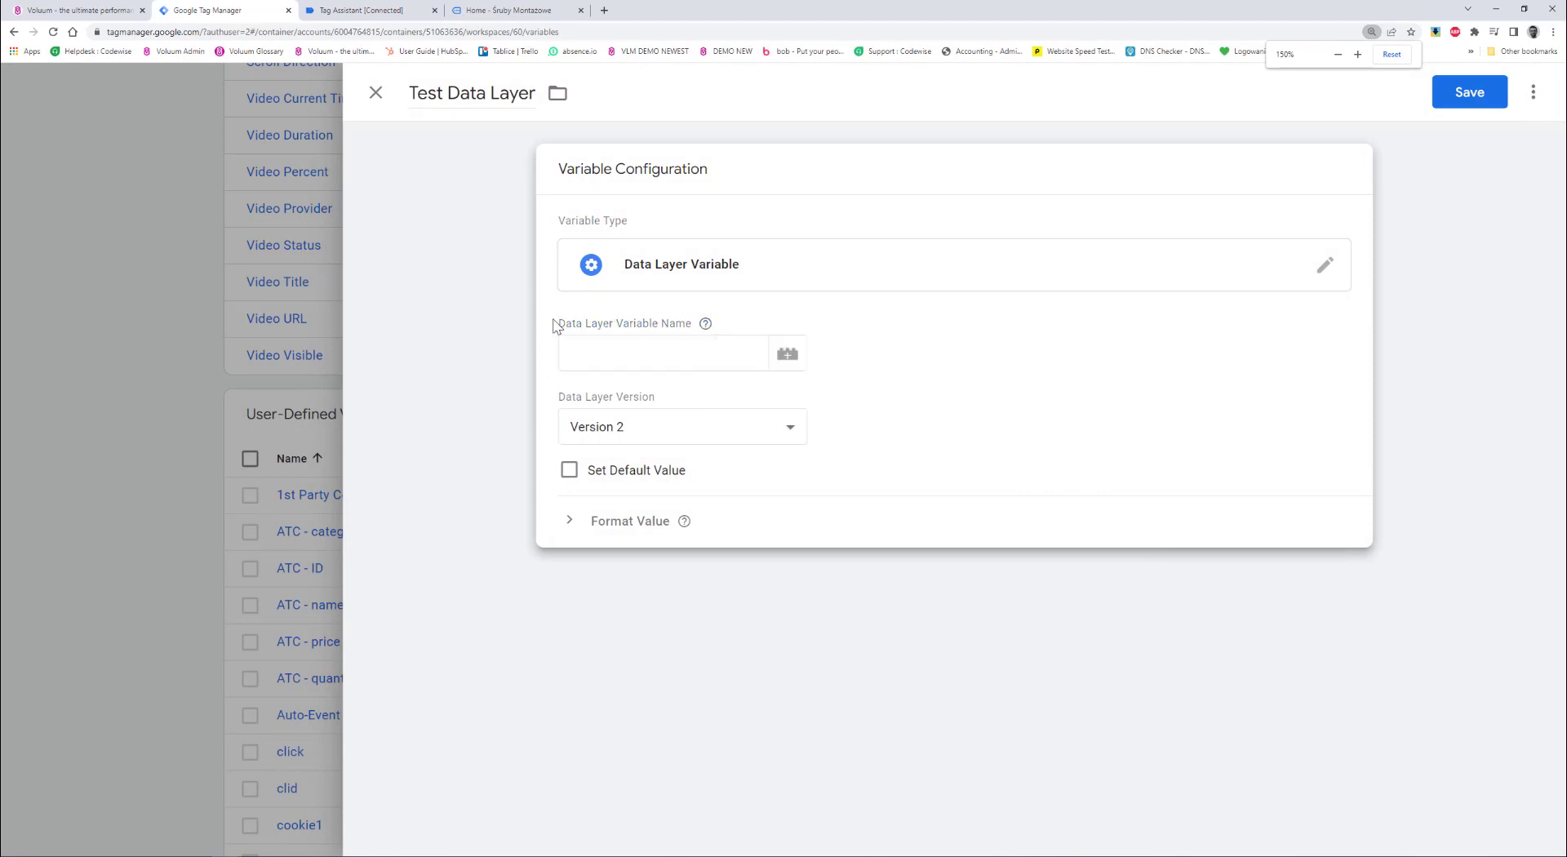
Check the add_to_cart event's top-level key in Tag Assistant, and enter "event" as the Data Layer Variable Name in Google Tag Manager.
left_click(322, 8)
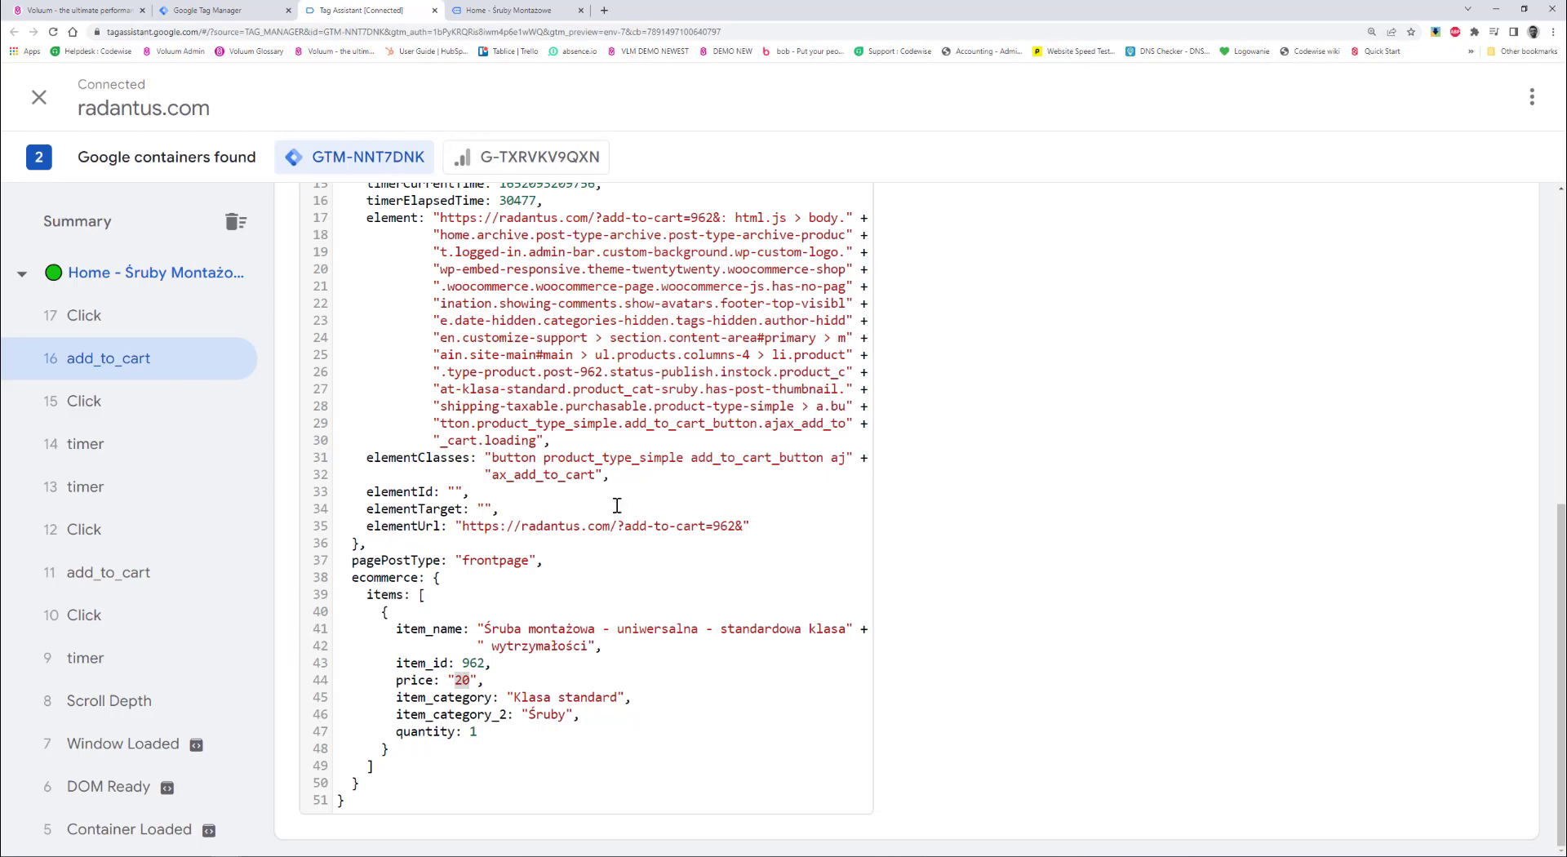
scroll(536, 377, "up", 1)
key("ctrl+minus")
key("ctrl+minus")
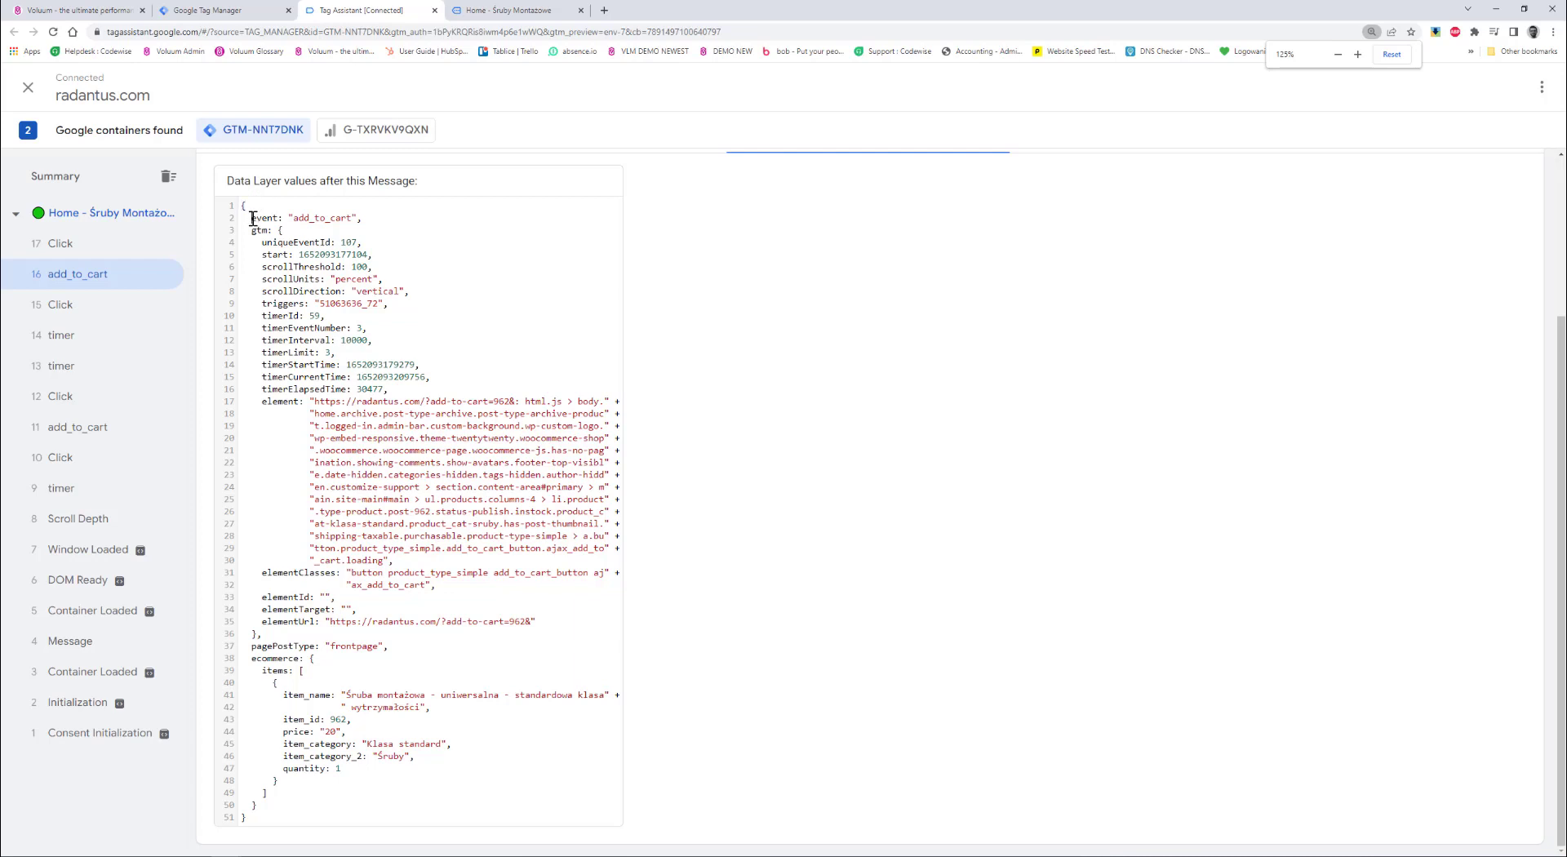
left_click_drag(294, 218, 353, 218)
left_click(217, 9)
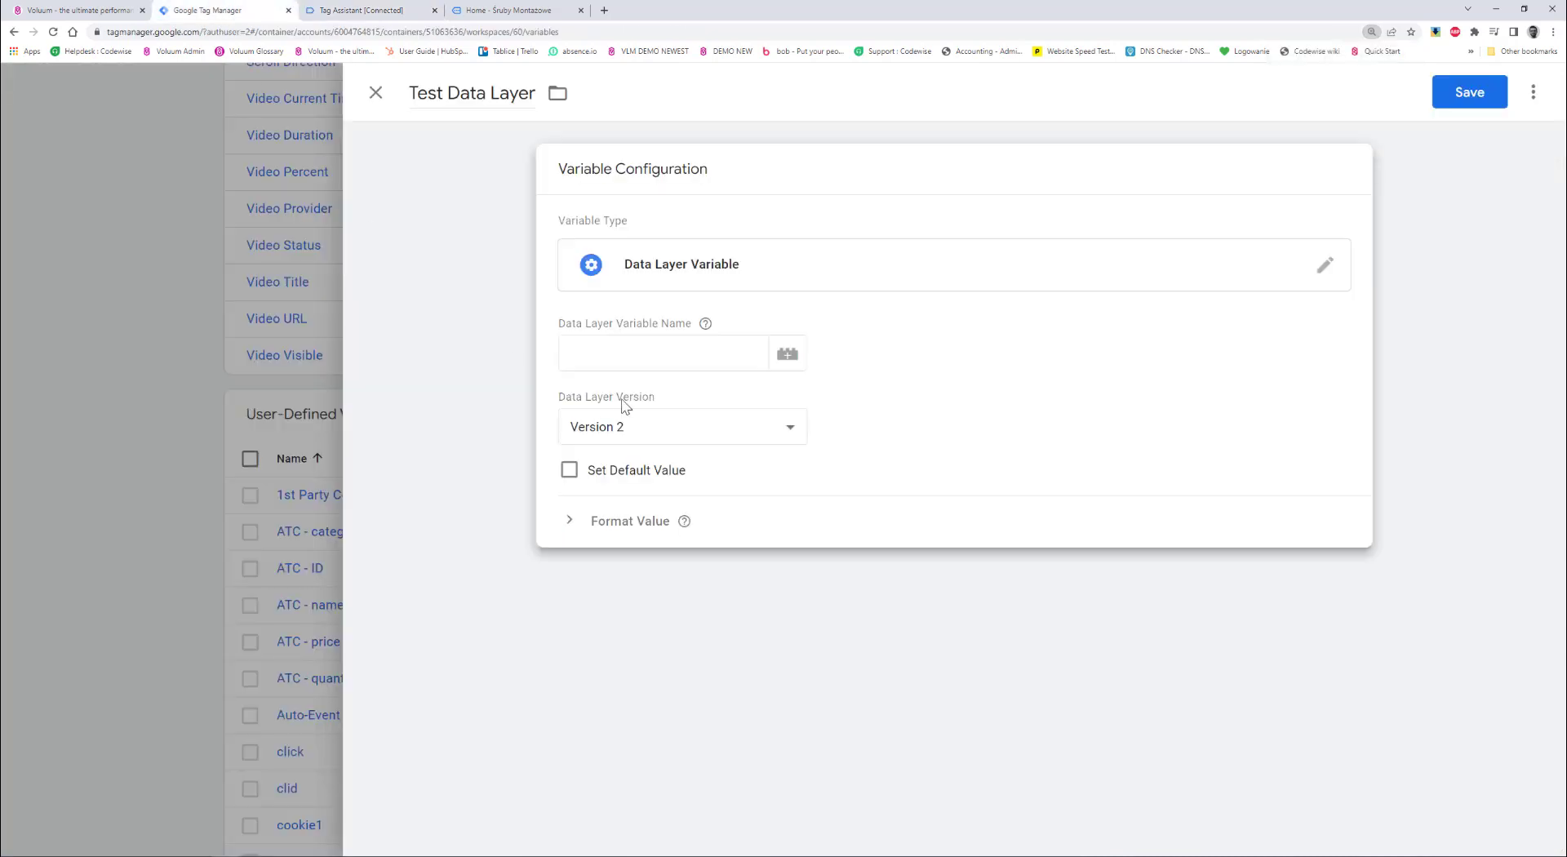
left_click(619, 355)
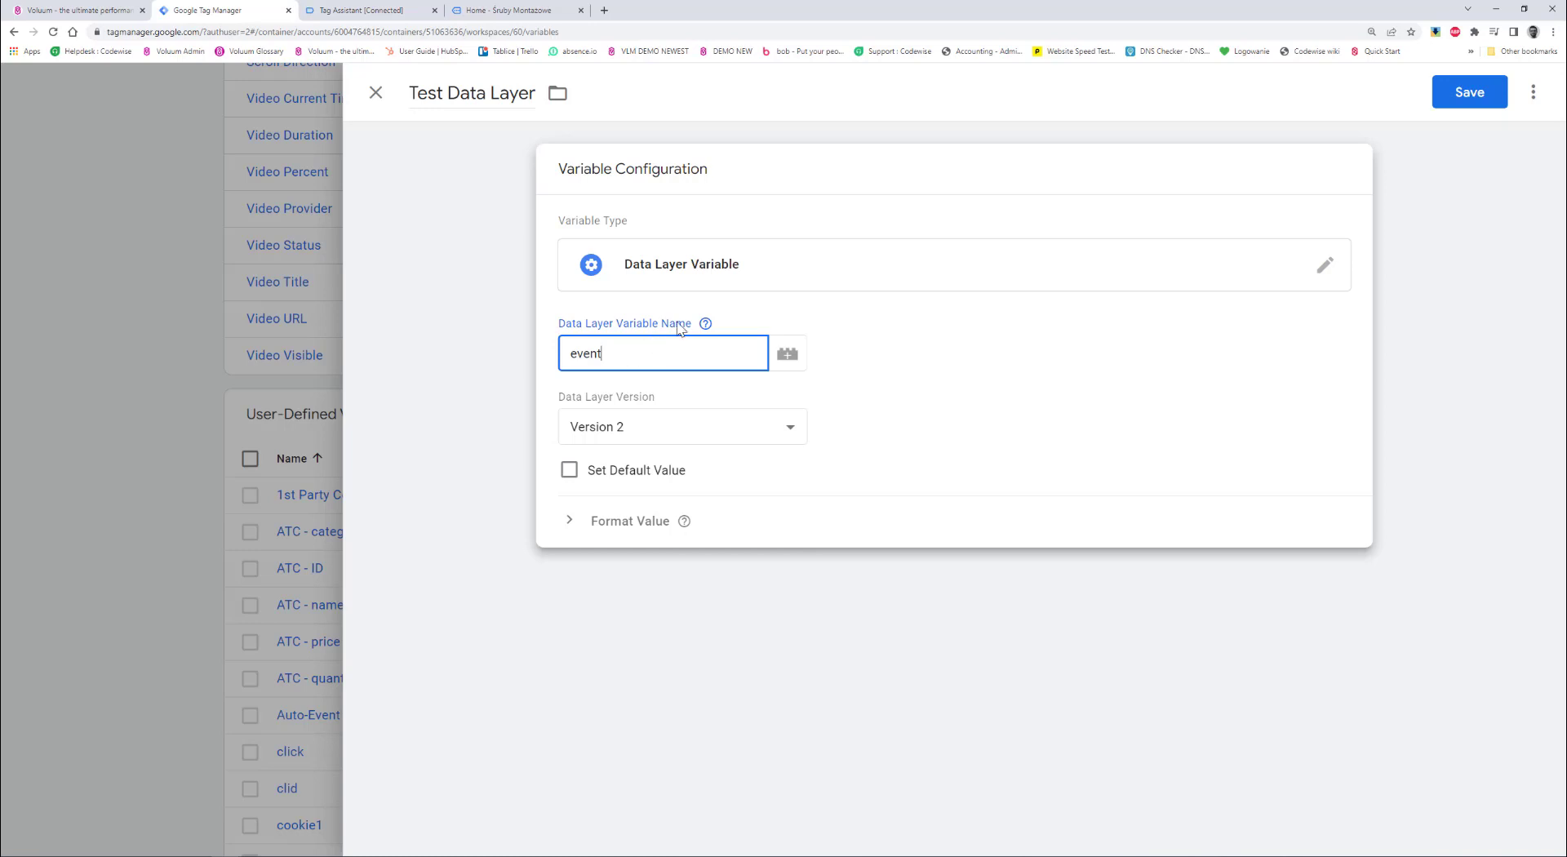
Copy the text from gtm through uniqueEventId in Tag Assistant's Data Layer values and paste it over the Data Layer Variable Name in Google Tag Manager.
left_click(410, 12)
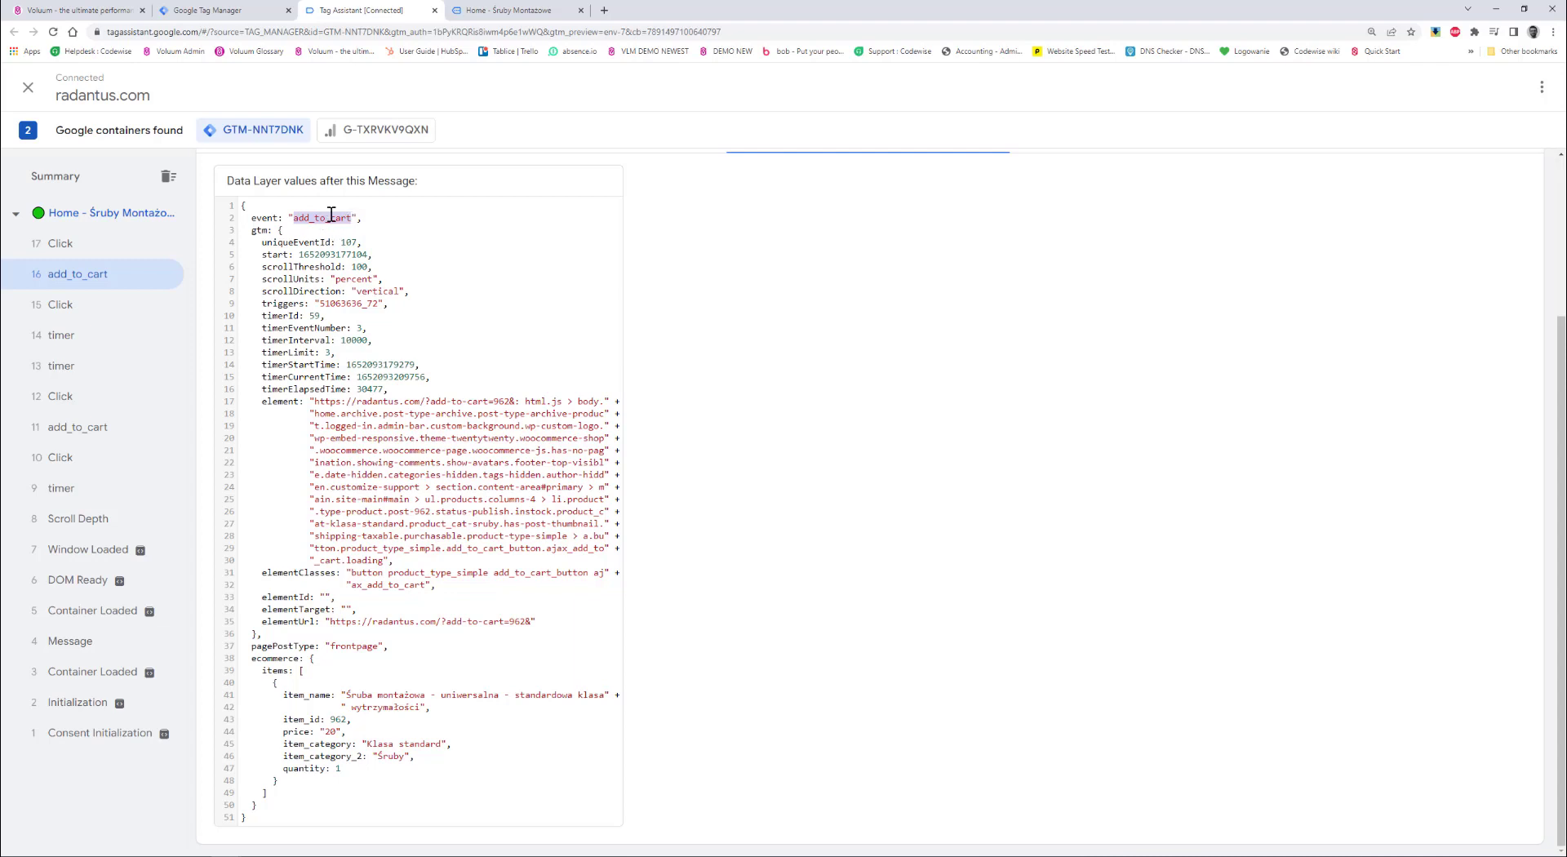
left_click_drag(250, 231, 279, 235)
left_click(312, 242)
left_click_drag(295, 231, 327, 237)
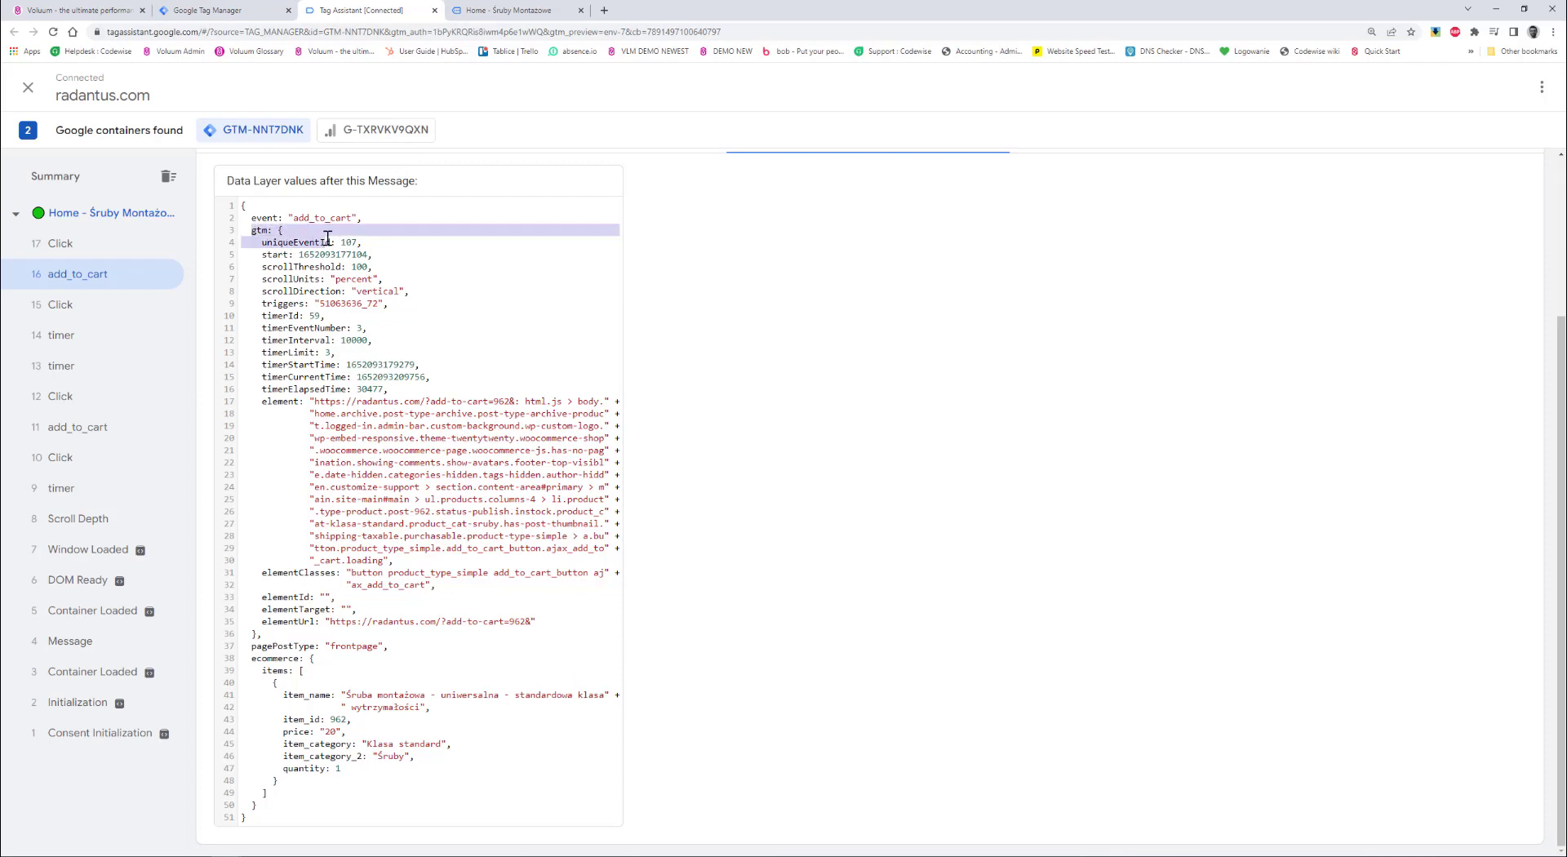
left_click(204, 9)
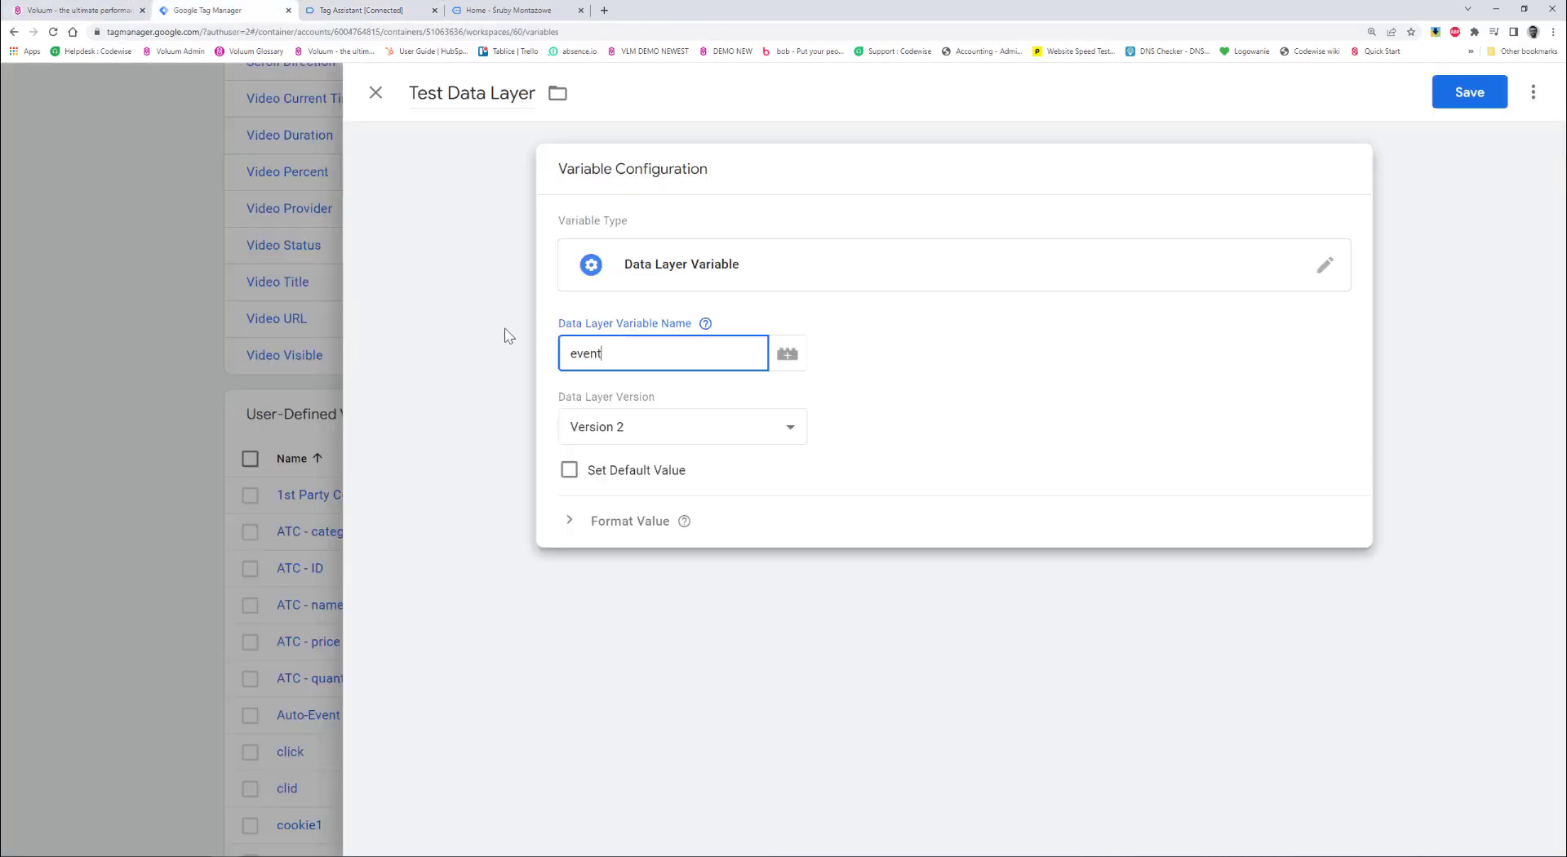
left_click(492, 359)
left_click(693, 321)
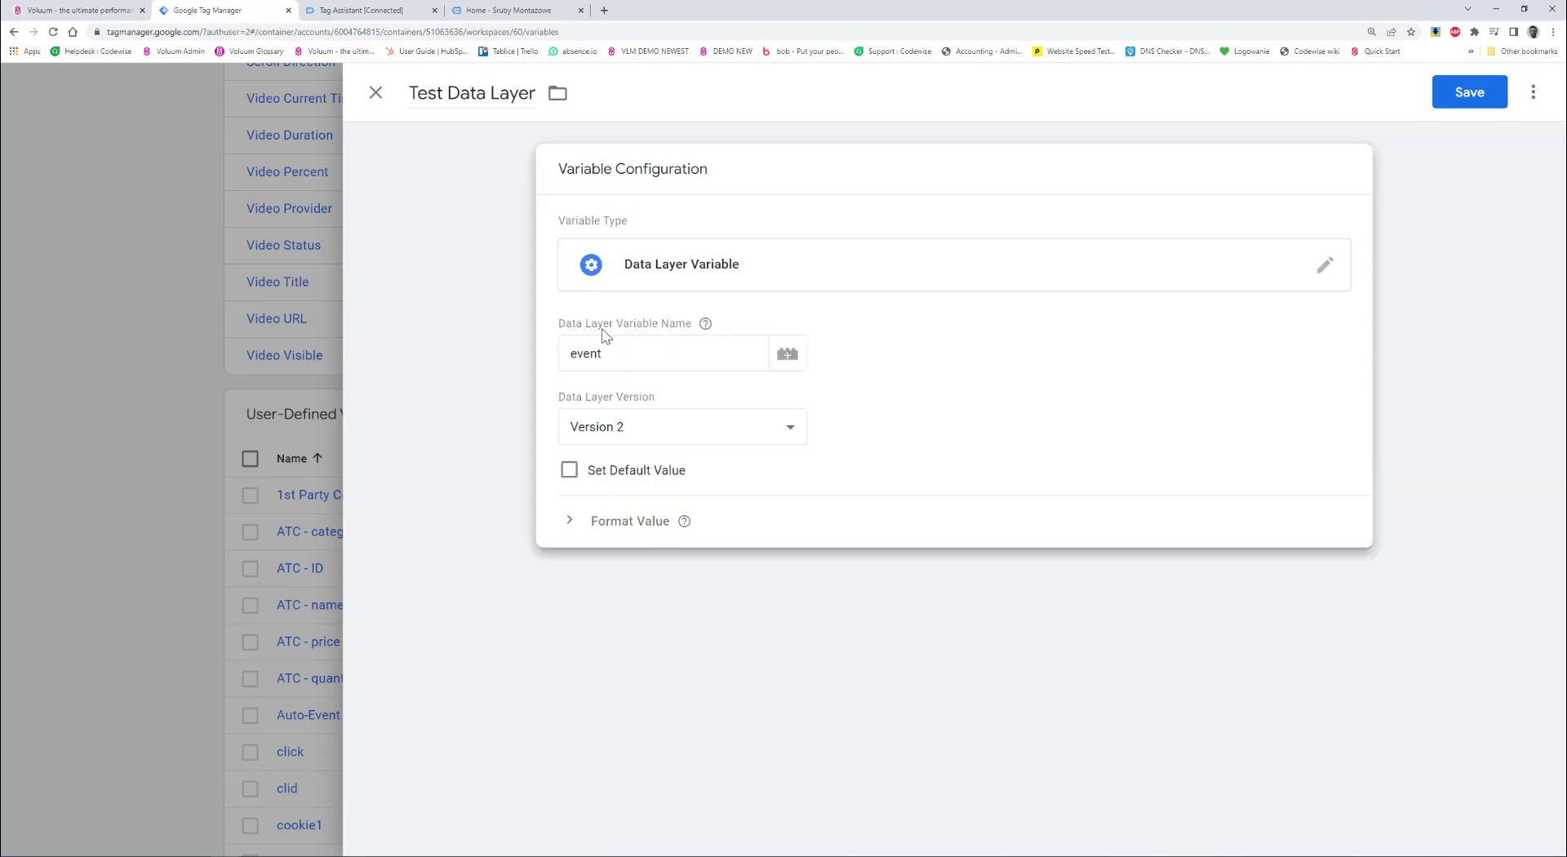
double_click(563, 352)
type("gtm: {    uniqueEventId")
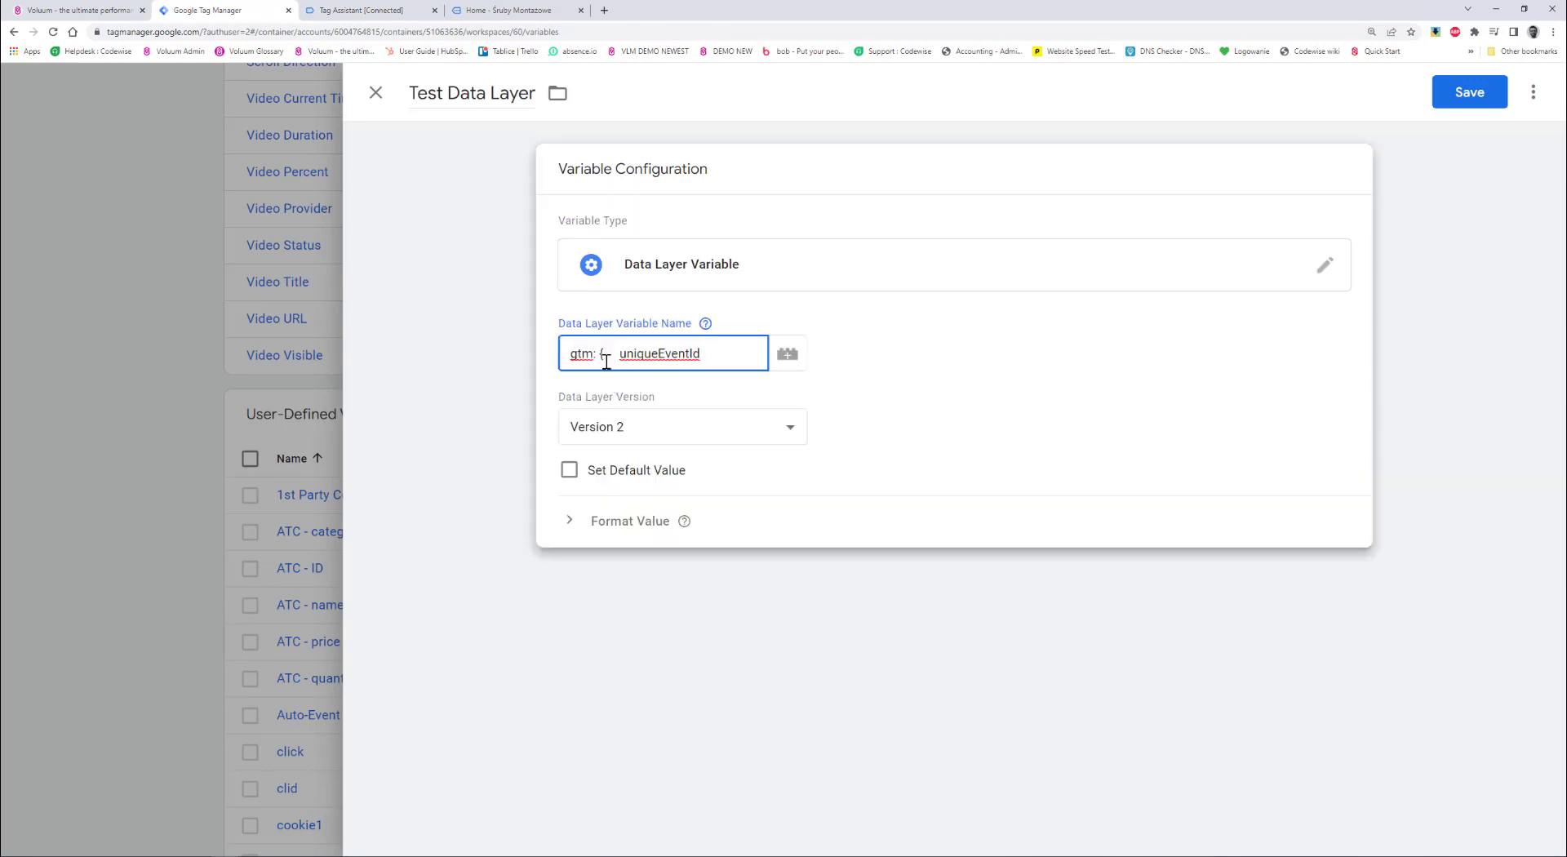
Edit the pasted Data Layer Variable Name to gtm.uniqueEventId and save the variable.
key("BackSpace")
key("BackSpace")
key("BackSpace")
key("BackSpace")
key("BackSpace")
key("BackSpace")
key("BackSpace")
type(".")
left_click(1467, 93)
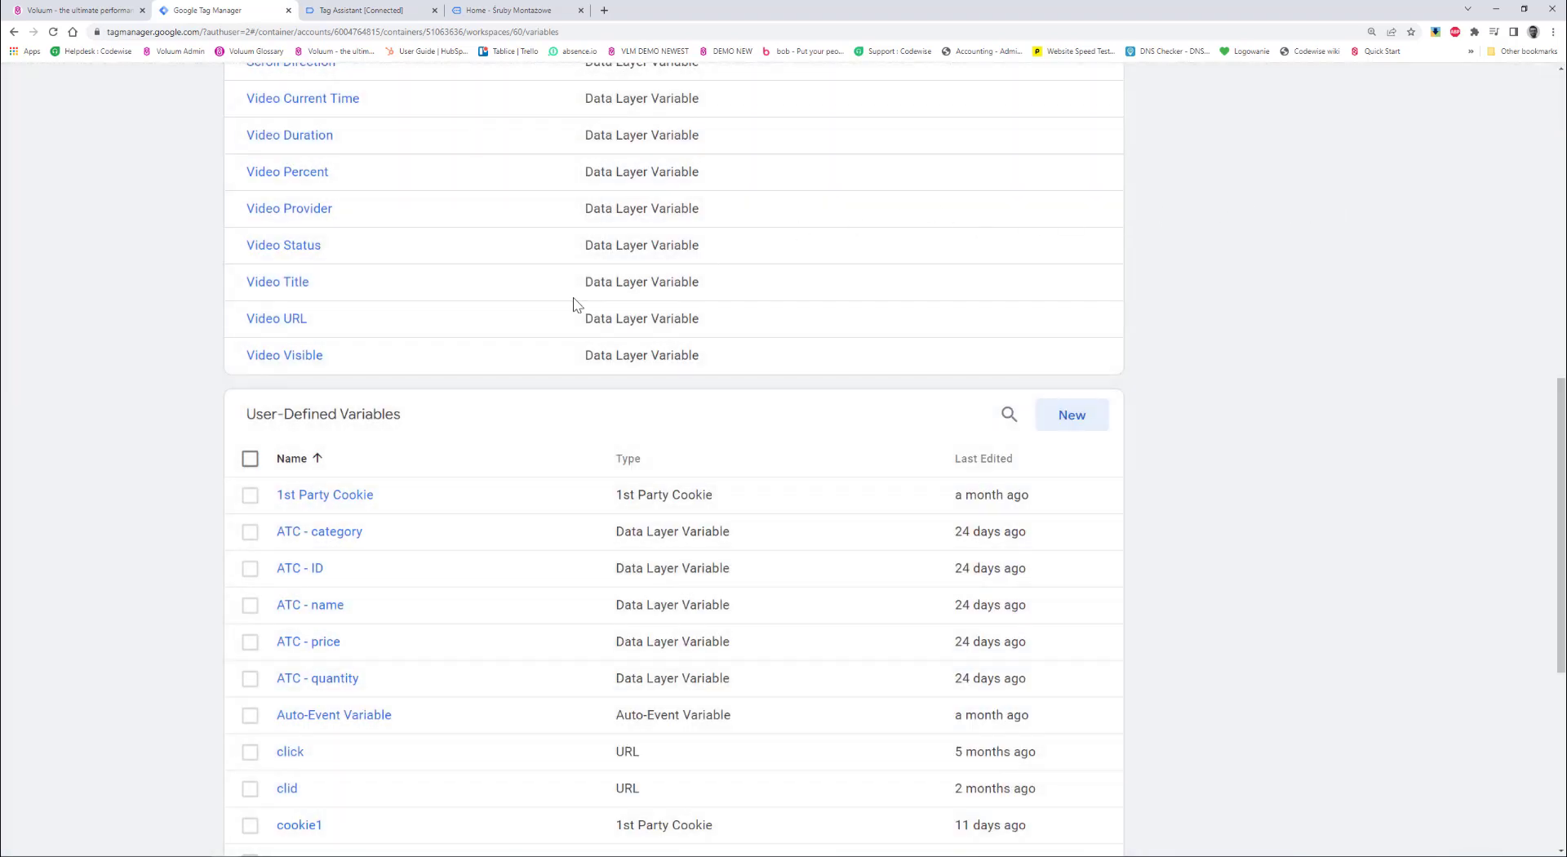
Close the old shop and Tag Assistant pages, start a new container preview, and connect Tag Assistant to the prefilled website URL.
scroll(593, 295, "up", 10)
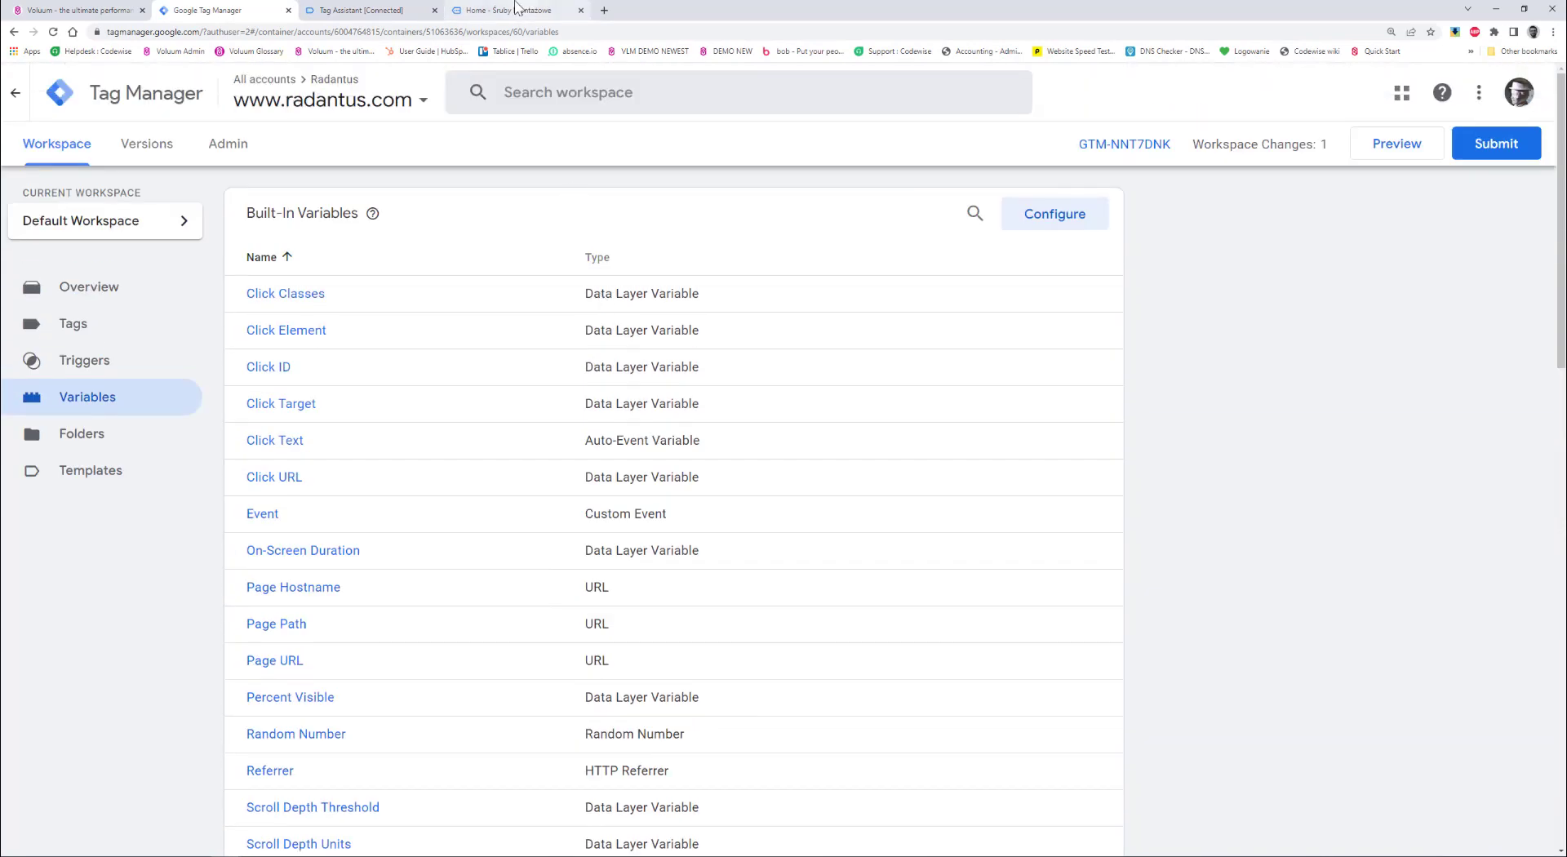
middle_click(512, 6)
middle_click(404, 8)
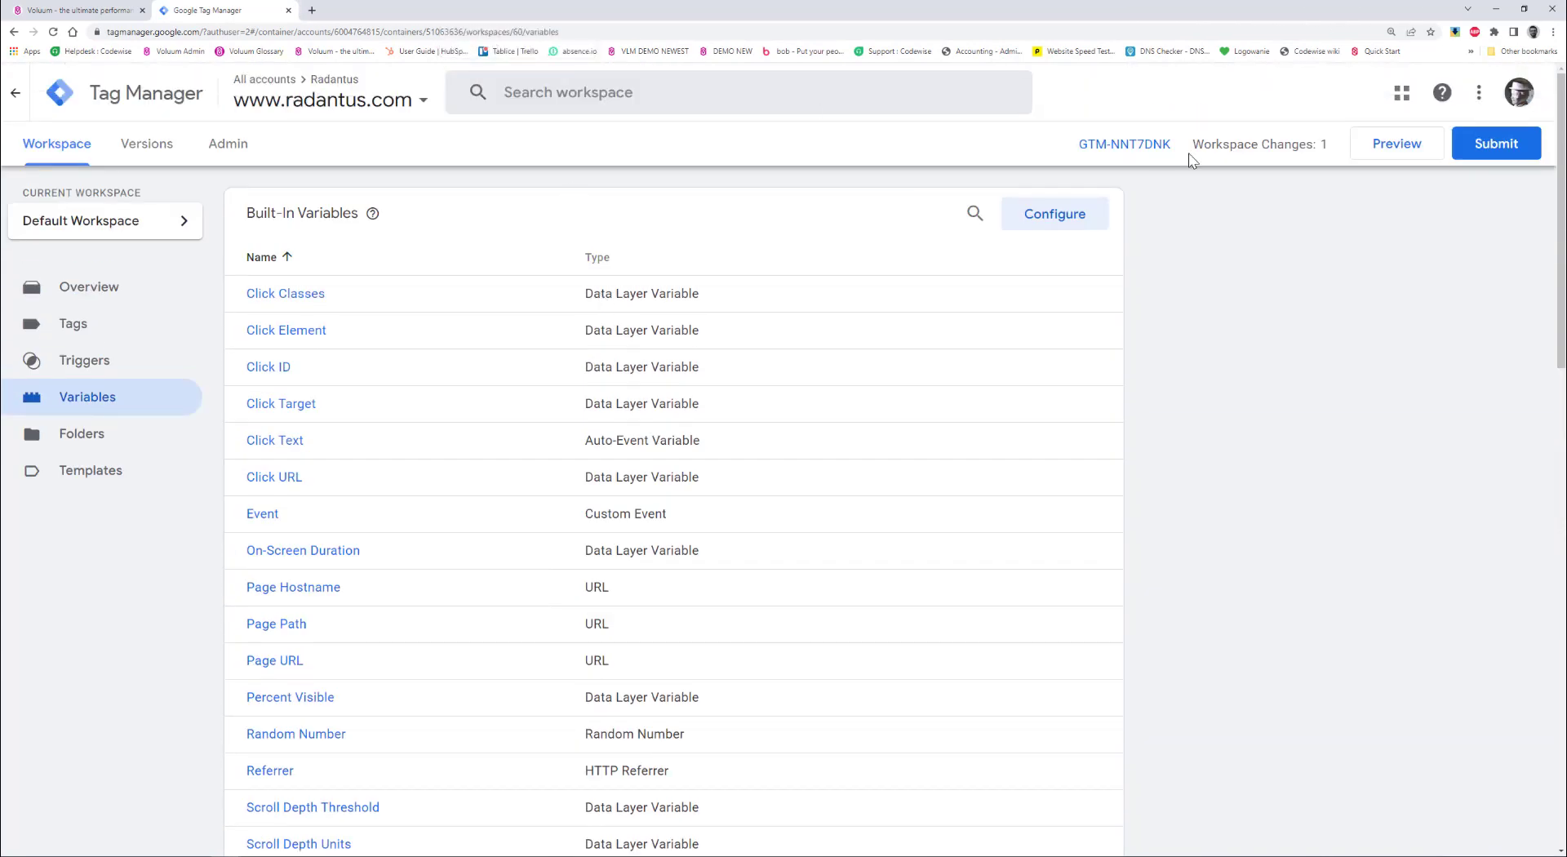
left_click(1406, 159)
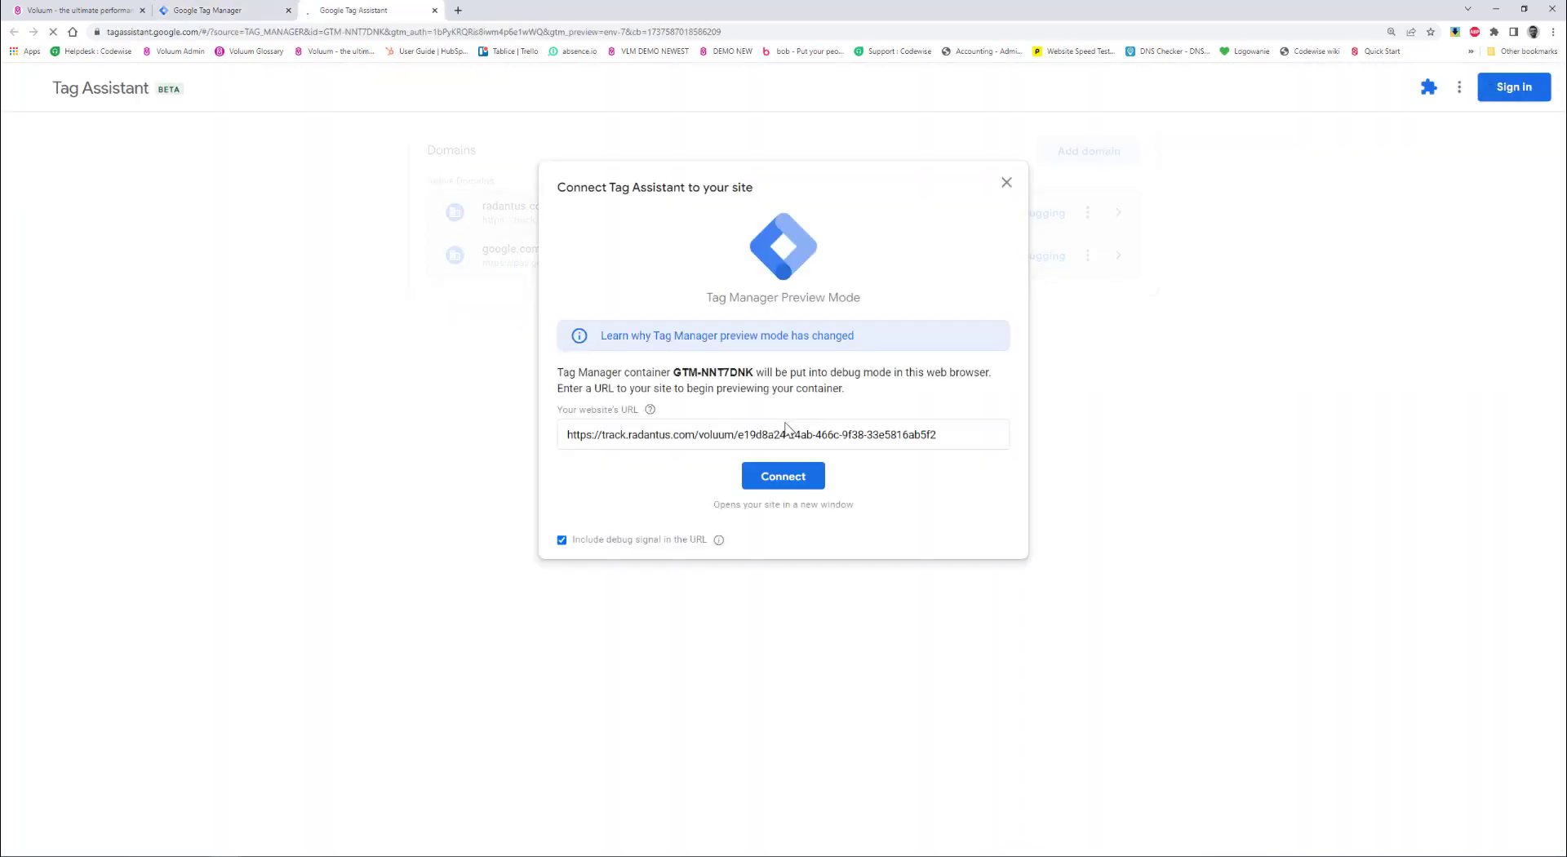
left_click(808, 476)
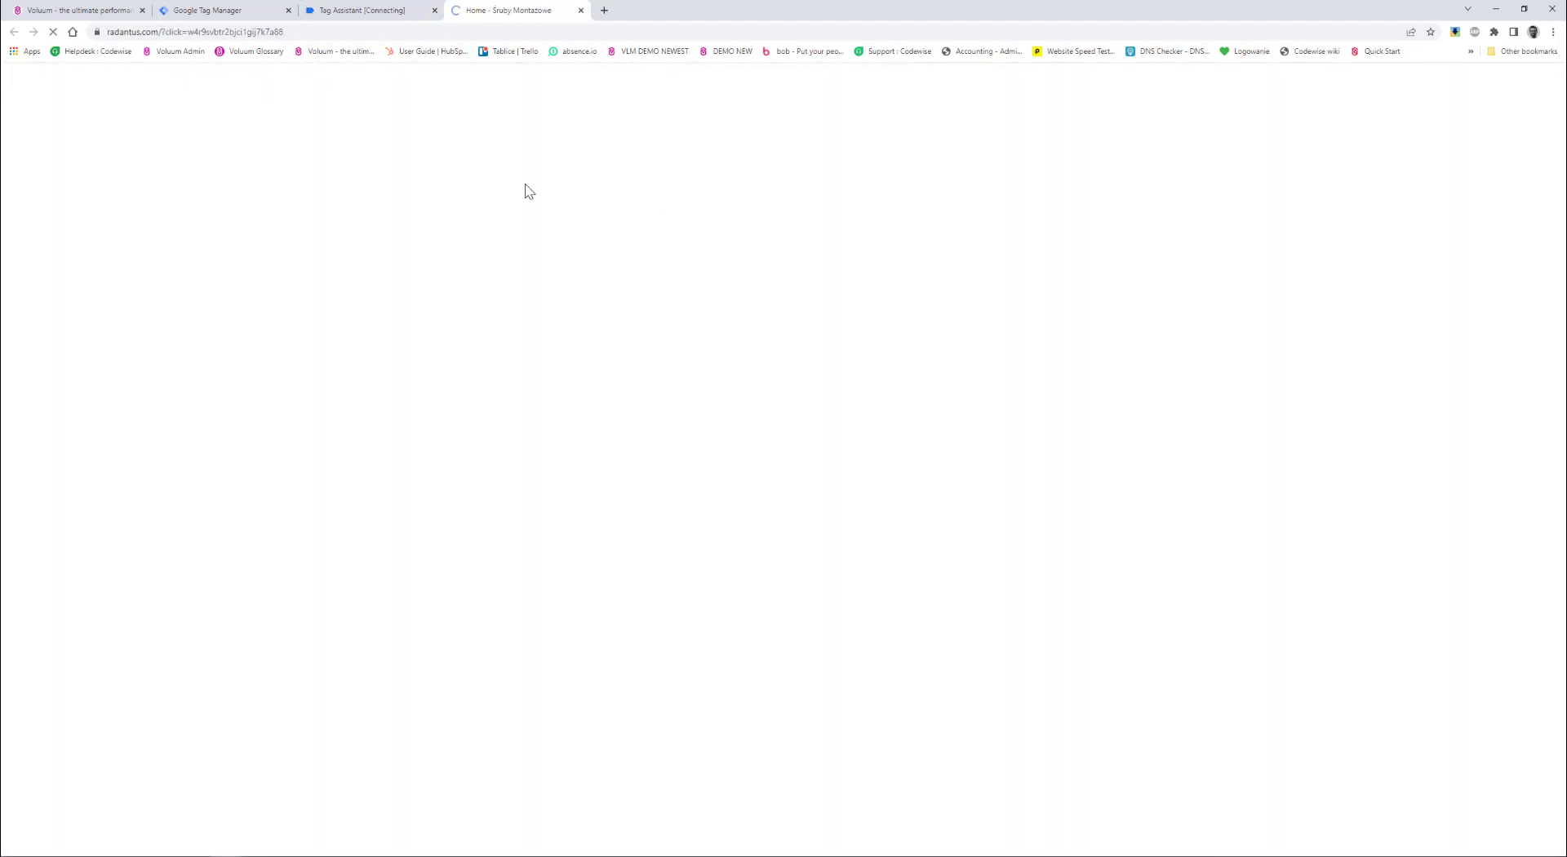
In the shop, add "4 śruby montażowe – uniwersalne – podwyższona klasa wytrzymałości" to the cart and continue shopping.
scroll(894, 267, "down", 20)
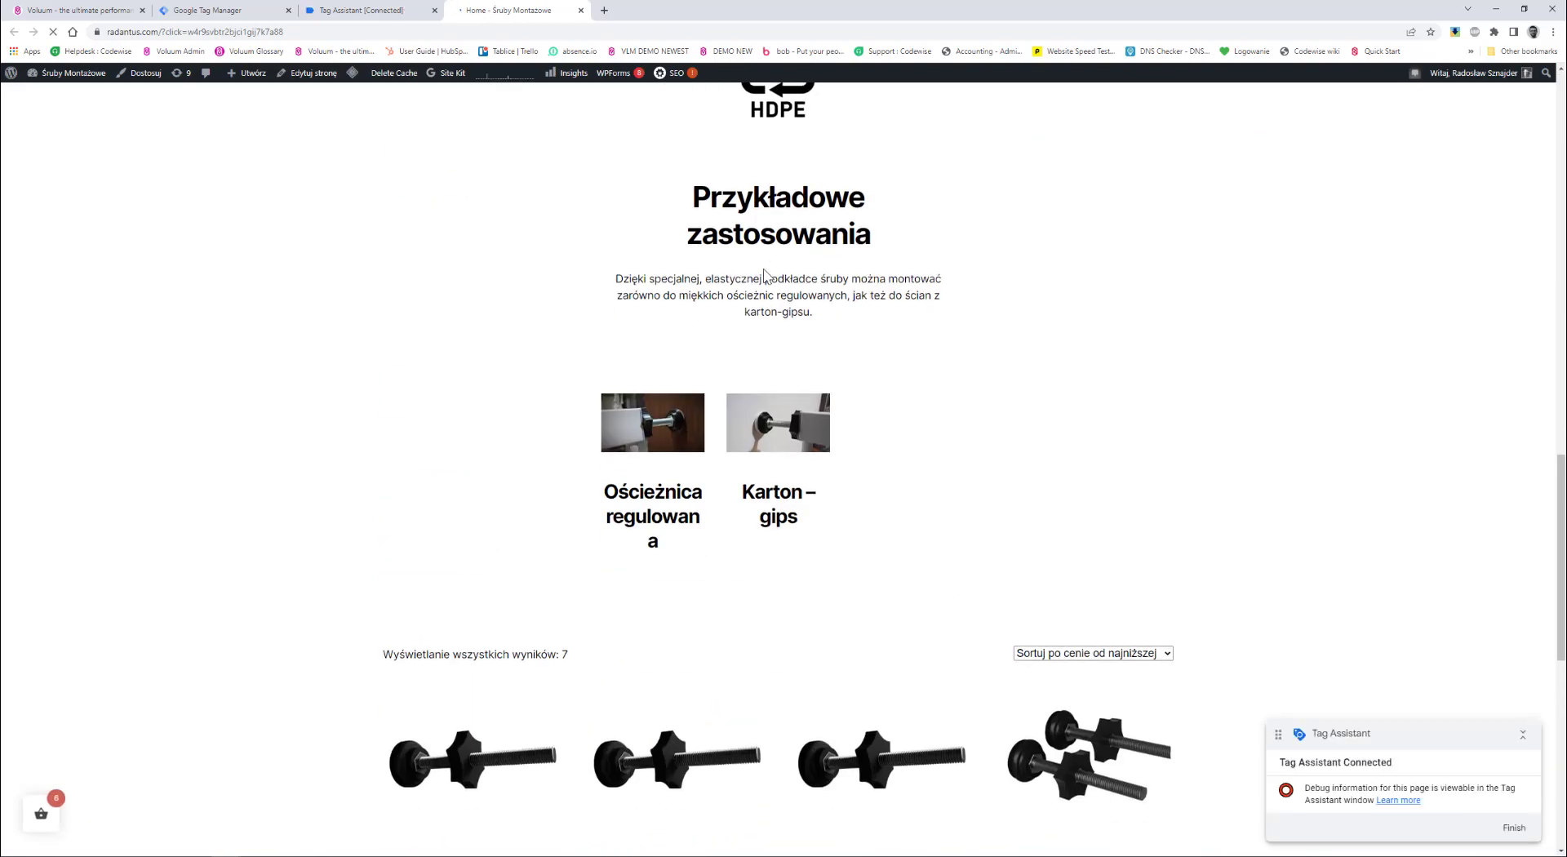
left_click(892, 649)
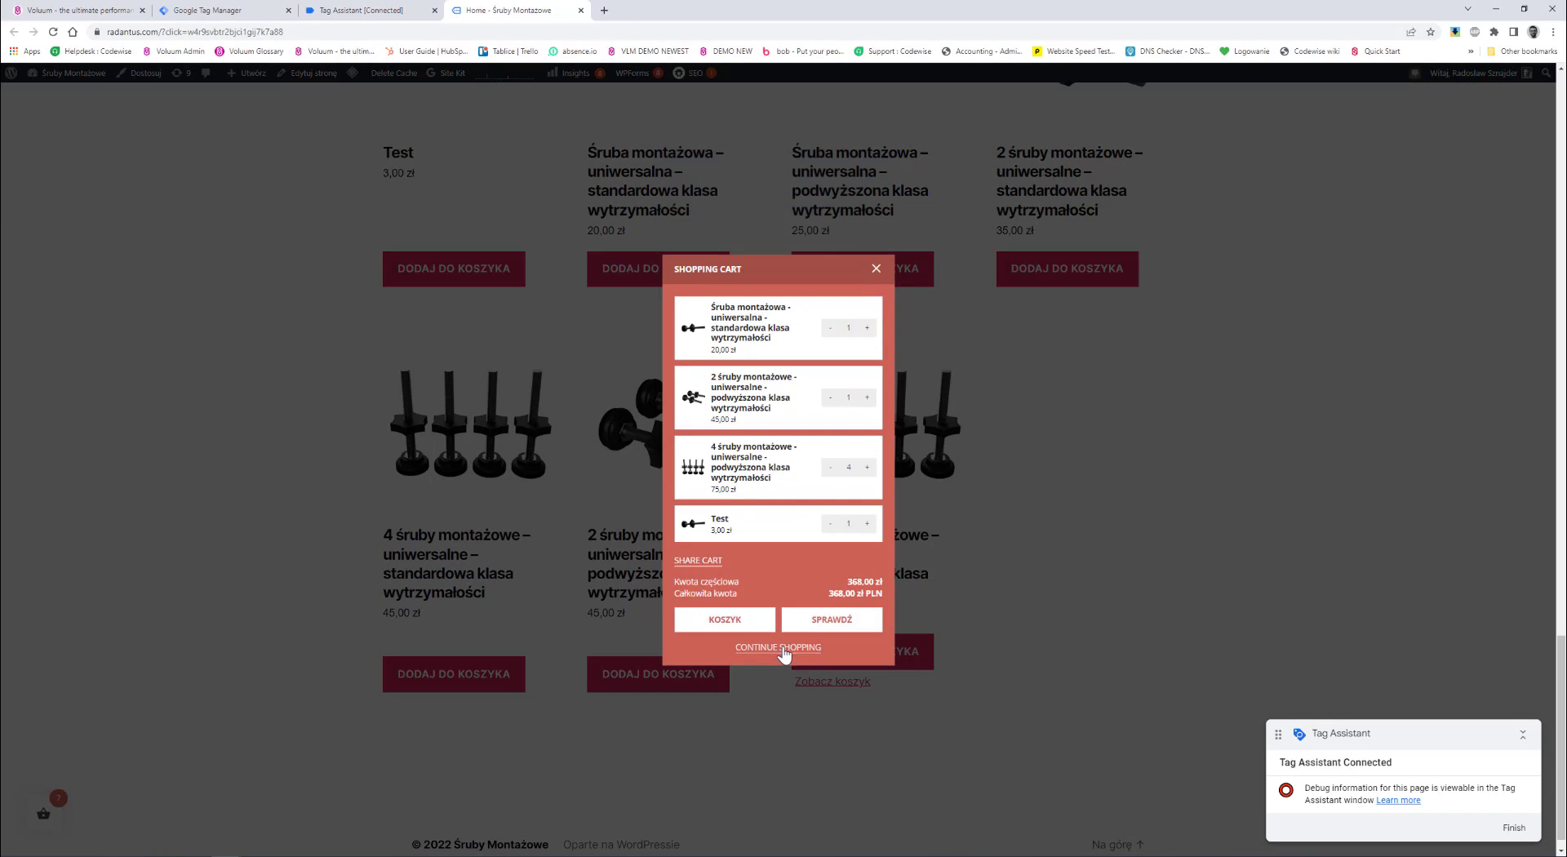
left_click(784, 646)
Switch to Tag Assistant and examine uniqueEventId in the new add_to_cart event's Data Layer values.
left_click(359, 11)
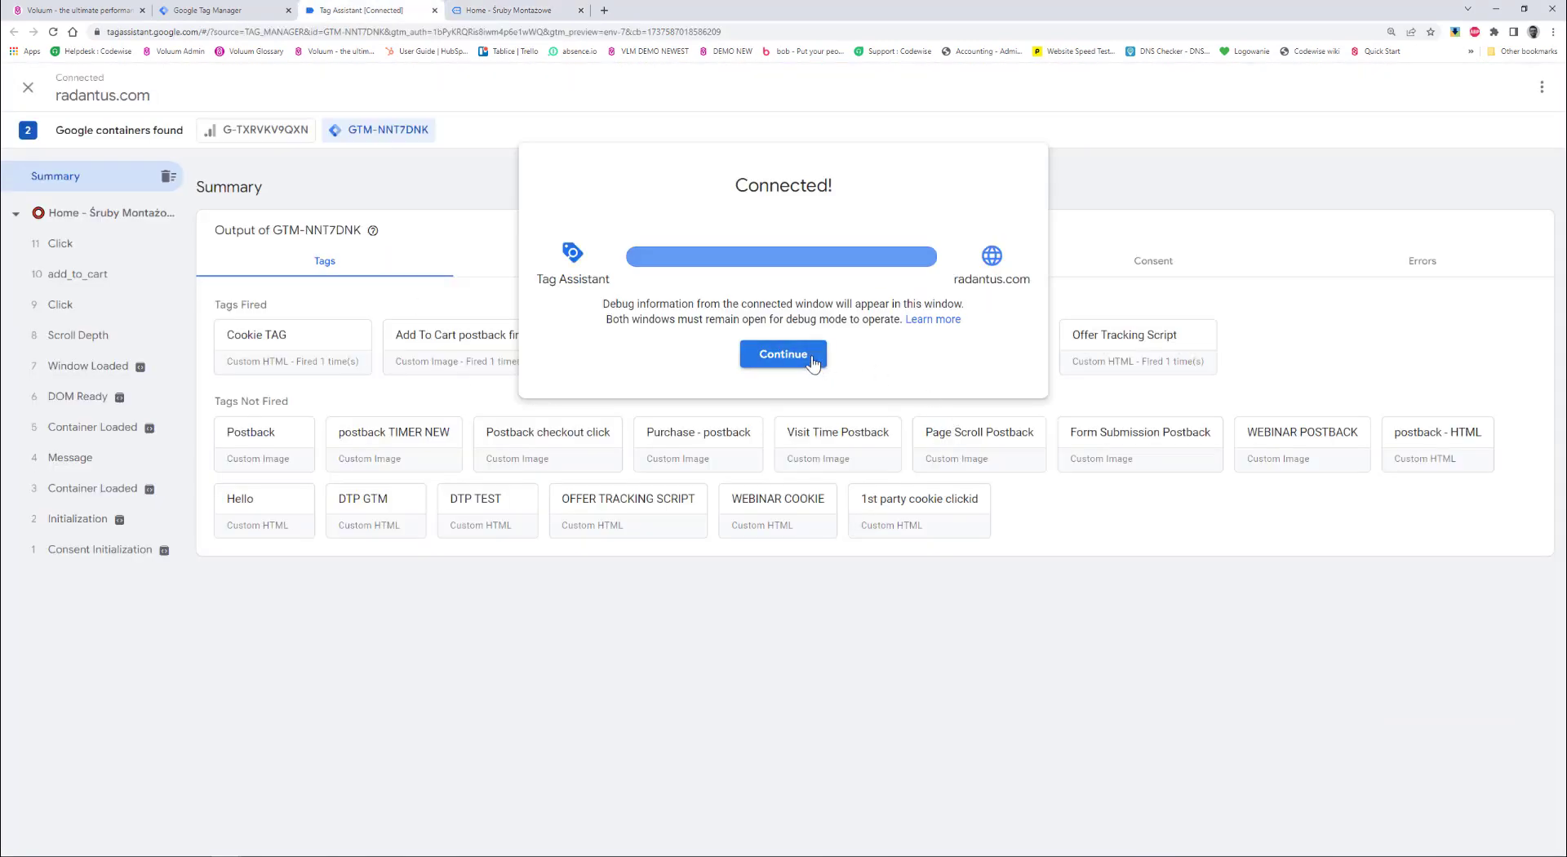
left_click(812, 354)
left_click(96, 276)
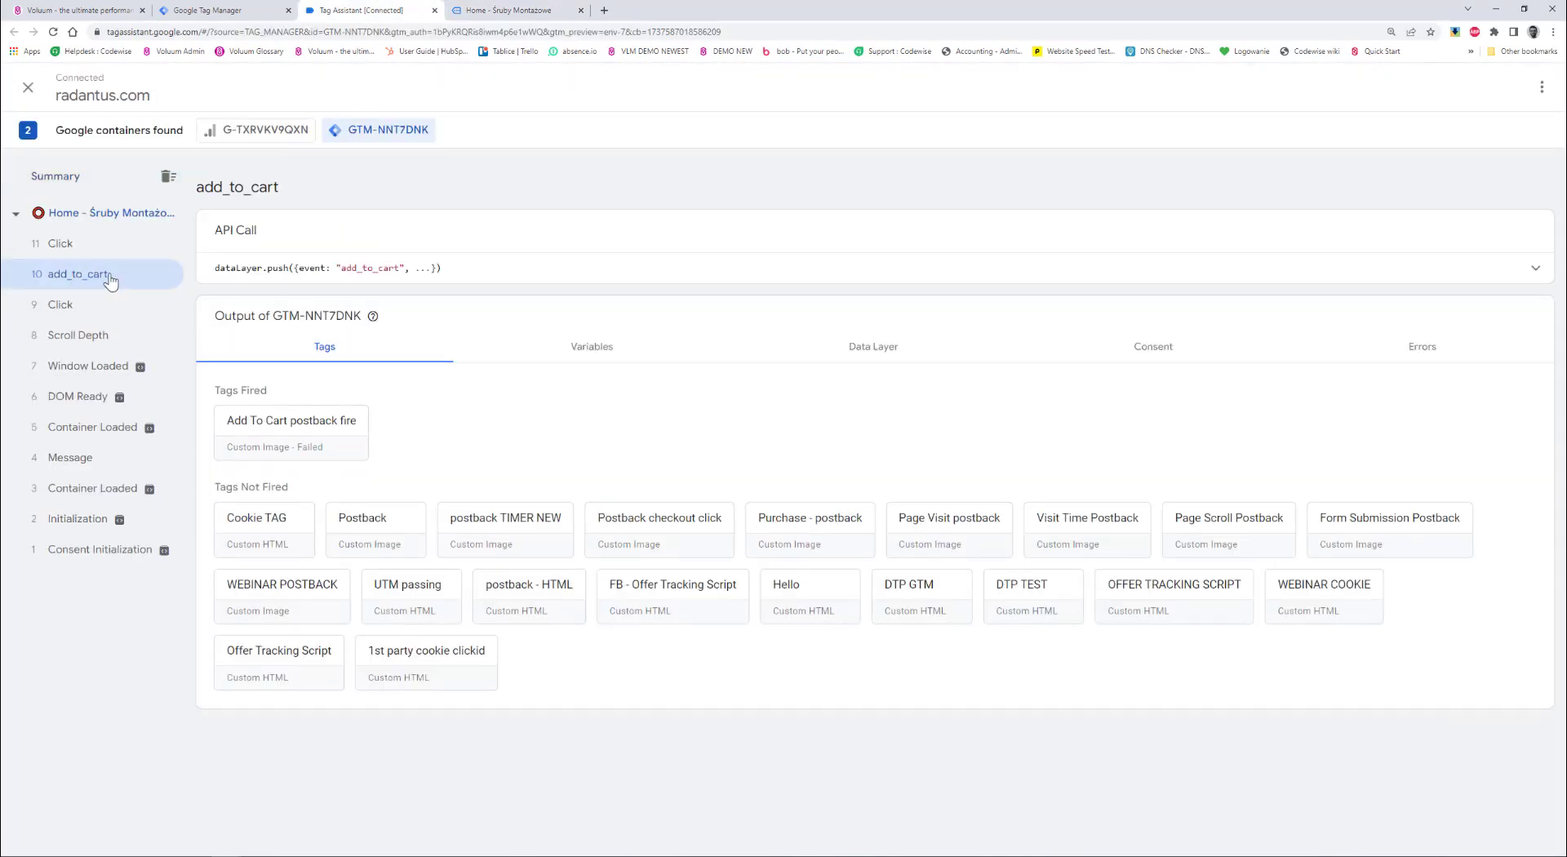
left_click(862, 348)
scroll(866, 382, "down", 1)
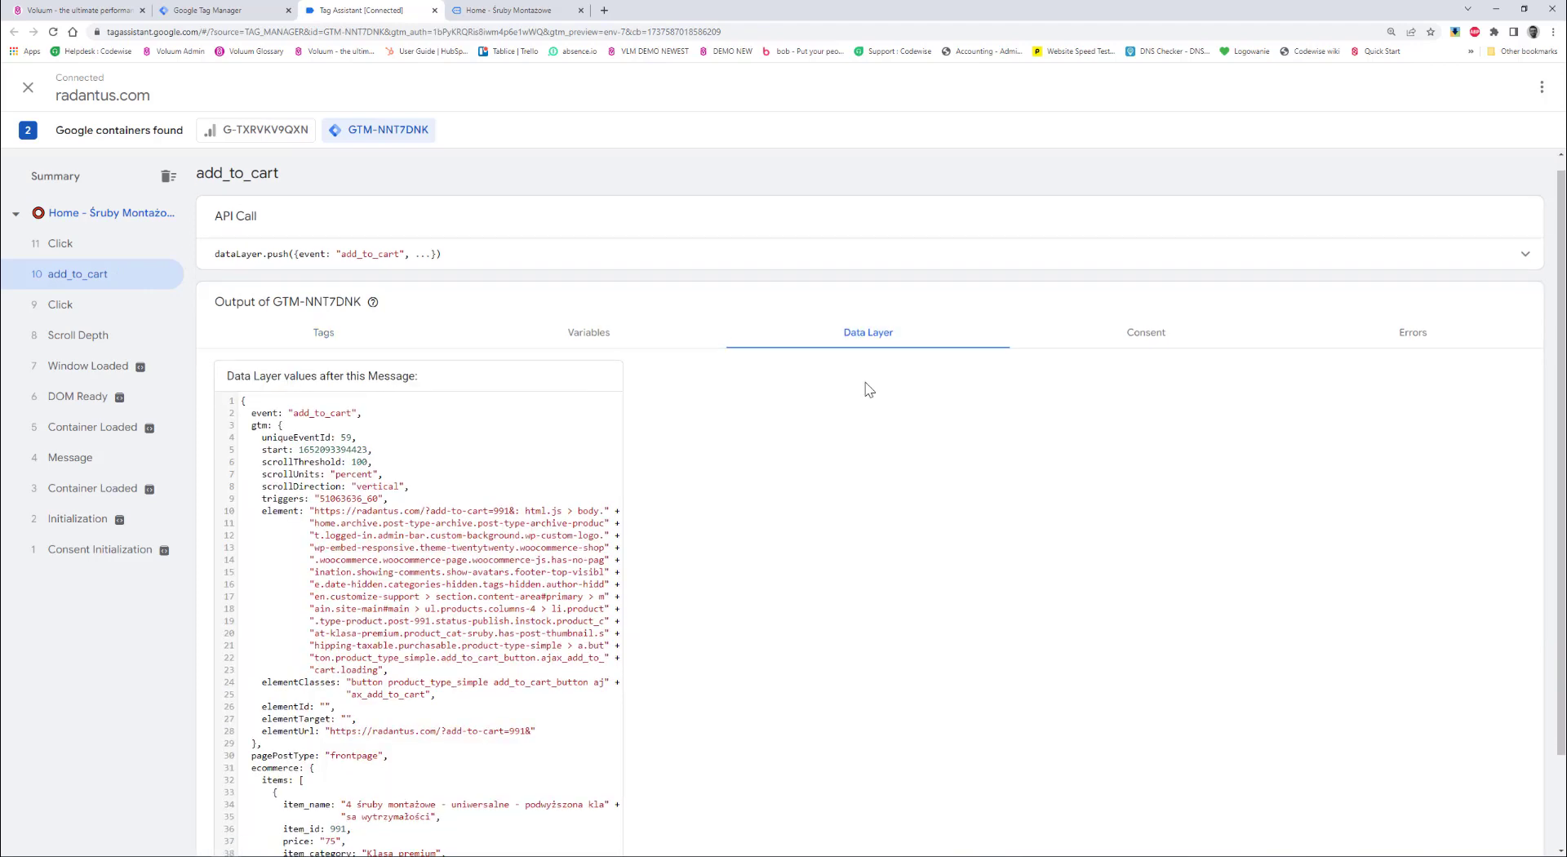
double_click(349, 391)
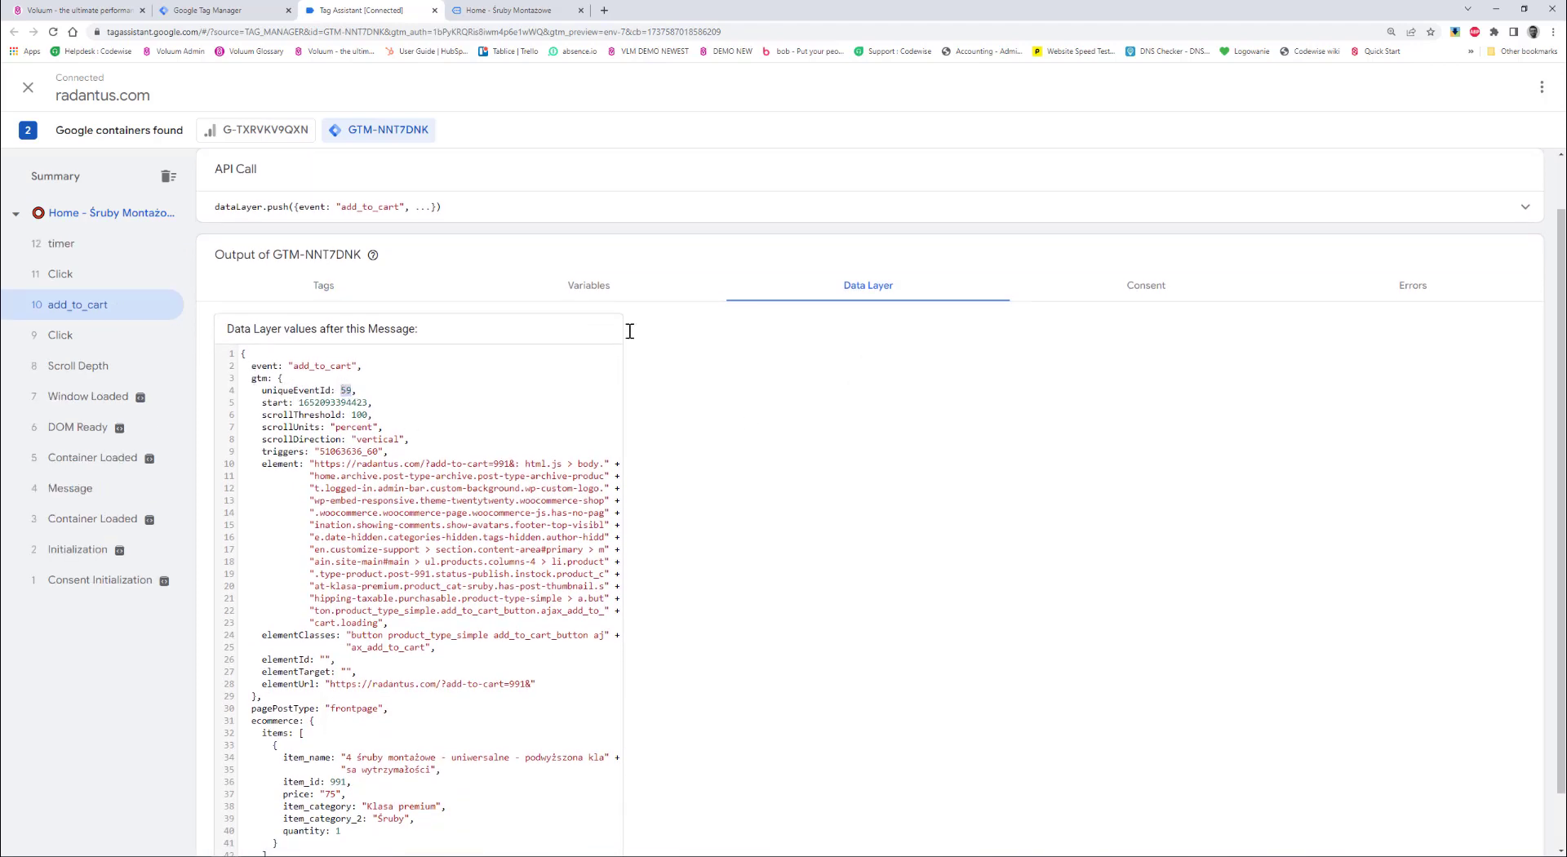
Check the value of Test Data Layer among the add_to_cart event's variables.
left_click(587, 292)
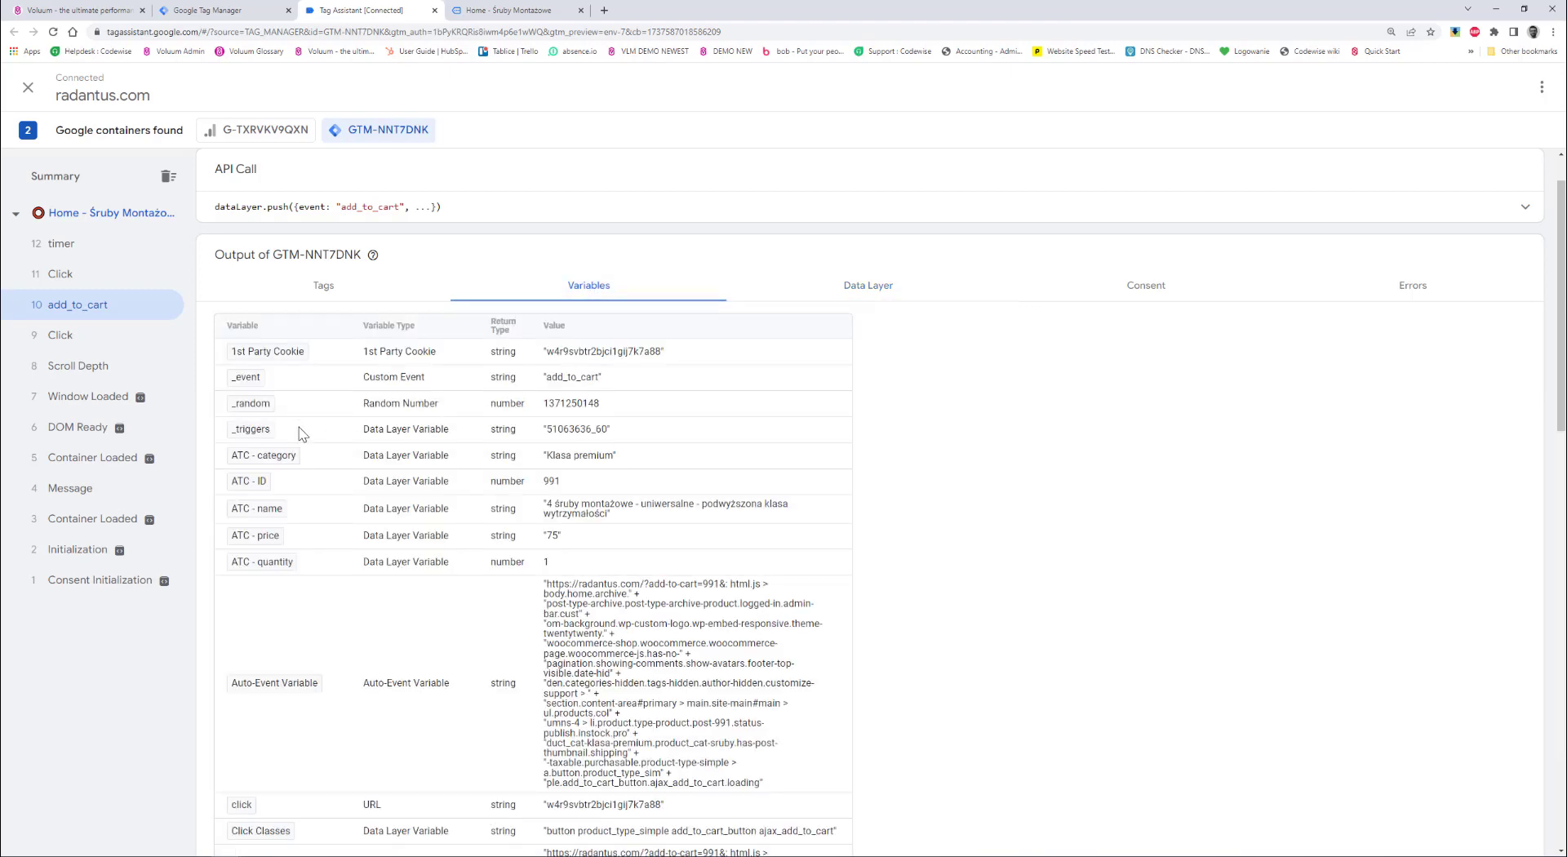
scroll(299, 428, "down", 20)
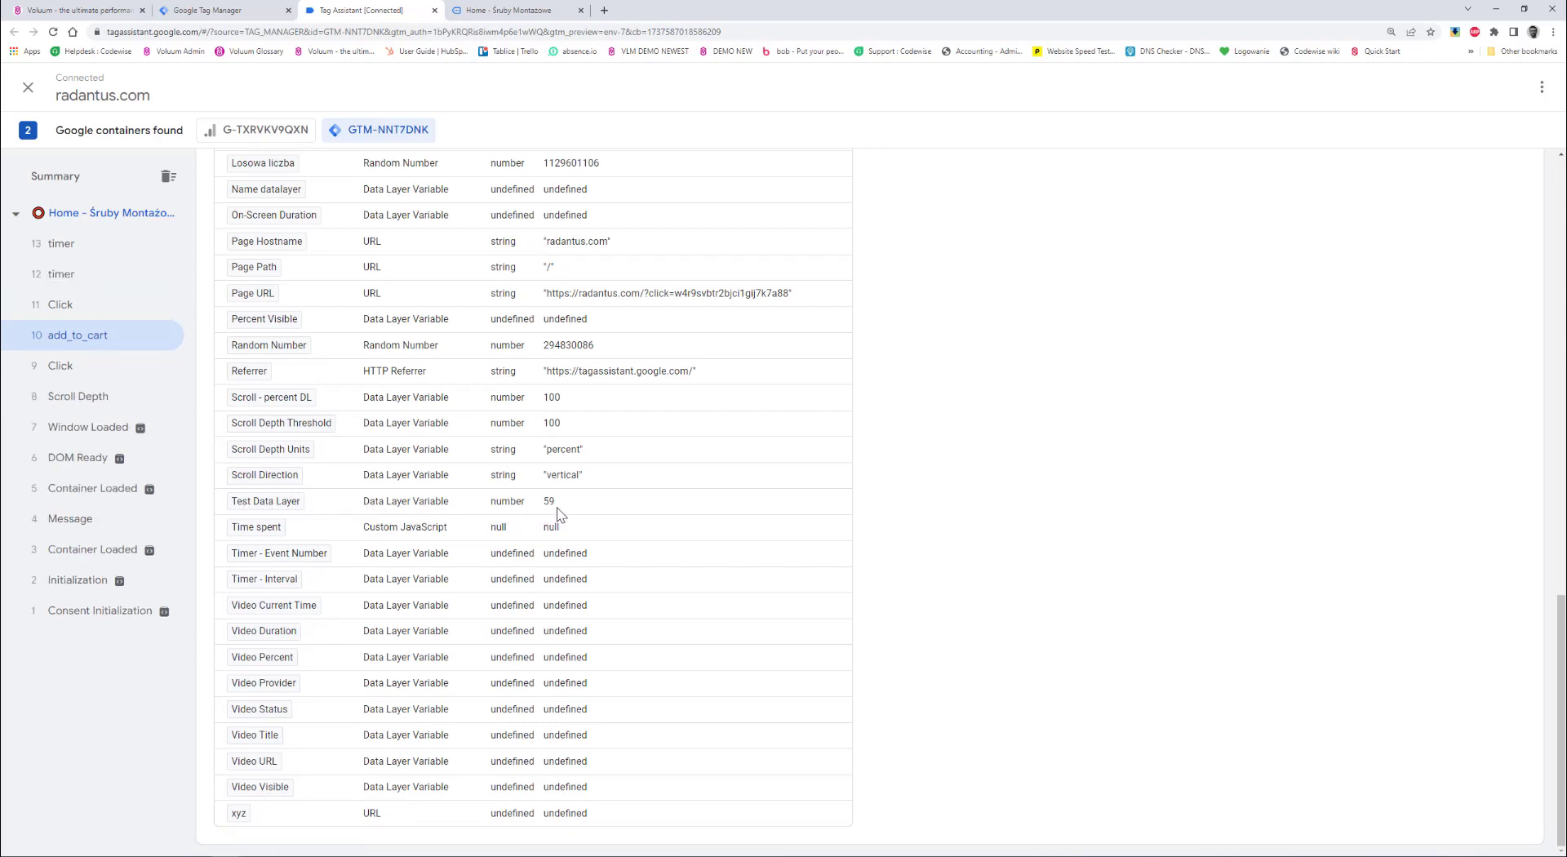
left_click_drag(546, 506, 557, 510)
left_click(563, 9)
left_click(393, 9)
scroll(563, 310, "up", 15)
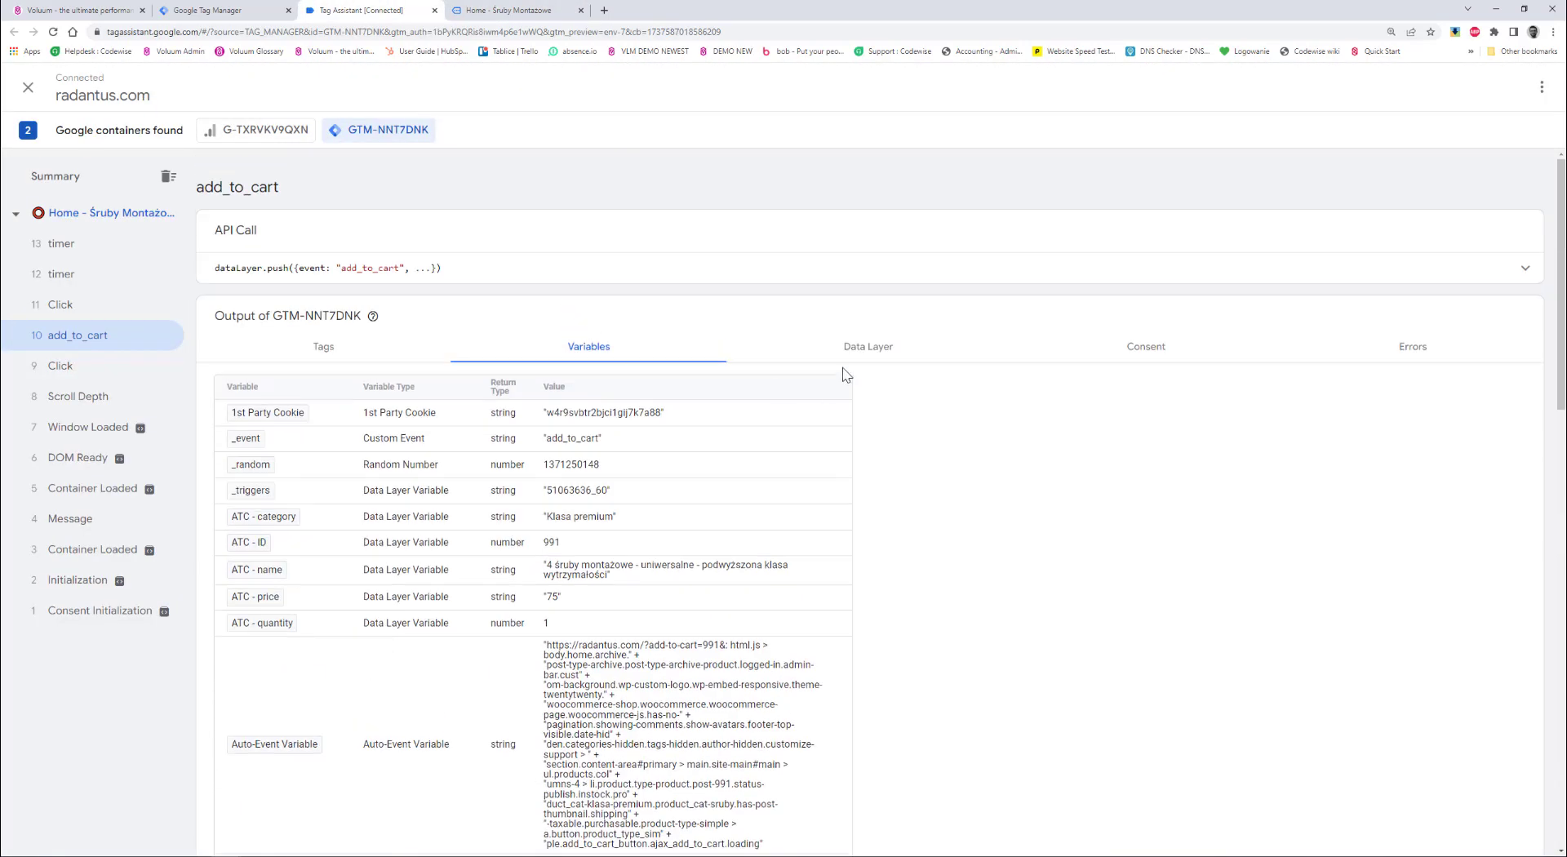
Examine the item_name entry nested under ecommerce items in the add_to_cart event's Data Layer values.
left_click(857, 363)
scroll(441, 473, "down", 2)
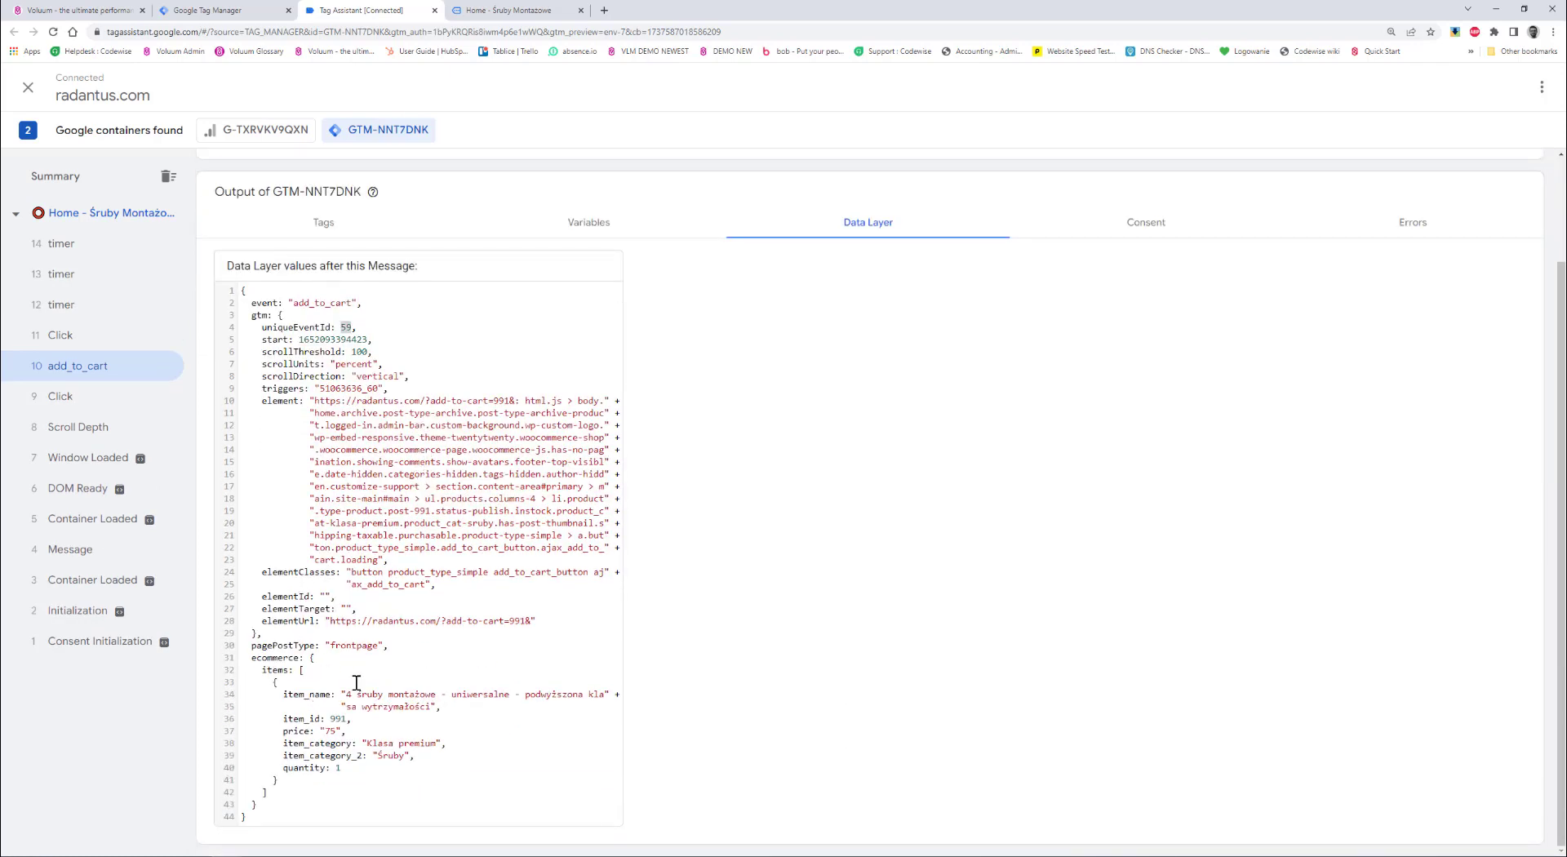
left_click_drag(350, 694, 446, 744)
left_click_drag(349, 692, 442, 712)
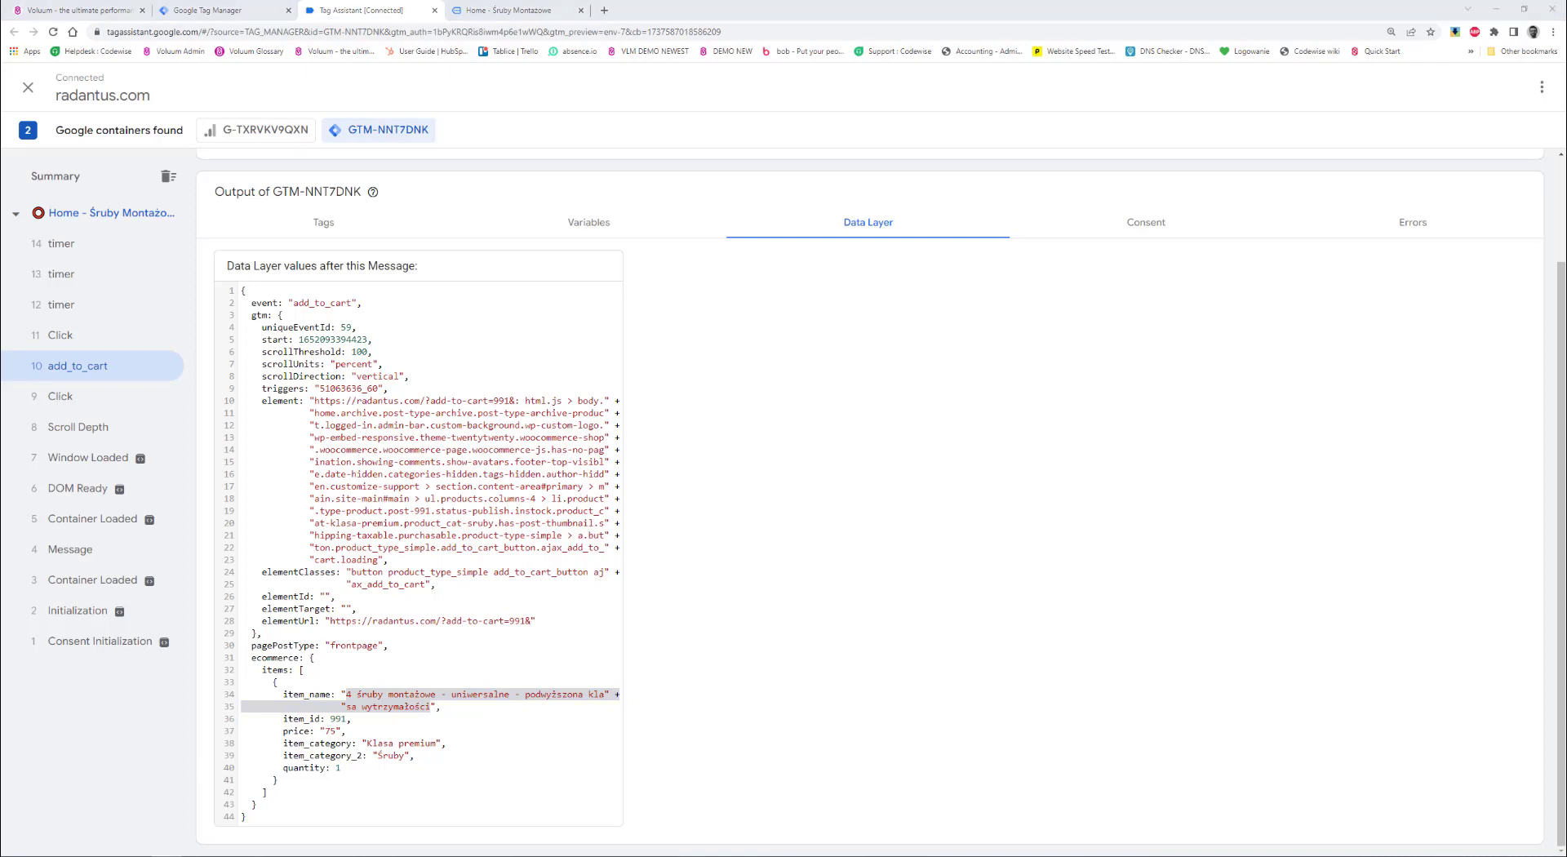
left_click(317, 697)
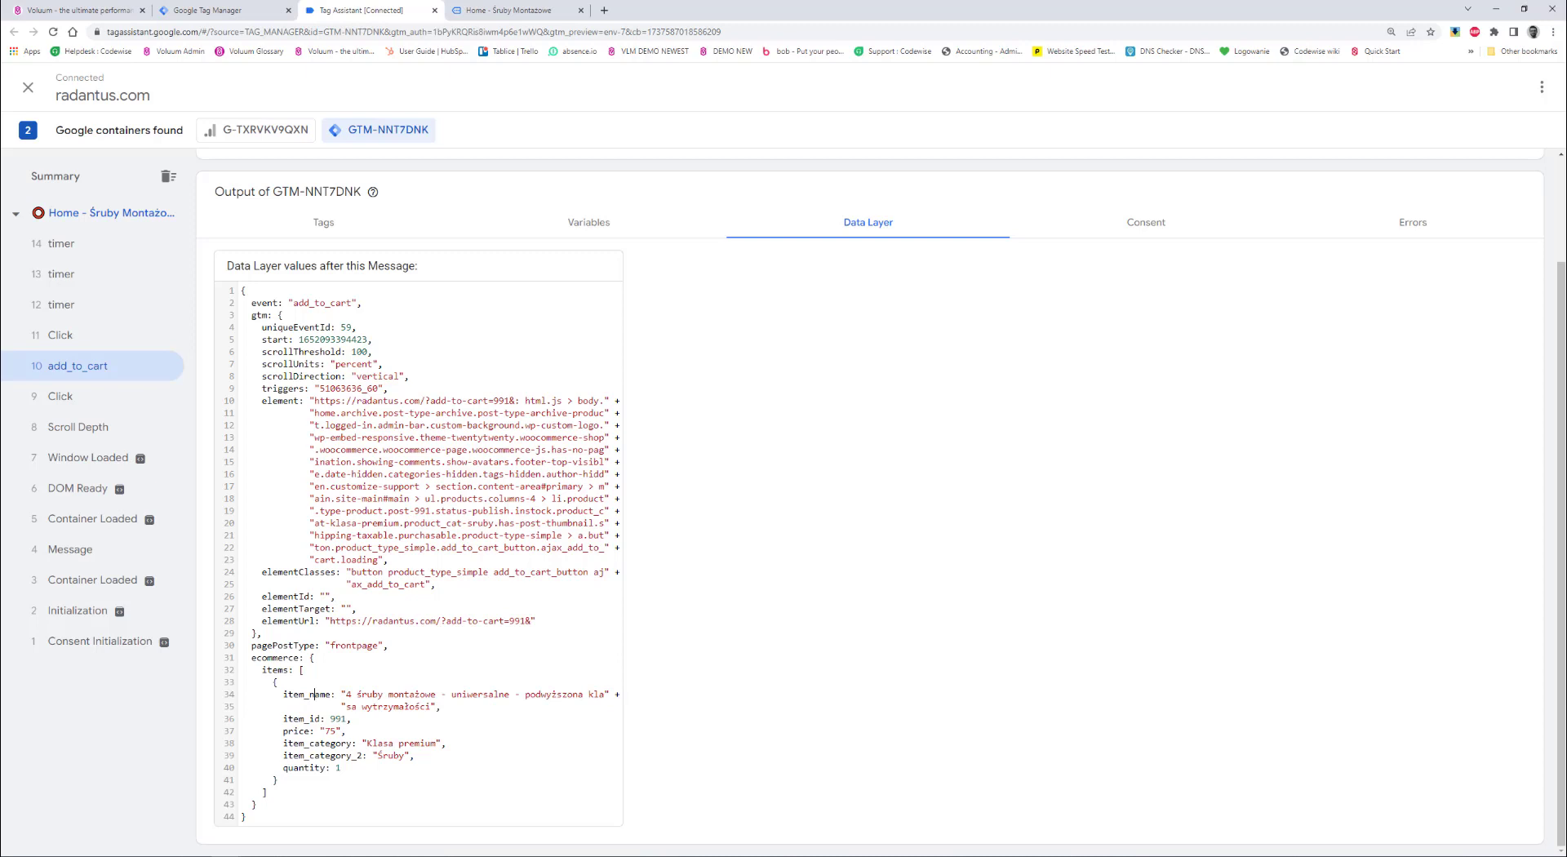
Place an empty Notepad window beside the Data Layer values and copy the ecommerce key into it.
left_click_drag(1092, 374, 833, 523)
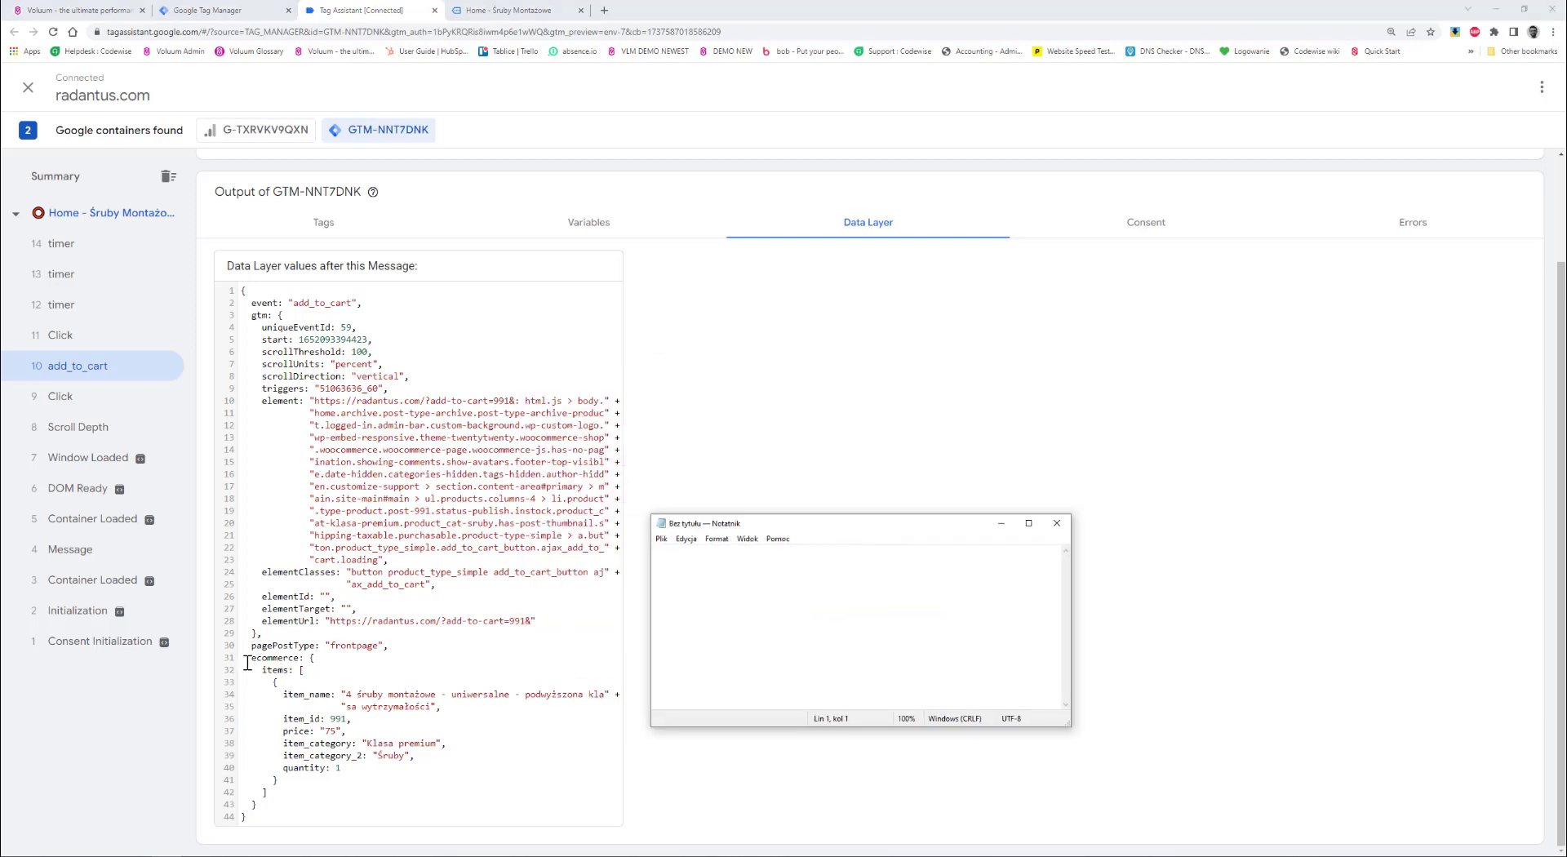
left_click_drag(251, 658, 293, 662)
key("ctrl+c")
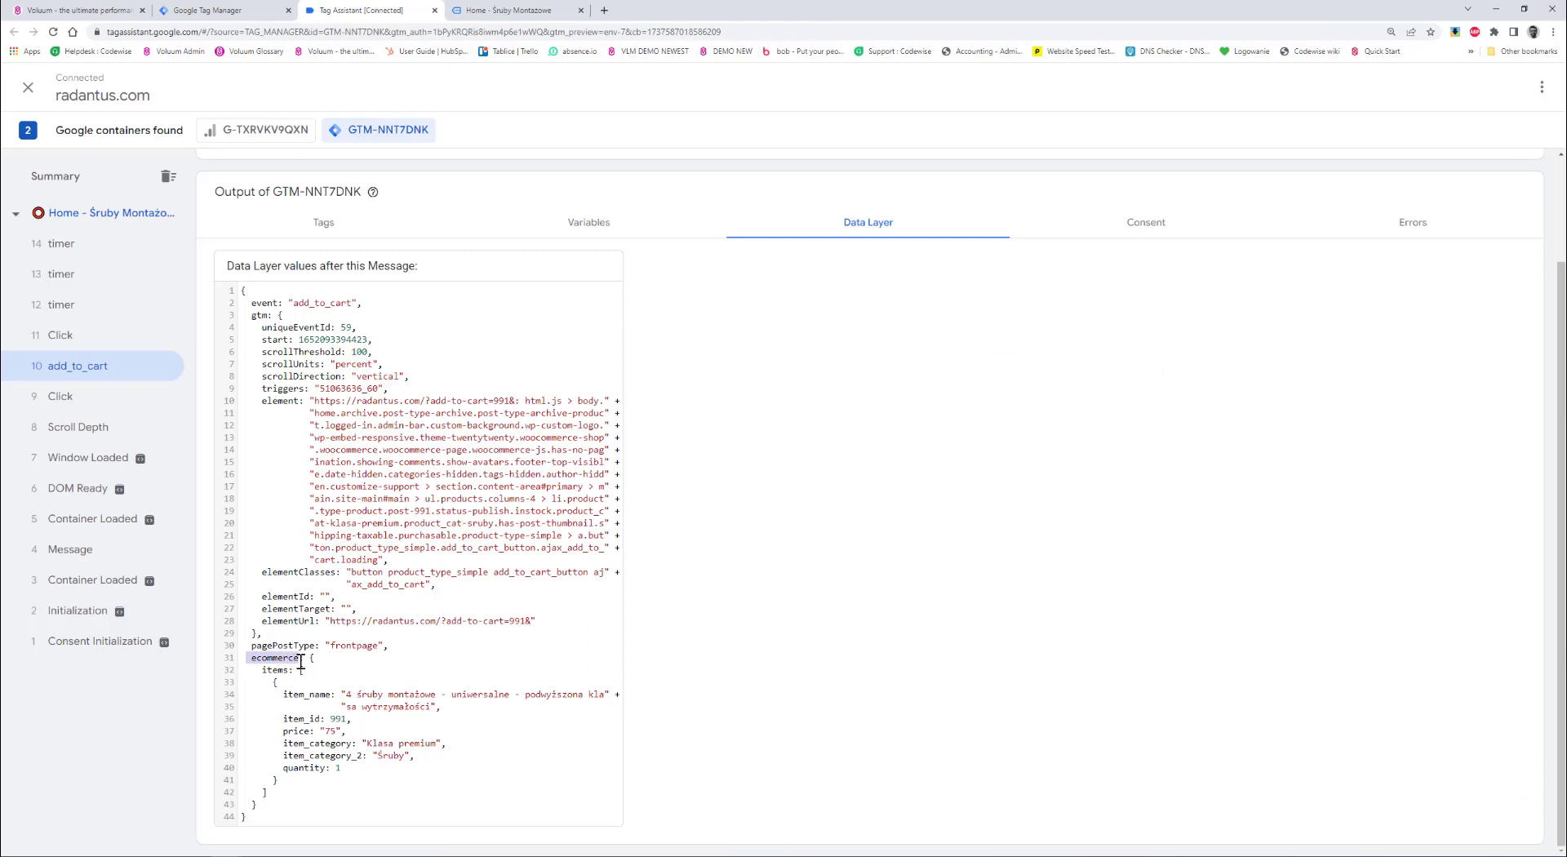
left_click(733, 605)
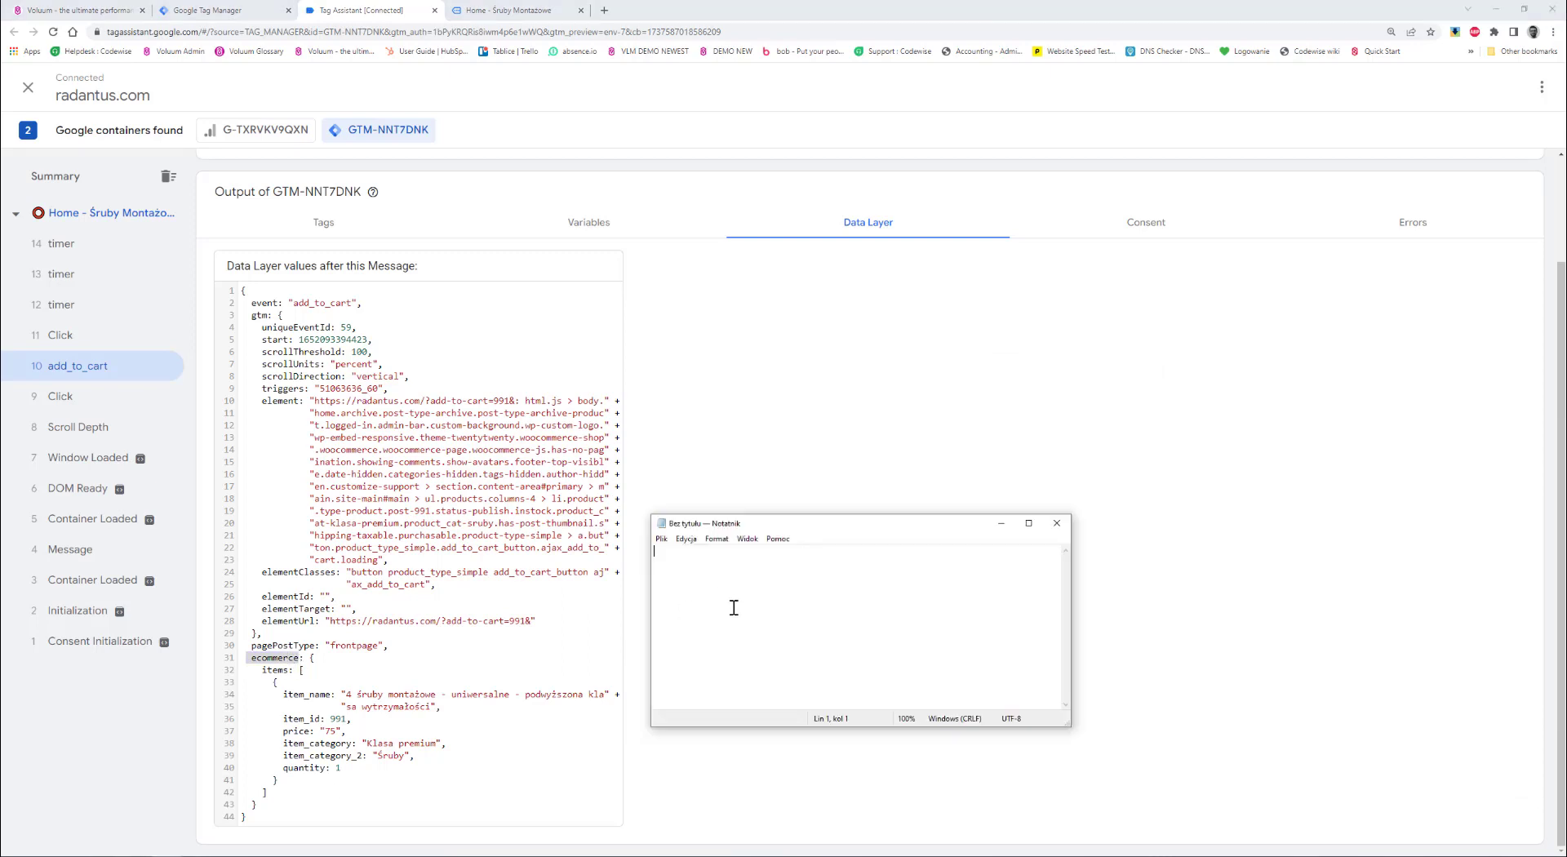
key("ctrl+v")
Copy the items key from the Data Layer values and append it in Notepad after a dot to form ecommerce.items.
left_click_drag(262, 670, 281, 670)
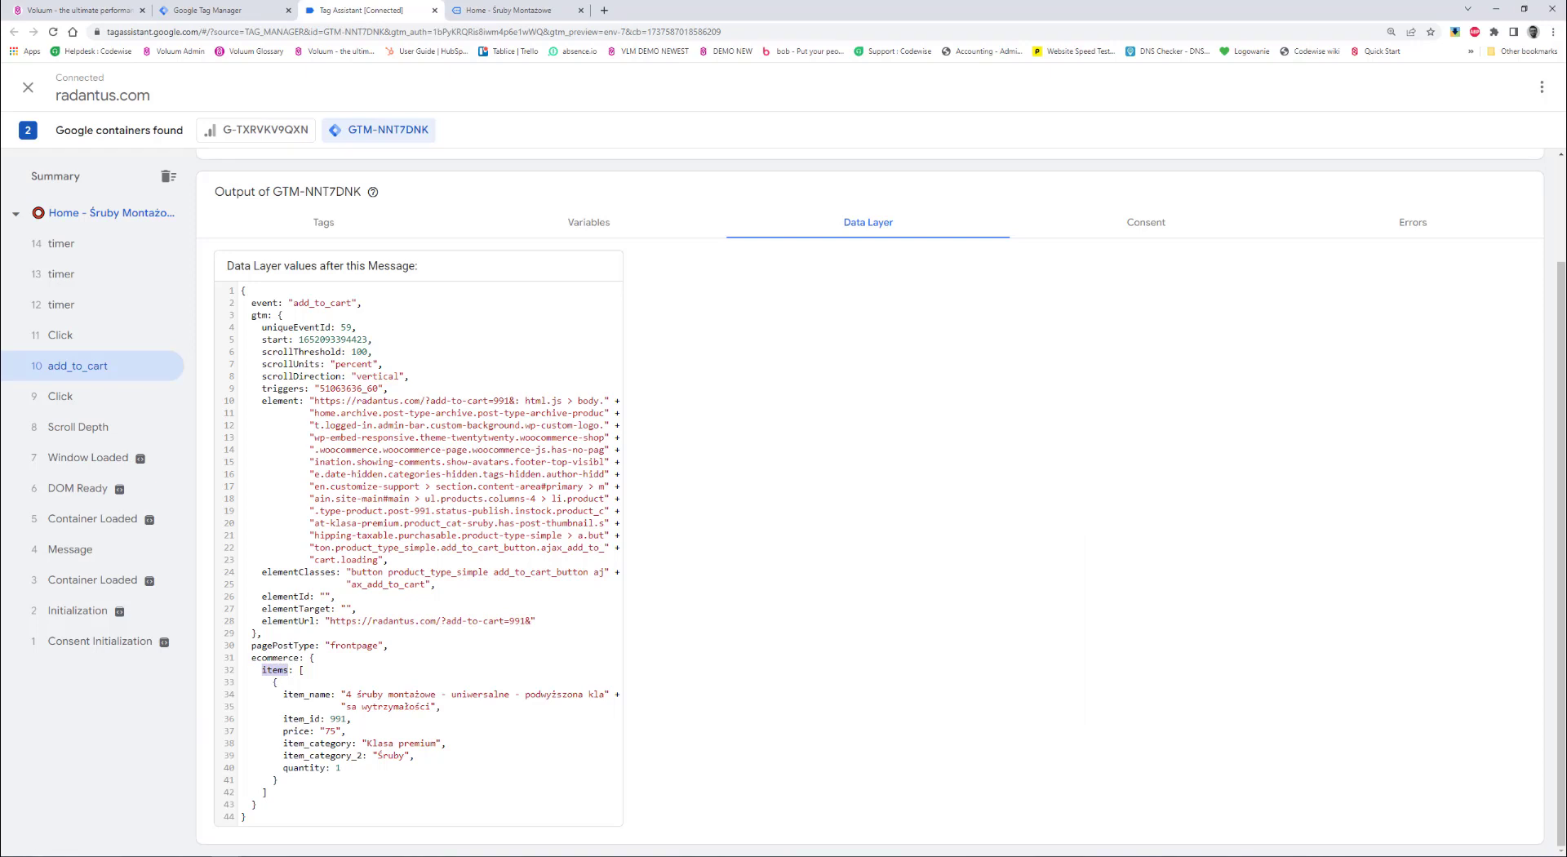
key("ctrl+c")
key("alt+Tab")
type(".")
key("ctrl+v")
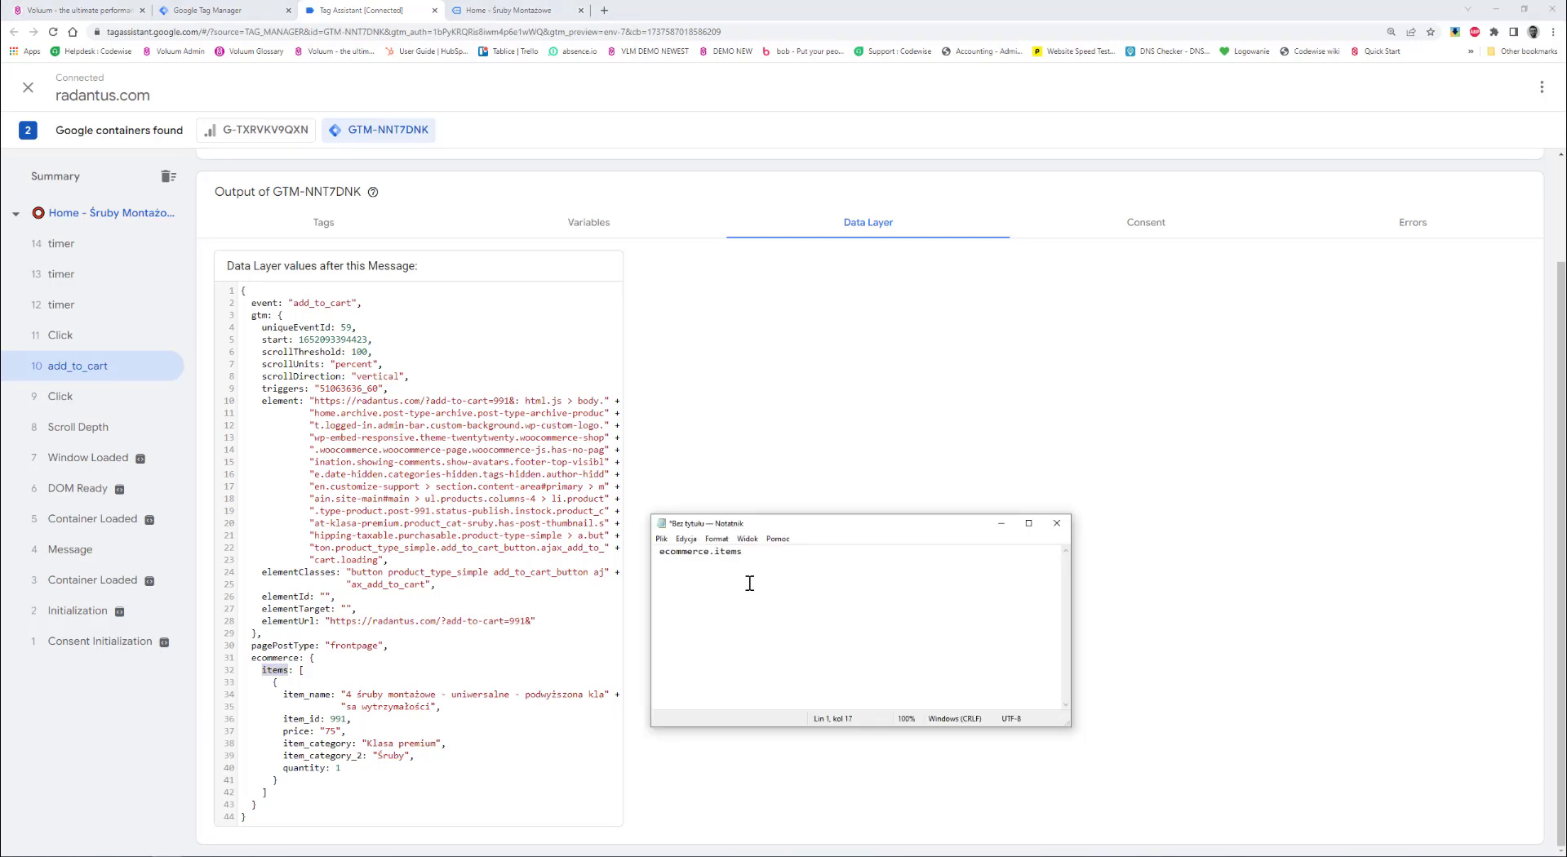
Complete the path in Notepad as ecommerce.items.0.item_name, copying the item_name key from the Data Layer values.
type(".")
left_click(274, 682)
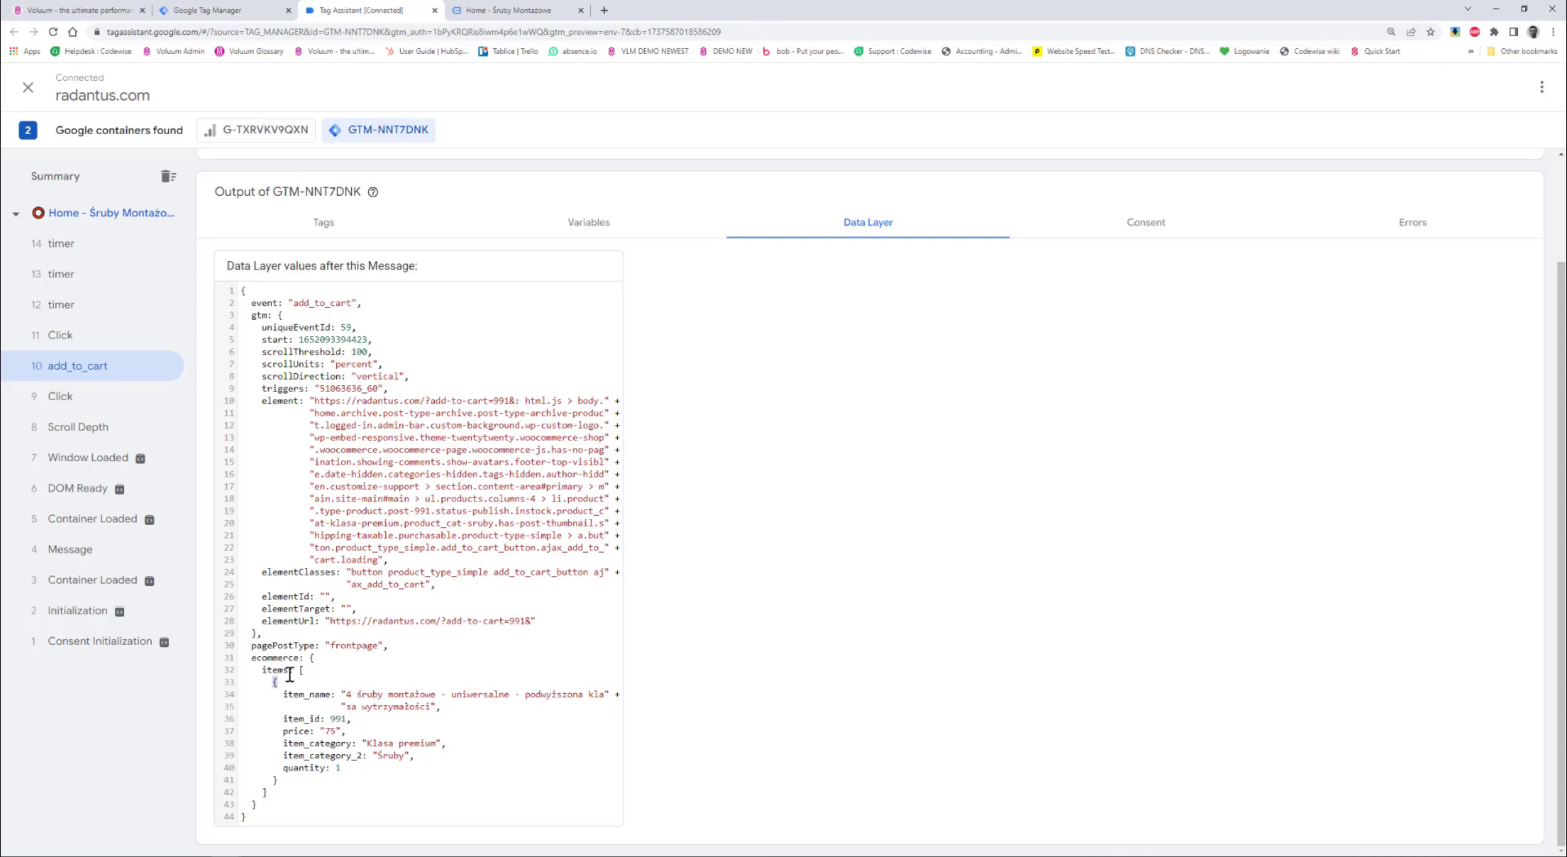
key("alt+Tab")
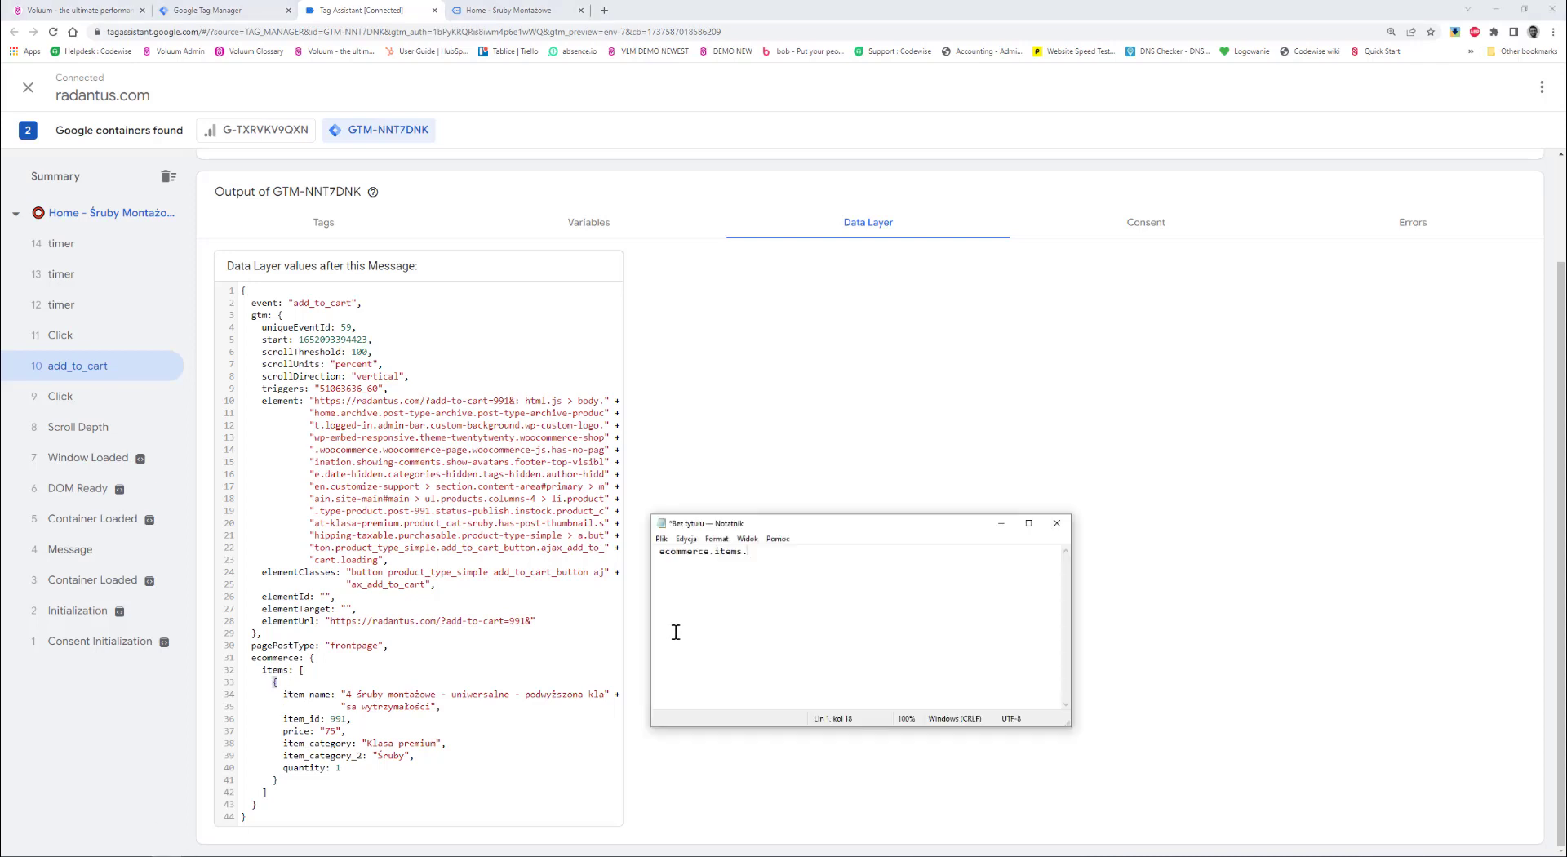
type("0.")
left_click(286, 693)
left_click_drag(284, 694, 330, 697)
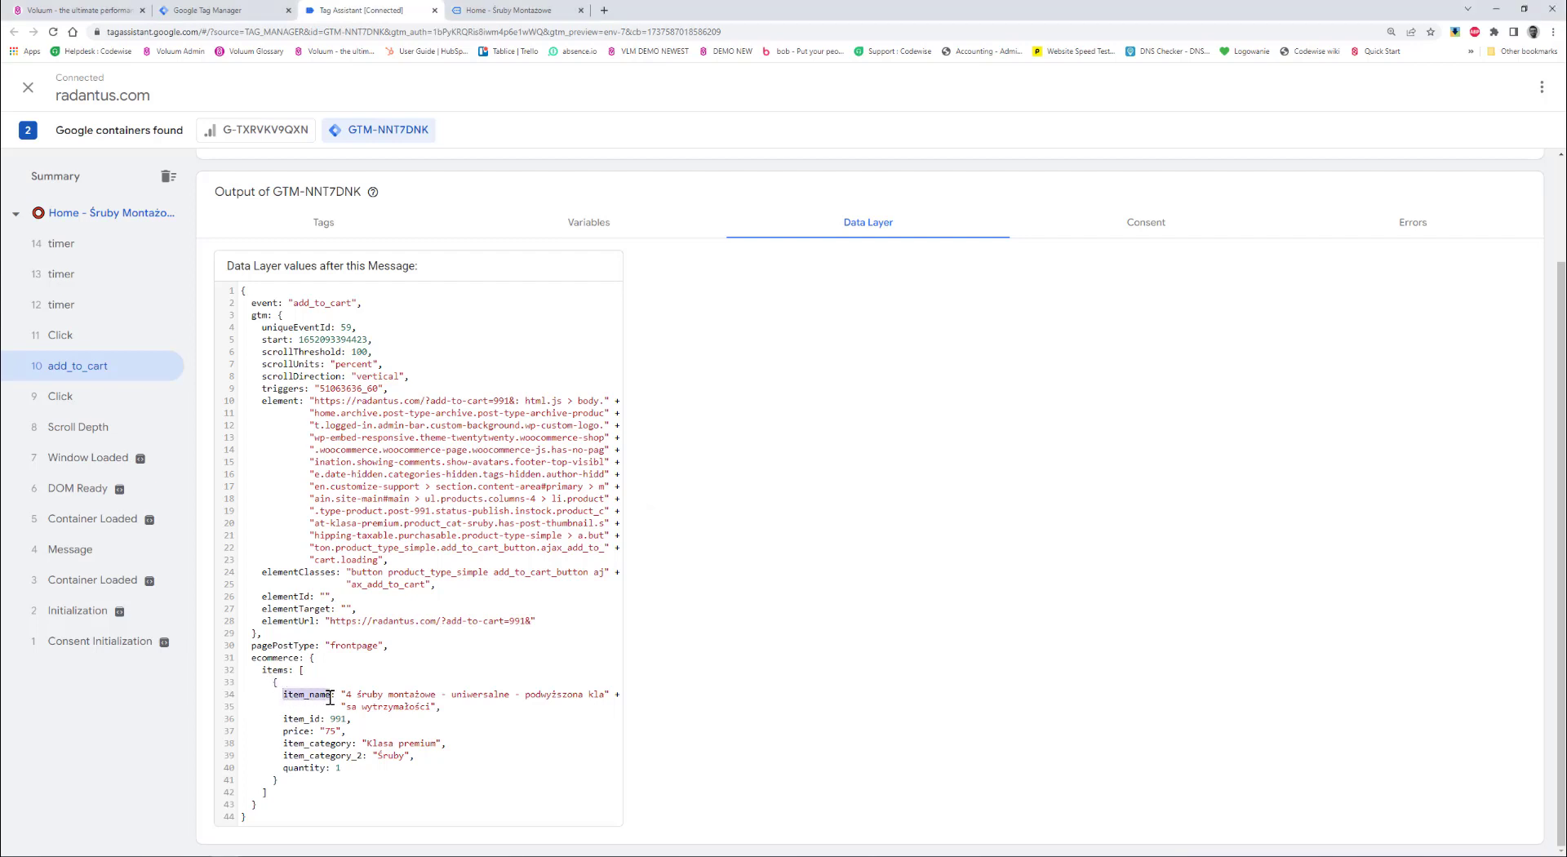
key("alt+Tab")
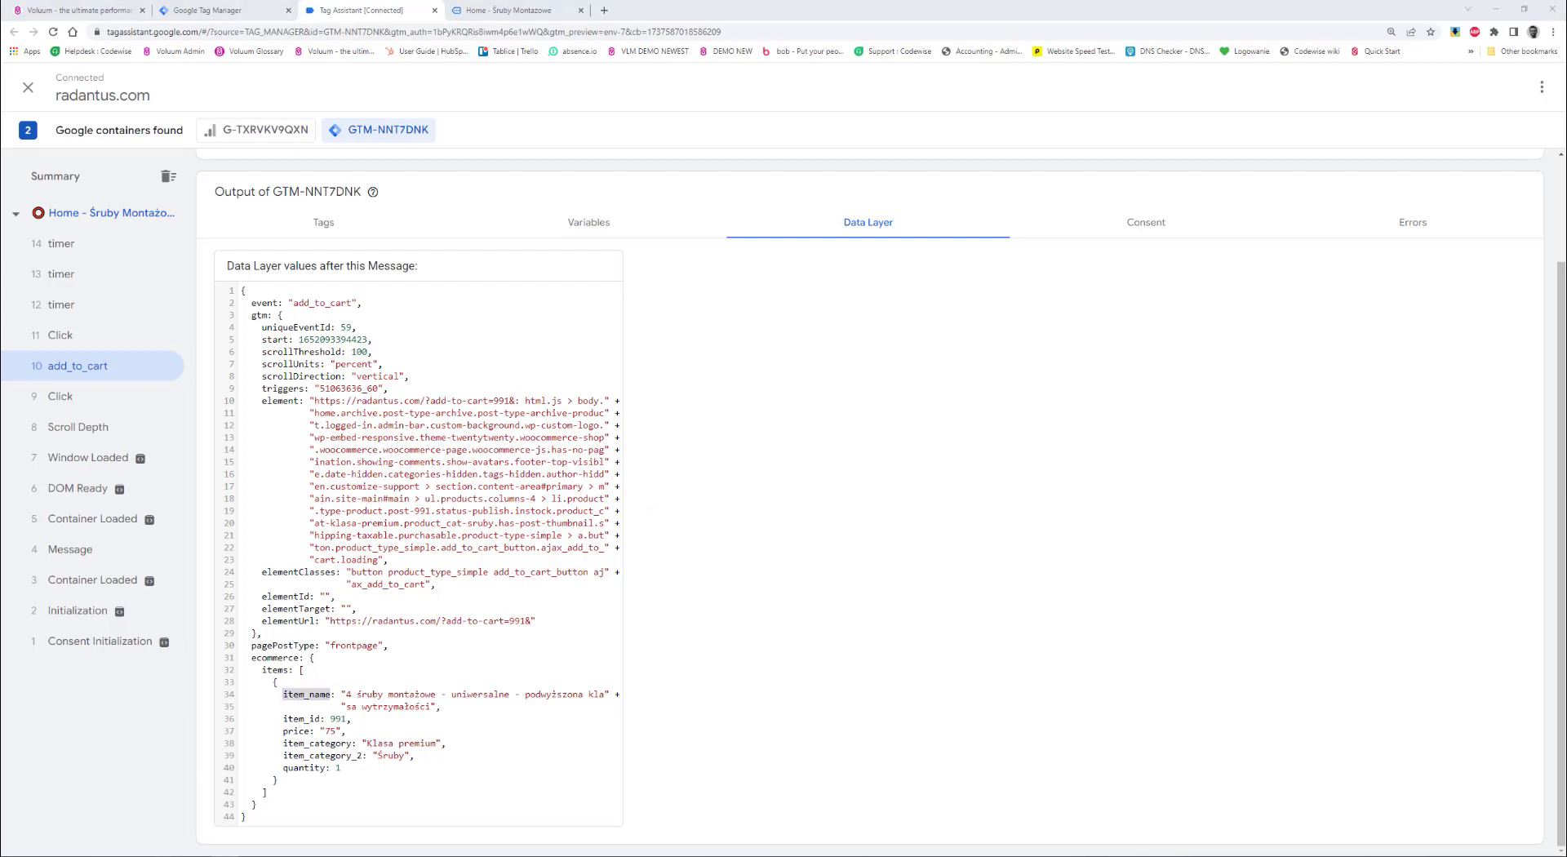
key("ctrl+v")
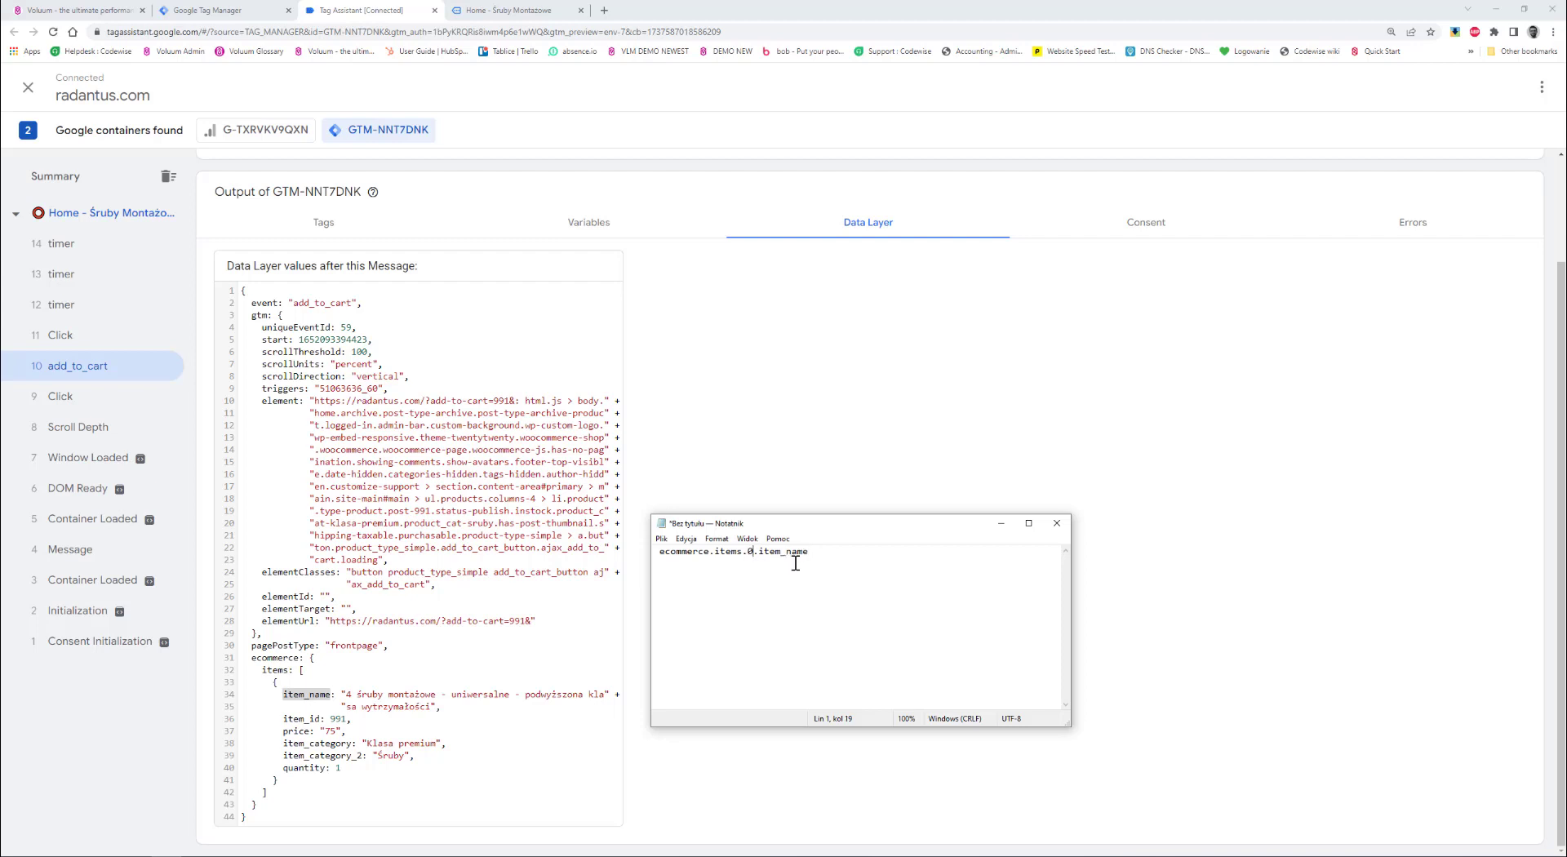
Duplicate the path two lines below in Notepad, reduce it to ecommerce.items.item_name without the index, and copy it.
left_click_drag(808, 553, 618, 560)
left_click(862, 588)
key("Return")
key("Return")
key("ctrl+v")
key("BackSpace")
key("BackSpace")
left_click_drag(814, 580, 662, 578)
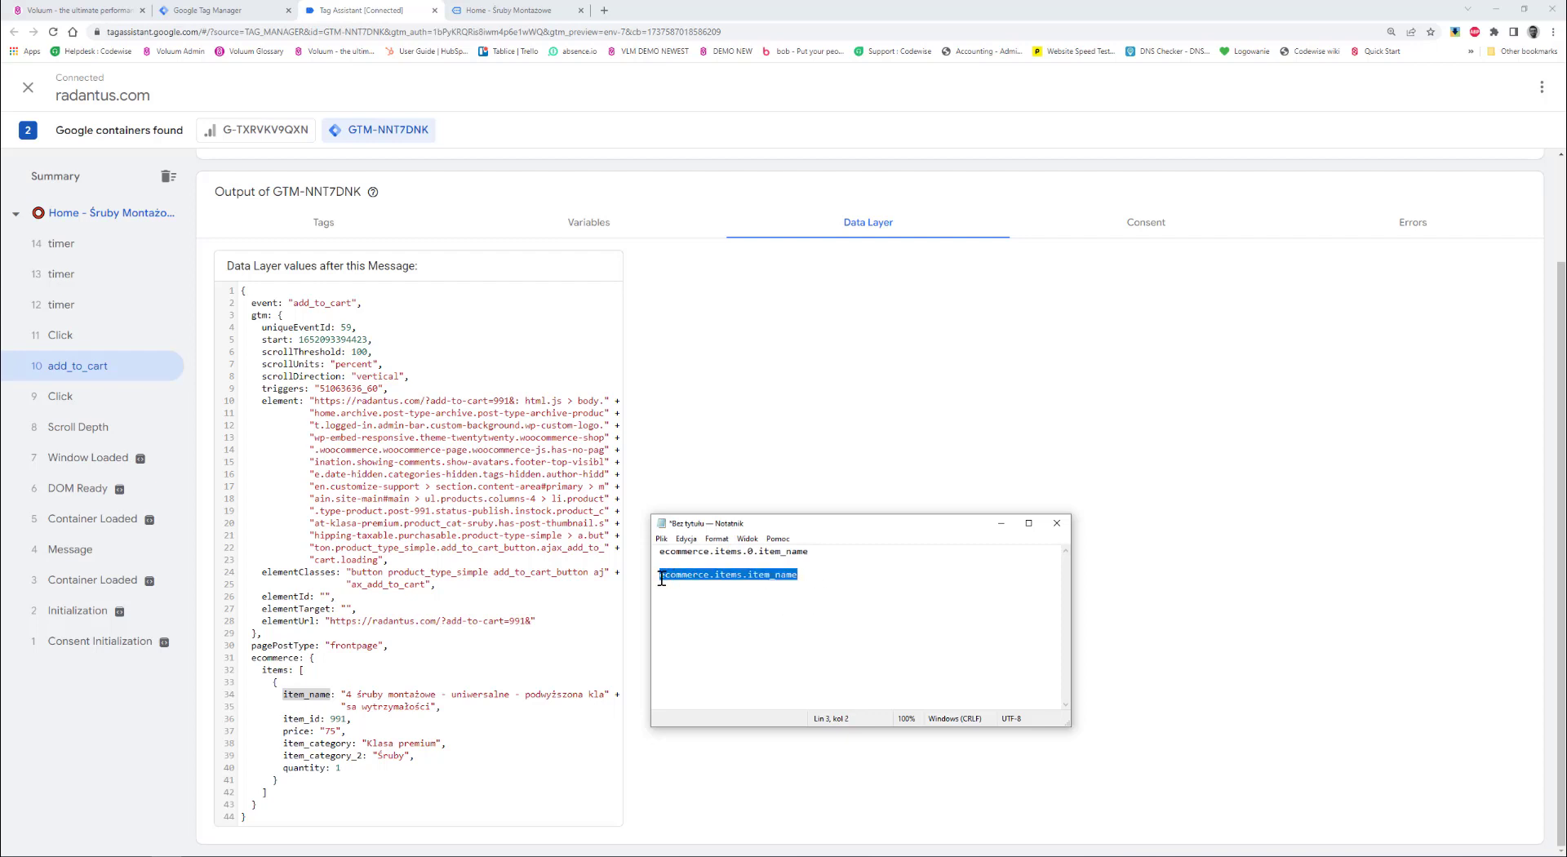
Set the Data Layer Variable Name of Test Data Layer in Google Tag Manager to ecommerce.items.item_name and save the variable.
left_click(208, 10)
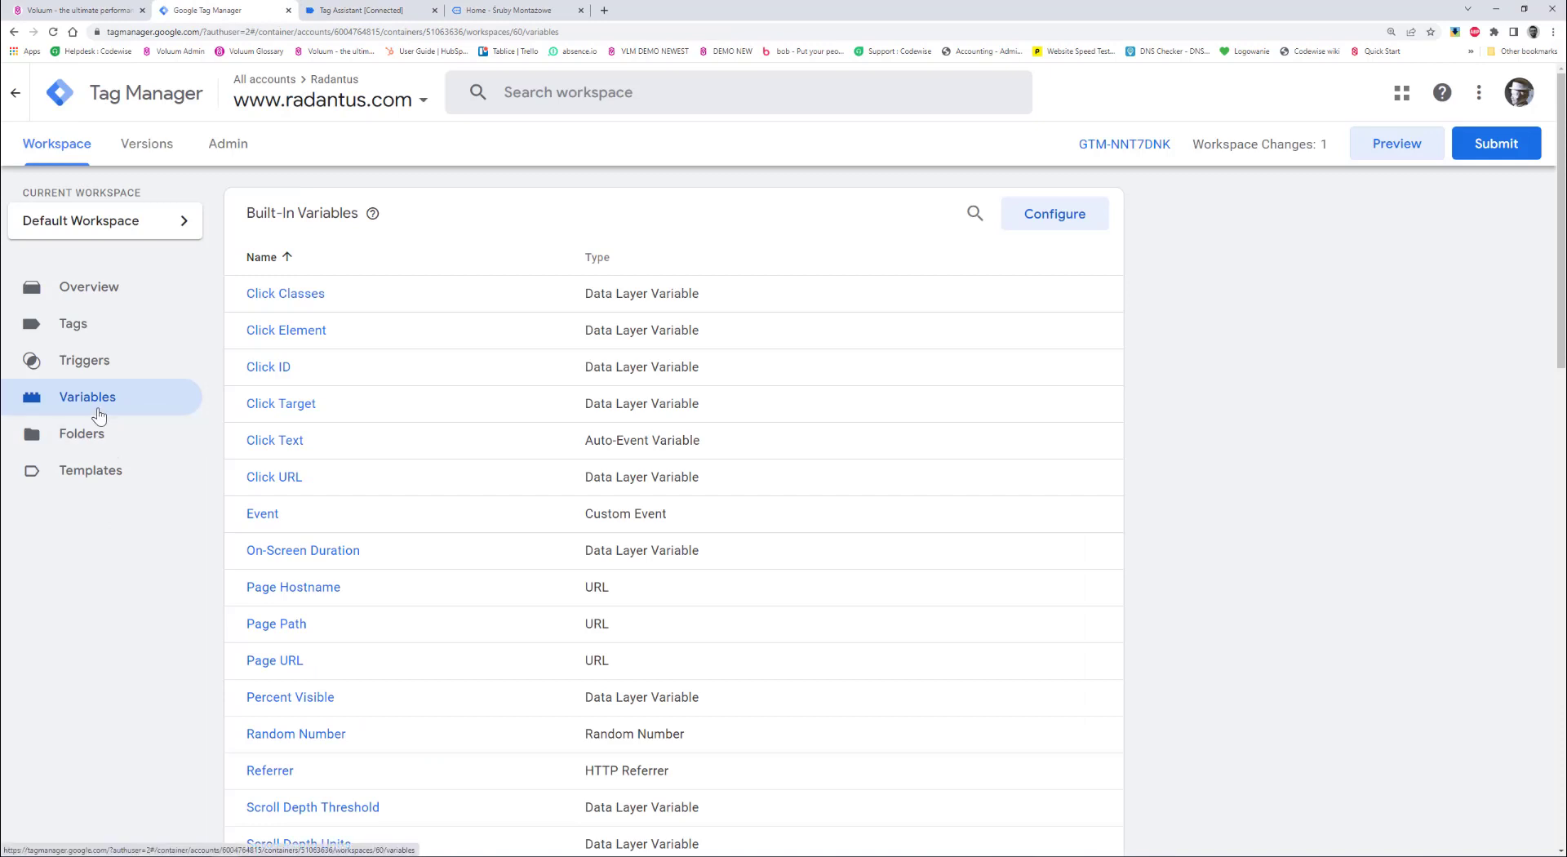
scroll(378, 487, "down", 15)
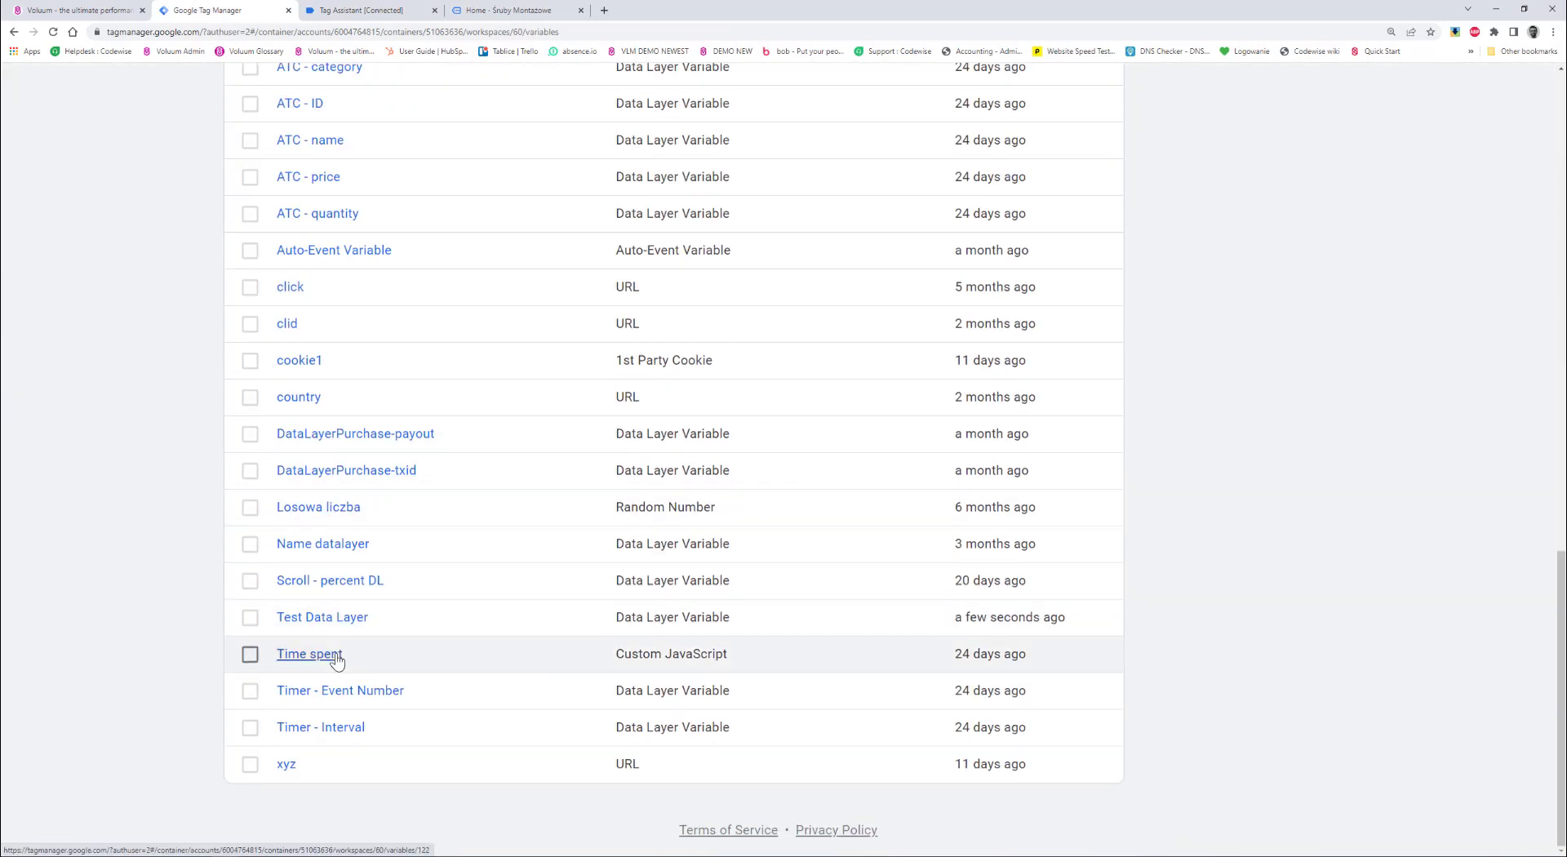
left_click(326, 622)
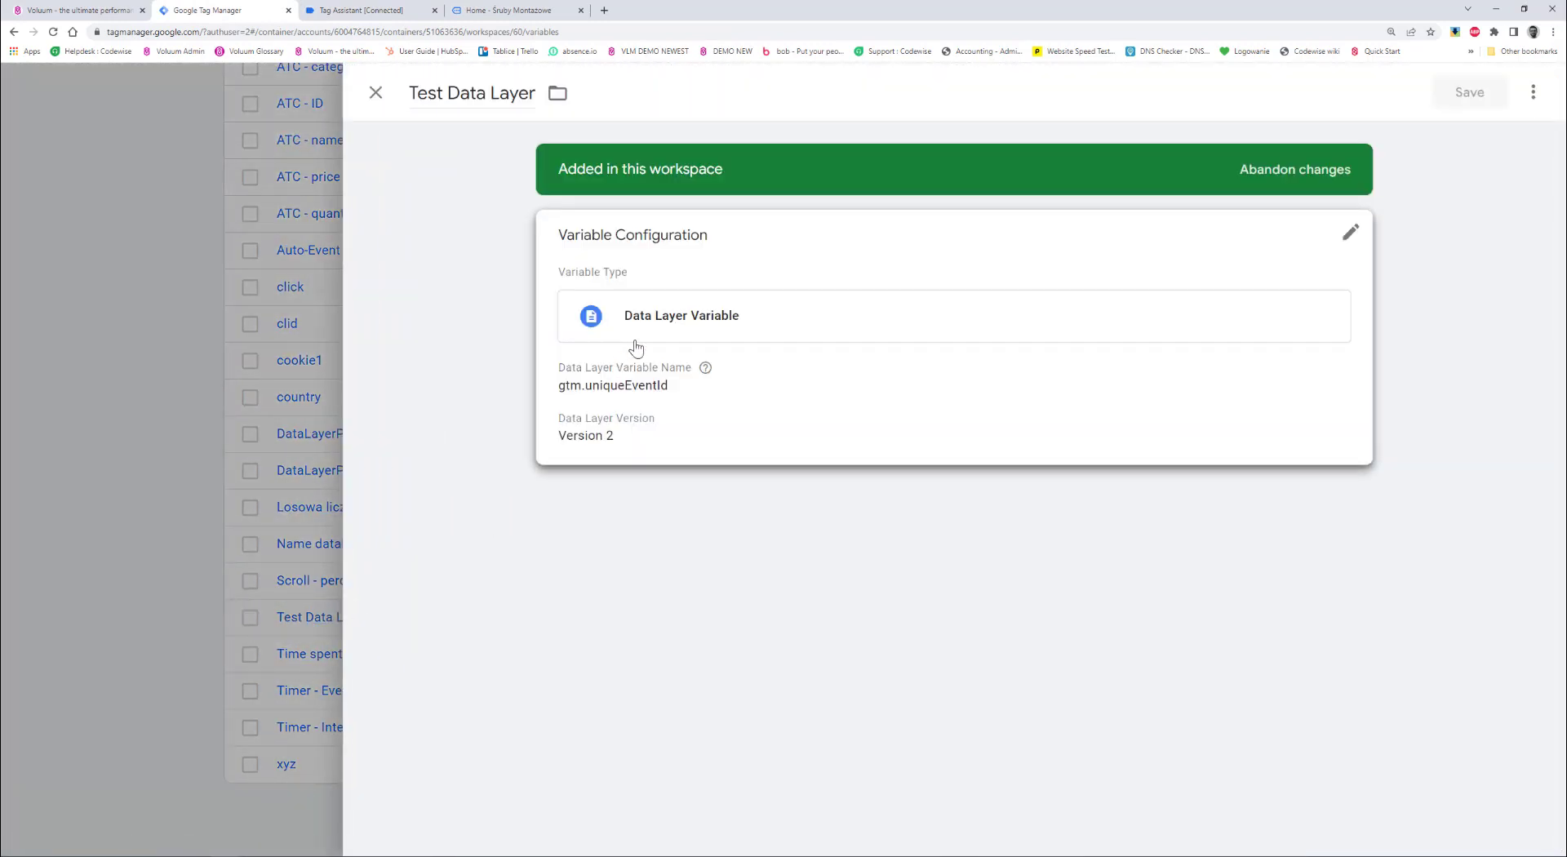
left_click(622, 384)
left_click(501, 415)
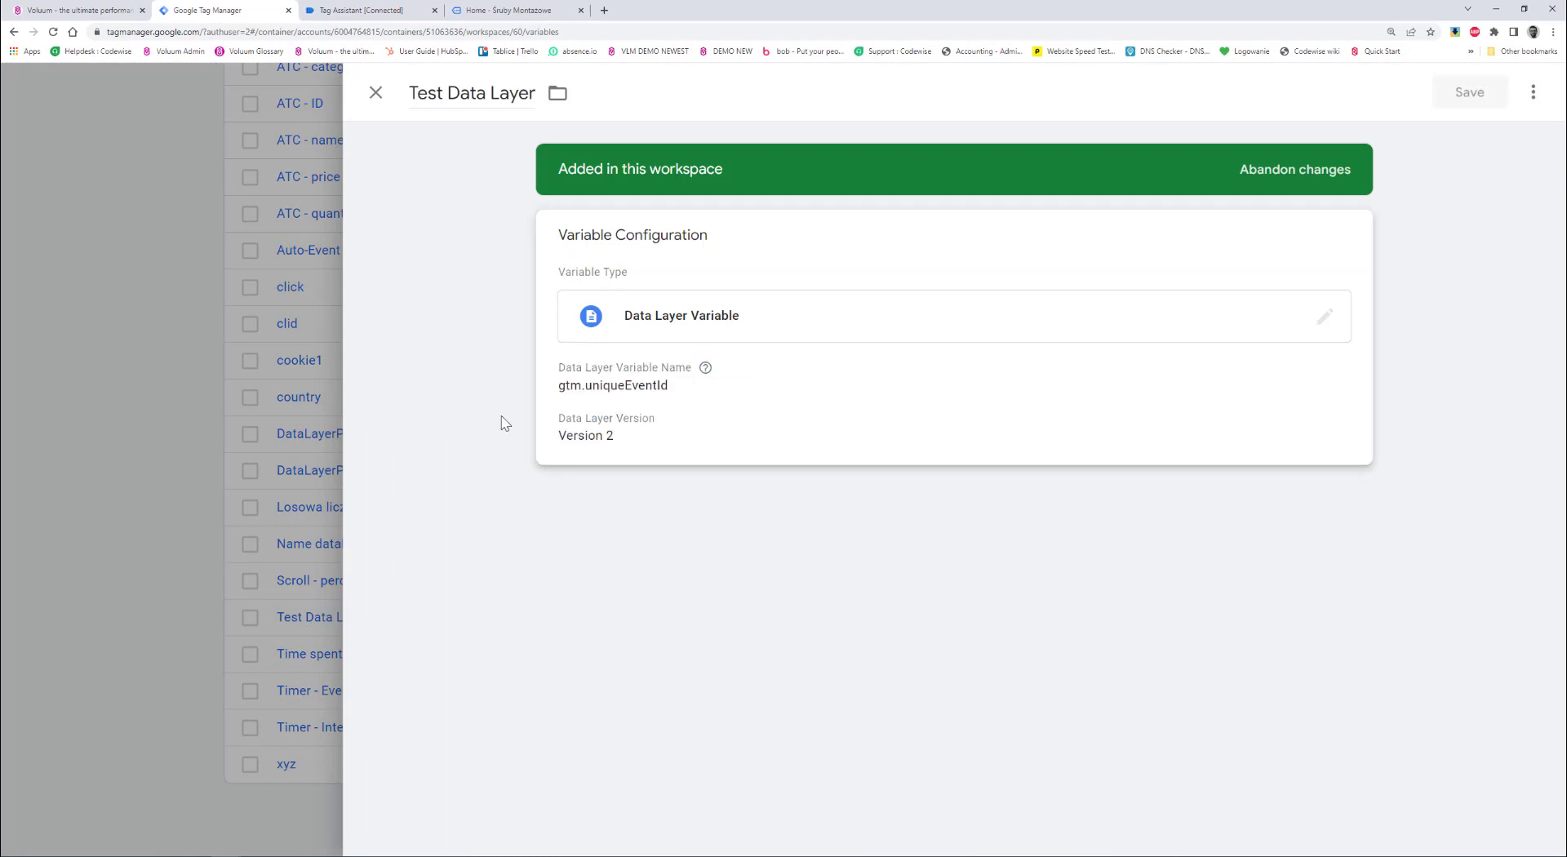
left_click(640, 389)
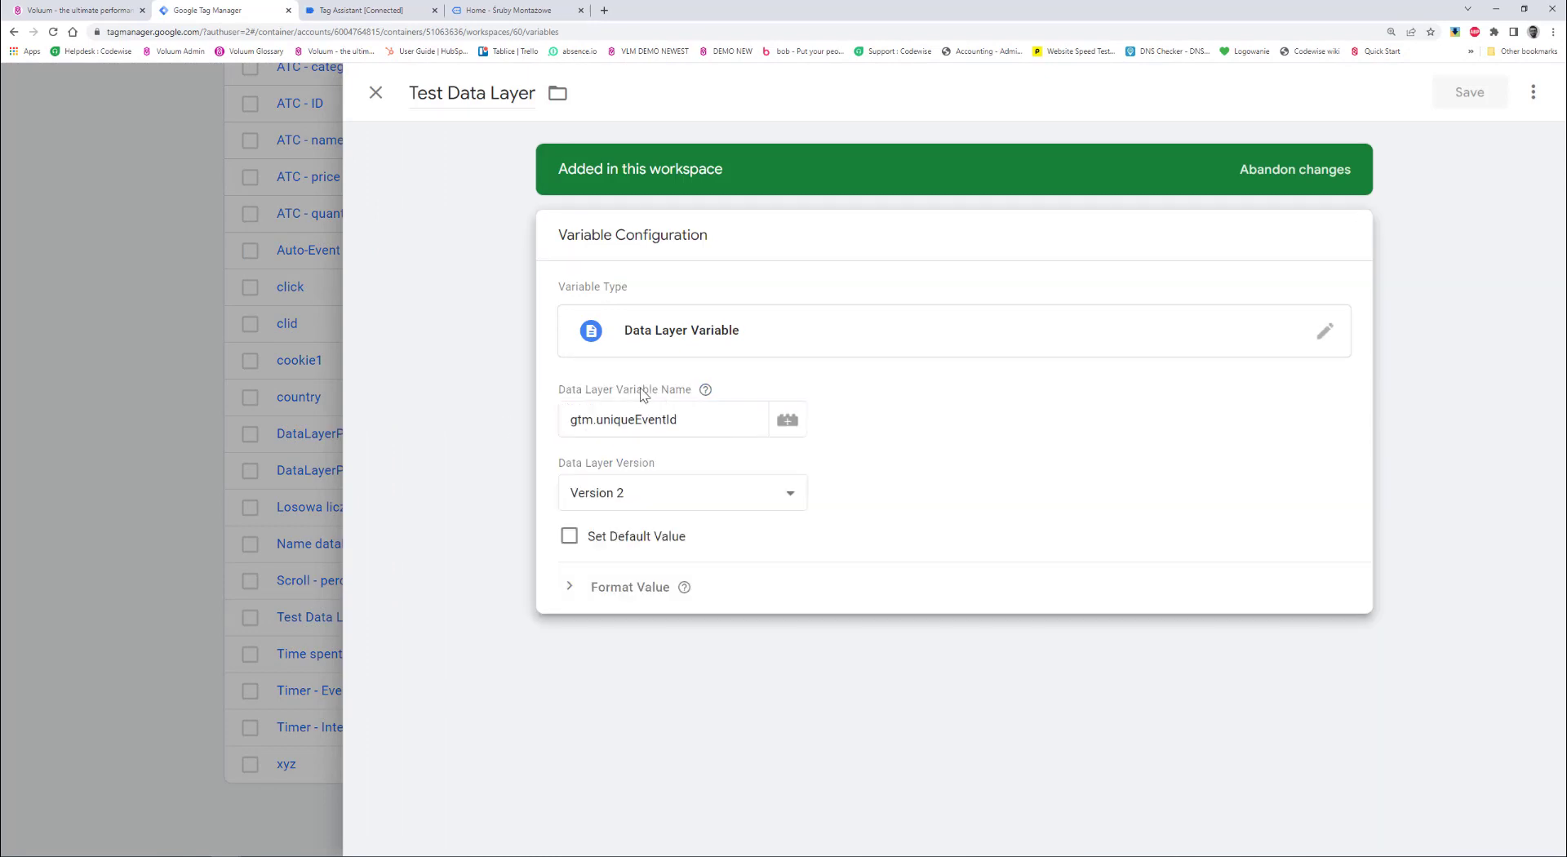
left_click(661, 424)
double_click(661, 424)
key("ctrl+v")
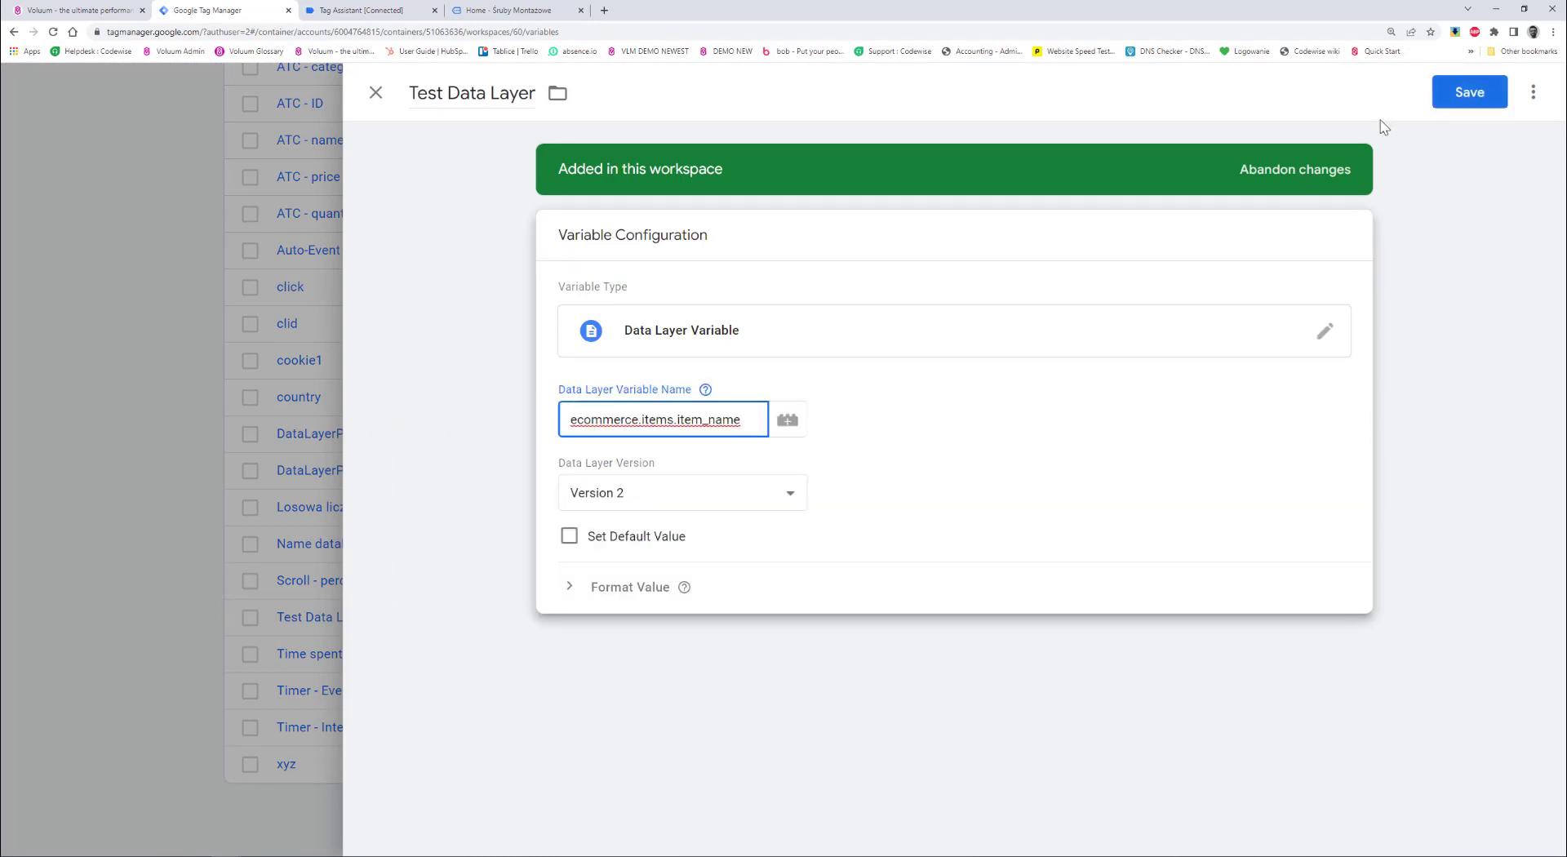
left_click(1457, 102)
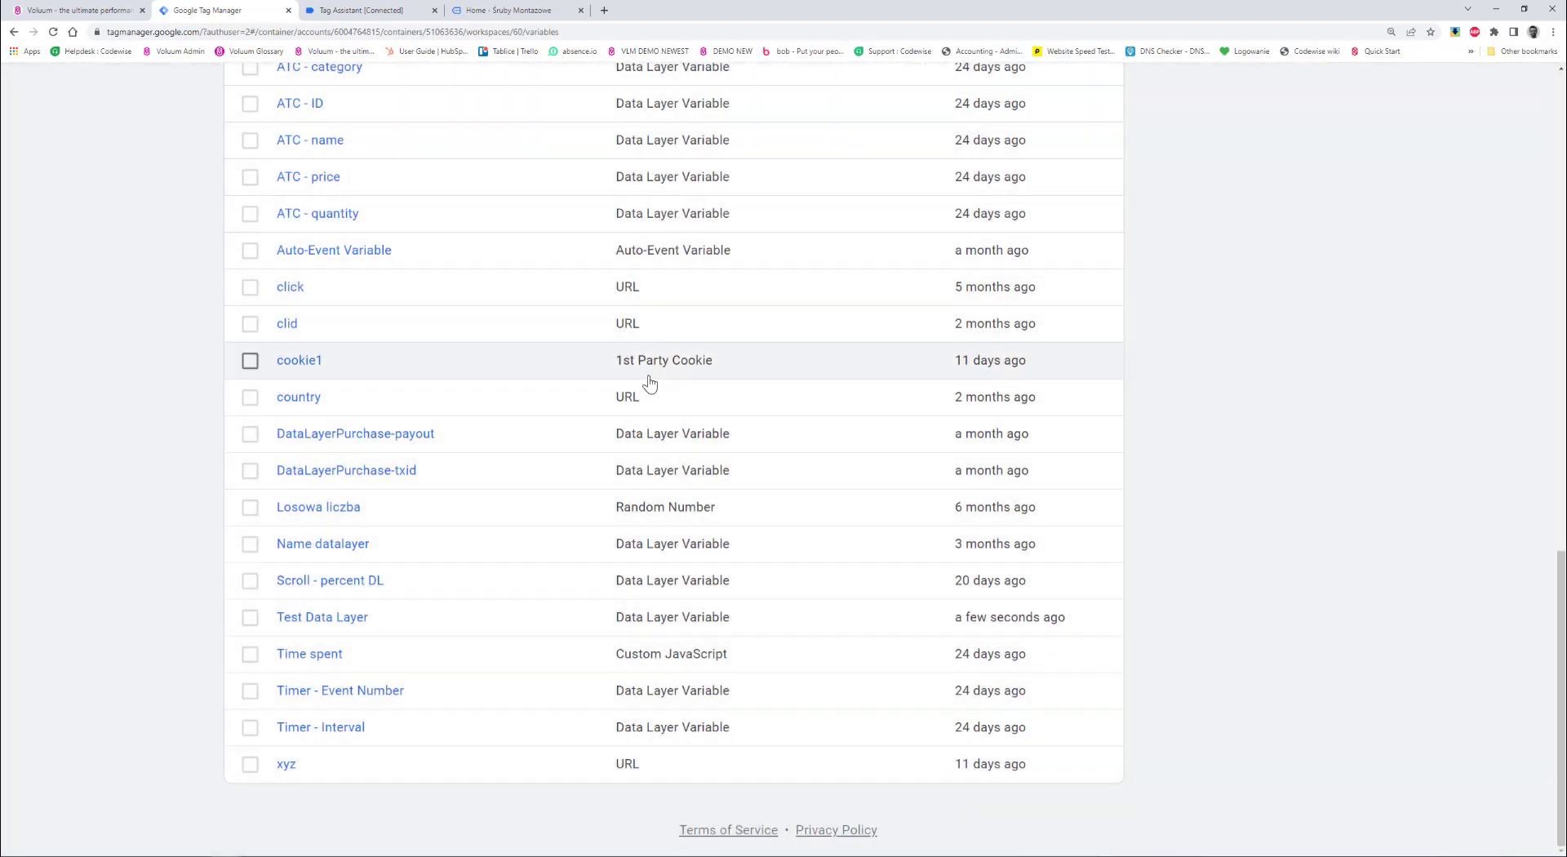
Close the old Tag Assistant and shop pages, then start a new preview session connected to the suggested website URL.
left_click(363, 10)
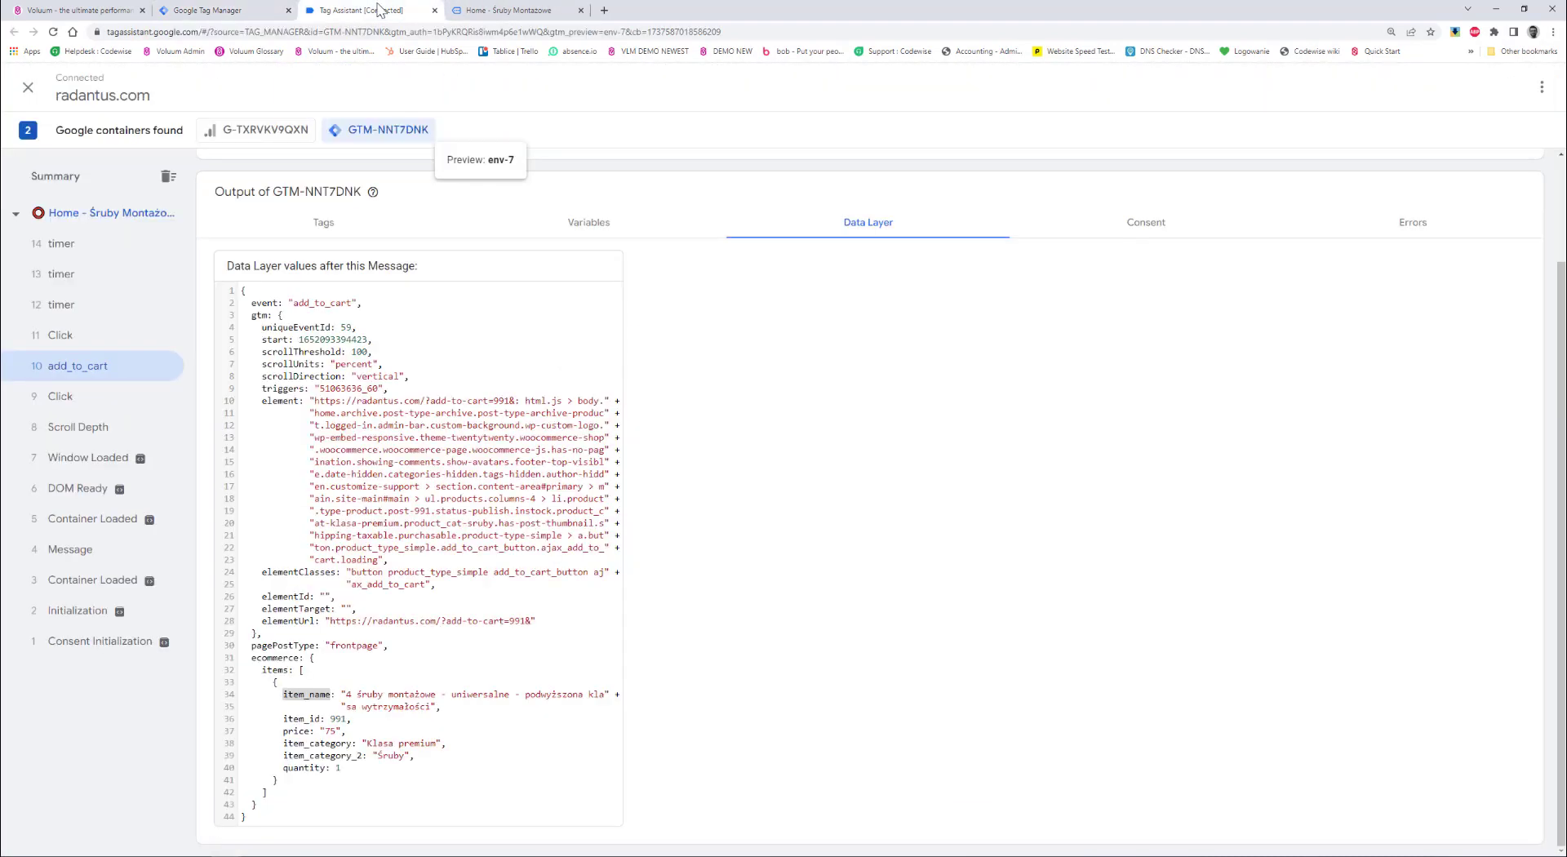
left_click(488, 10)
middle_click(462, 11)
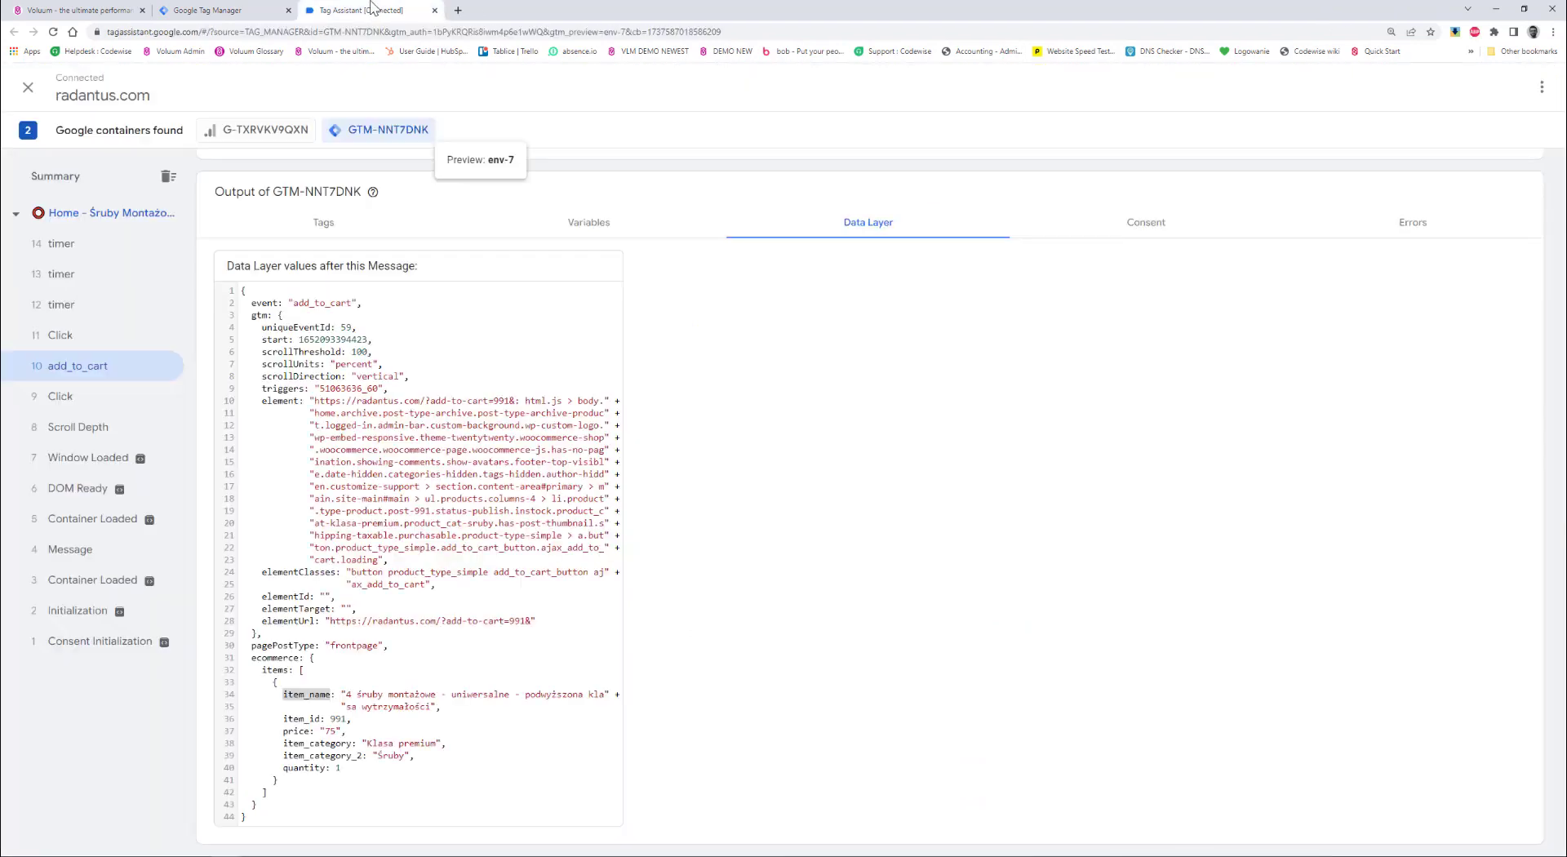
middle_click(359, 11)
left_click(1359, 150)
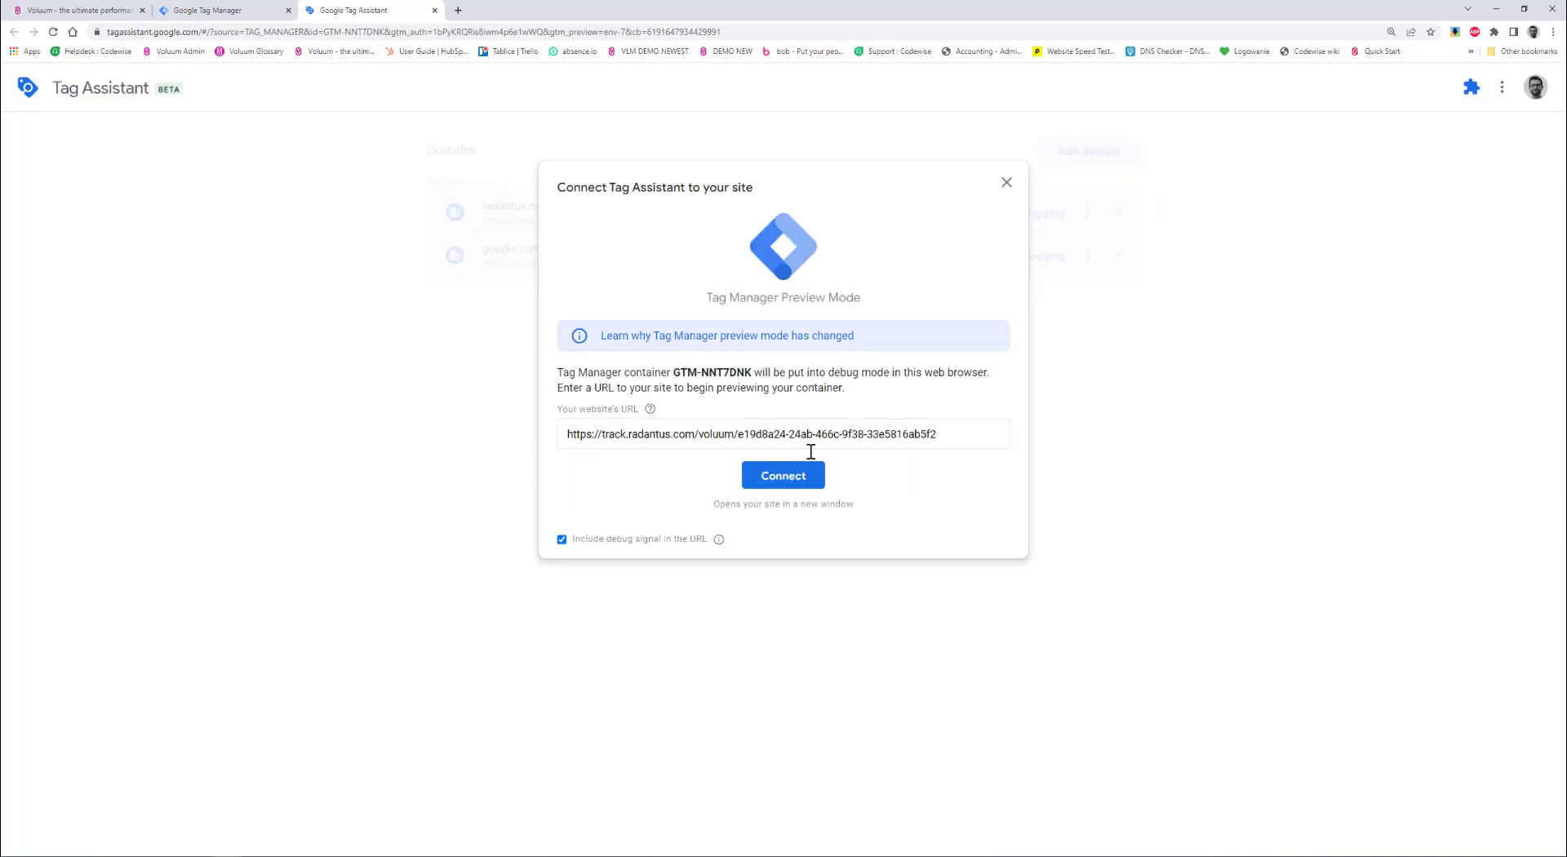
left_click(810, 469)
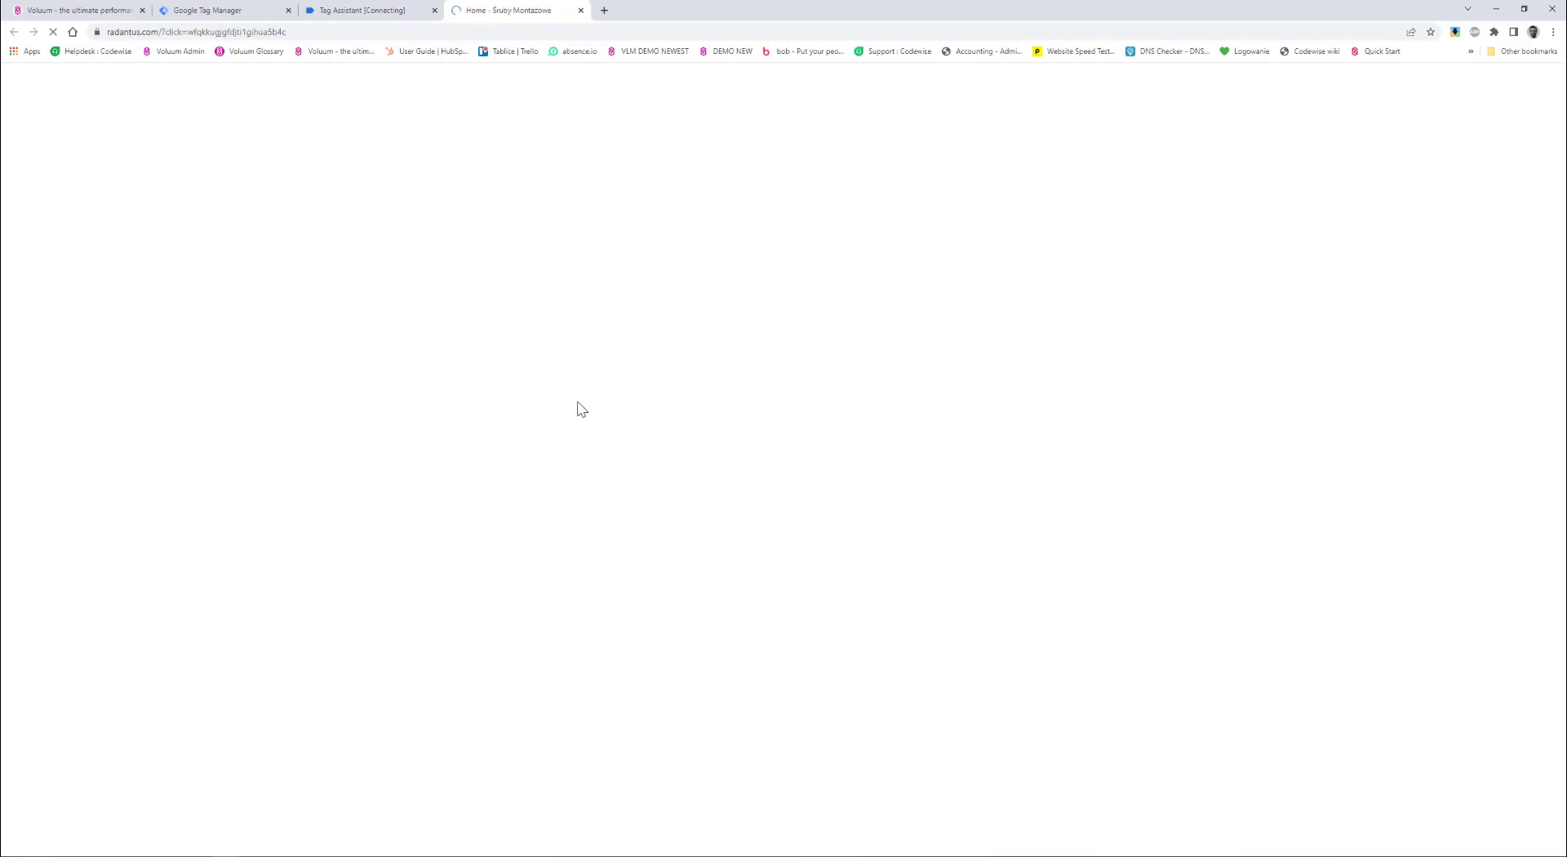
Add the 35,00 zł set of 2 standard-class universal mounting screws to the shop's cart and continue shopping.
scroll(578, 408, "down", 5)
scroll(577, 404, "down", 3)
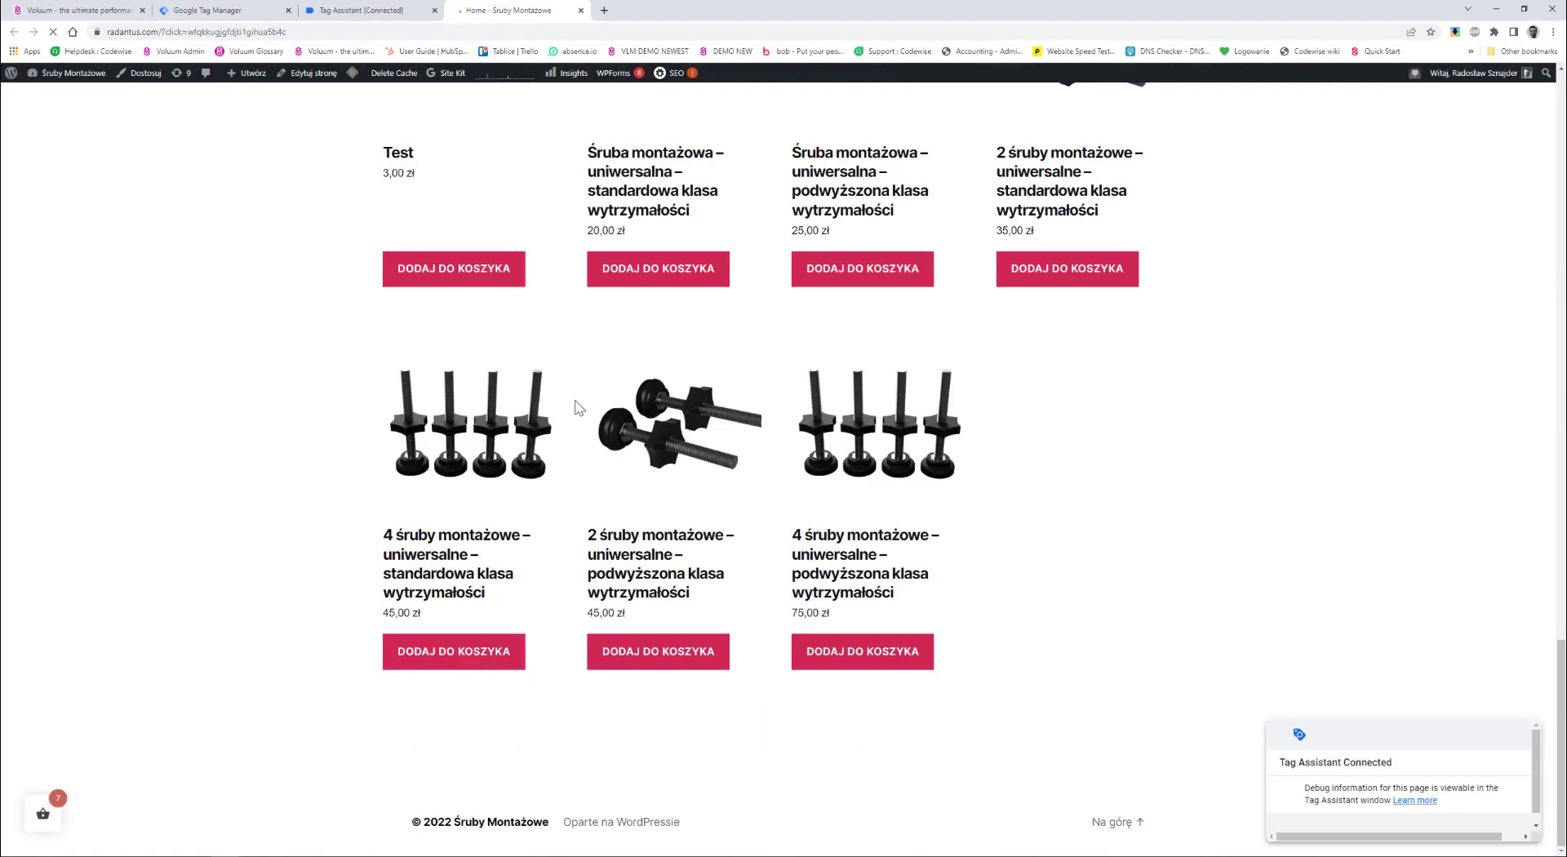
scroll(1118, 542, "up", 3)
left_click(1107, 522)
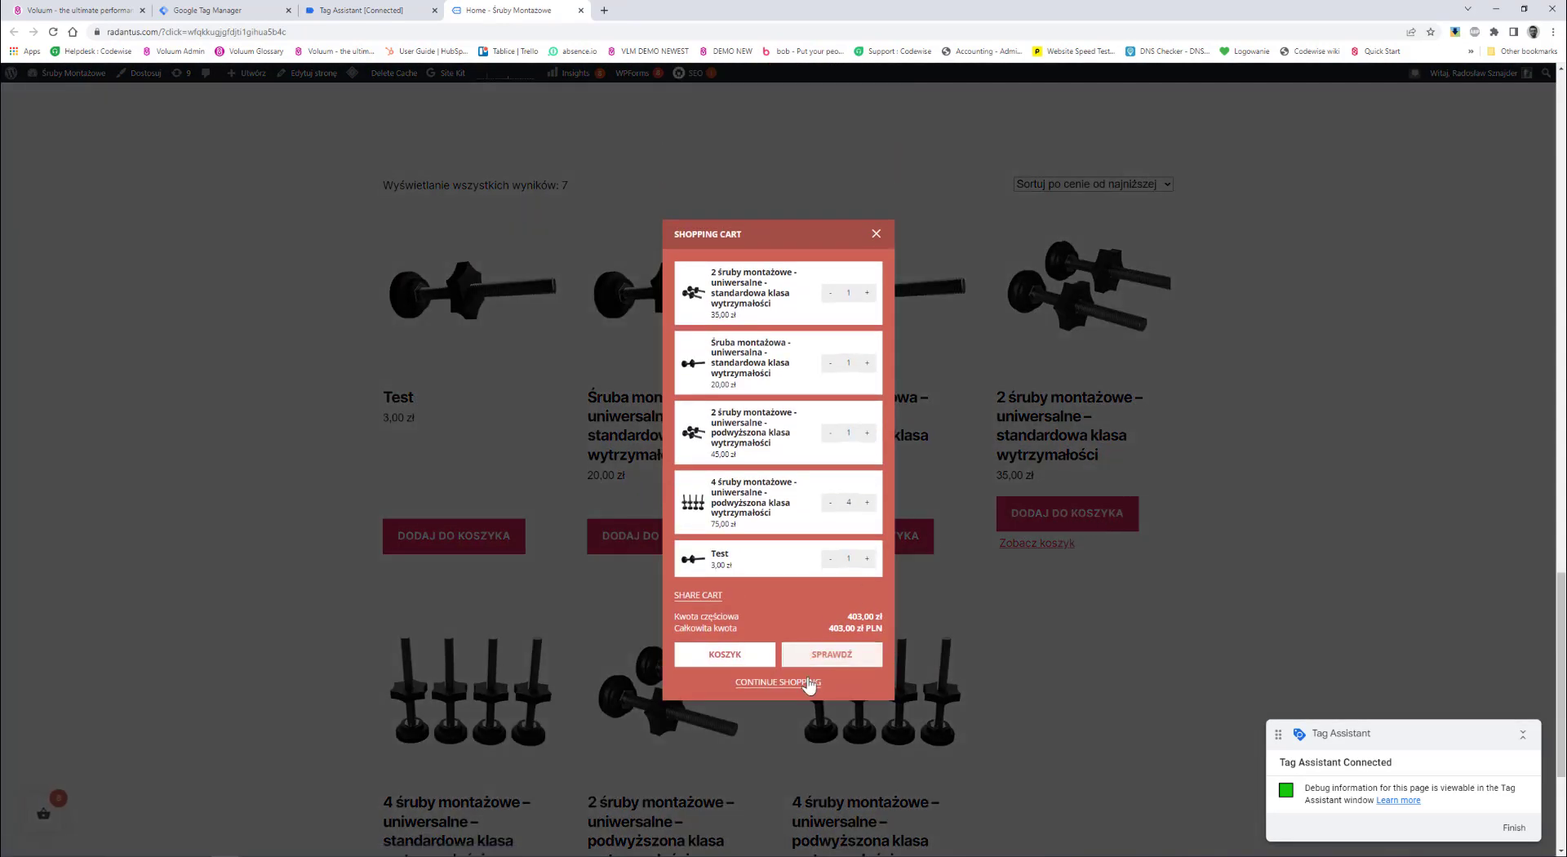
left_click(807, 683)
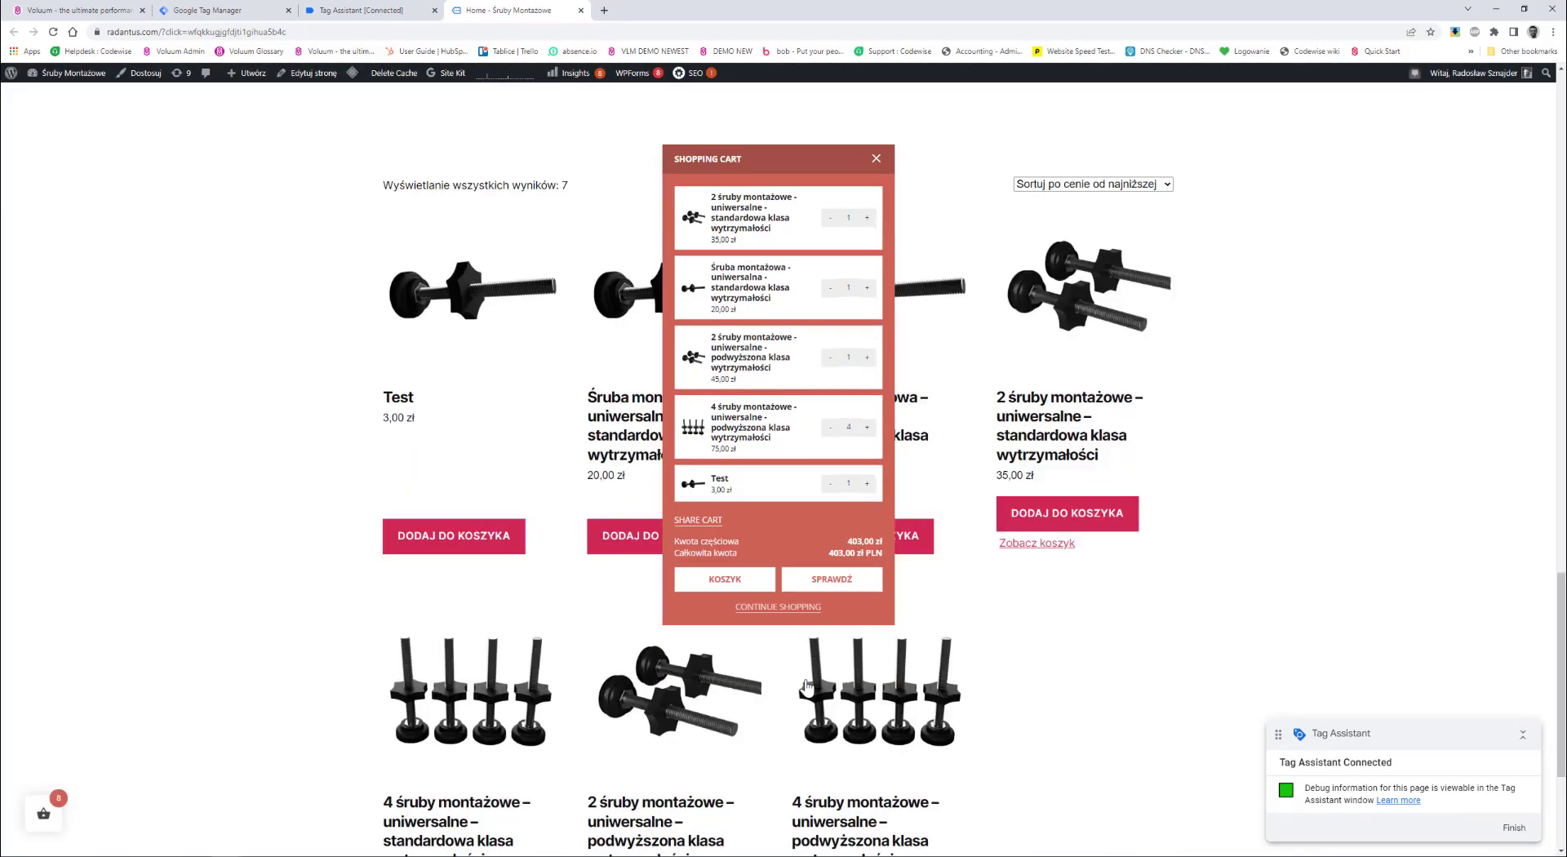
In Tag Assistant, compare the add_to_cart event's item_name in the Data Layer values with the value of the Test Data Layer variable.
left_click(368, 9)
left_click(783, 354)
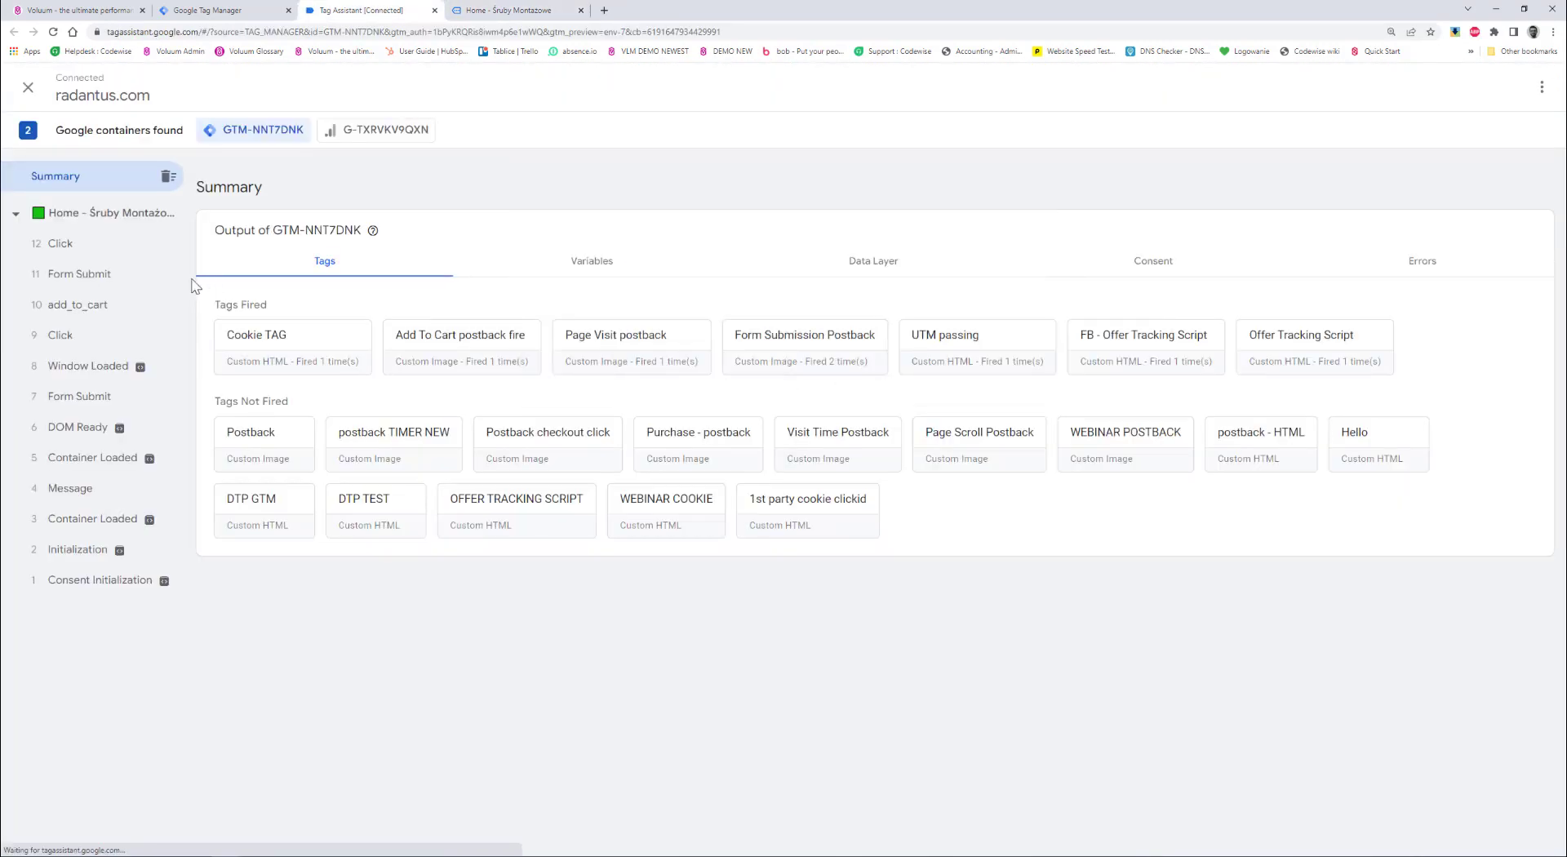
left_click(102, 310)
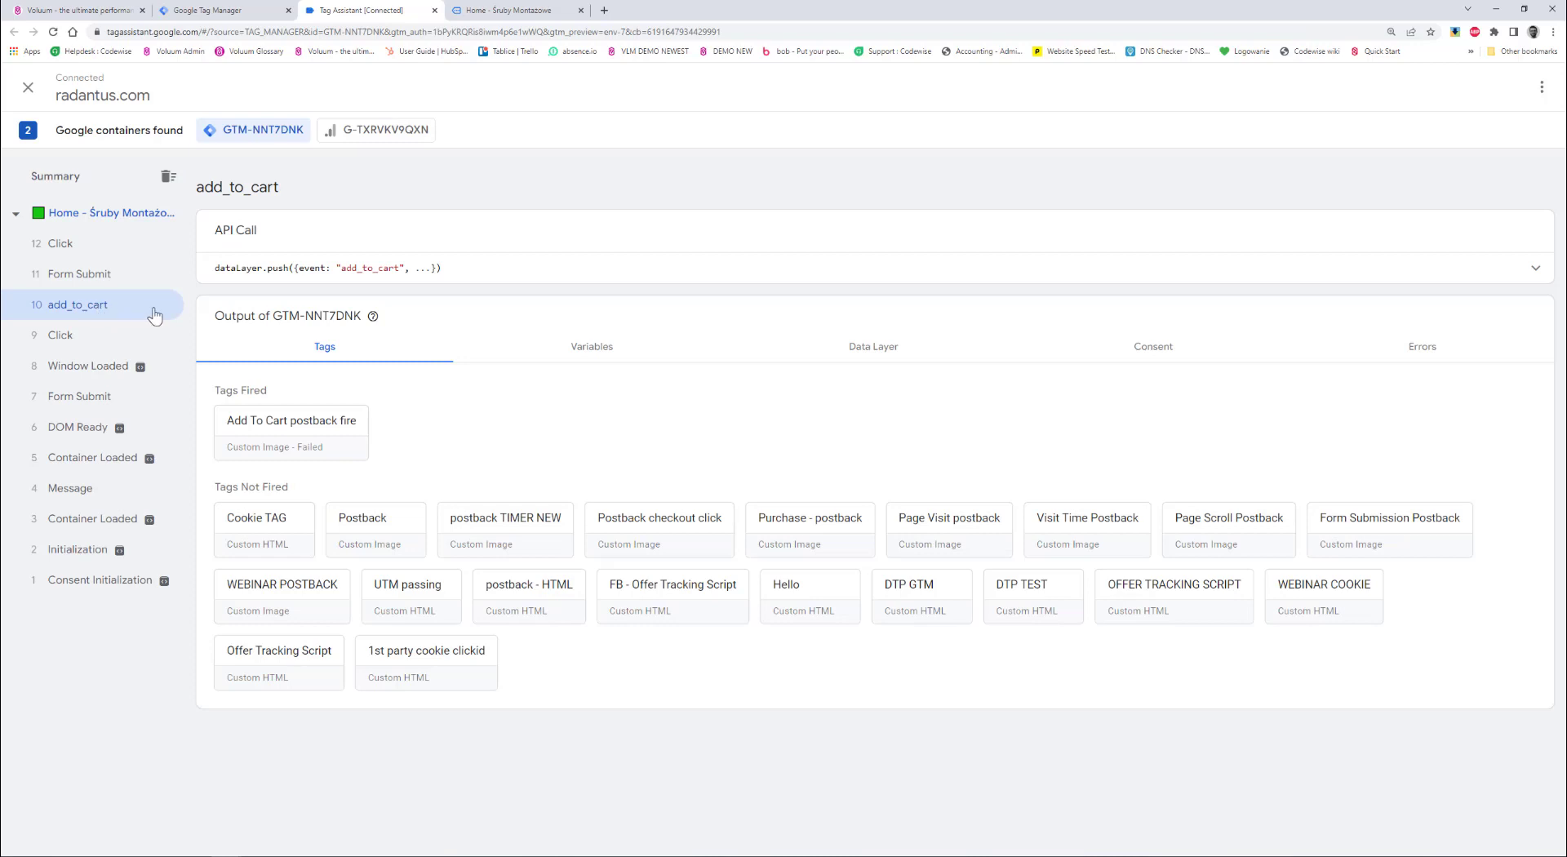
left_click(867, 356)
scroll(665, 526, "down", 2)
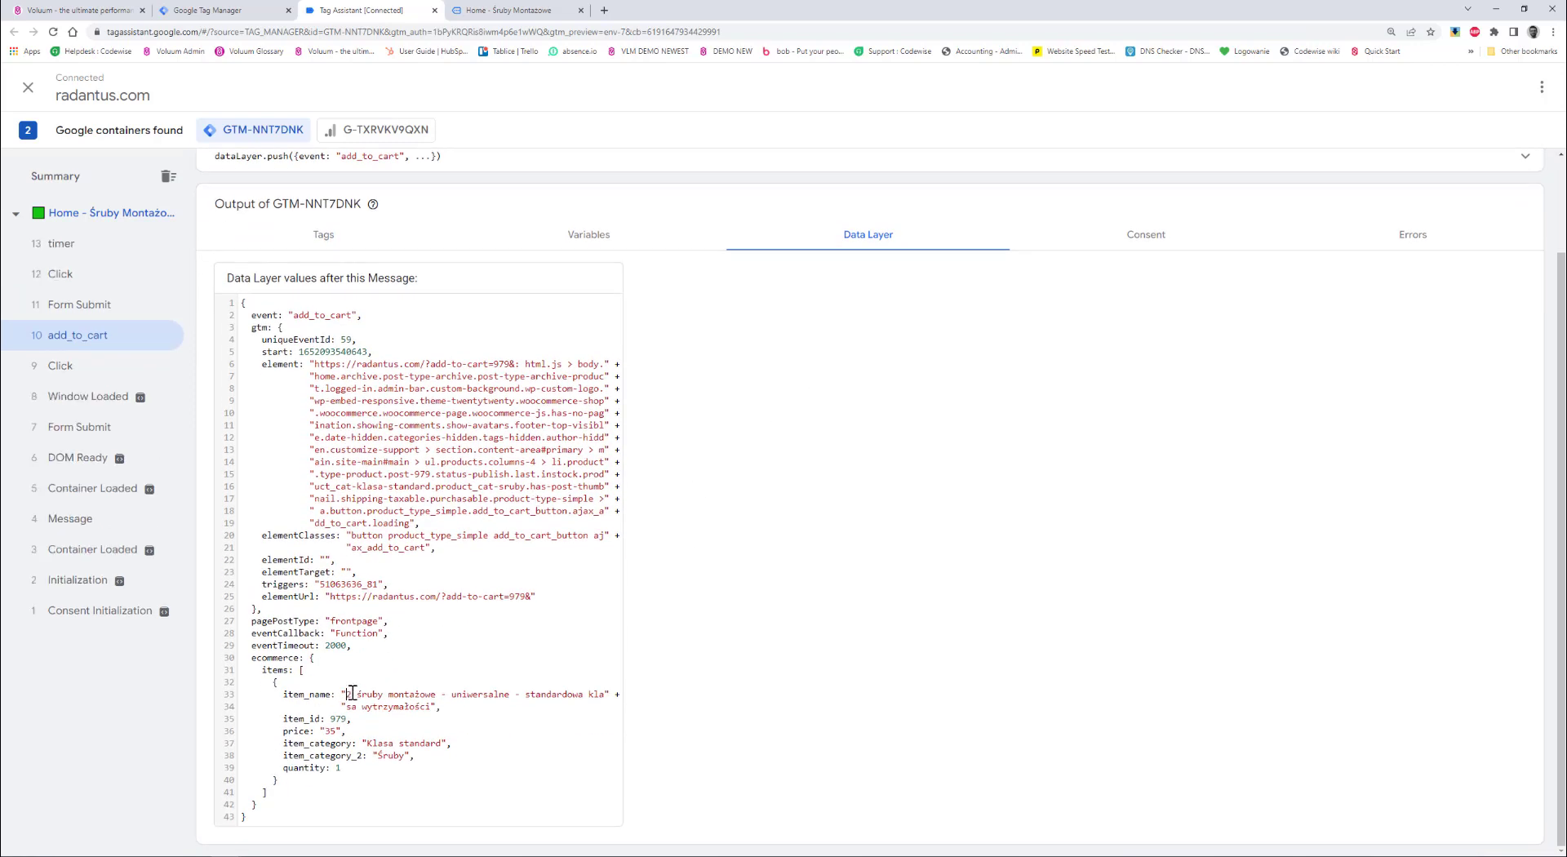
left_click_drag(347, 694, 435, 707)
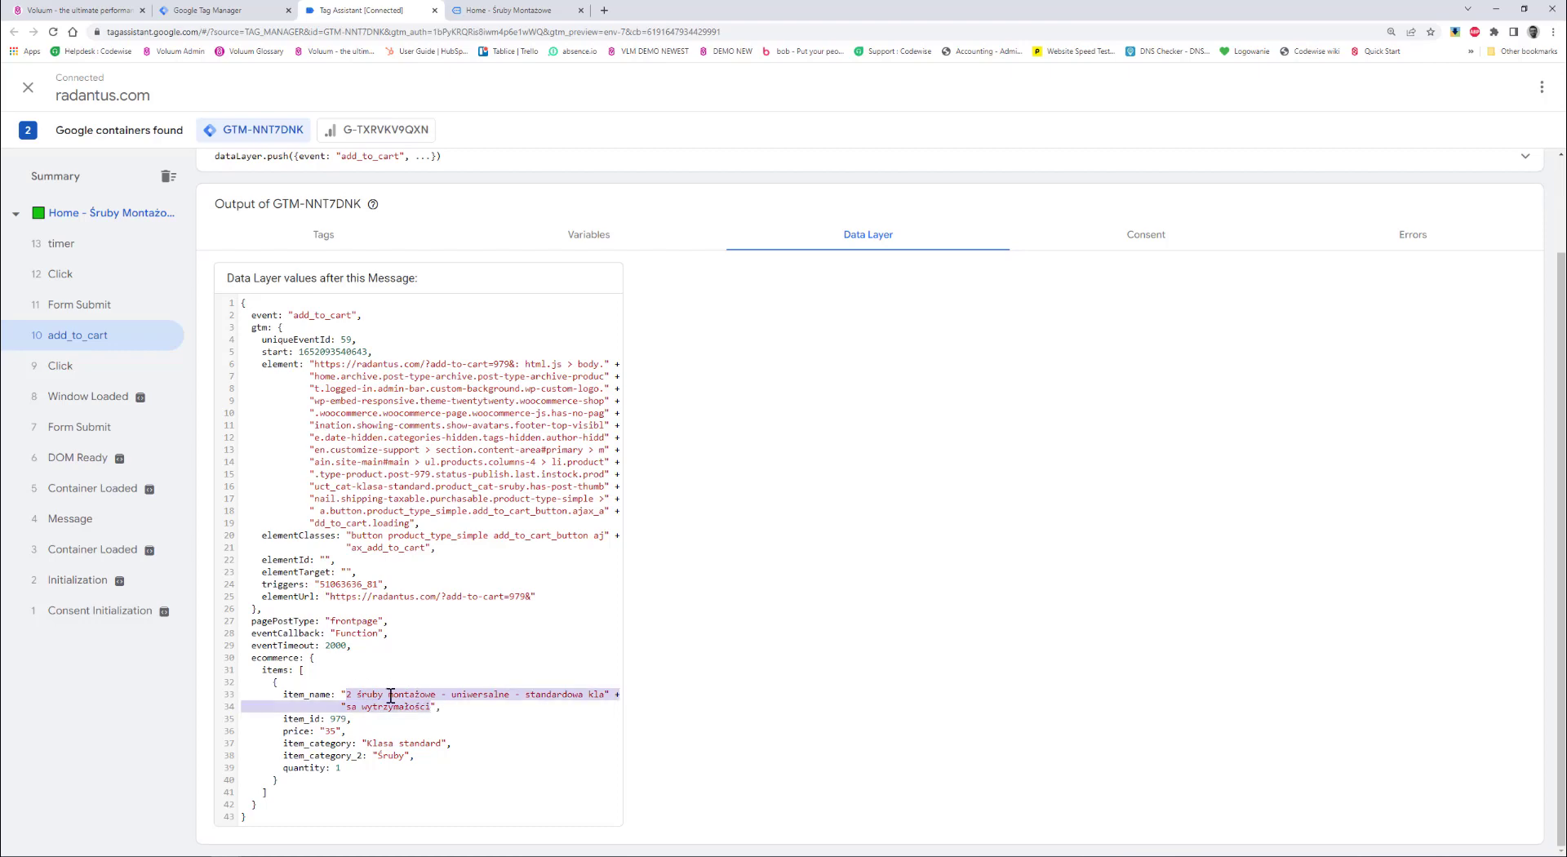
left_click(592, 237)
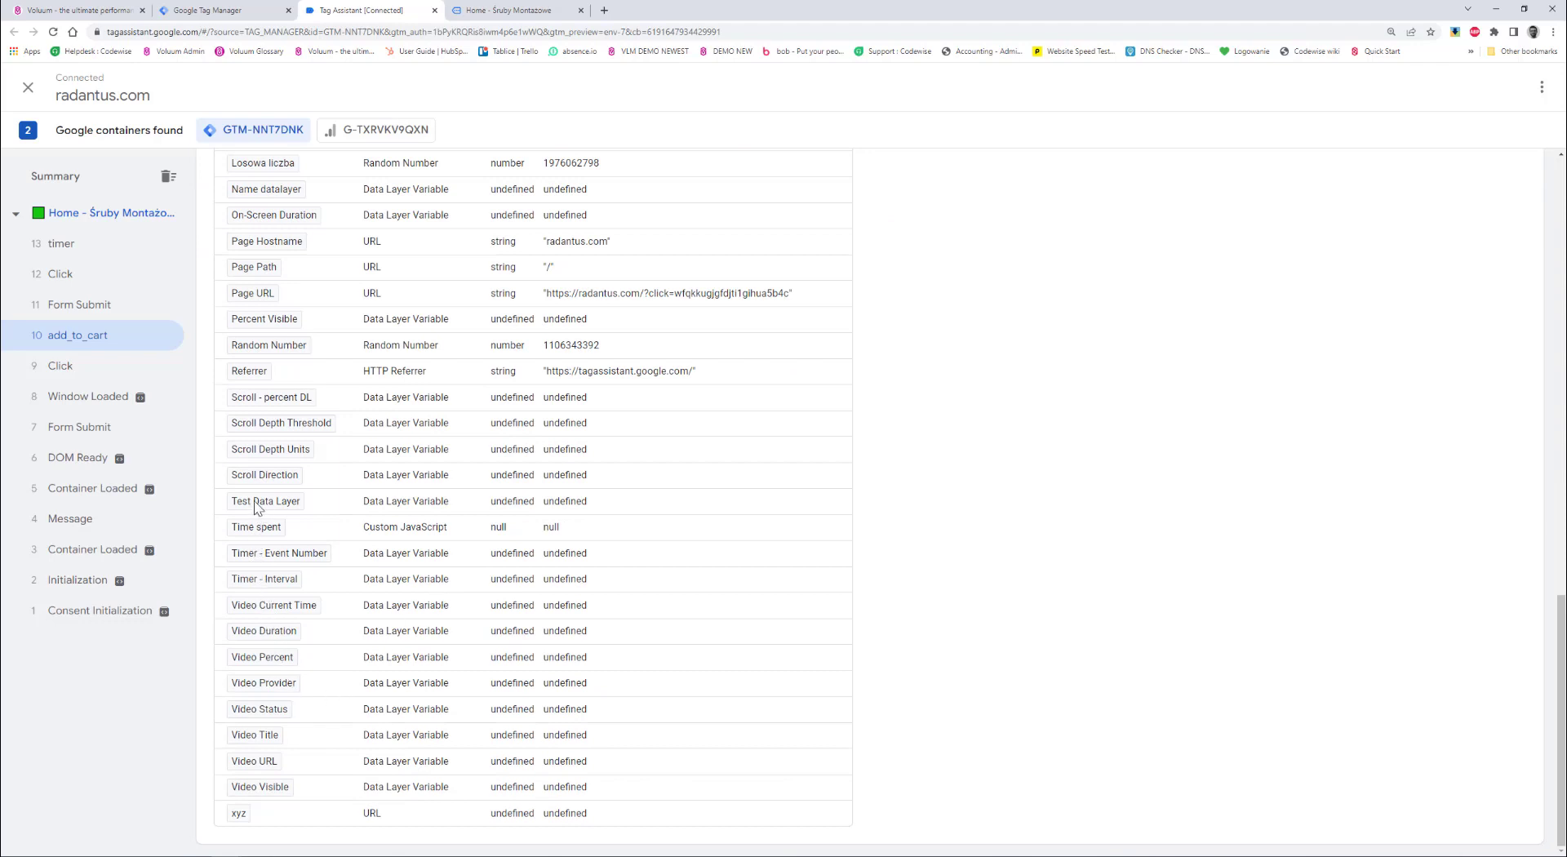
left_click_drag(482, 505, 584, 509)
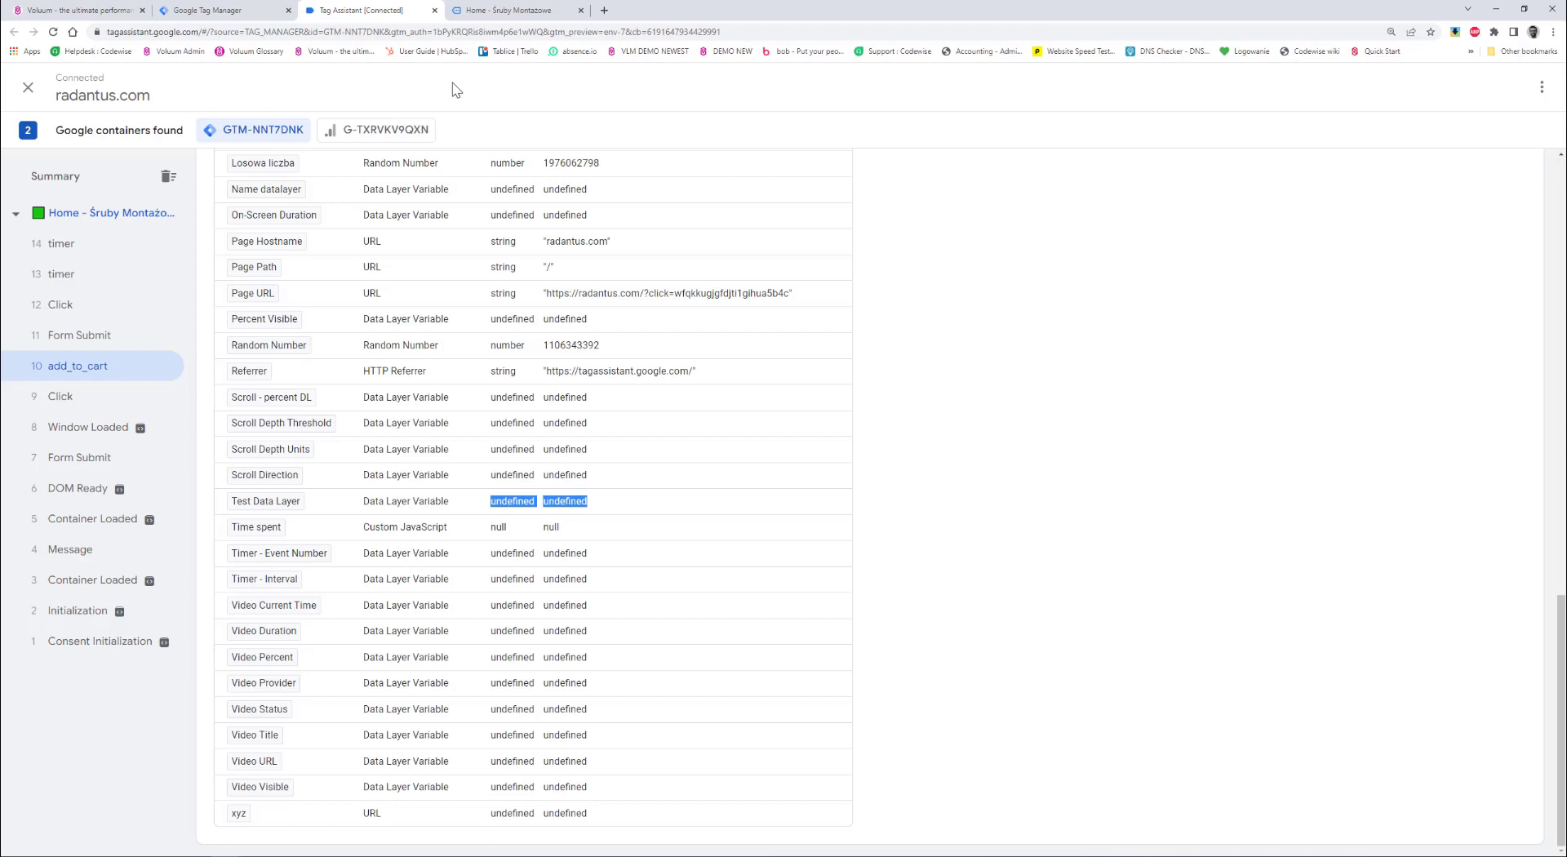
Close the preview pages, correct the Data Layer Variable Name of Test Data Layer to ecommerce.items.0.item_name, and save the variable.
middle_click(511, 9)
middle_click(364, 8)
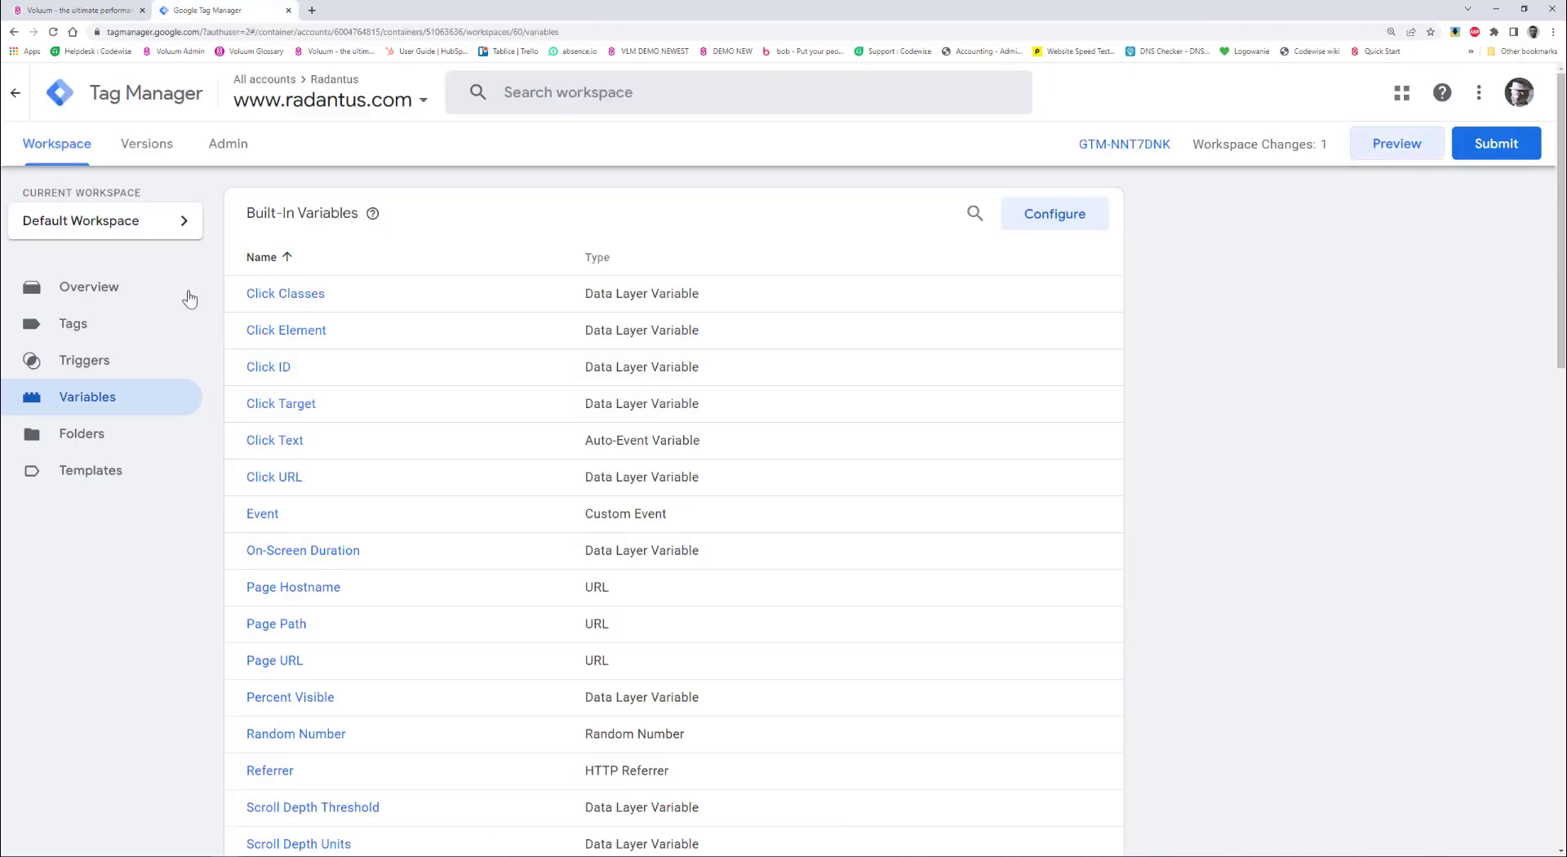
scroll(400, 424, "down", 15)
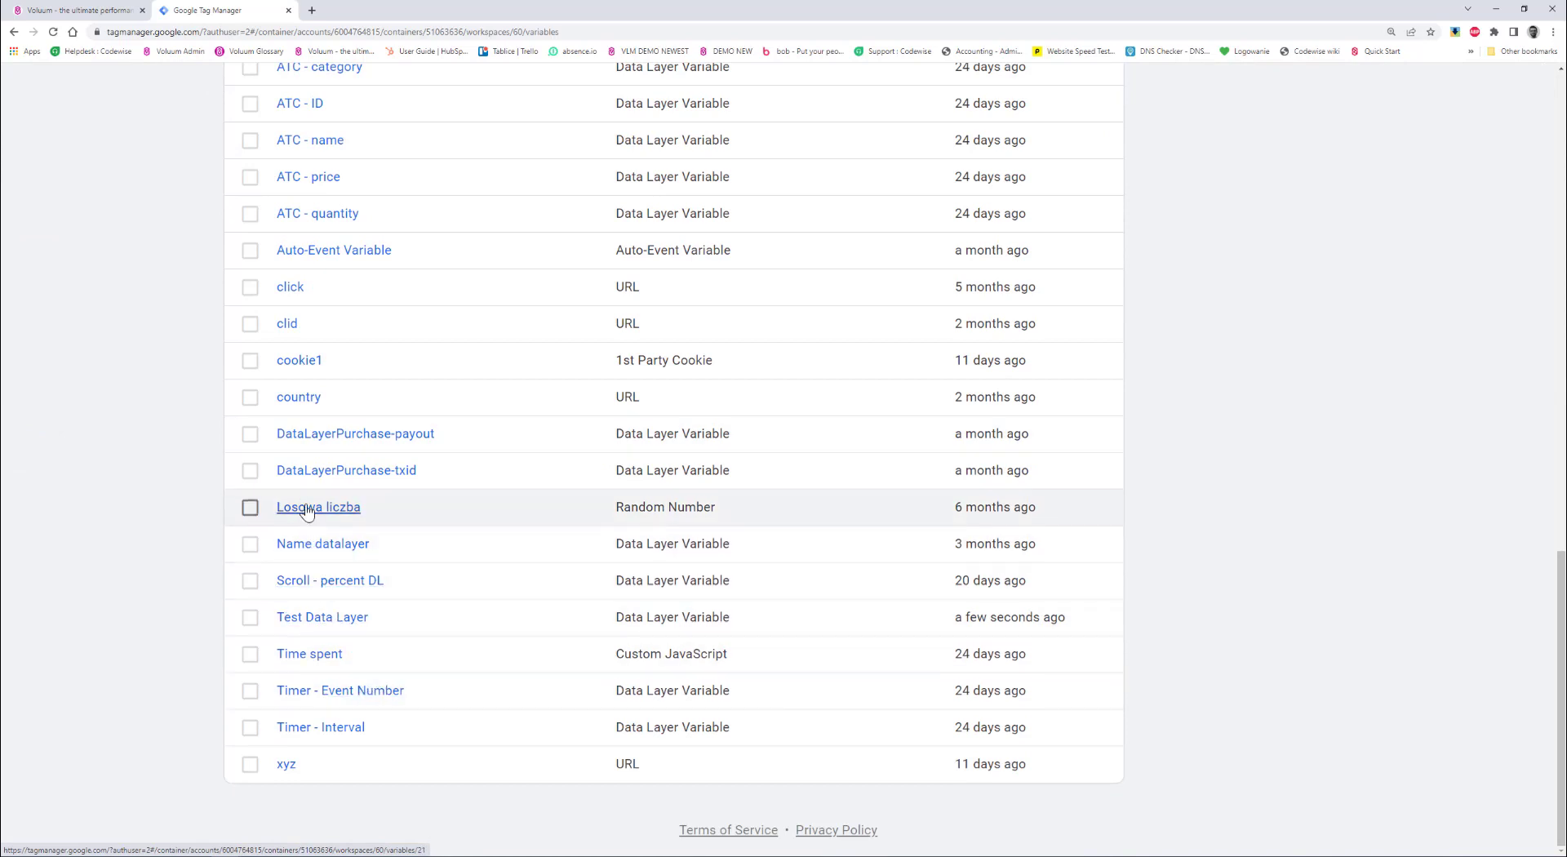
left_click(320, 627)
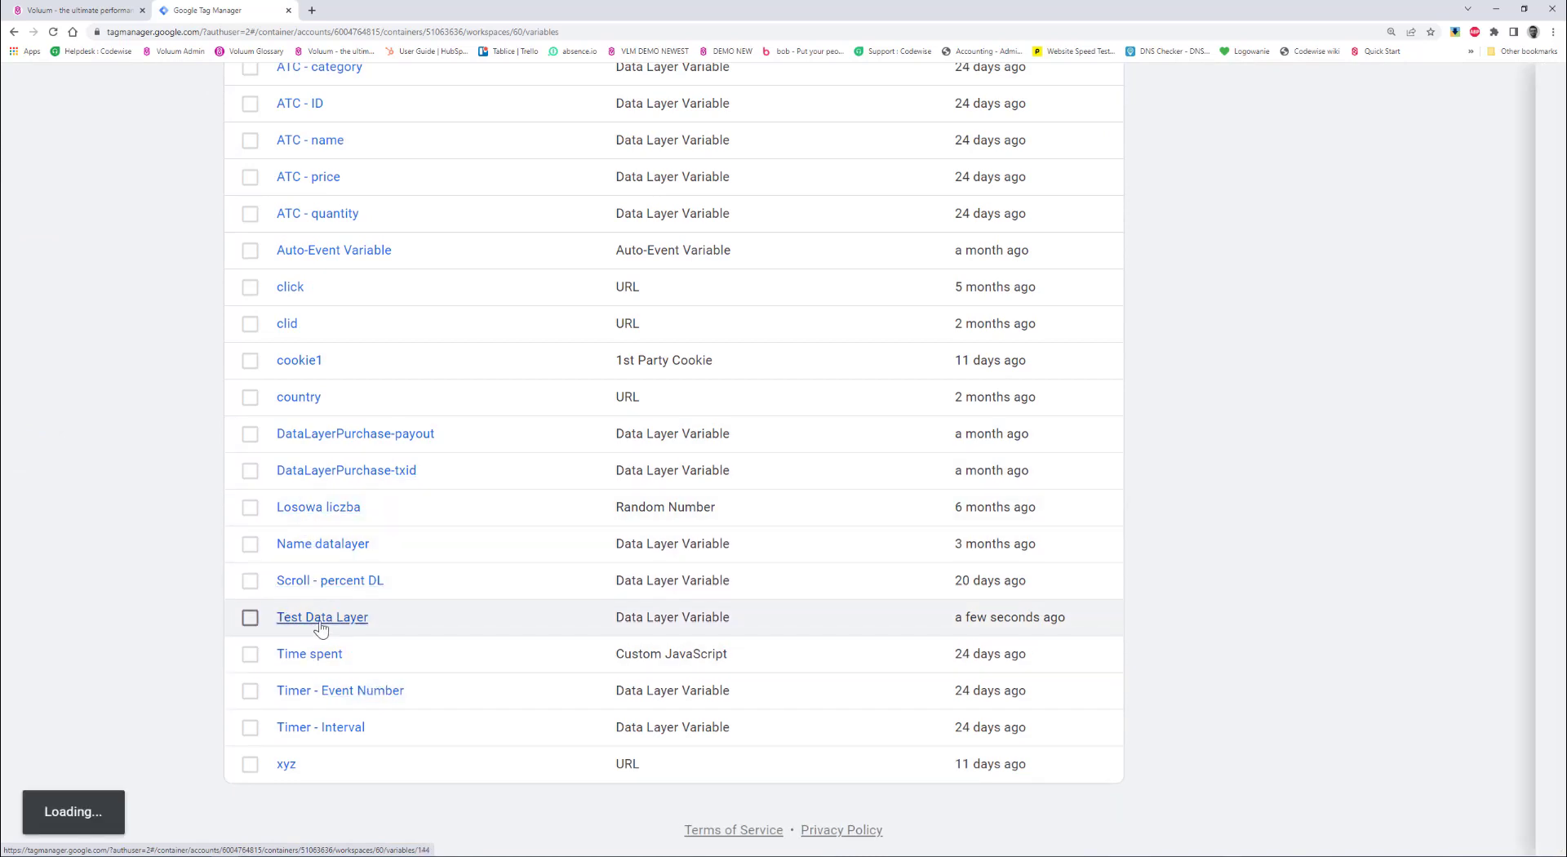
left_click(620, 385)
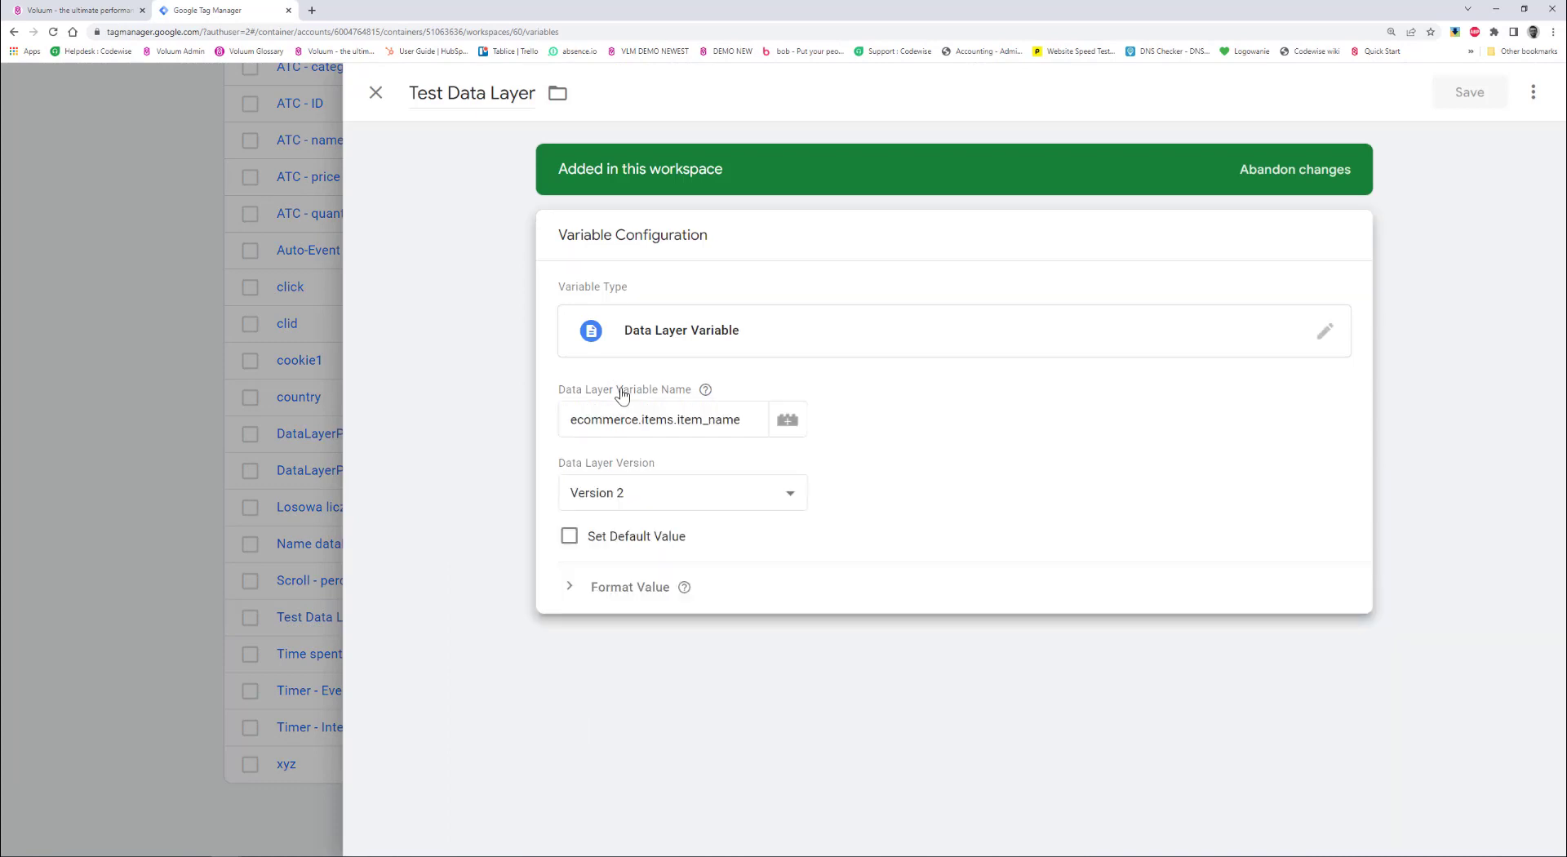
left_click(674, 419)
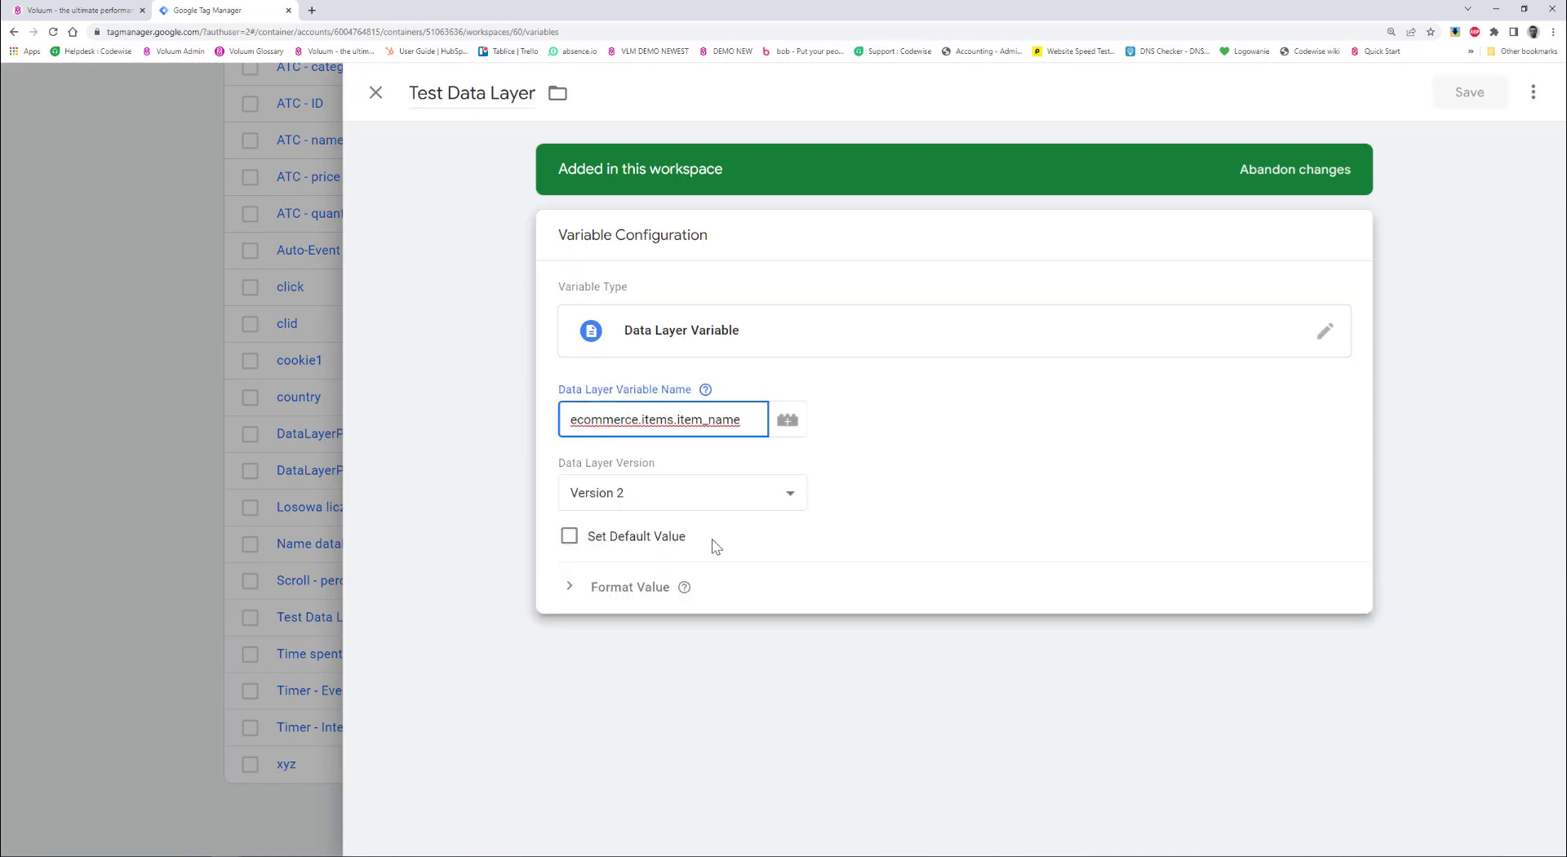
type("0.")
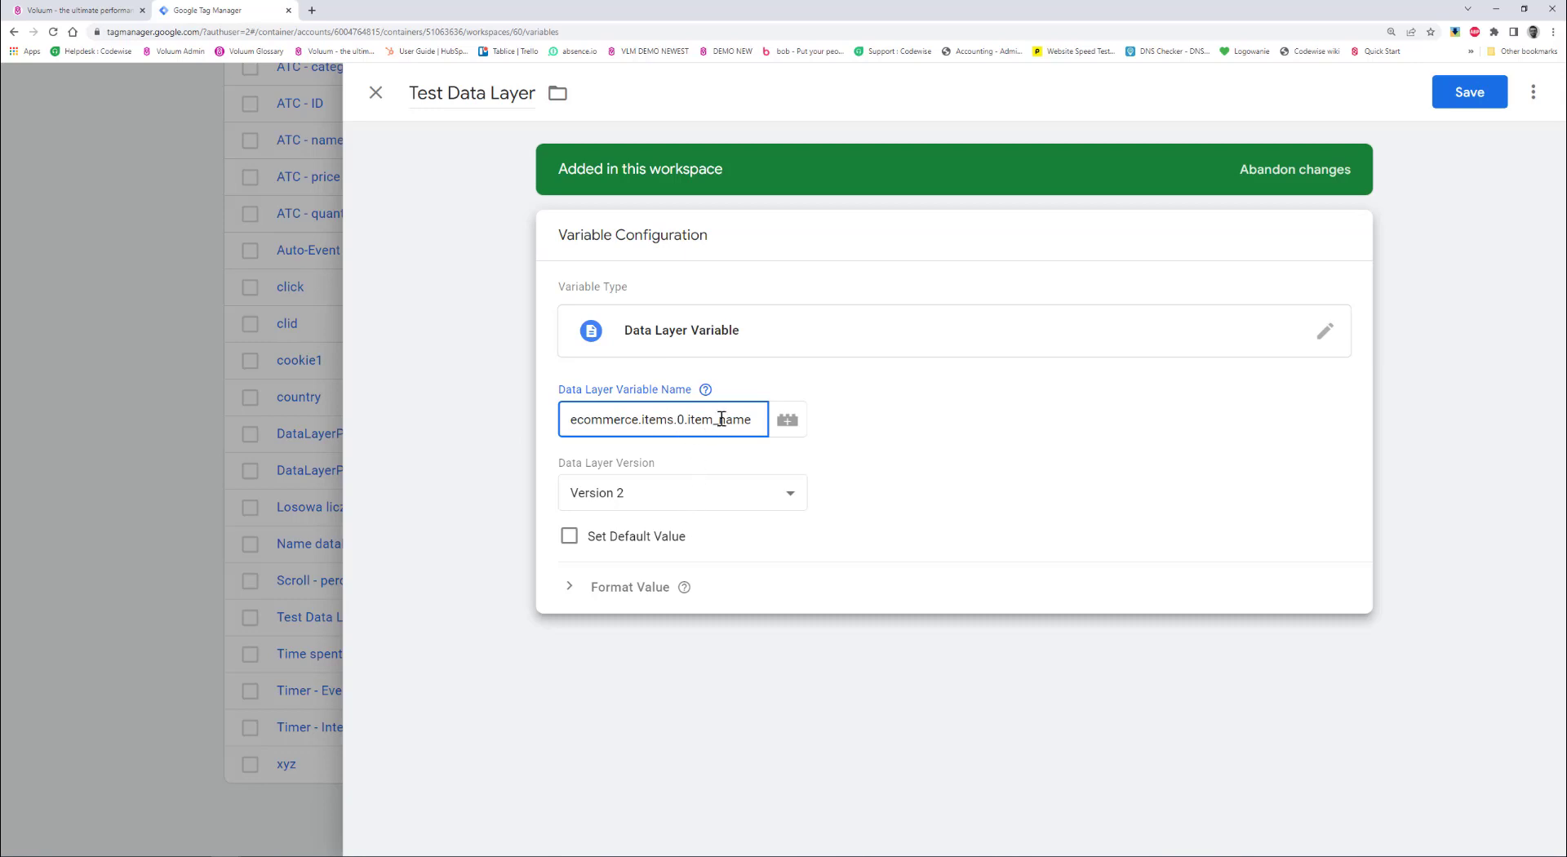
left_click(706, 390)
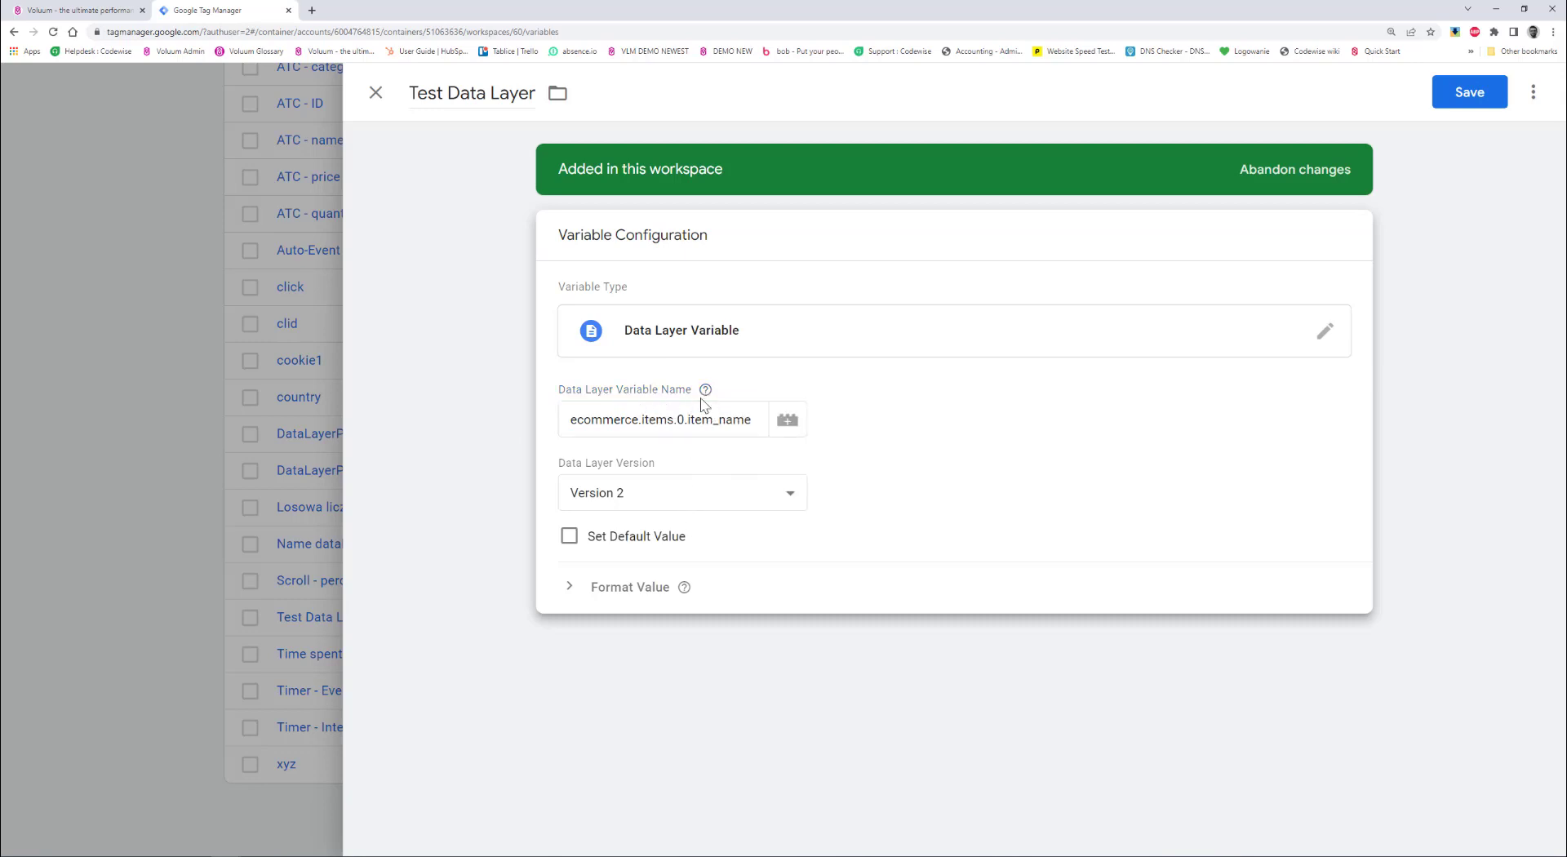
left_click(1468, 92)
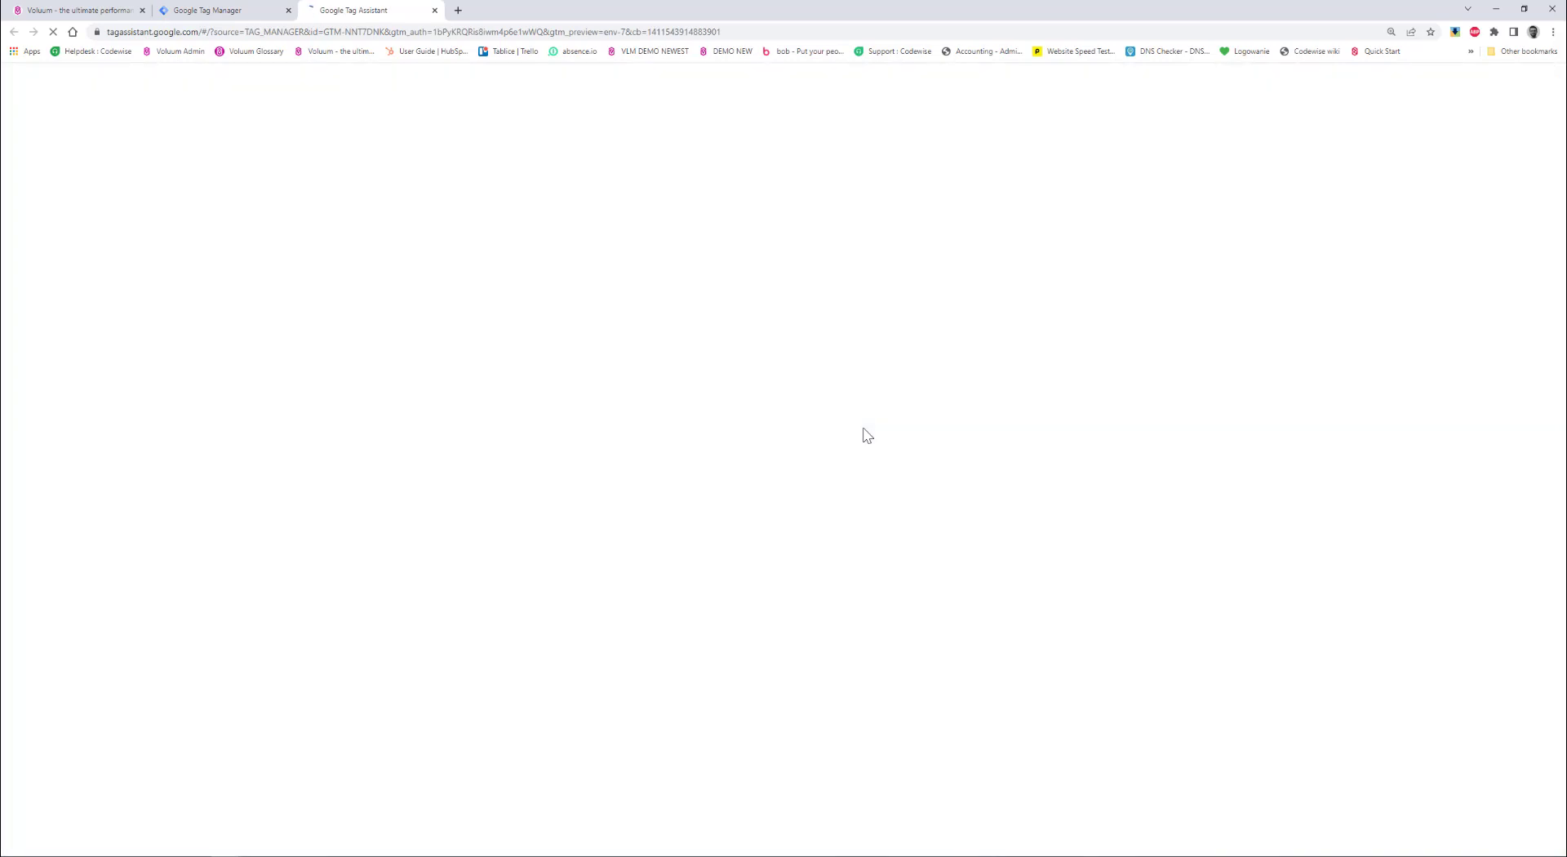
Launch a fresh Tag Manager preview of the container and connect it to the shop website.
left_click(812, 476)
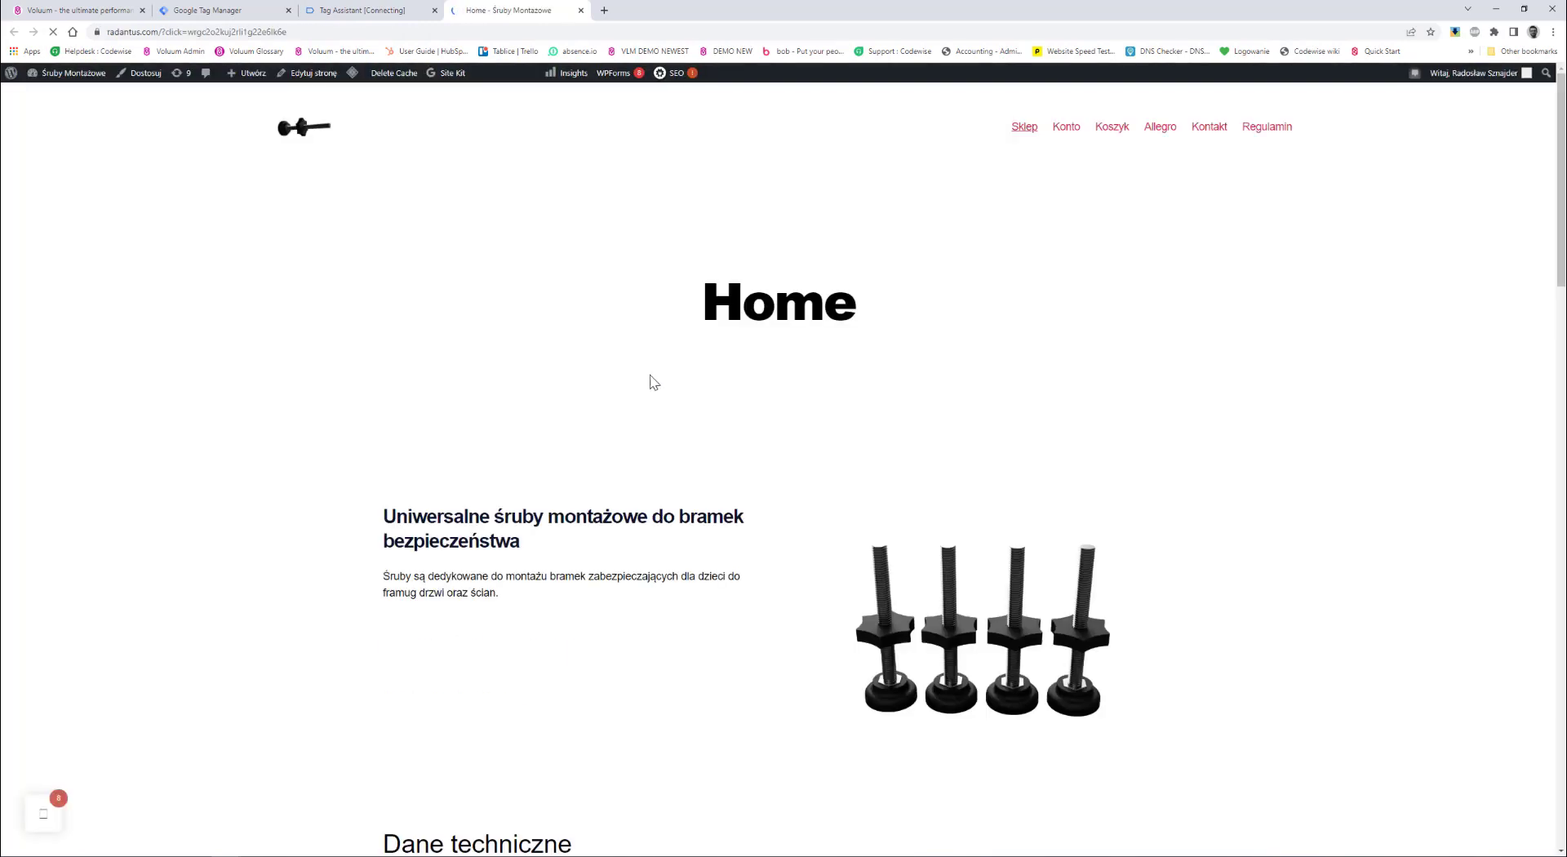
Add the 25,00 zł higher-strength universal mounting screw to the shop's cart and continue shopping.
scroll(650, 374, "down", 15)
scroll(965, 452, "up", 4)
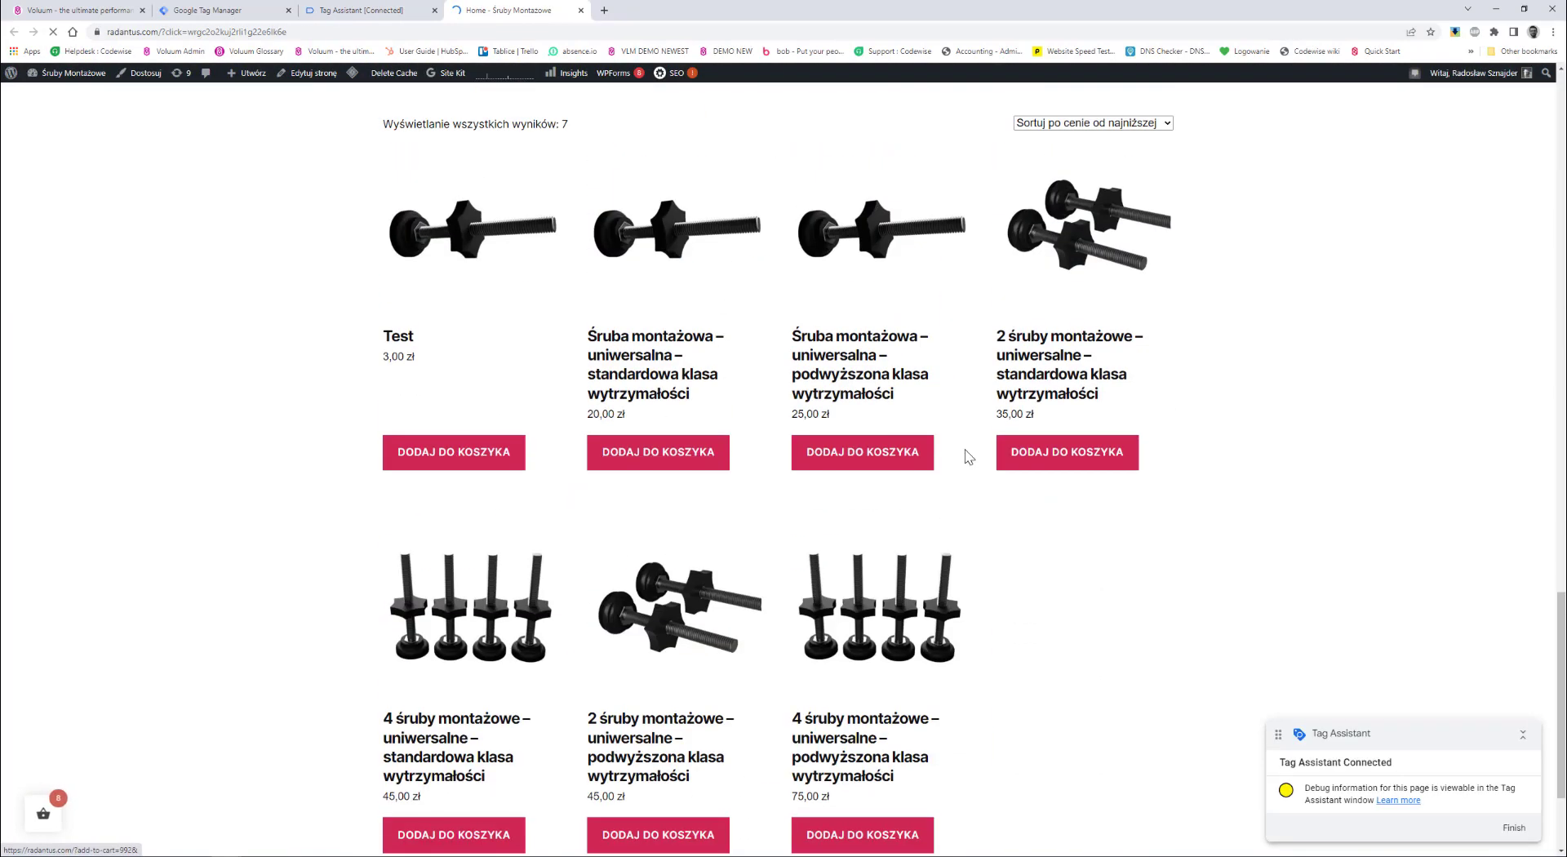
left_click(899, 514)
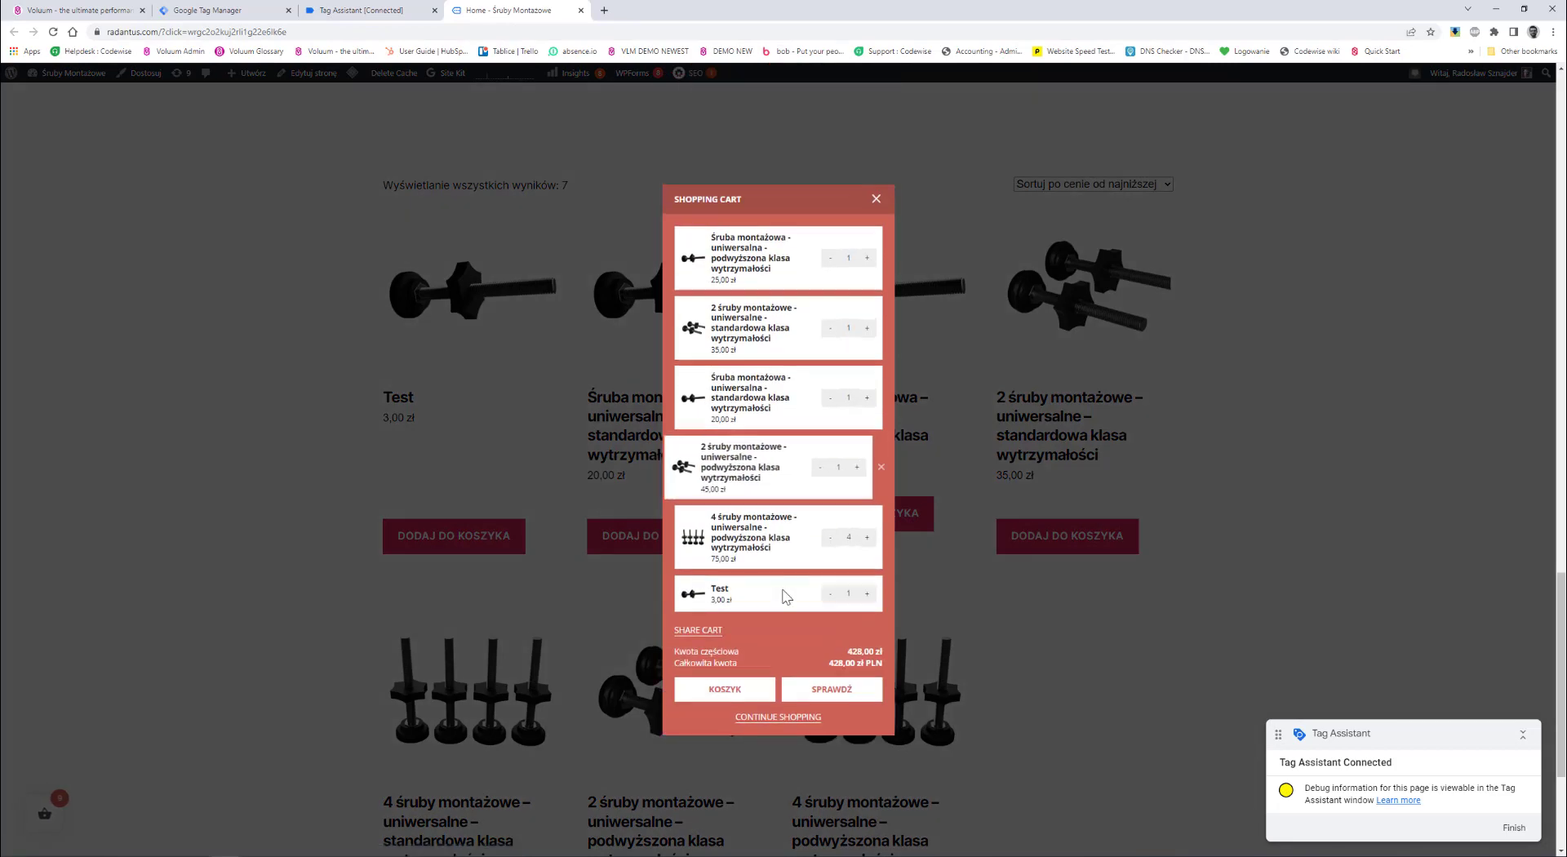
left_click(778, 716)
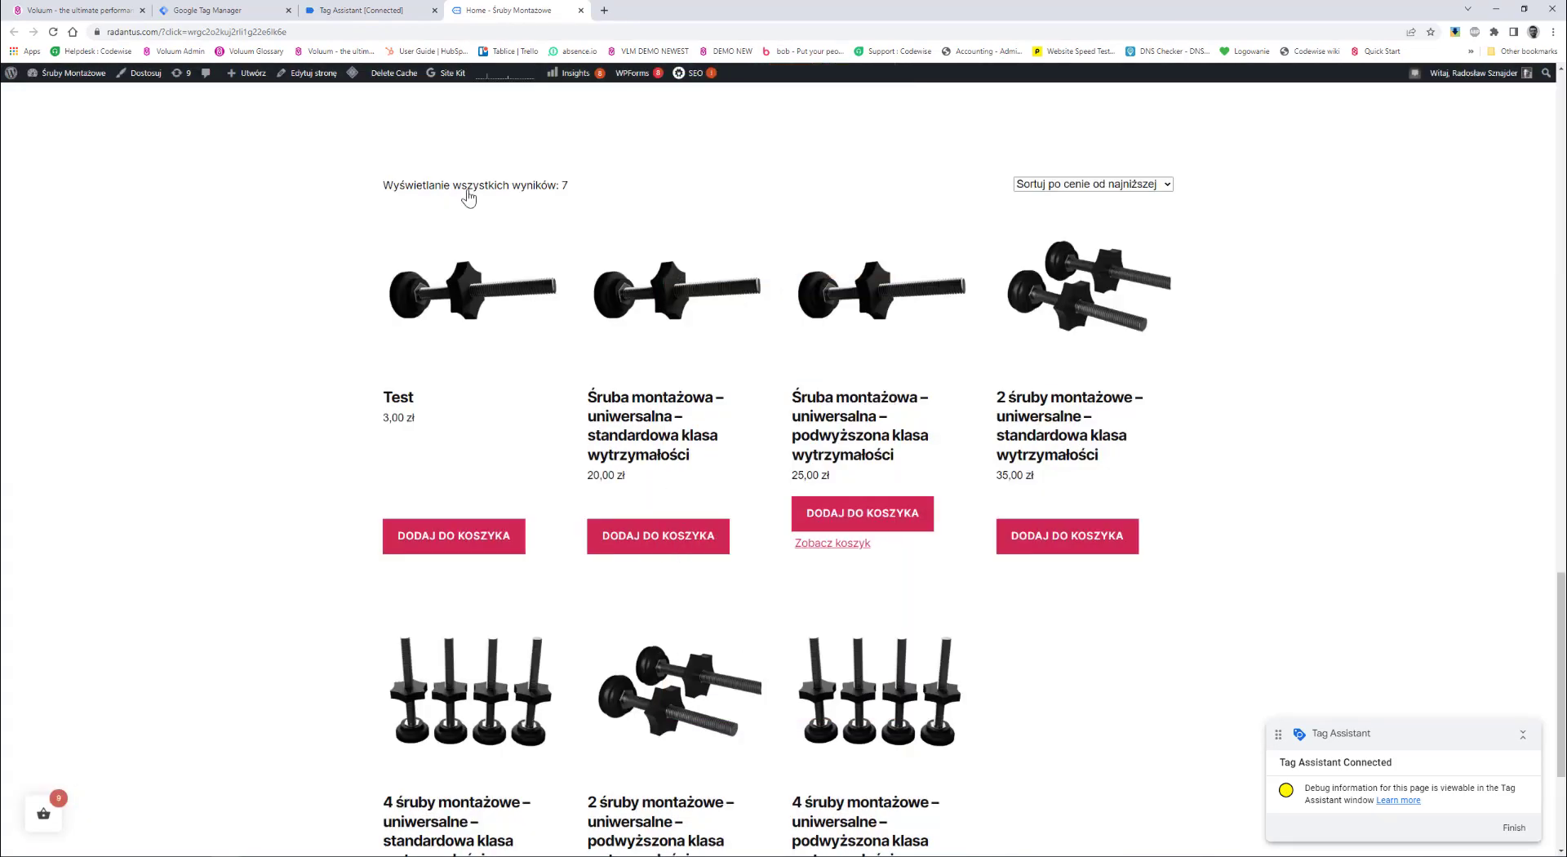
In Tag Assistant, check the add_to_cart event's item_name in the Data Layer values against the Test Data Layer variable's returned value.
left_click(359, 10)
left_click(804, 355)
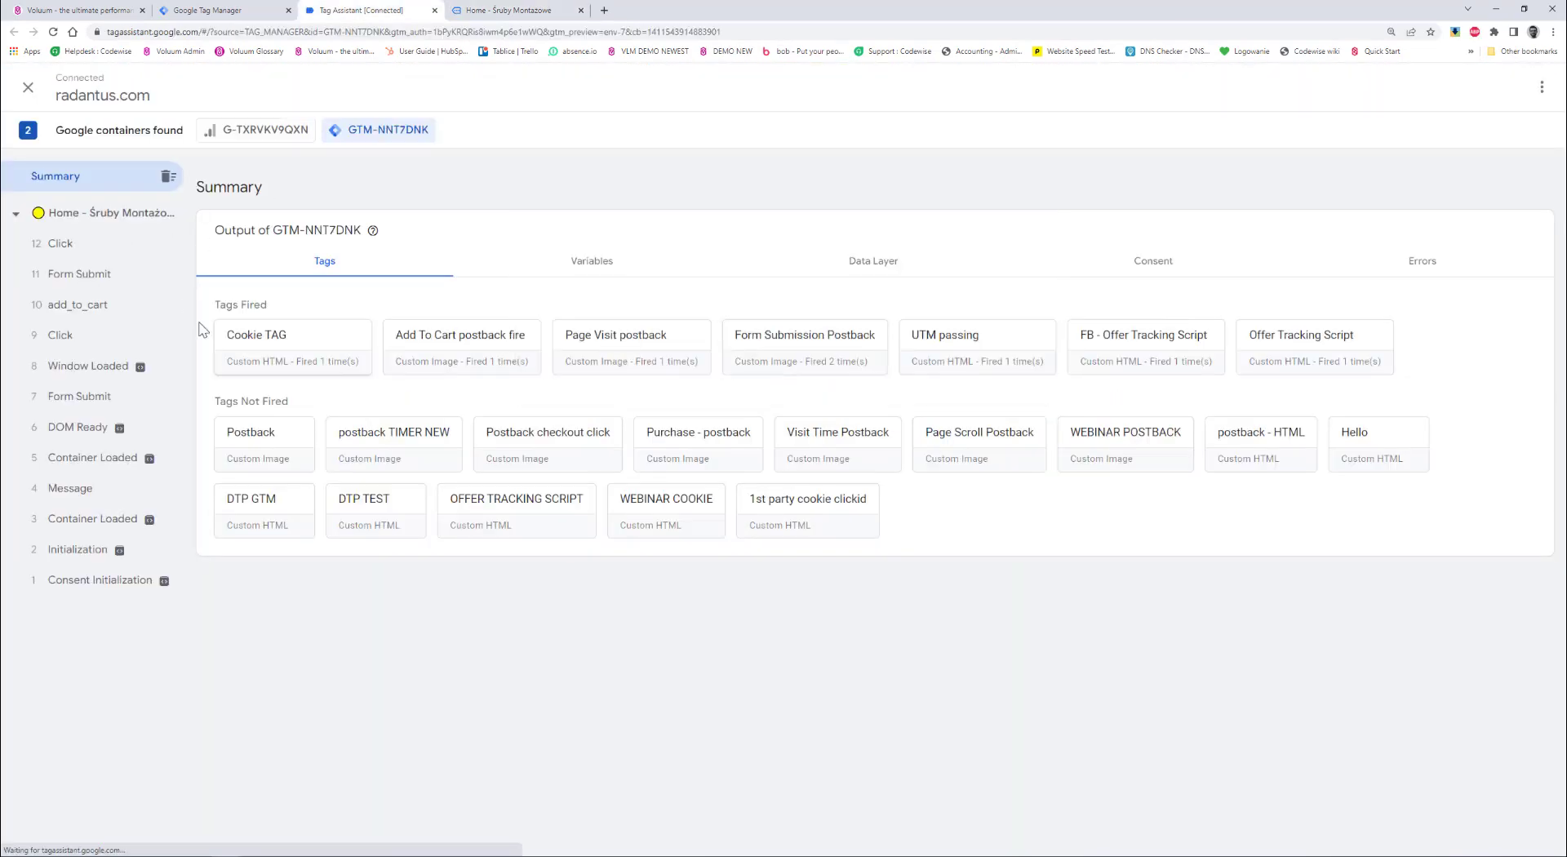
left_click(96, 304)
left_click(881, 350)
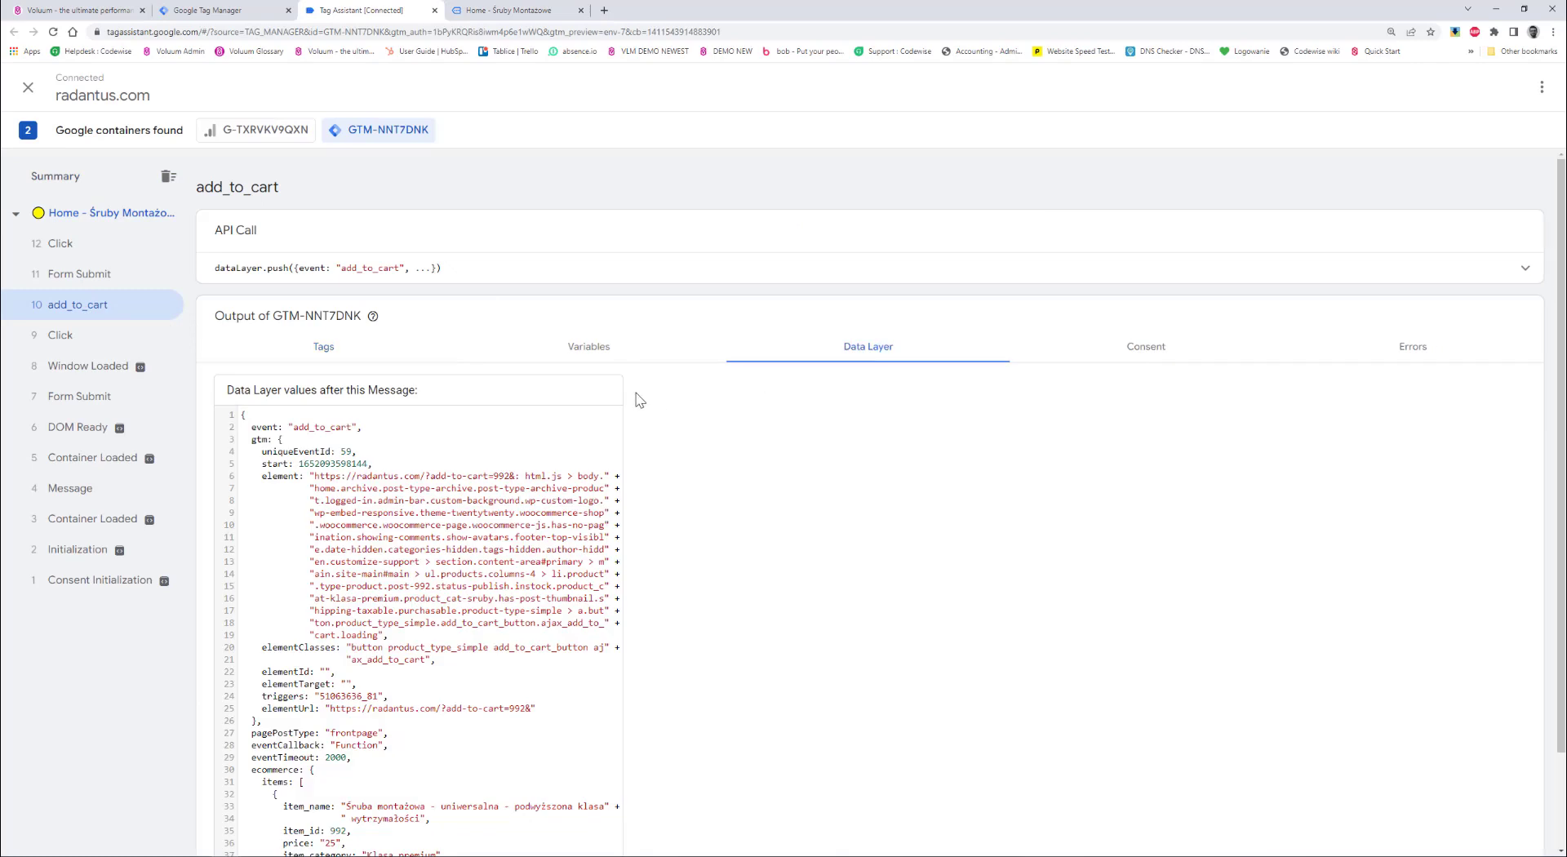
scroll(433, 456, "down", 1)
scroll(433, 456, "down", 1)
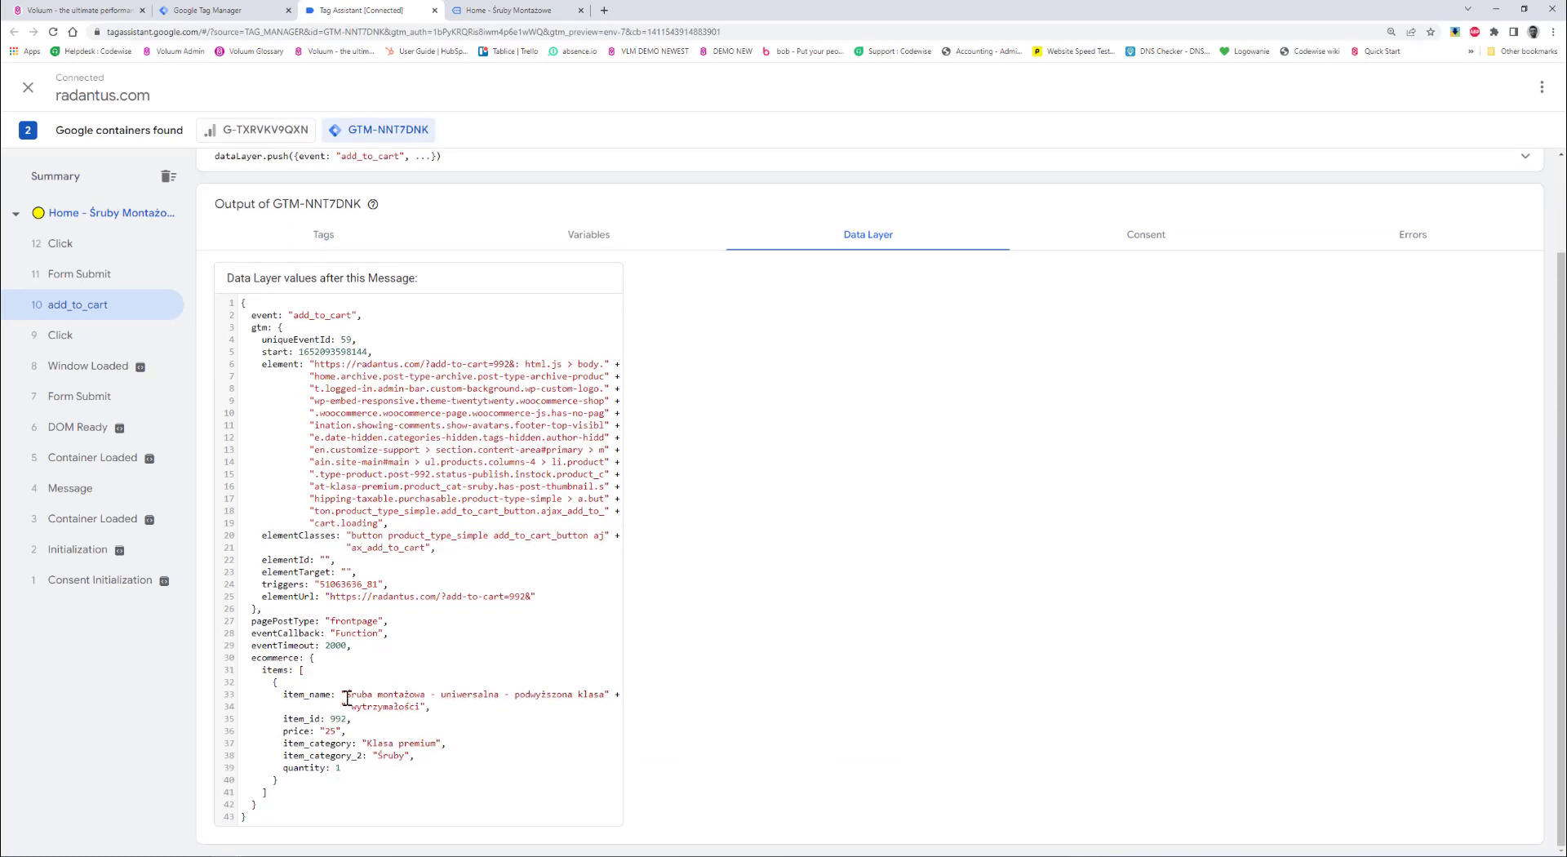
left_click_drag(389, 695, 424, 707)
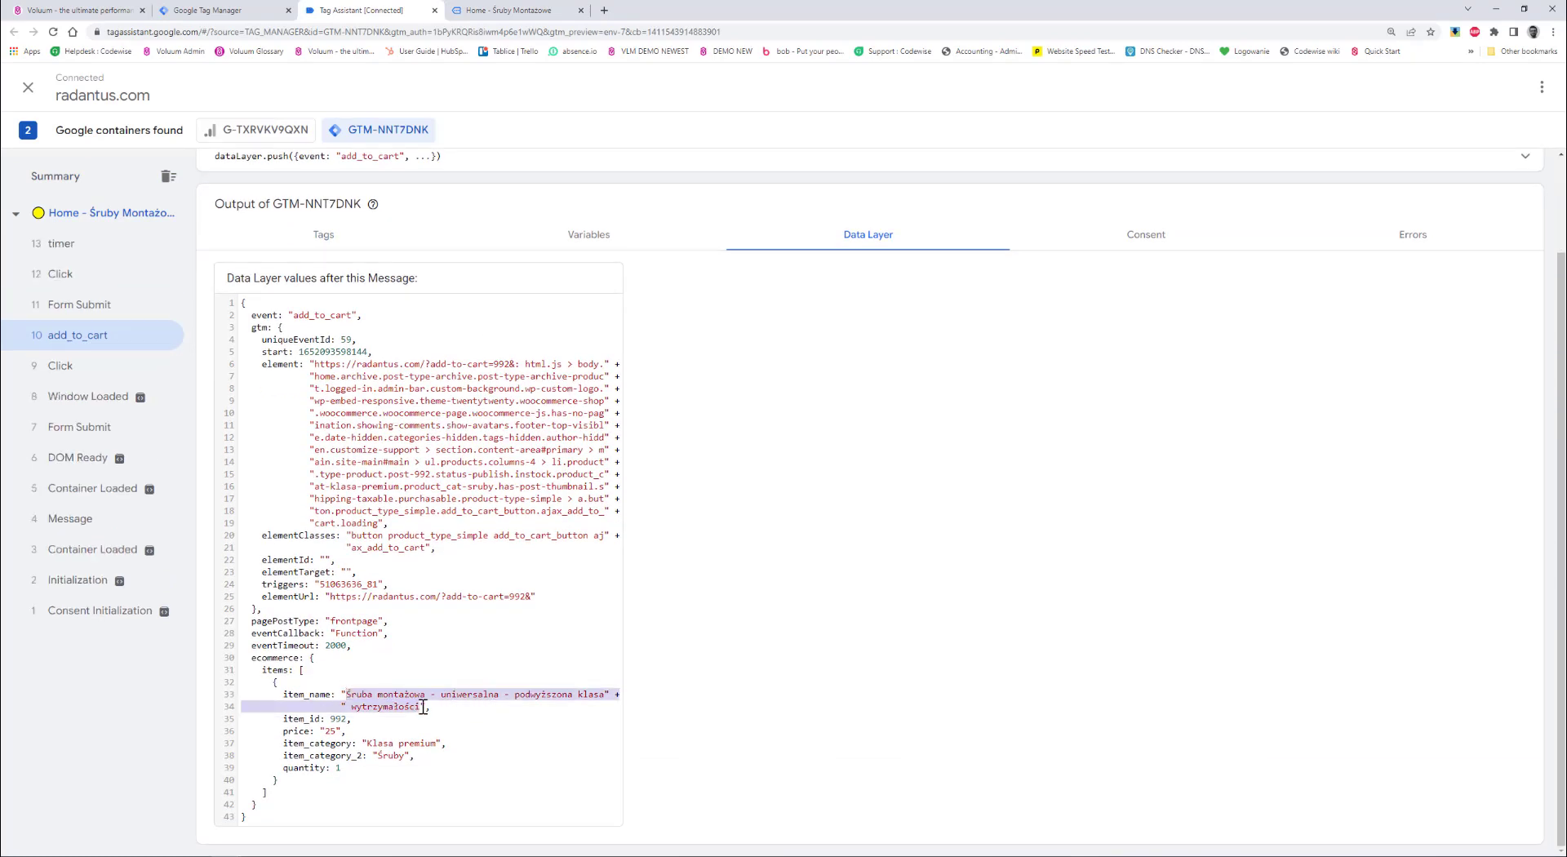
left_click(598, 238)
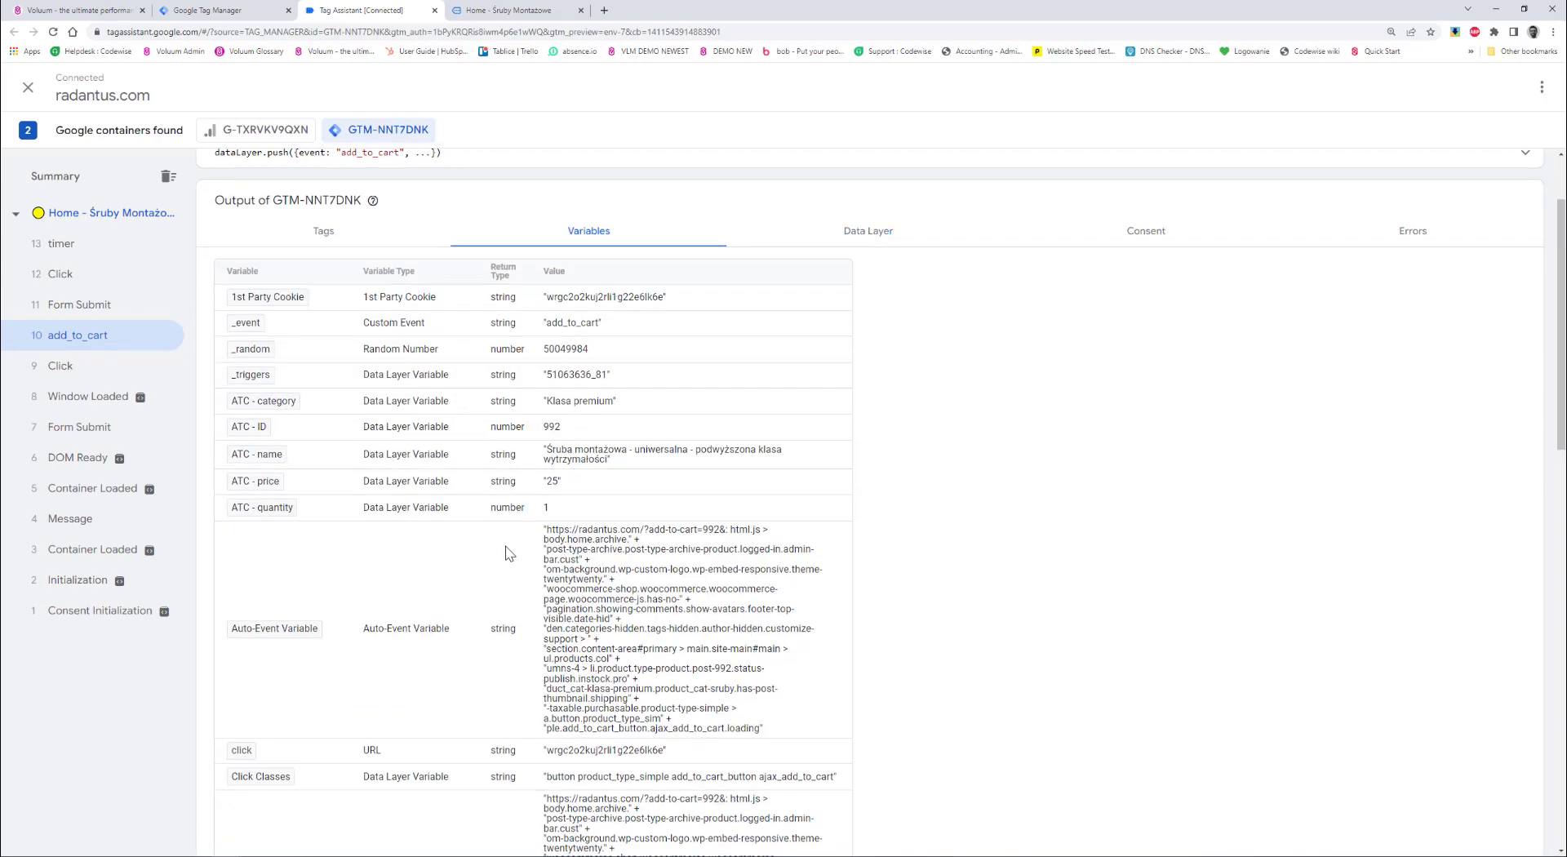
scroll(506, 547, "down", 15)
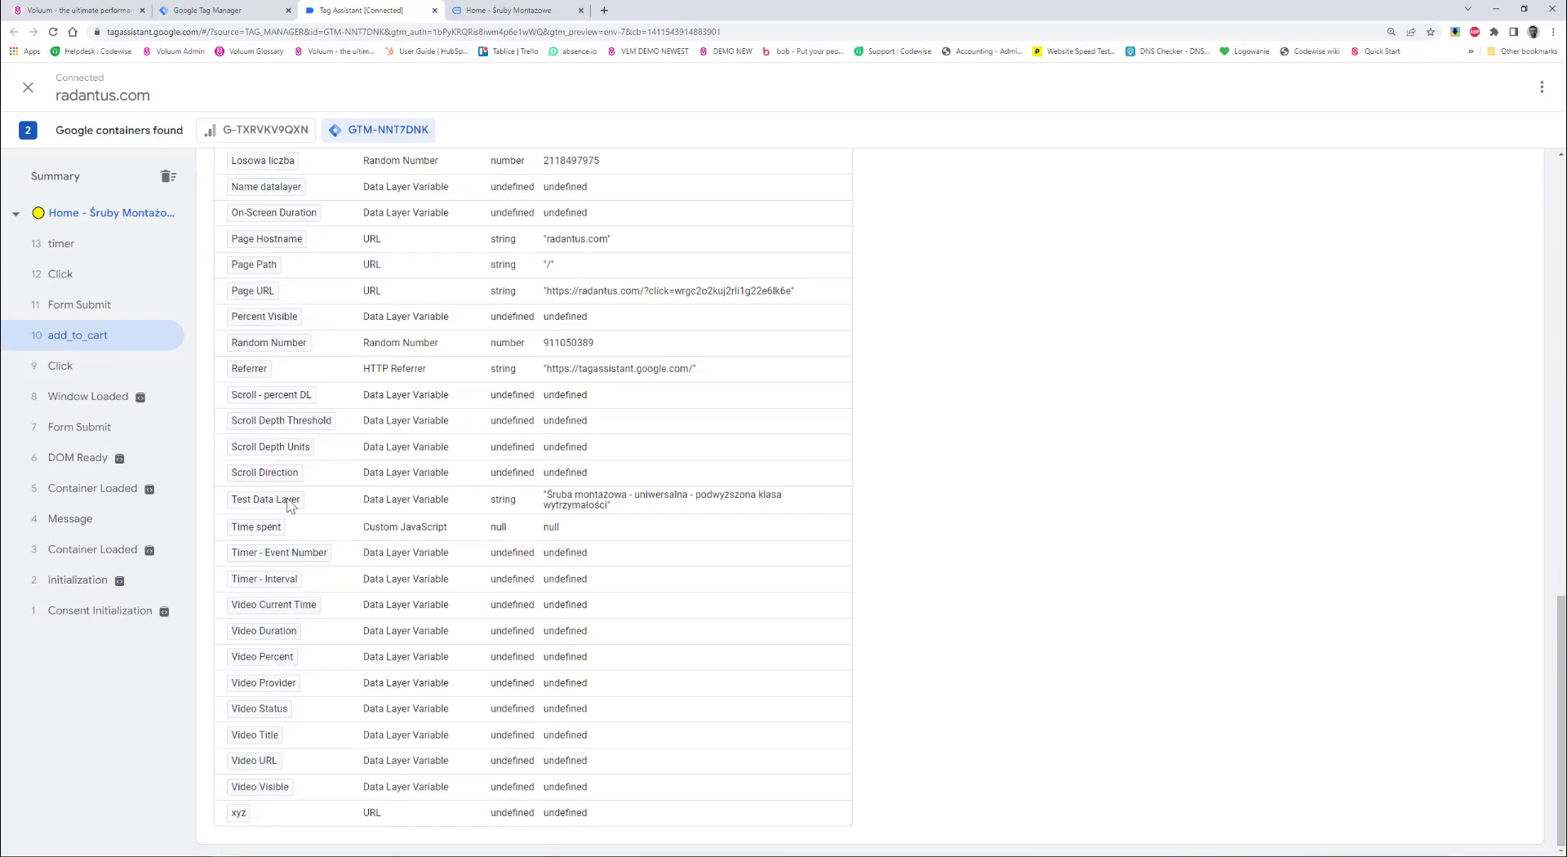
left_click_drag(548, 497, 605, 511)
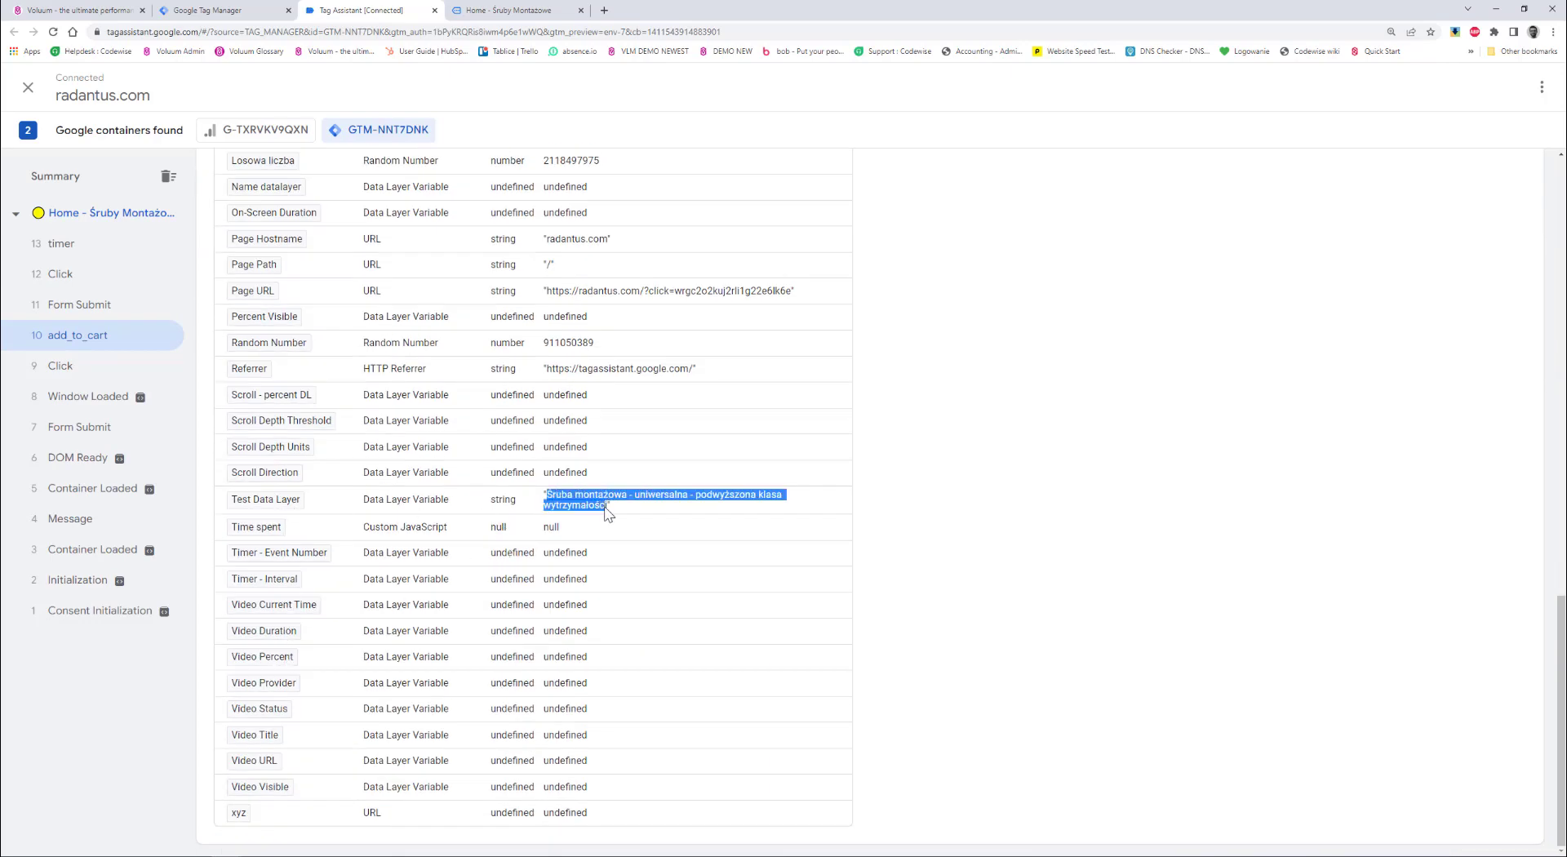
Open the browser's developer console on the shop page and inspect the logged data layer push objects one by one.
left_click(547, 9)
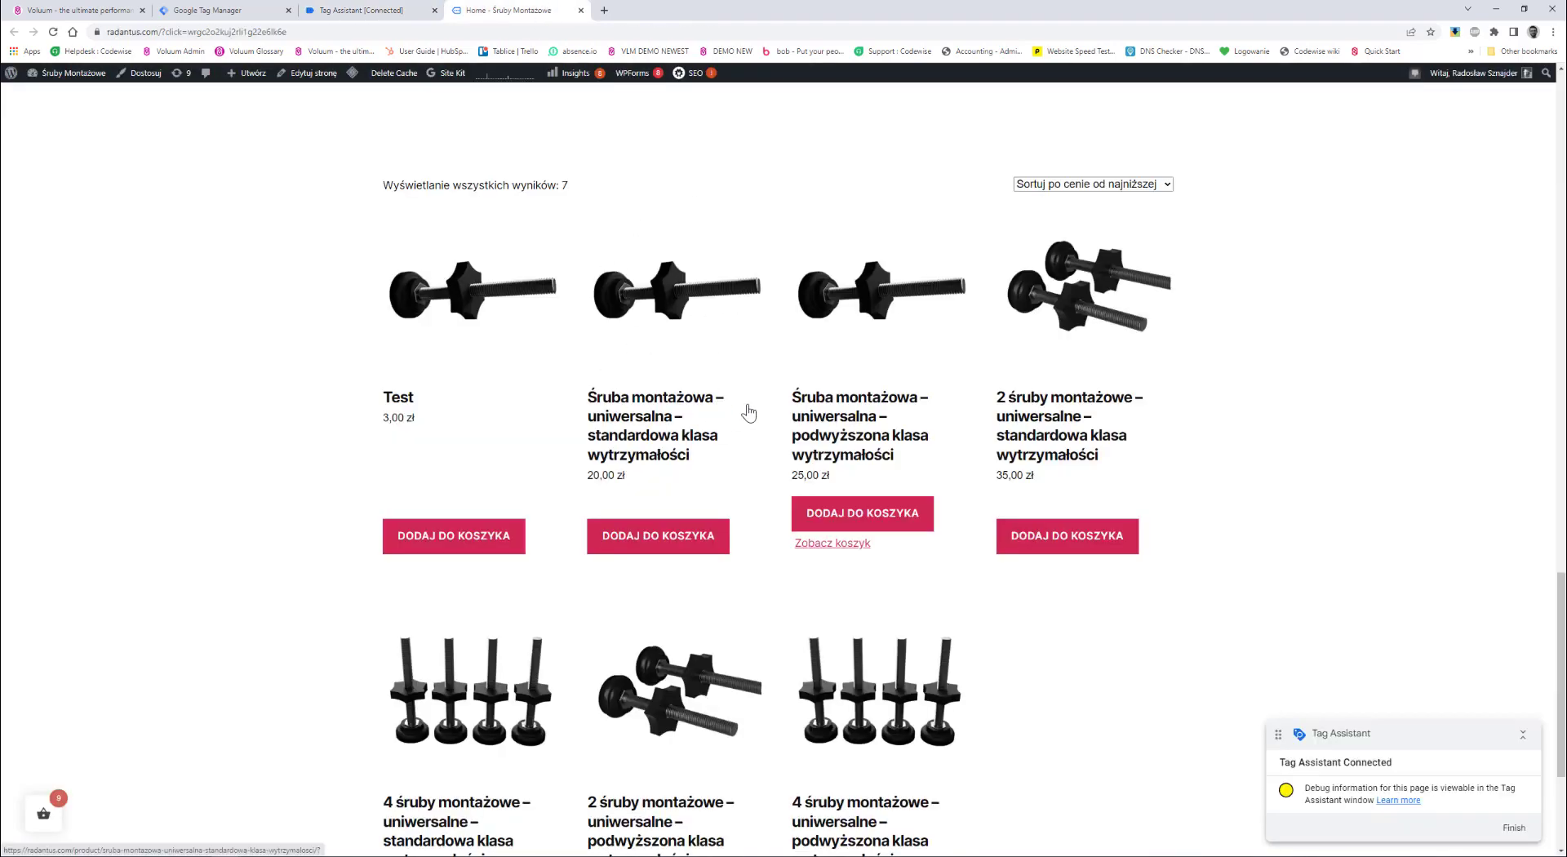
key("F12")
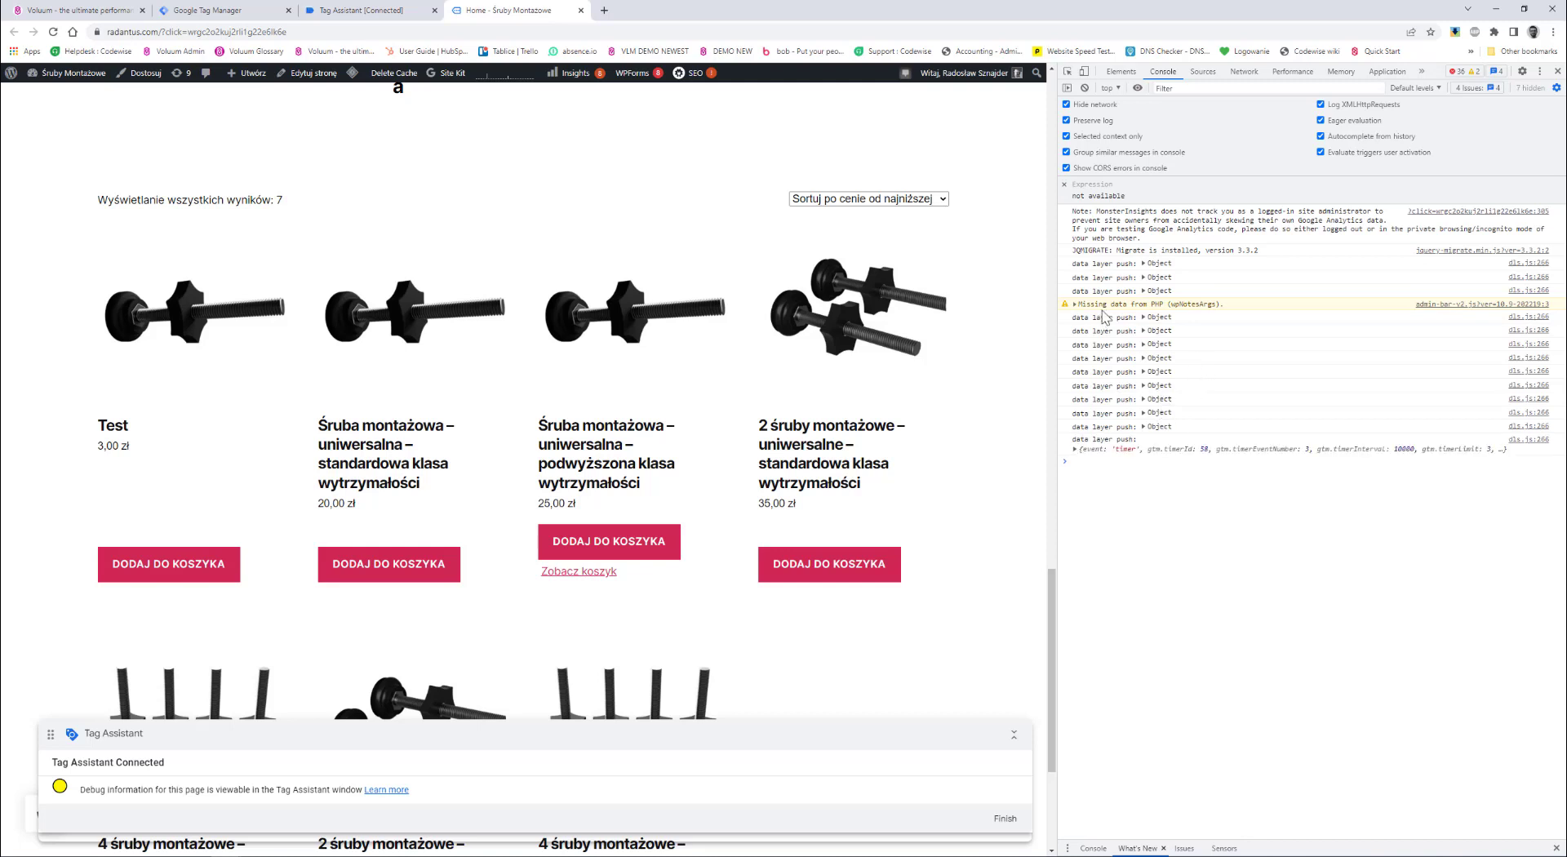
left_click(1144, 428)
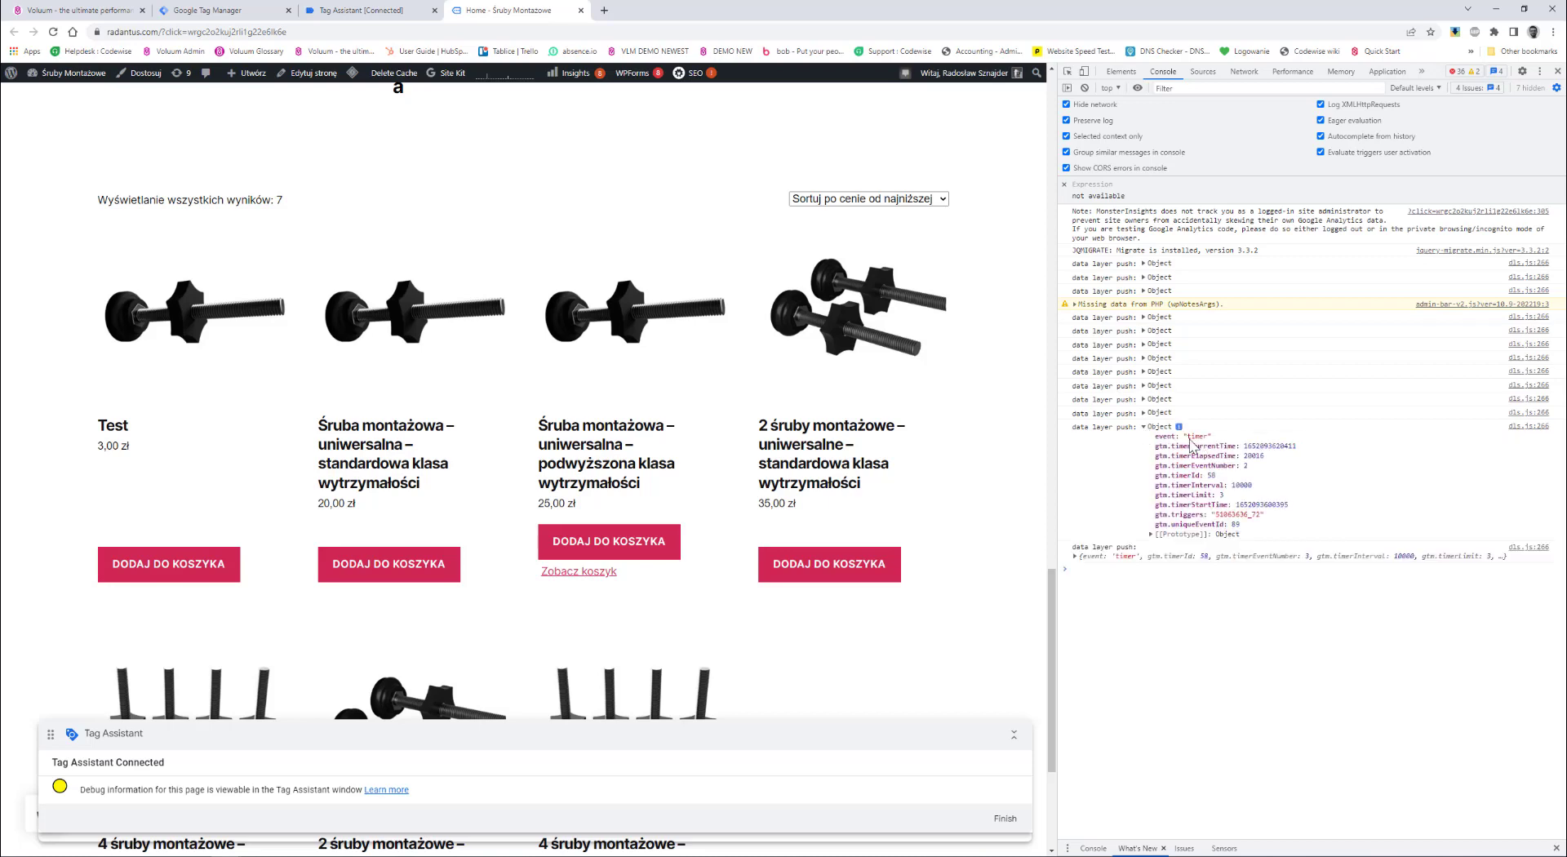
left_click(1144, 428)
left_click(1144, 413)
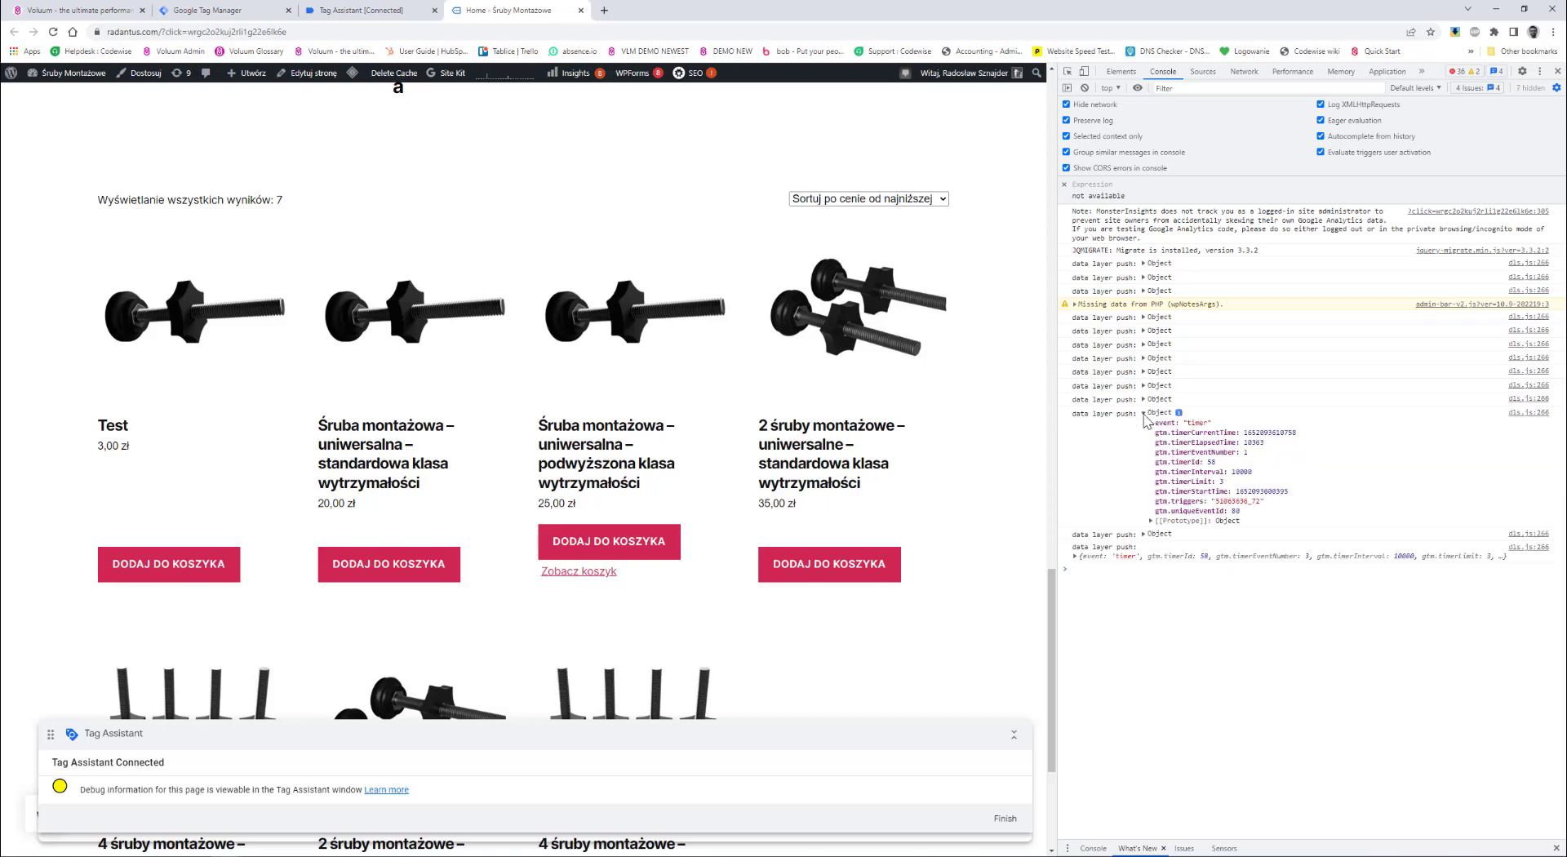
left_click(1143, 413)
left_click(1143, 399)
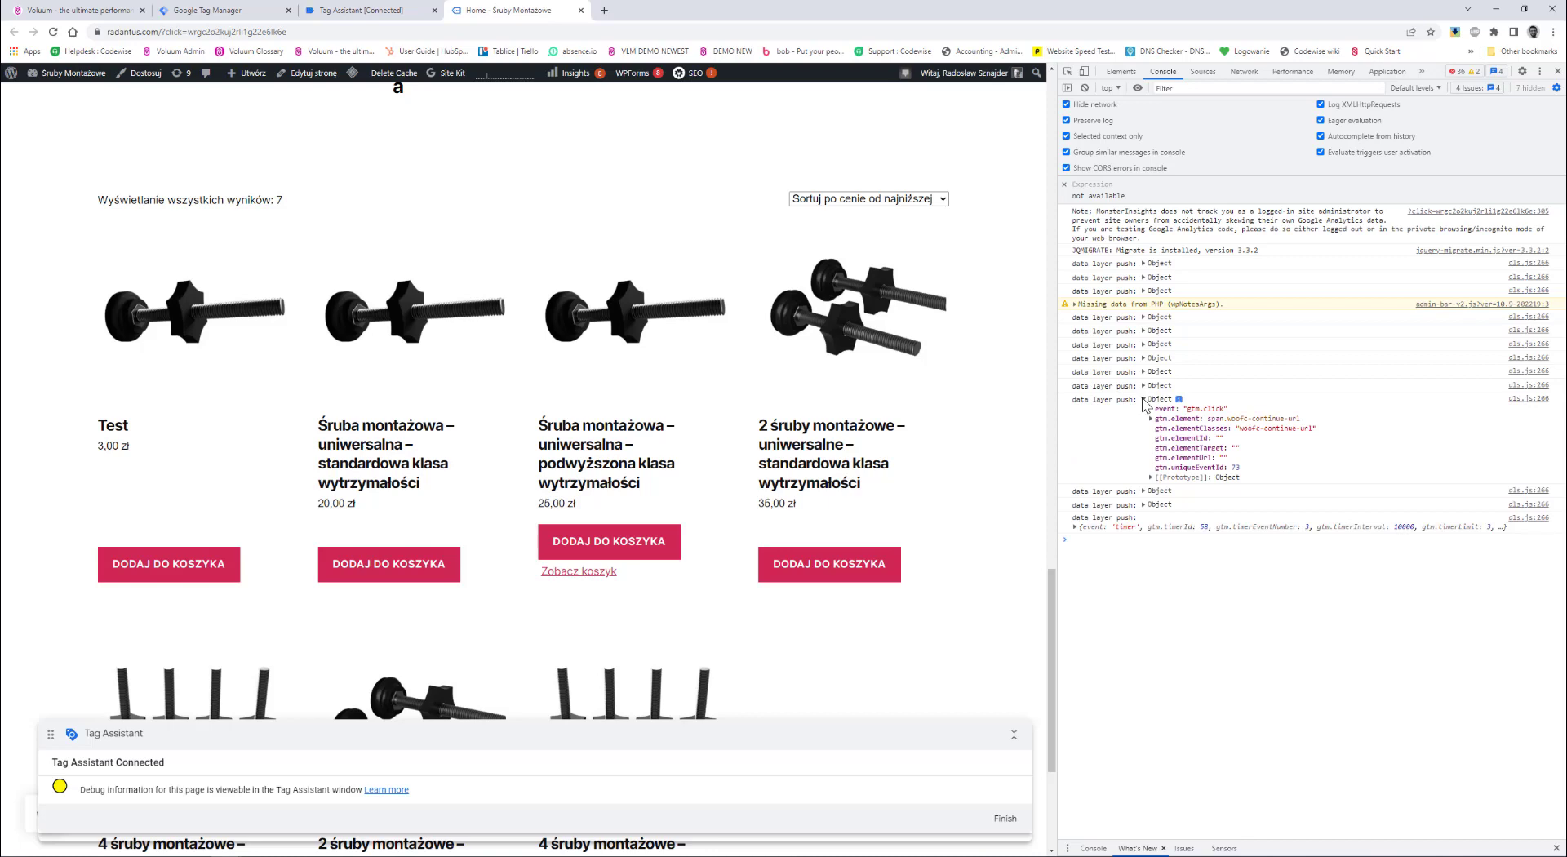
left_click(1144, 399)
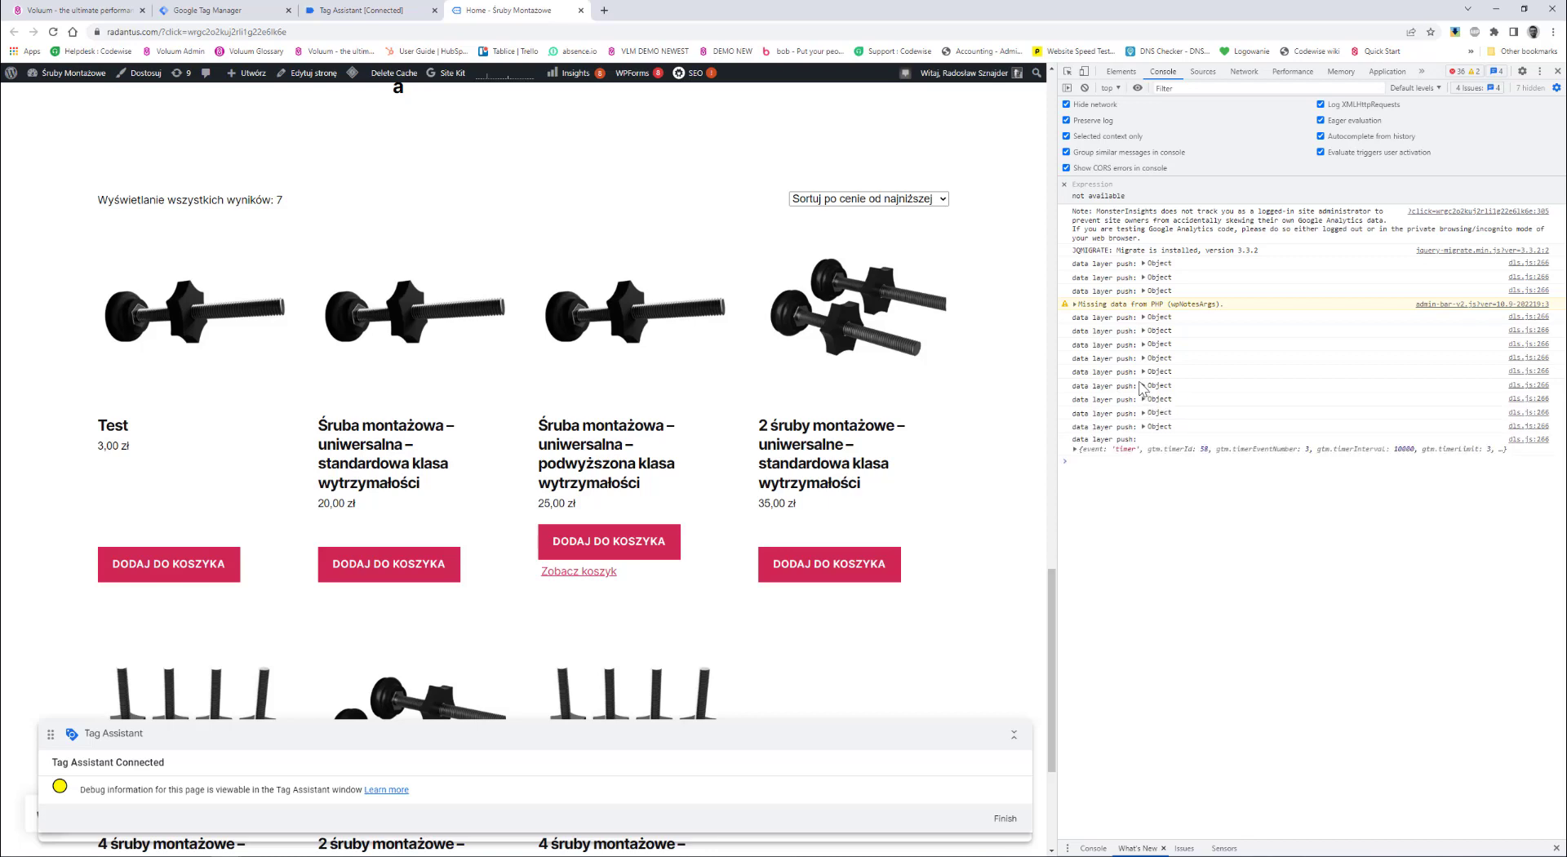
left_click(1143, 385)
left_click(1144, 385)
left_click(1144, 372)
left_click(1144, 372)
left_click(1143, 359)
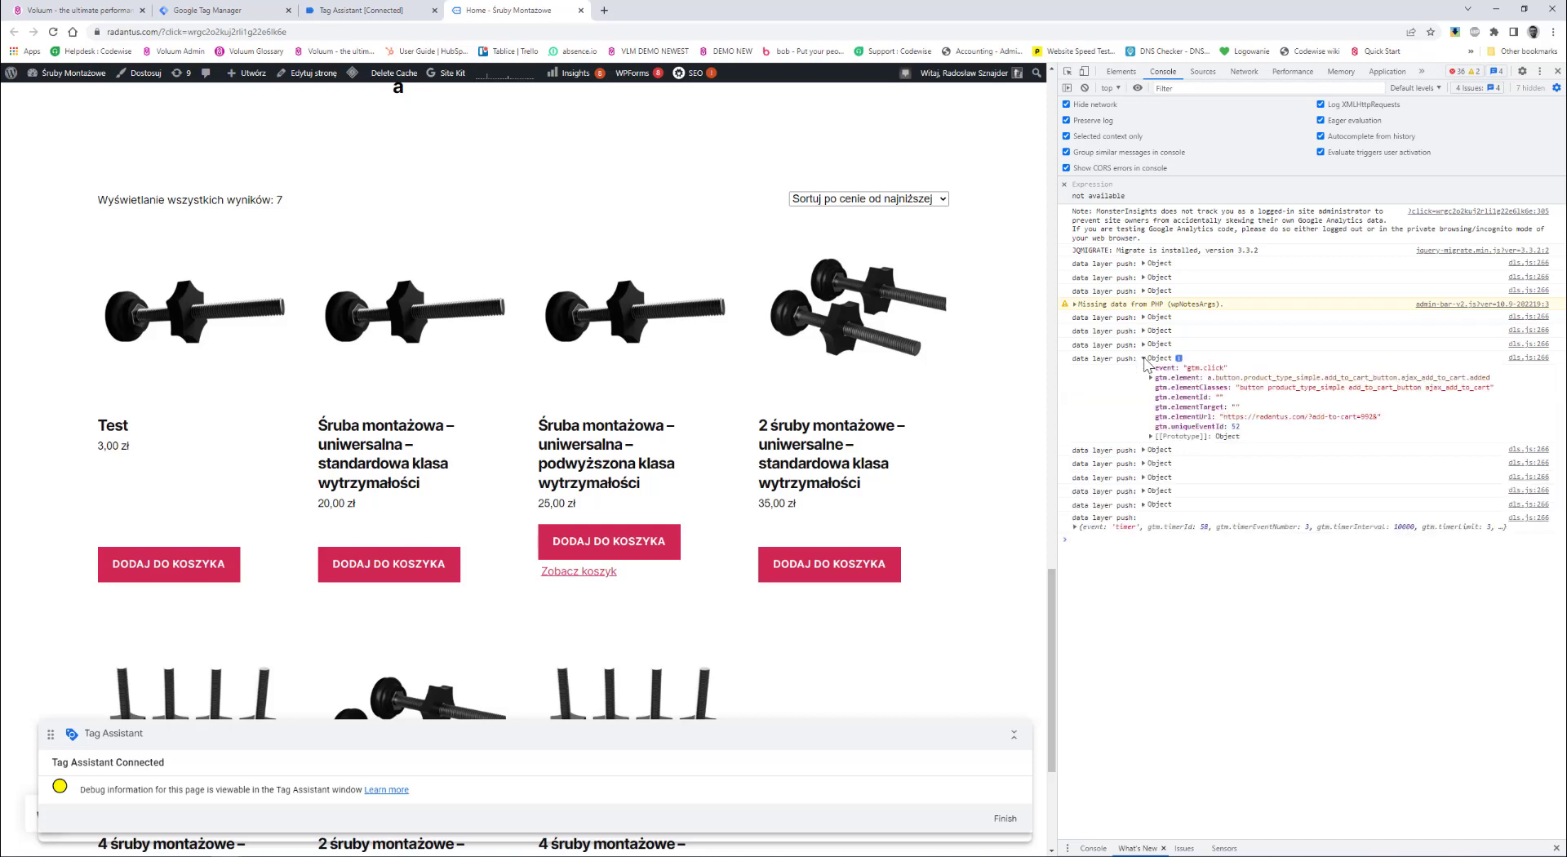
left_click(1143, 358)
left_click(1143, 344)
left_click(1144, 344)
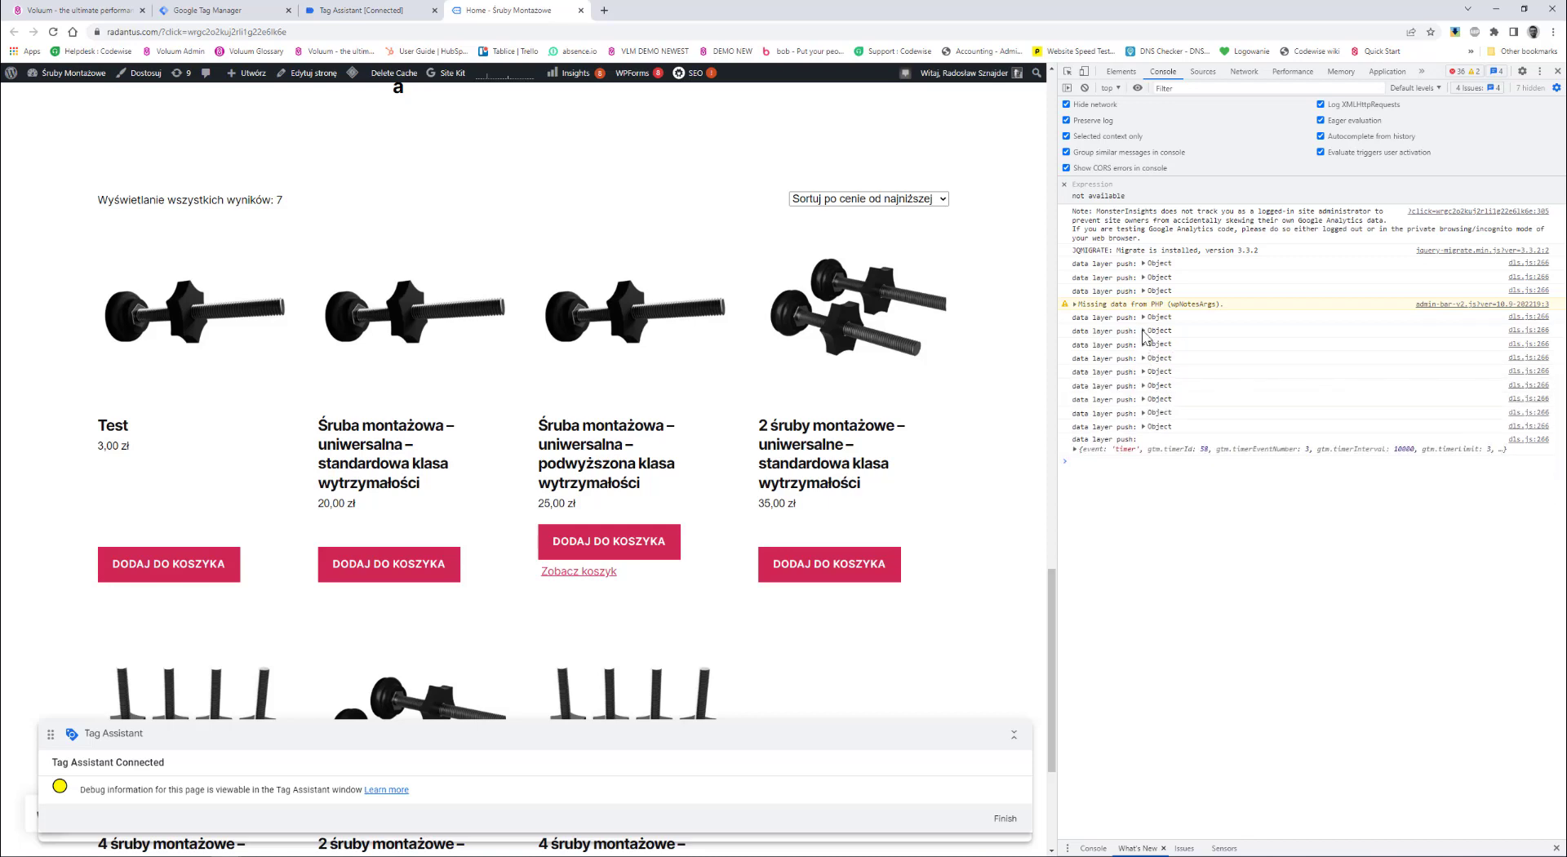
left_click(1144, 331)
left_click(1143, 330)
left_click(1144, 317)
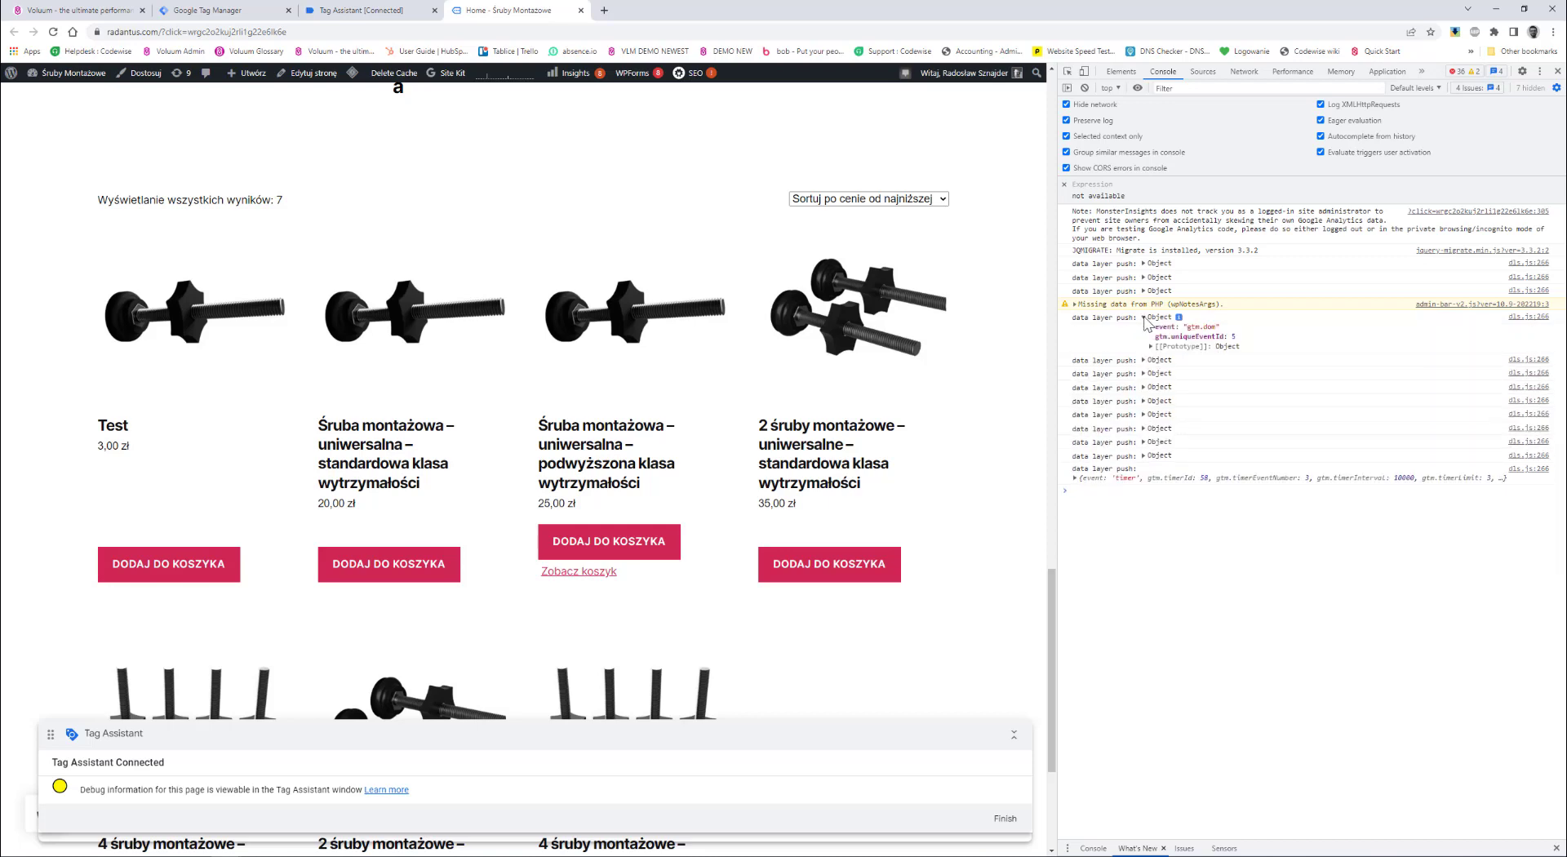
left_click(1144, 318)
left_click(1143, 290)
left_click(1143, 291)
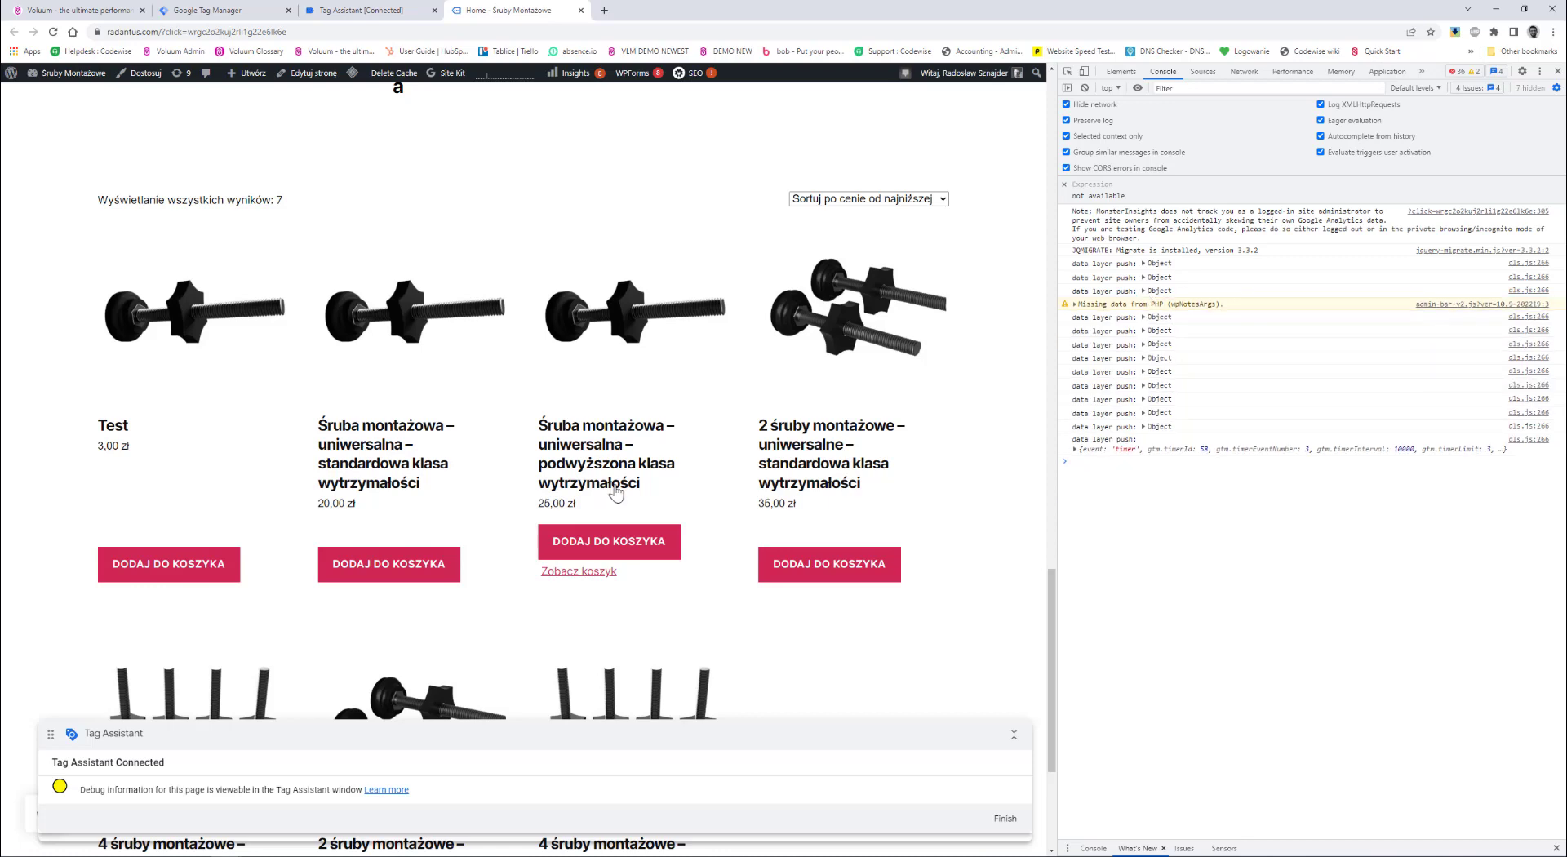
Add the 25,00 zł higher-strength screw to the cart again and expand the resulting add_to_cart push in the console.
scroll(619, 460, "down", 1)
scroll(621, 464, "down", 1)
left_click(594, 428)
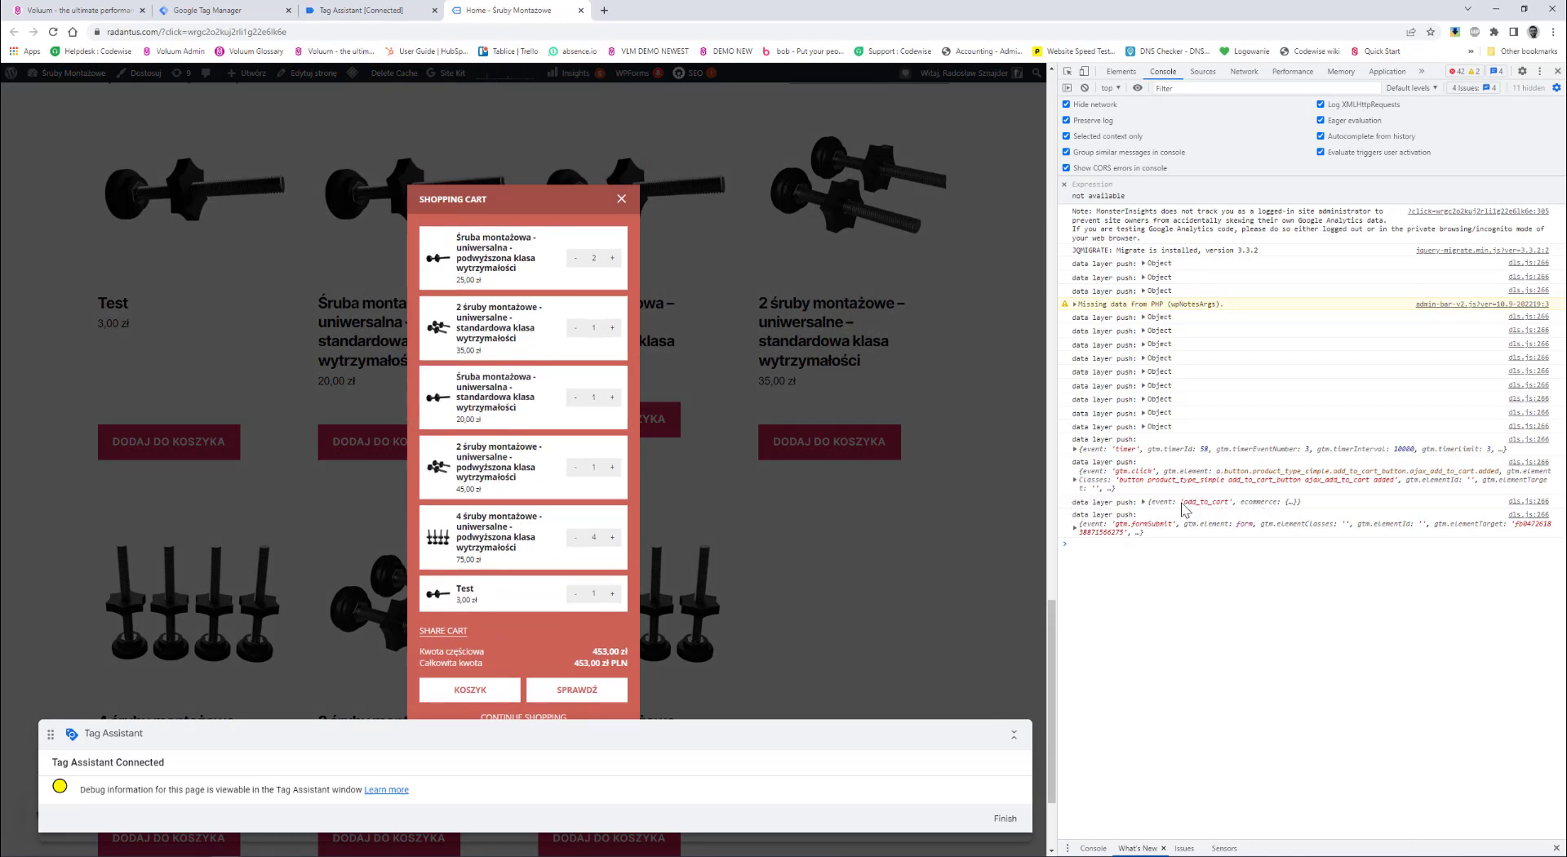
left_click(1143, 502)
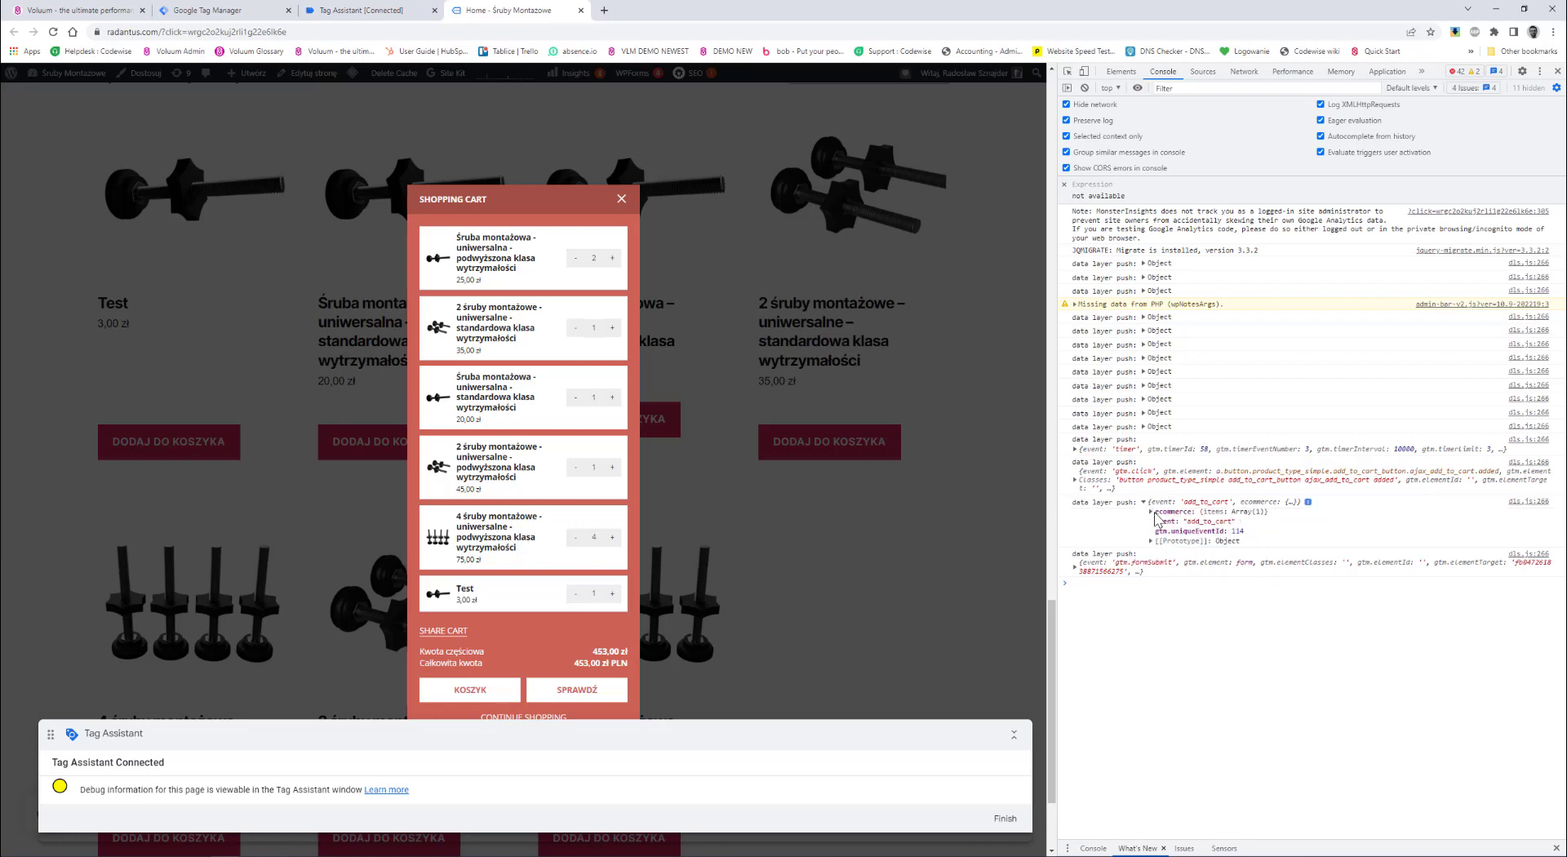
In Tag Manager, open the Test Data Layer variable's configuration and highlight the ecommerce part of its Data Layer Variable Name.
left_click(245, 6)
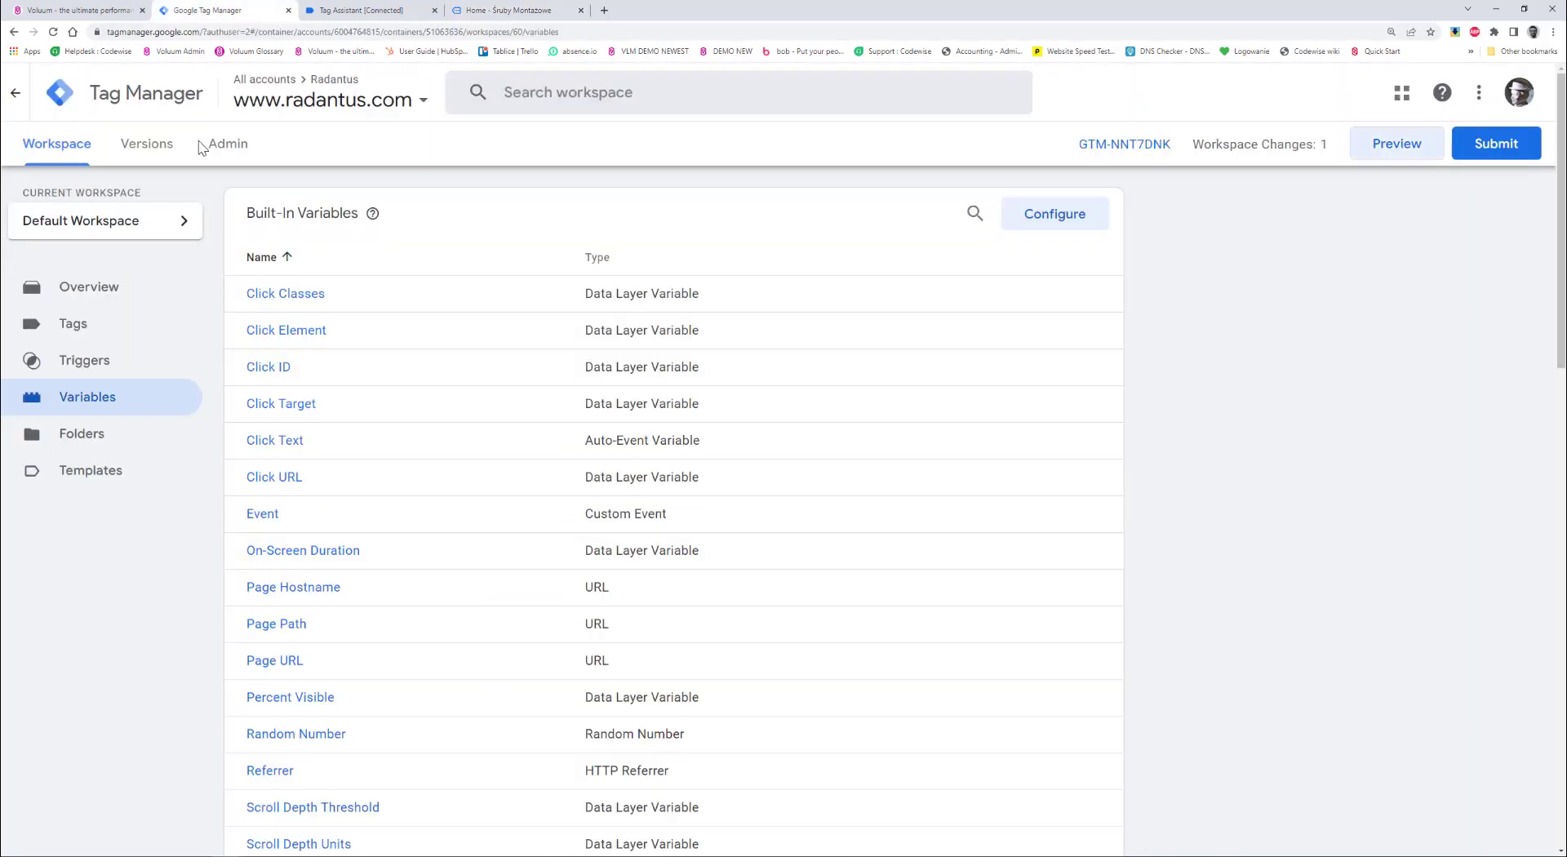
scroll(286, 461, "down", 10)
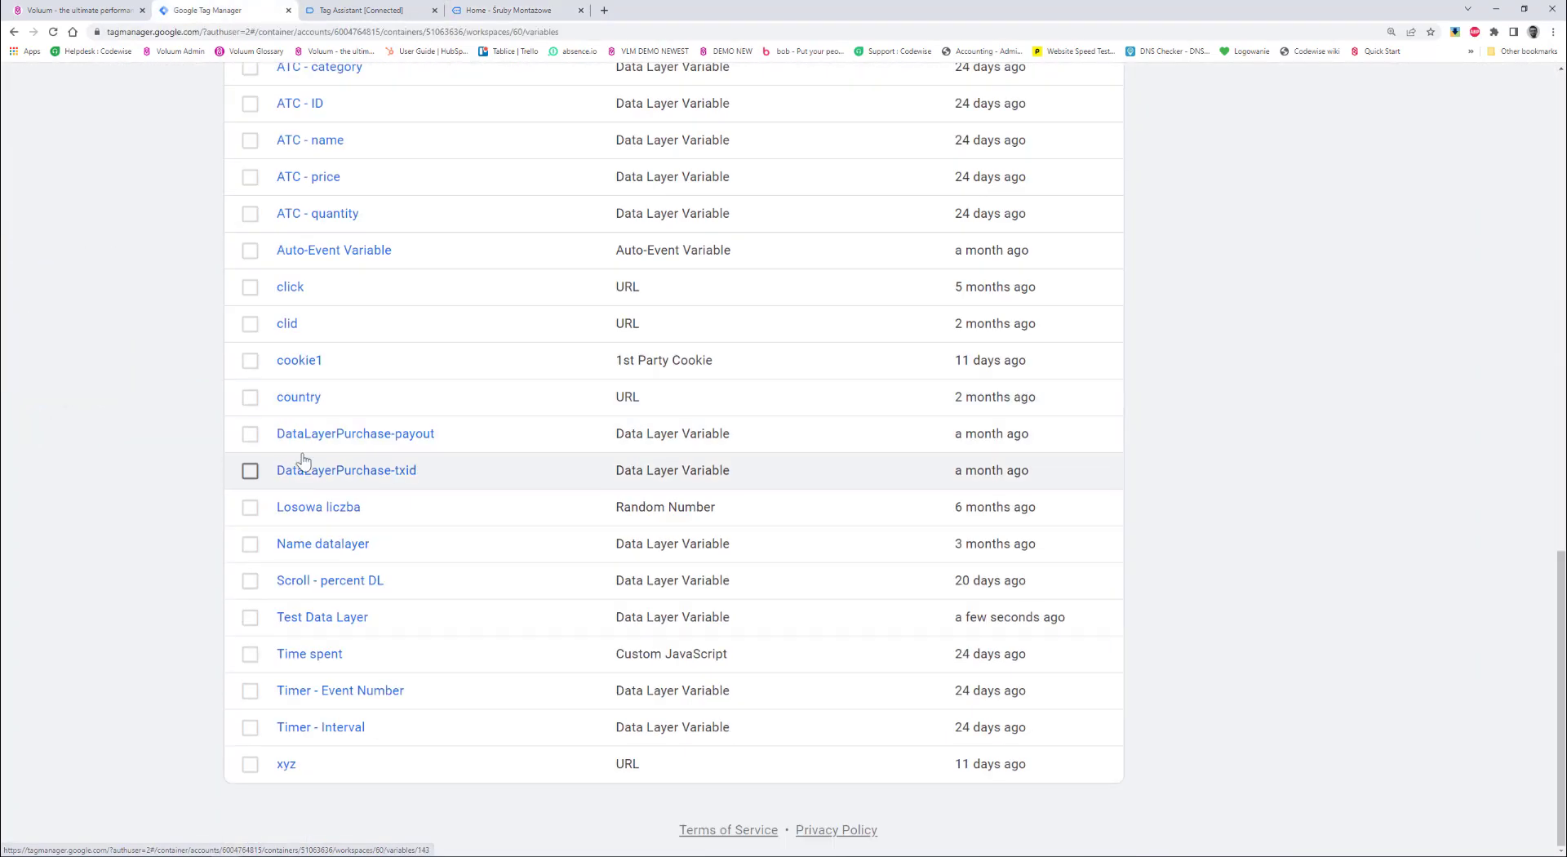
left_click(339, 619)
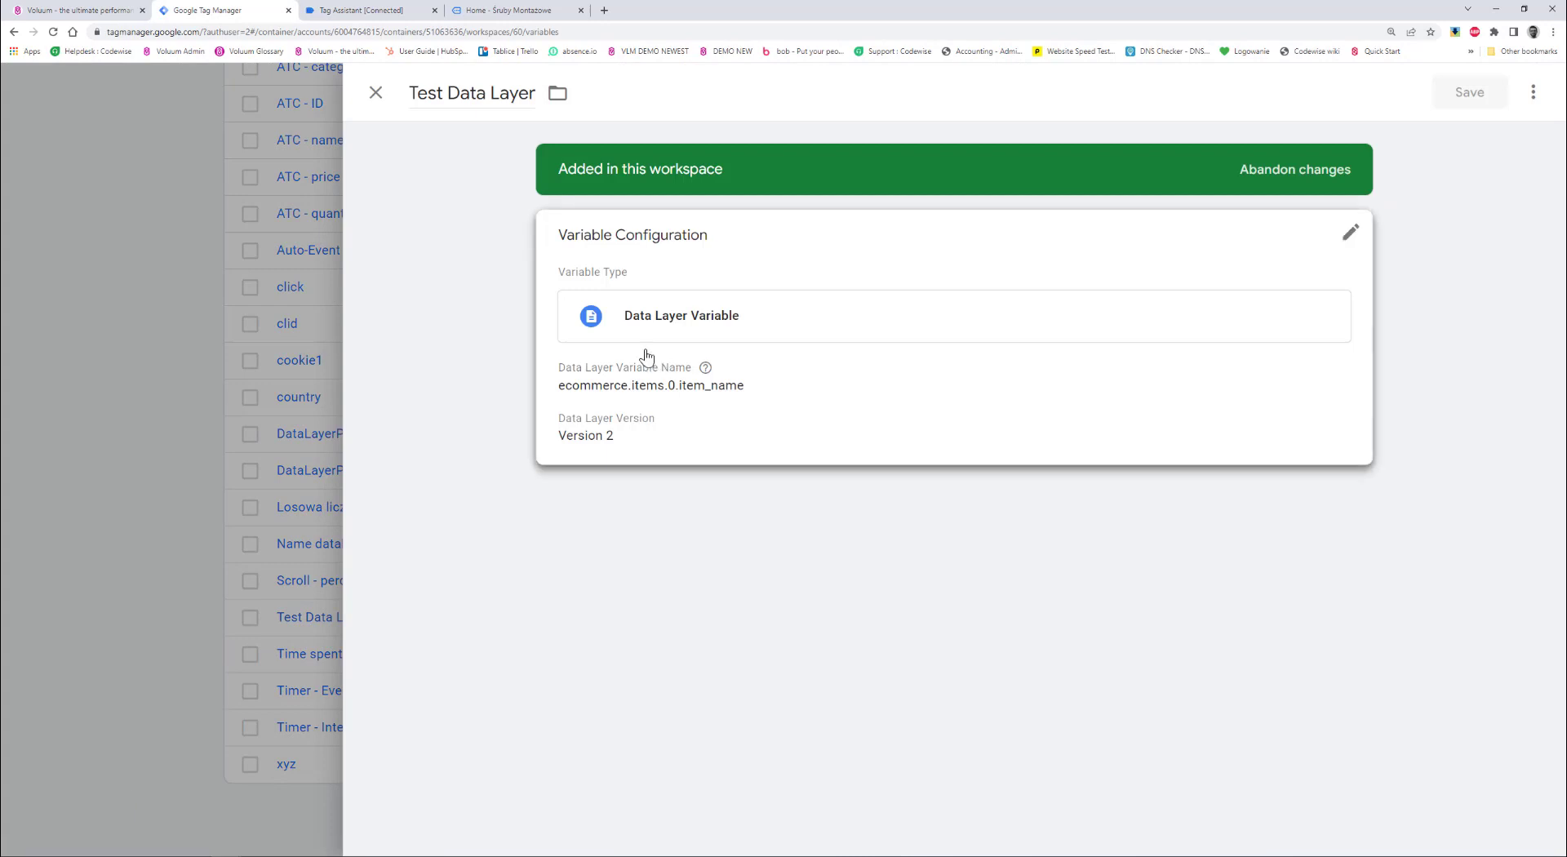
left_click(633, 387)
left_click_drag(570, 421, 636, 426)
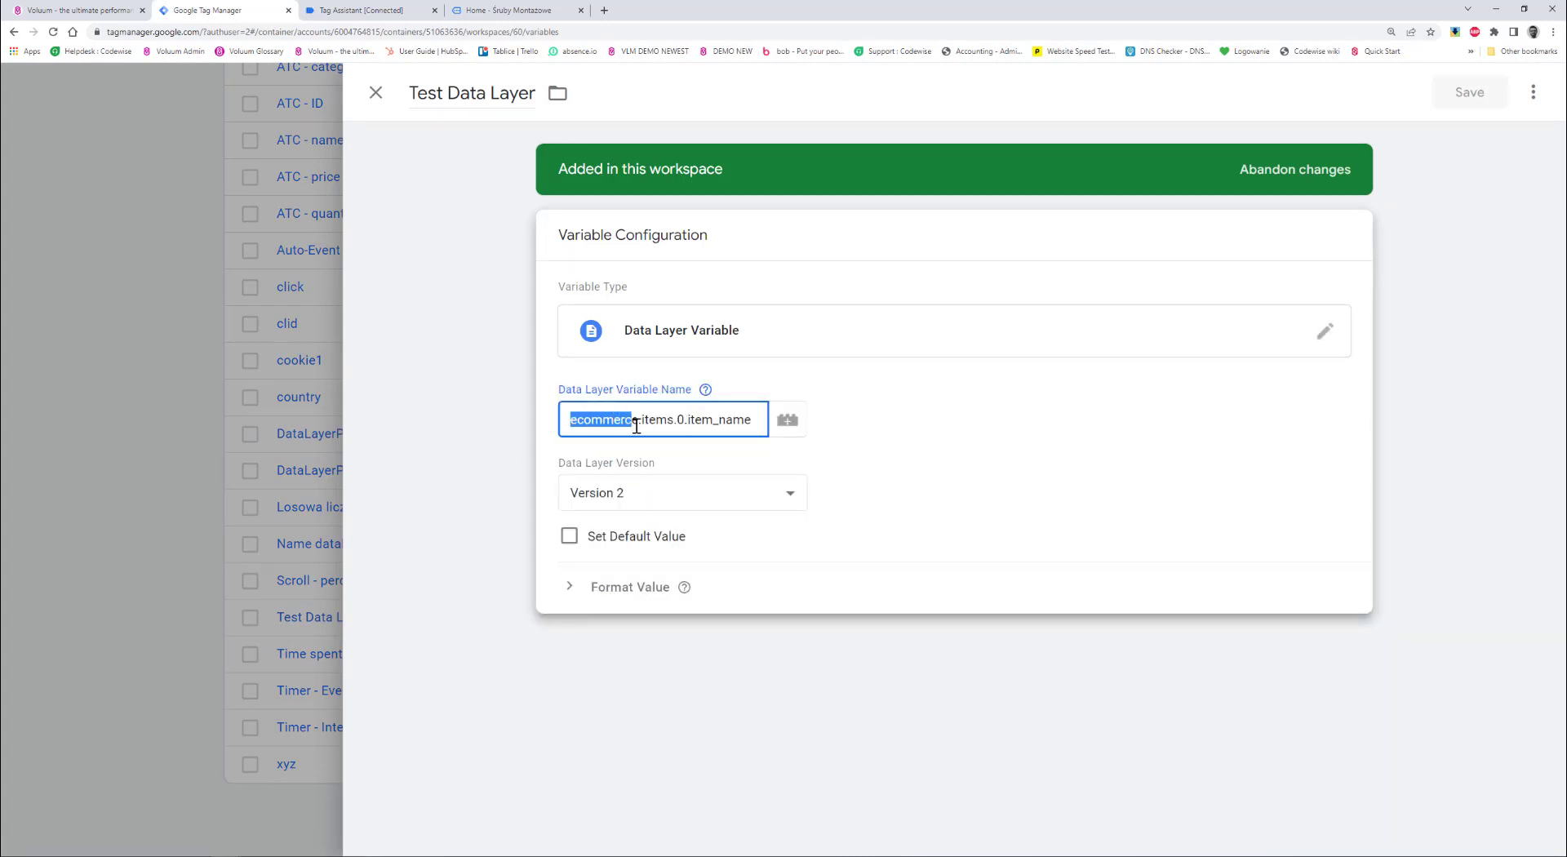
Expand ecommerce, items and element 0 of the console's add_to_cart push, comparing each level with the Test Data Layer variable's path.
left_click(480, 9)
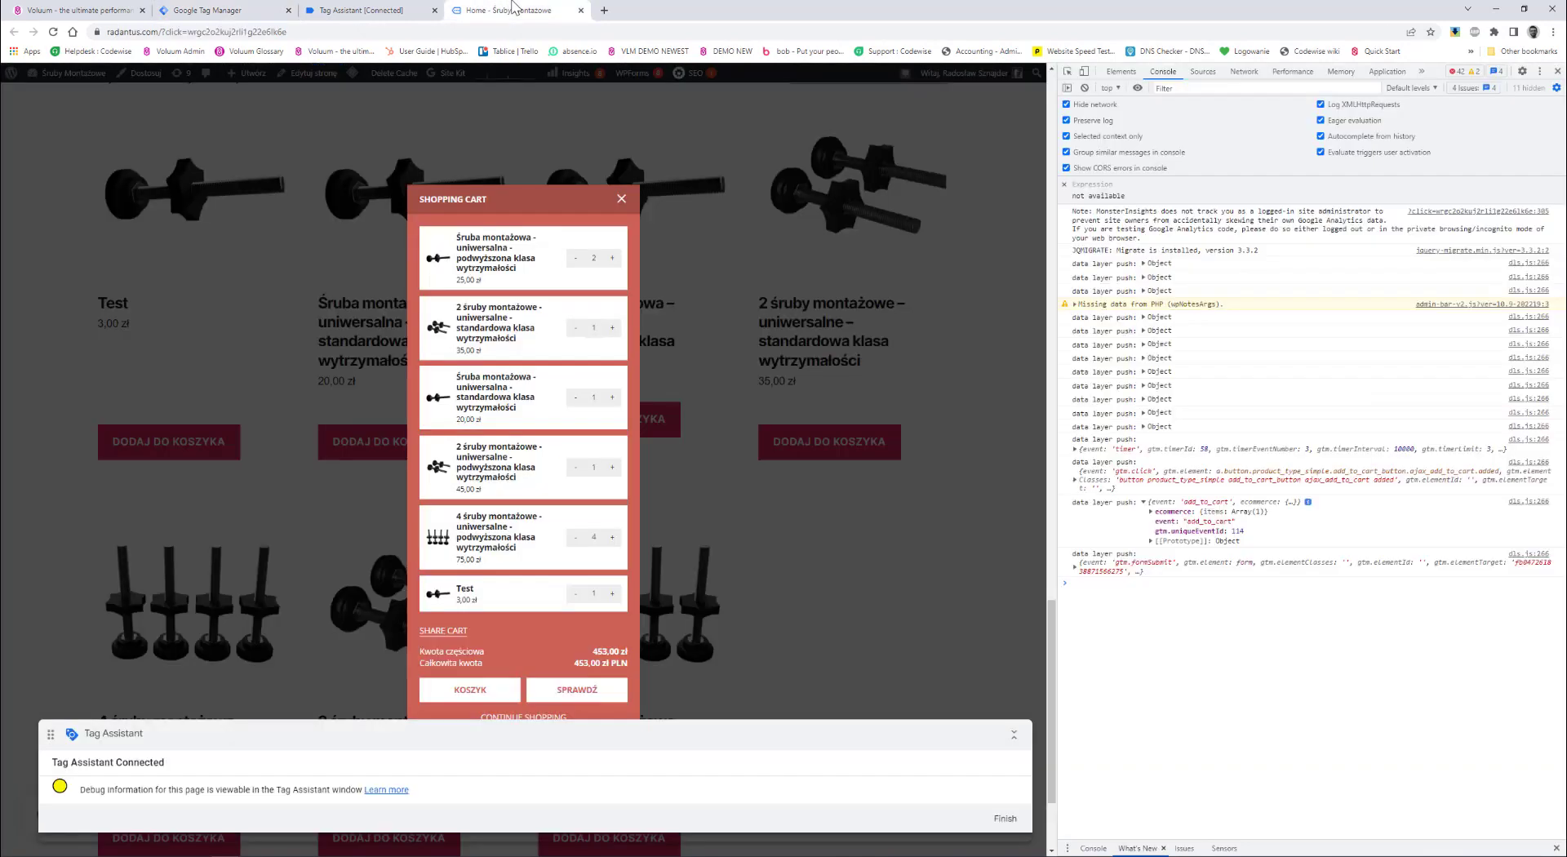
left_click(1152, 513)
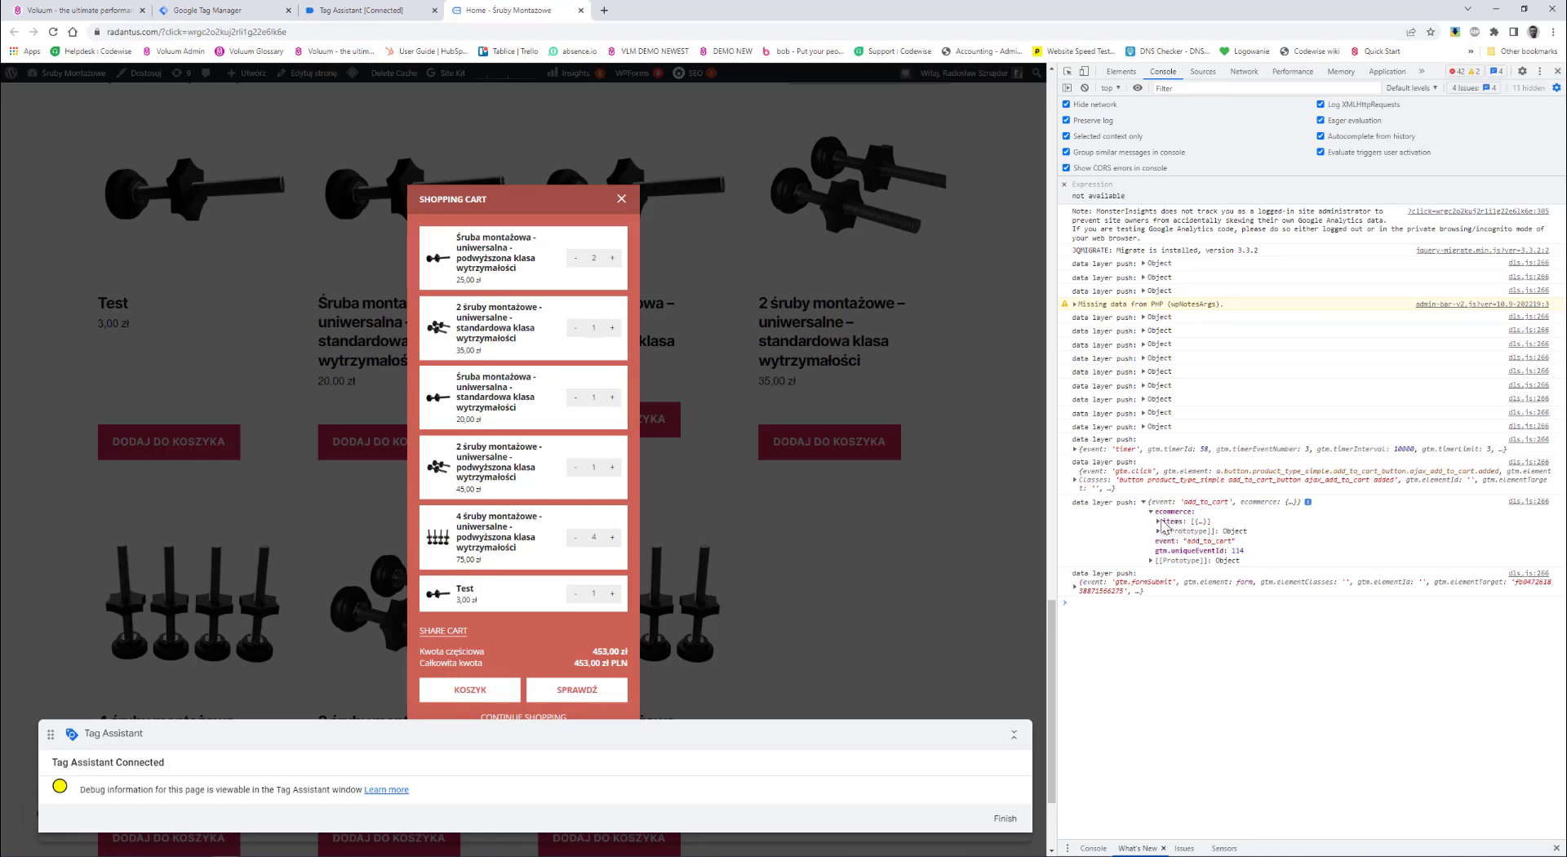
left_click(325, 8)
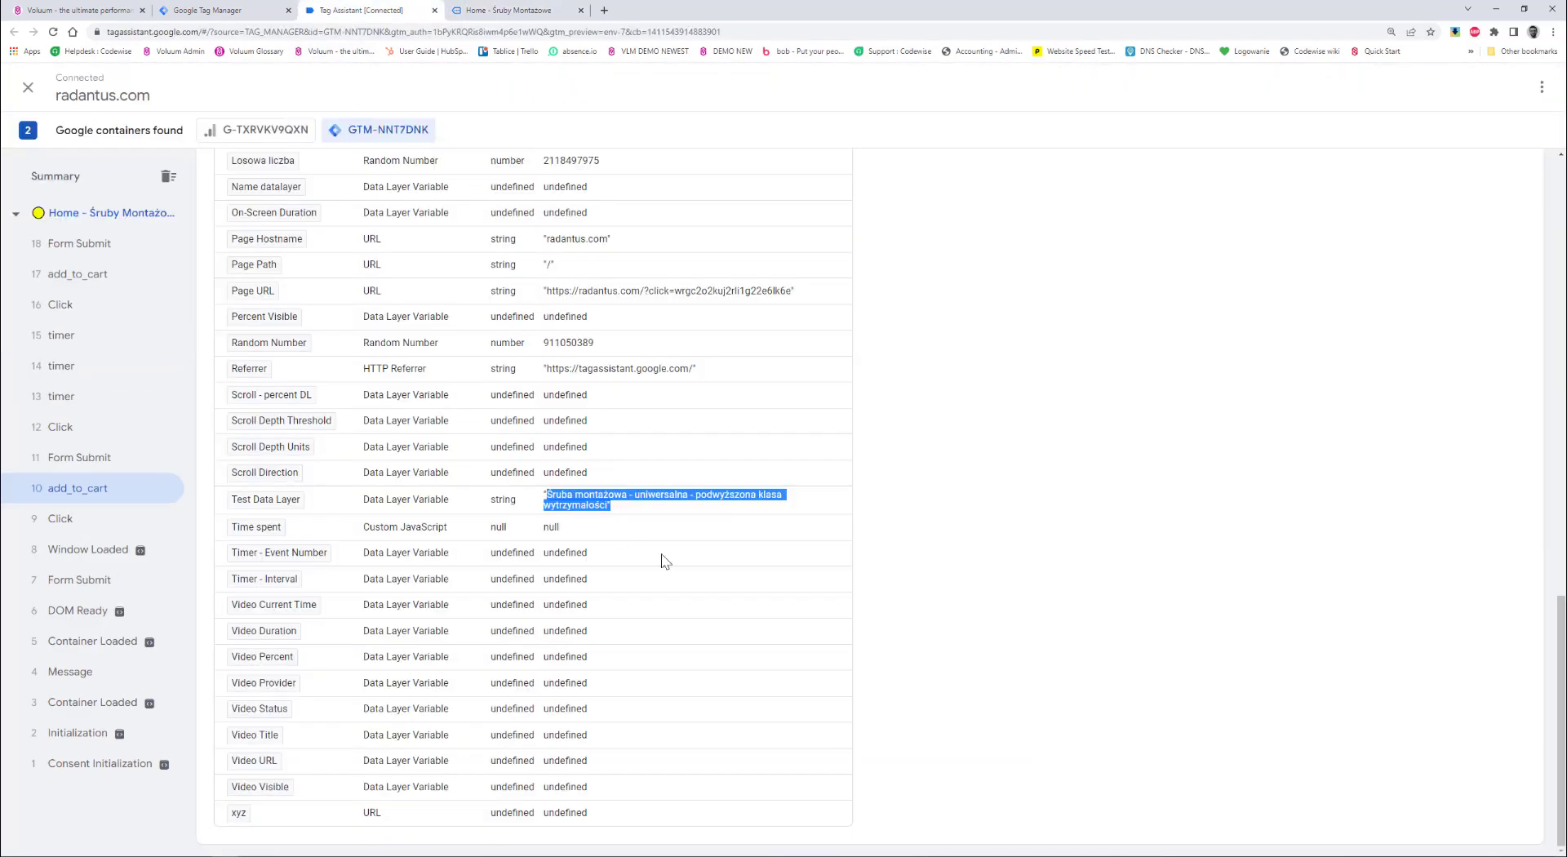
left_click(217, 10)
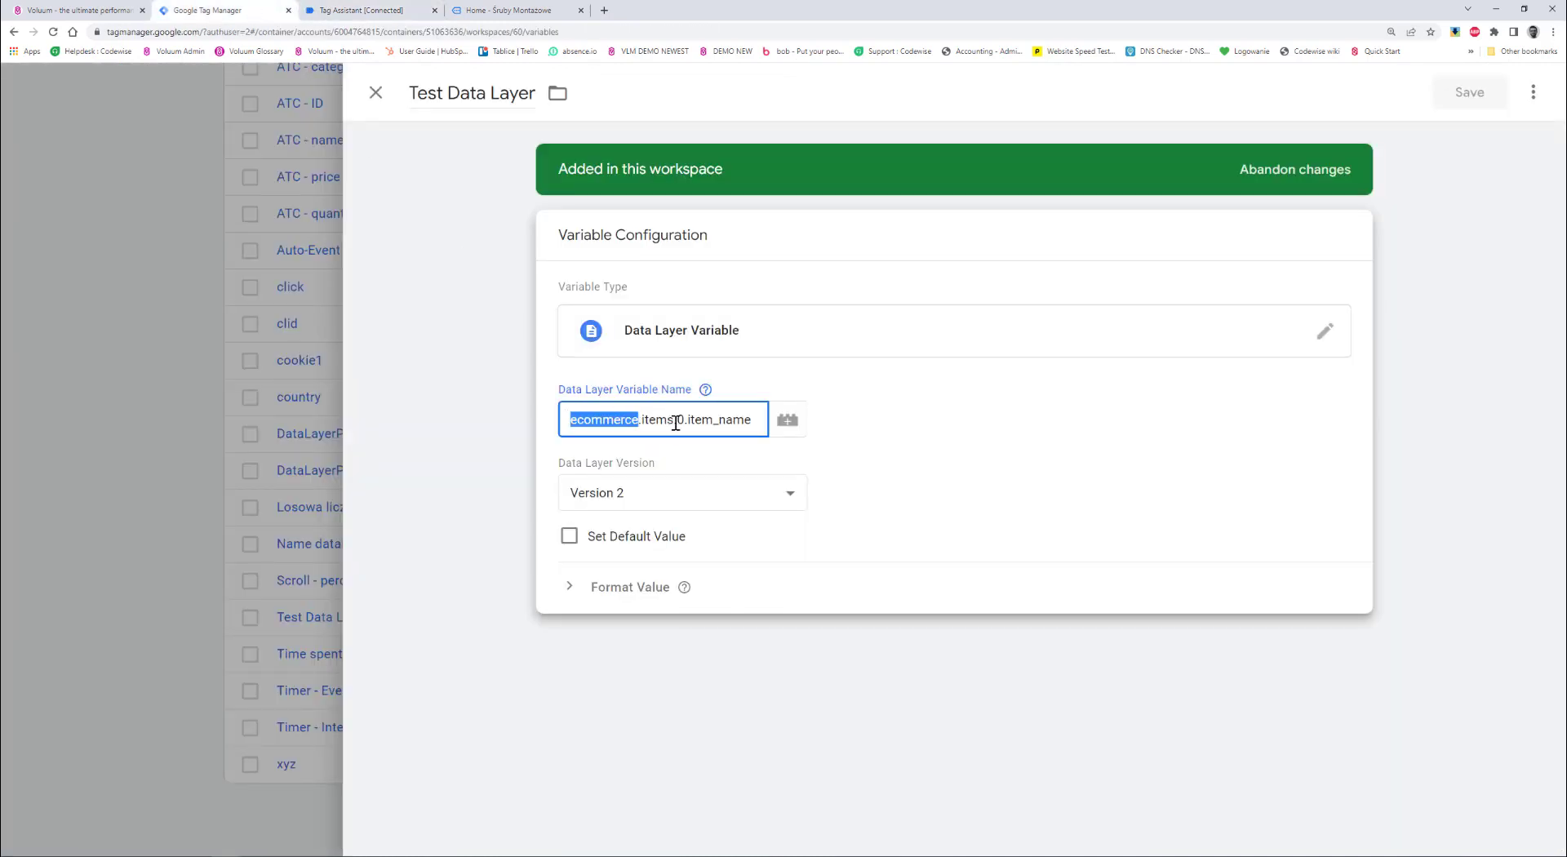
left_click(510, 10)
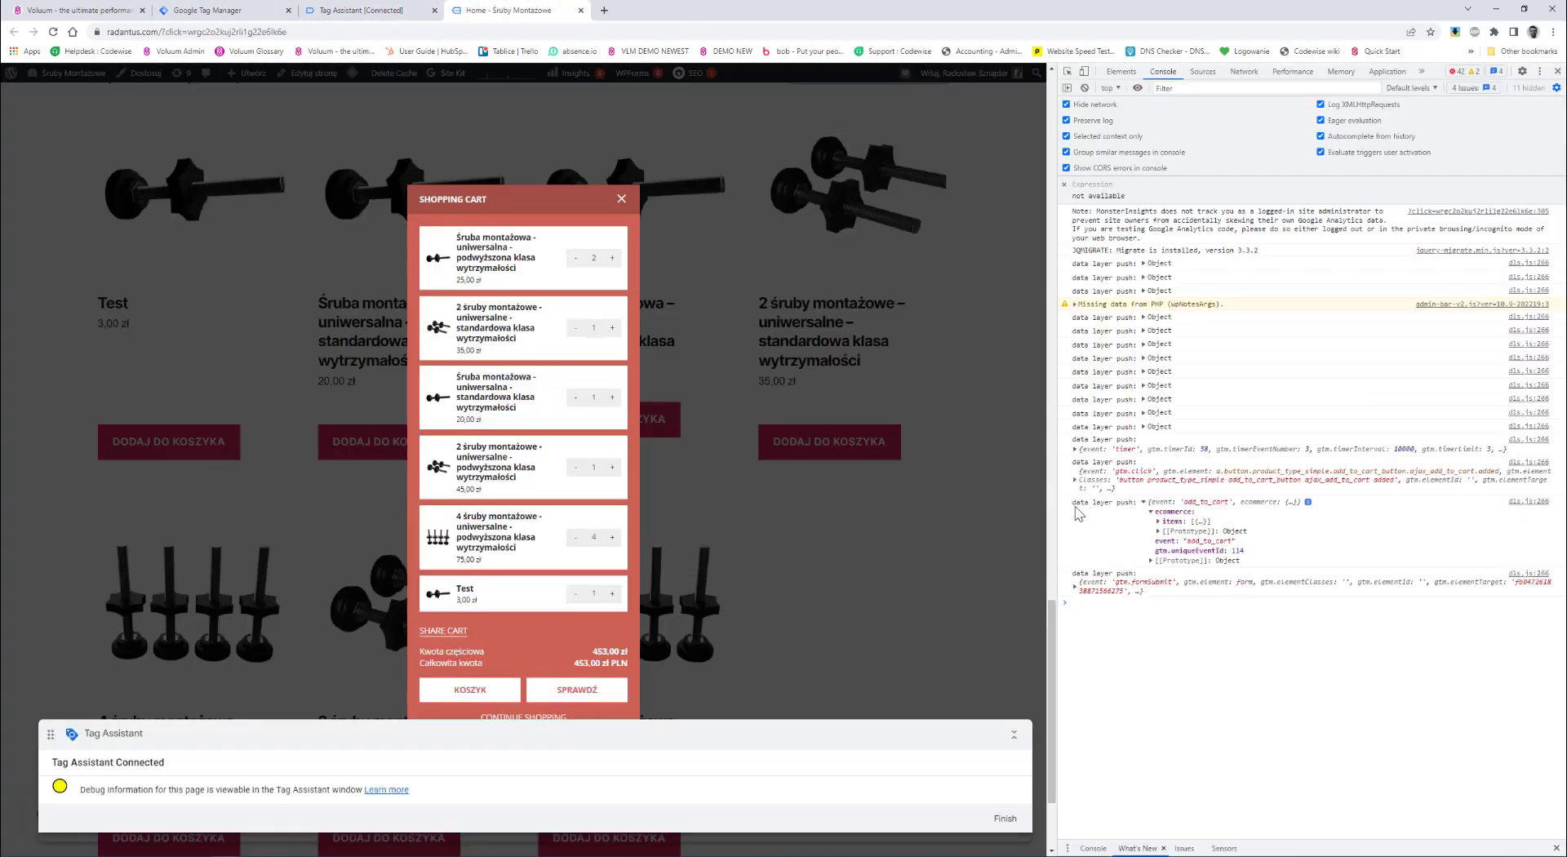
left_click(1158, 523)
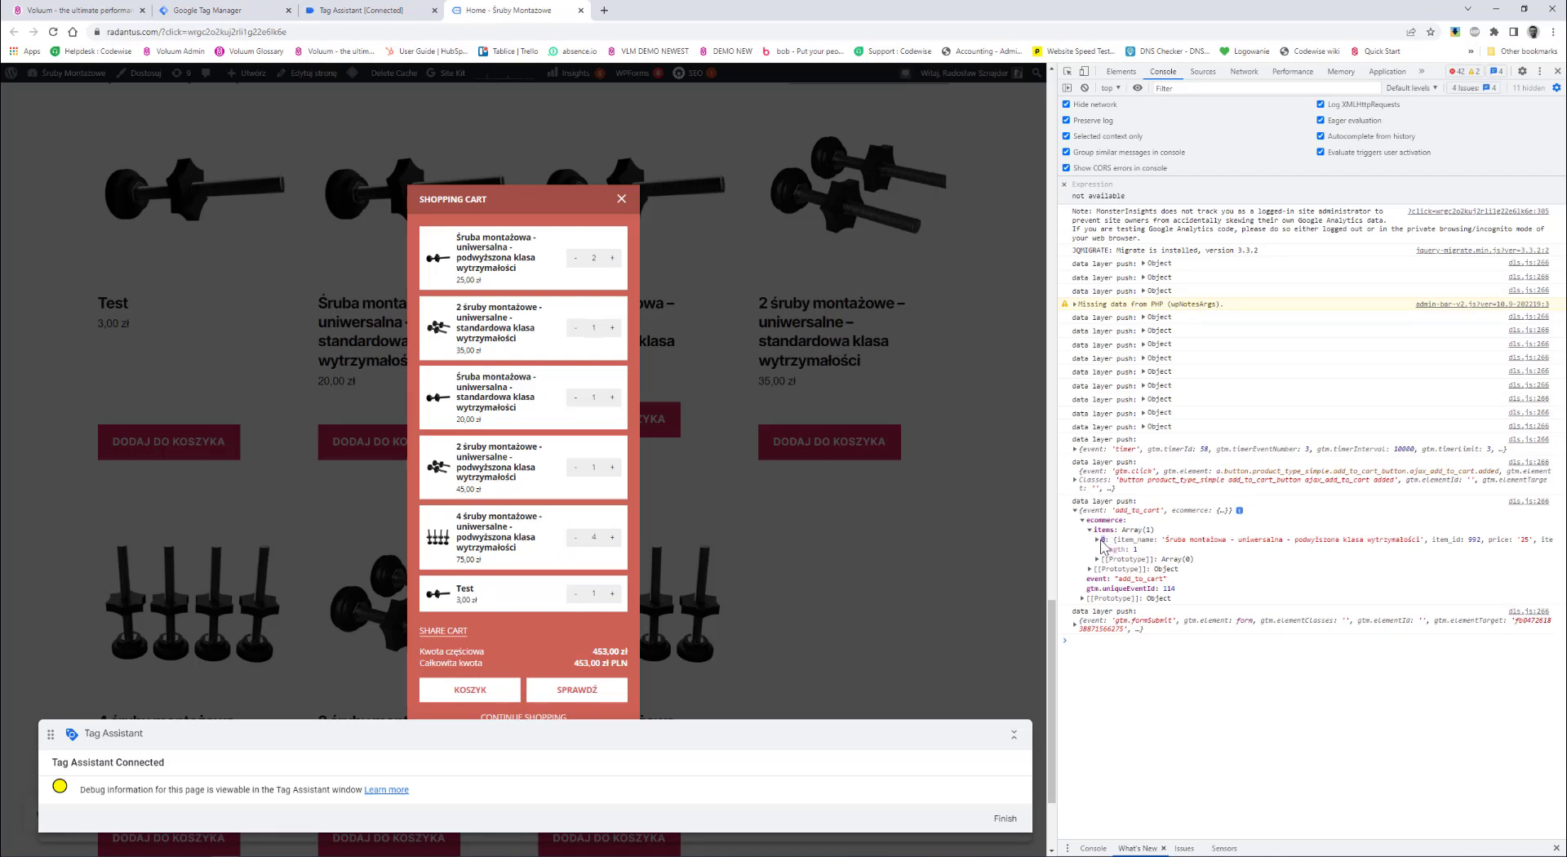
left_click(214, 10)
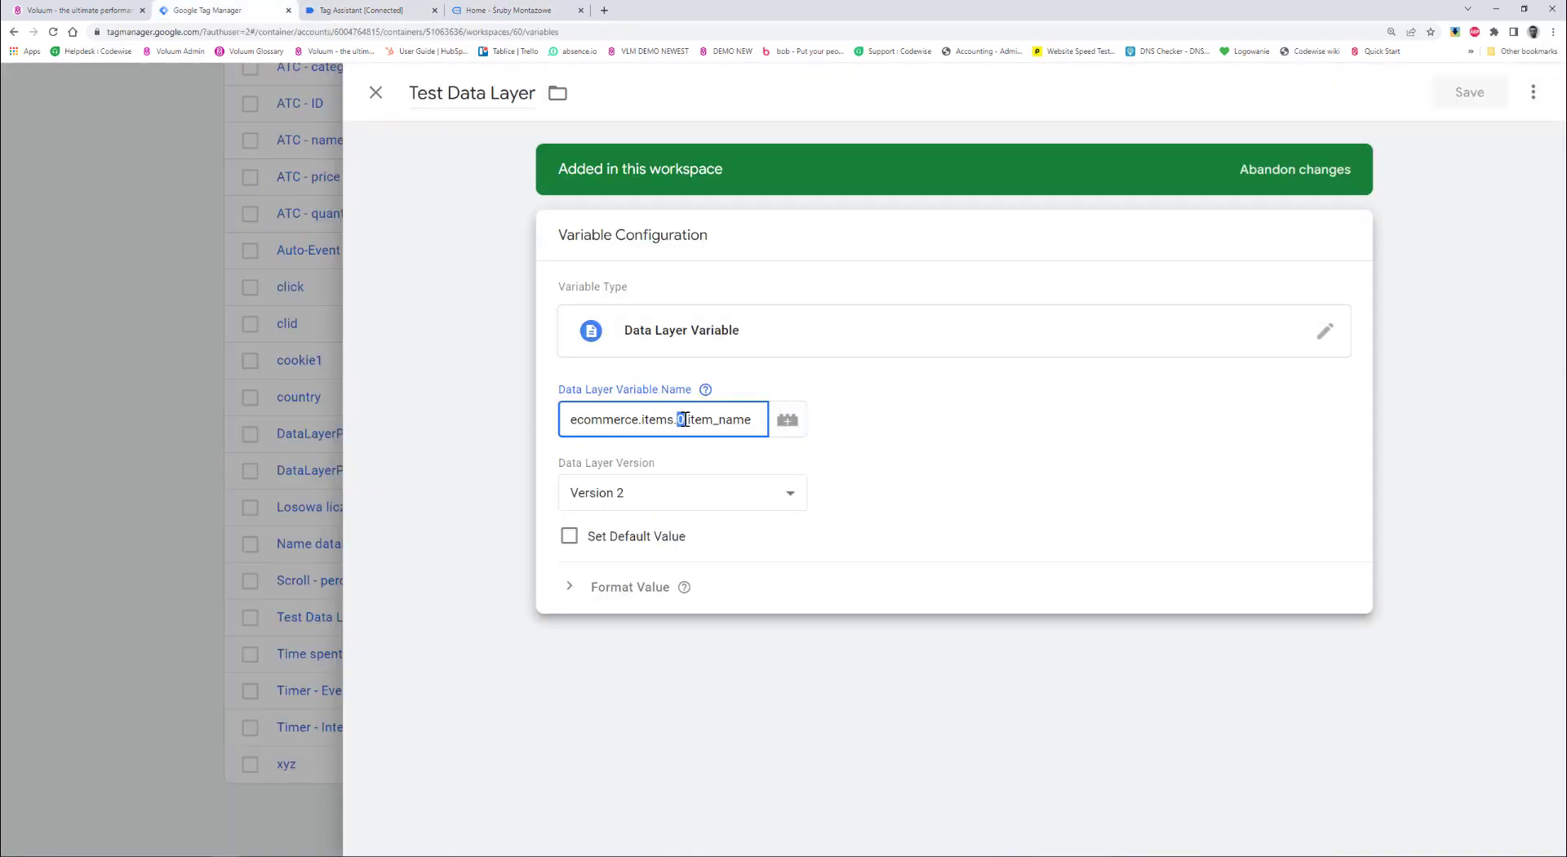
left_click(488, 8)
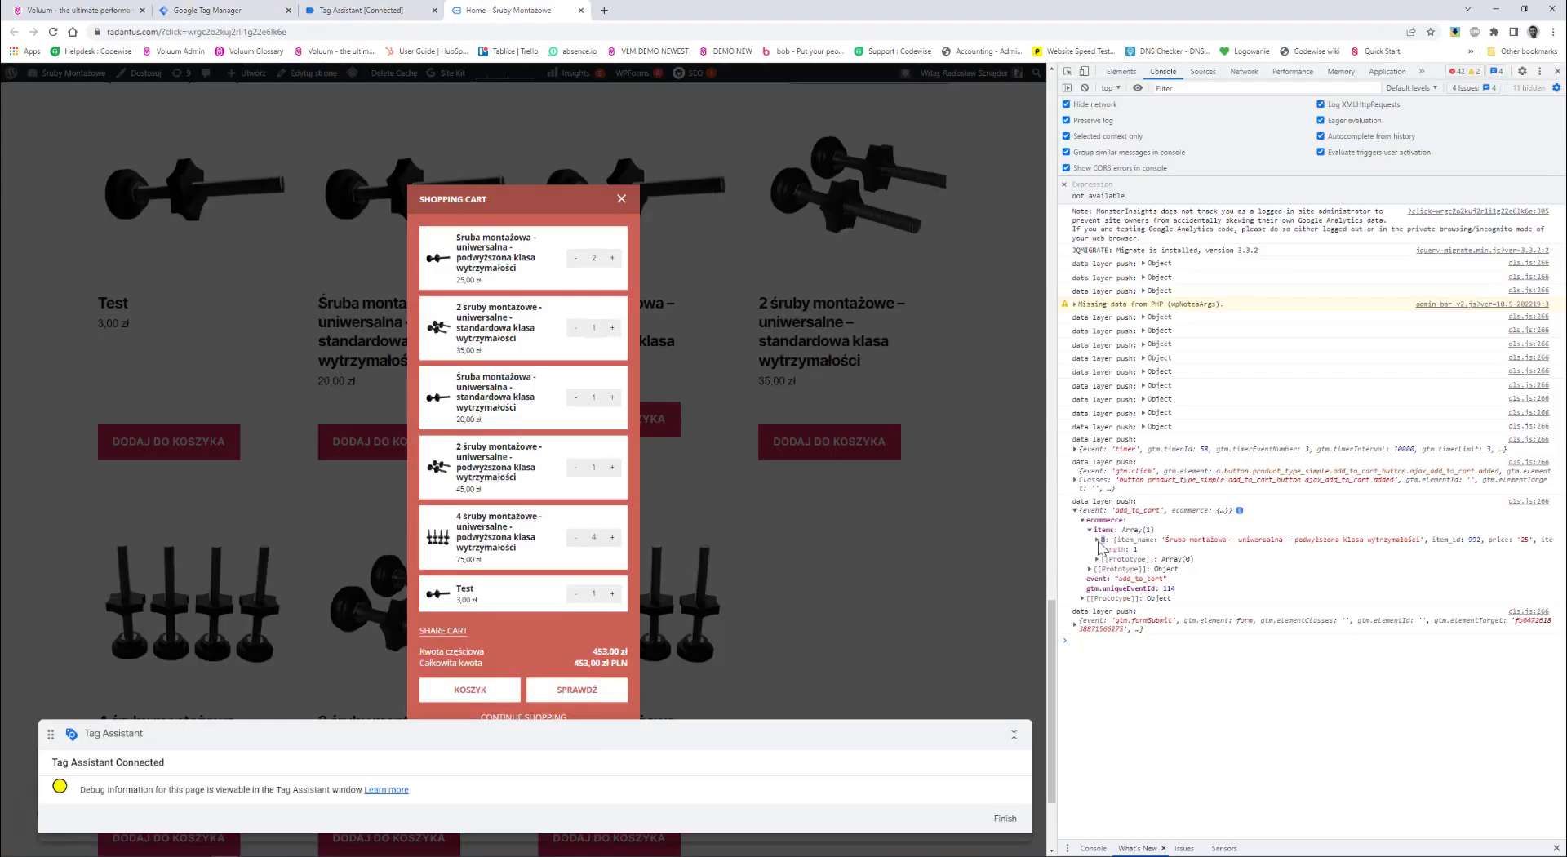
left_click(1096, 539)
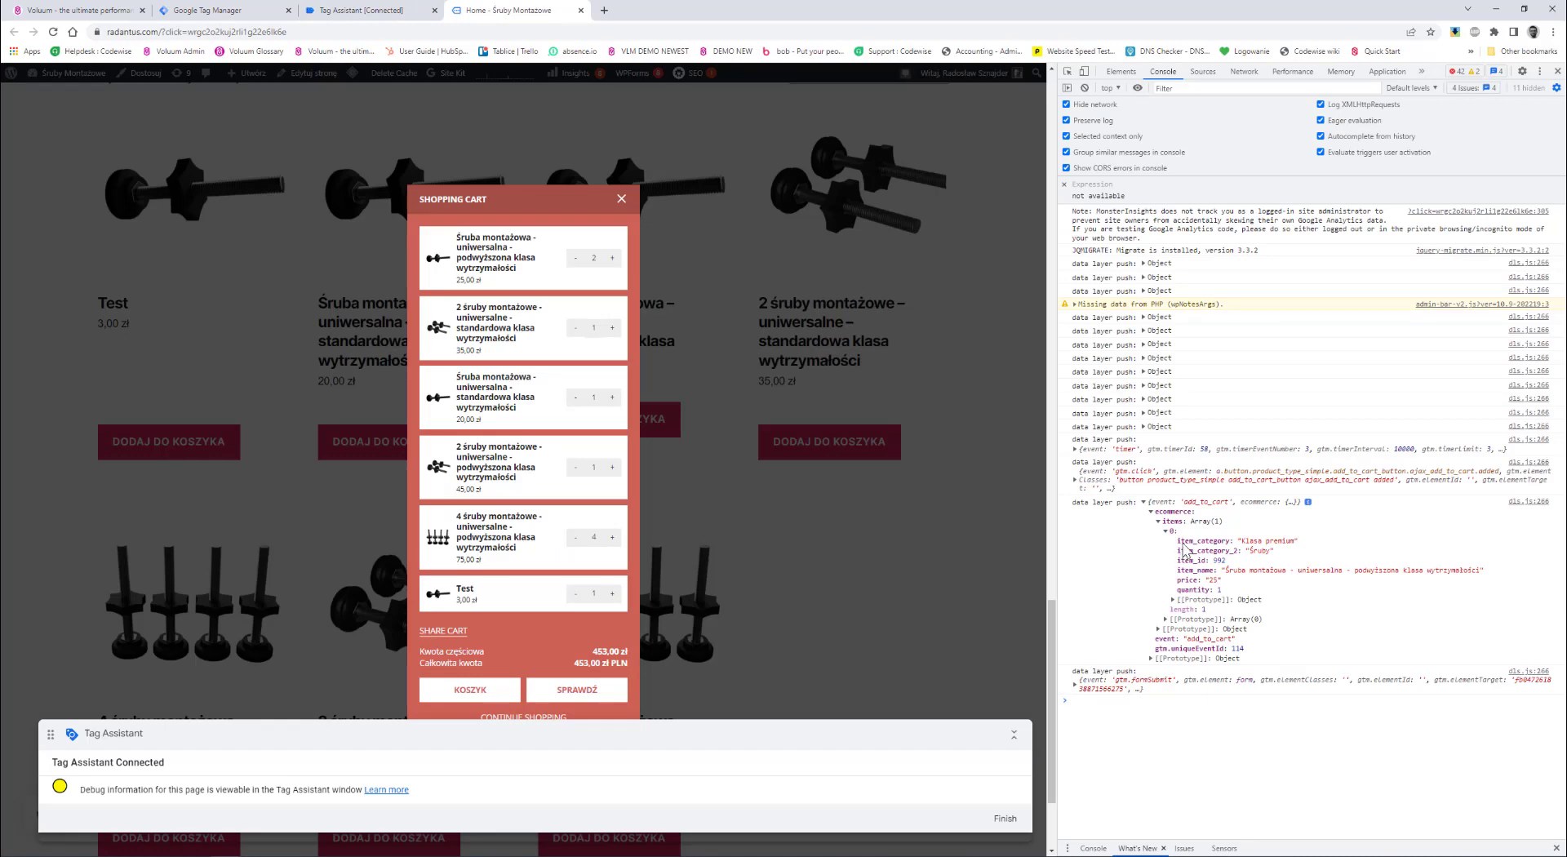
Highlight the item_name key in the console's add_to_cart push and close the Test Data Layer variable's configuration in Tag Manager.
left_click_drag(1178, 572, 1212, 575)
left_click(216, 10)
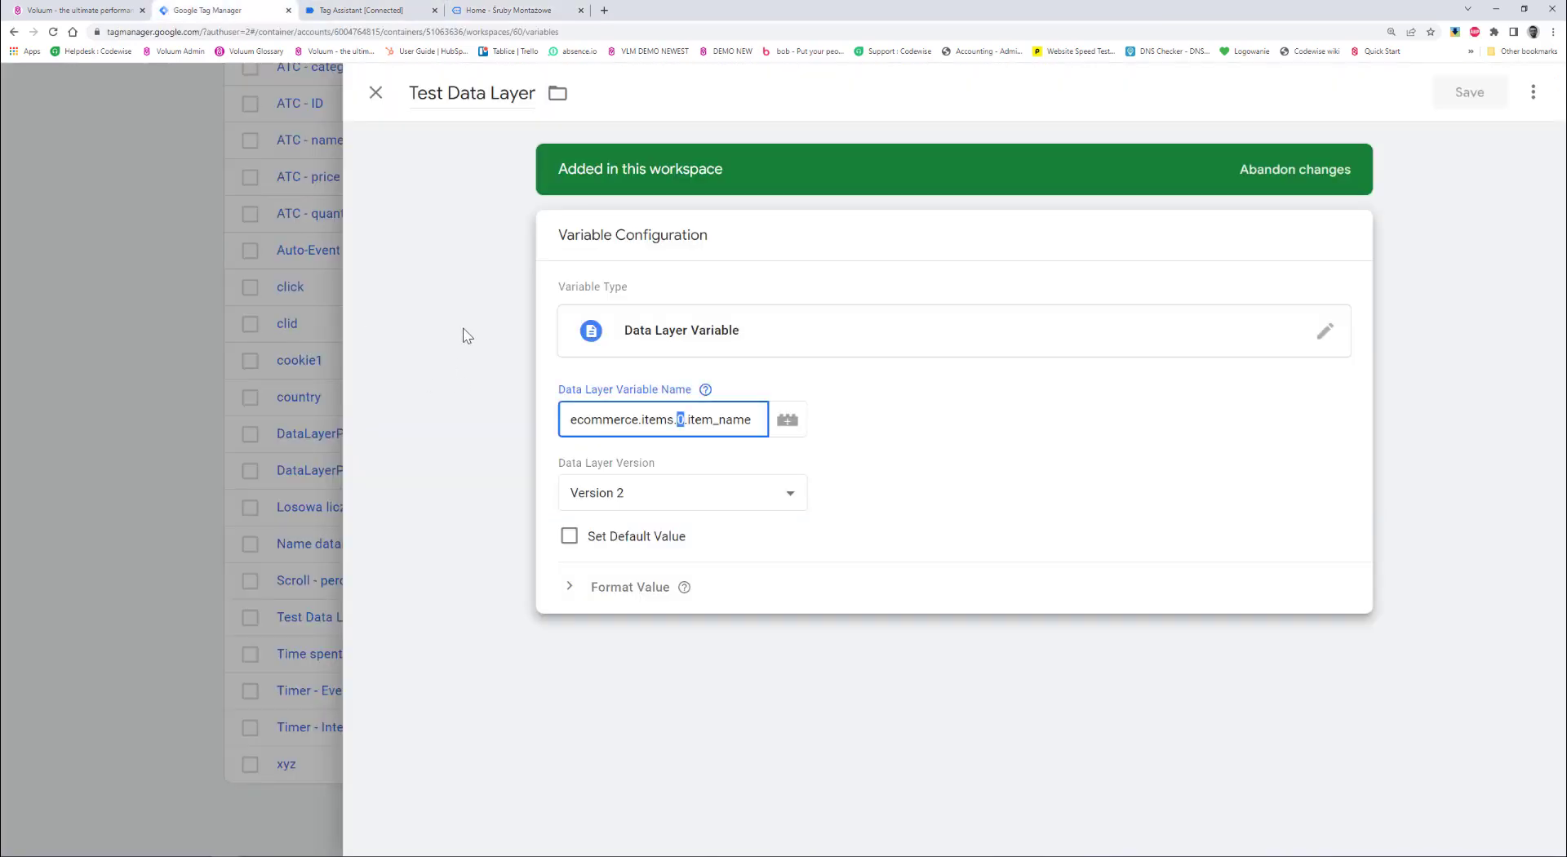
left_click(374, 93)
Open the Add To Cart postback fire tag and view its AddToCart Button click firing trigger.
scroll(140, 272, "up", 15)
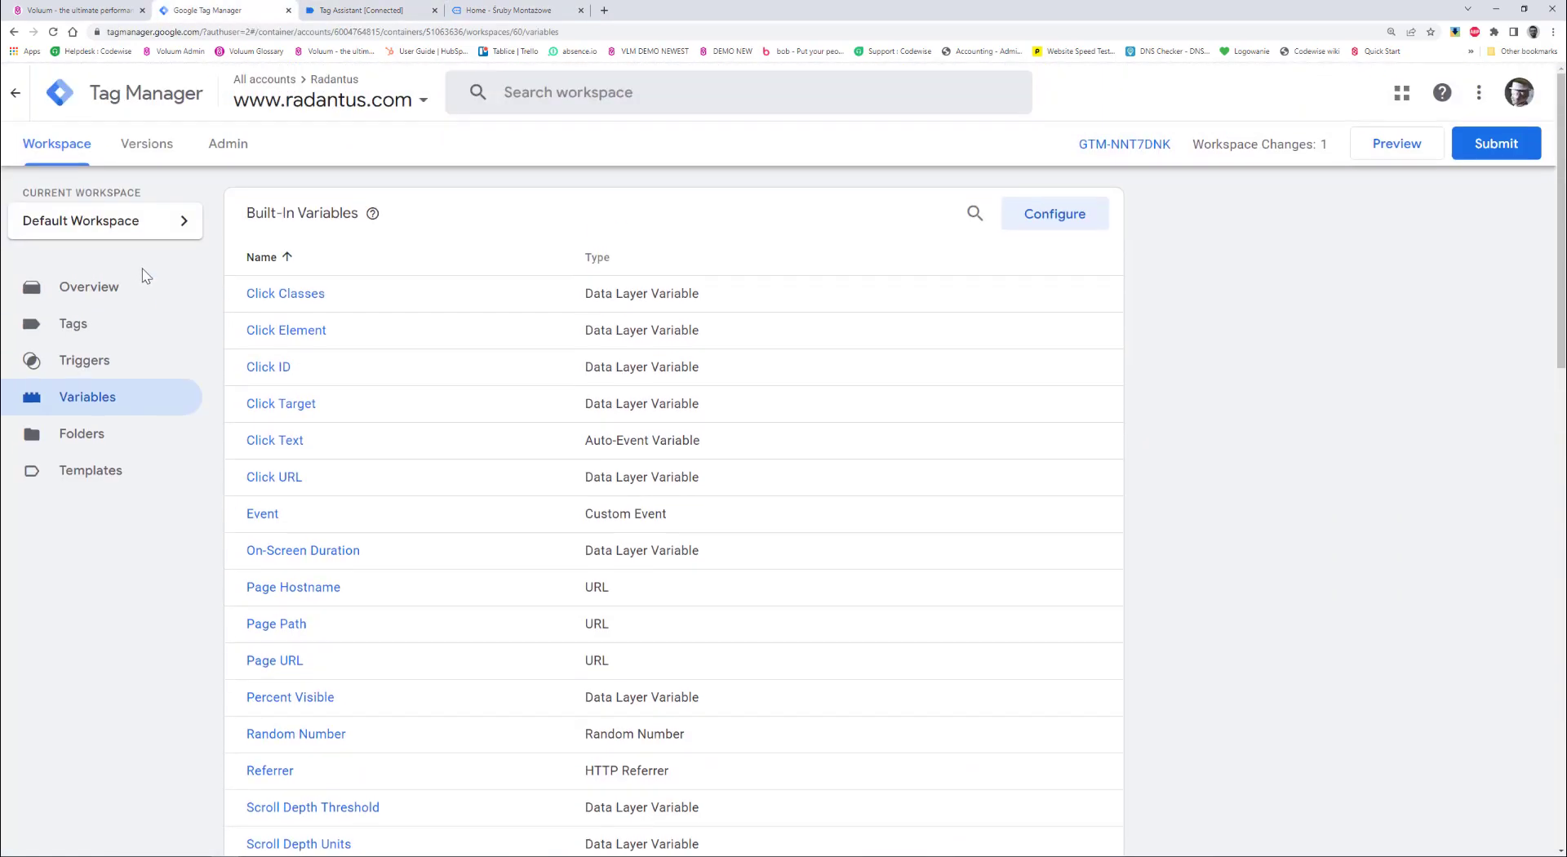
left_click(91, 267)
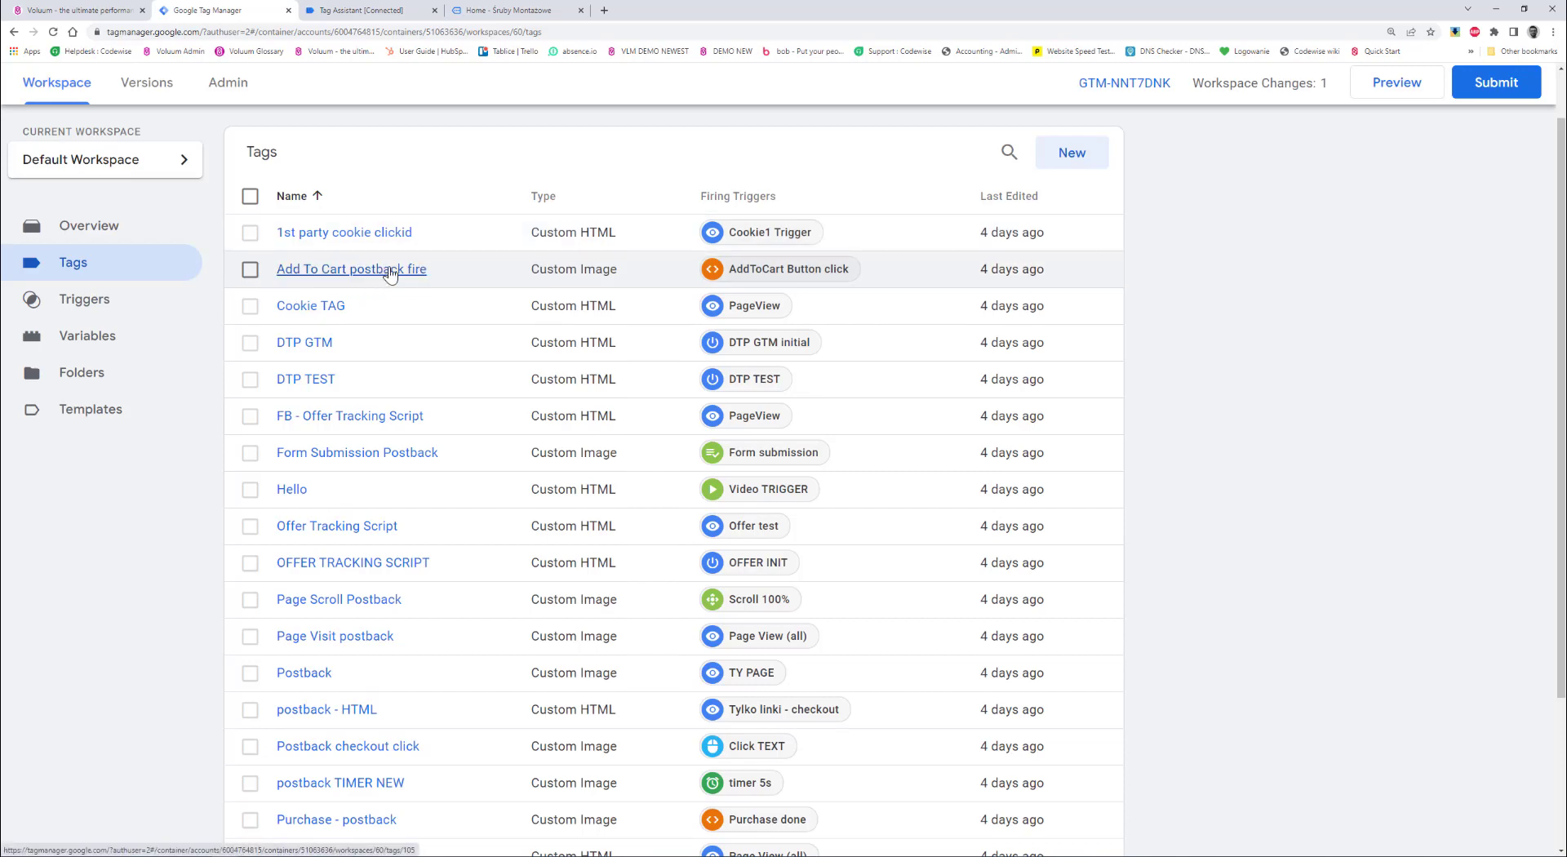
left_click(361, 271)
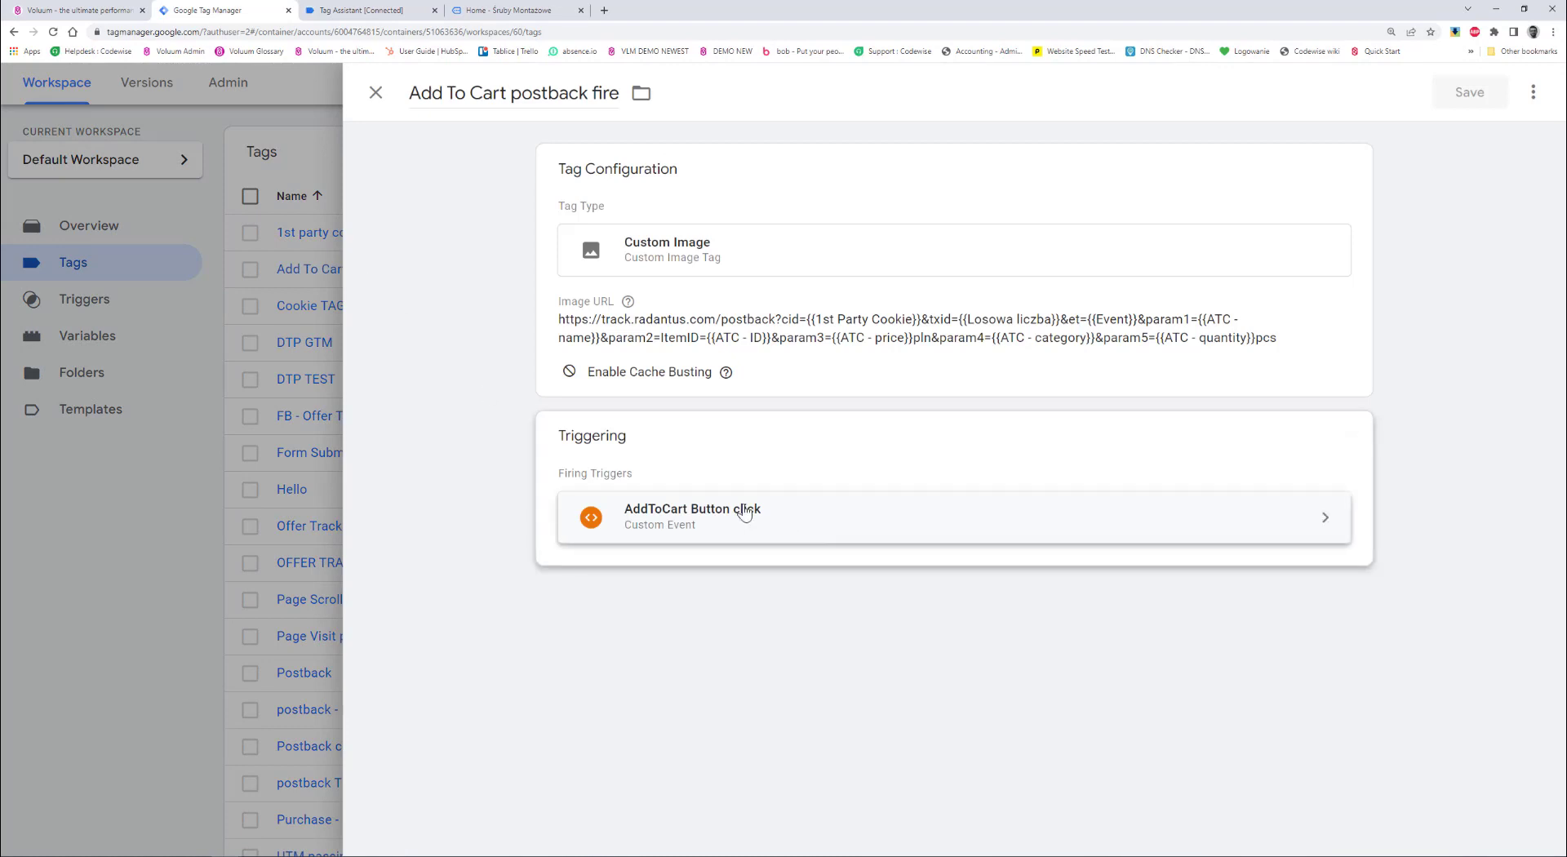
left_click(753, 509)
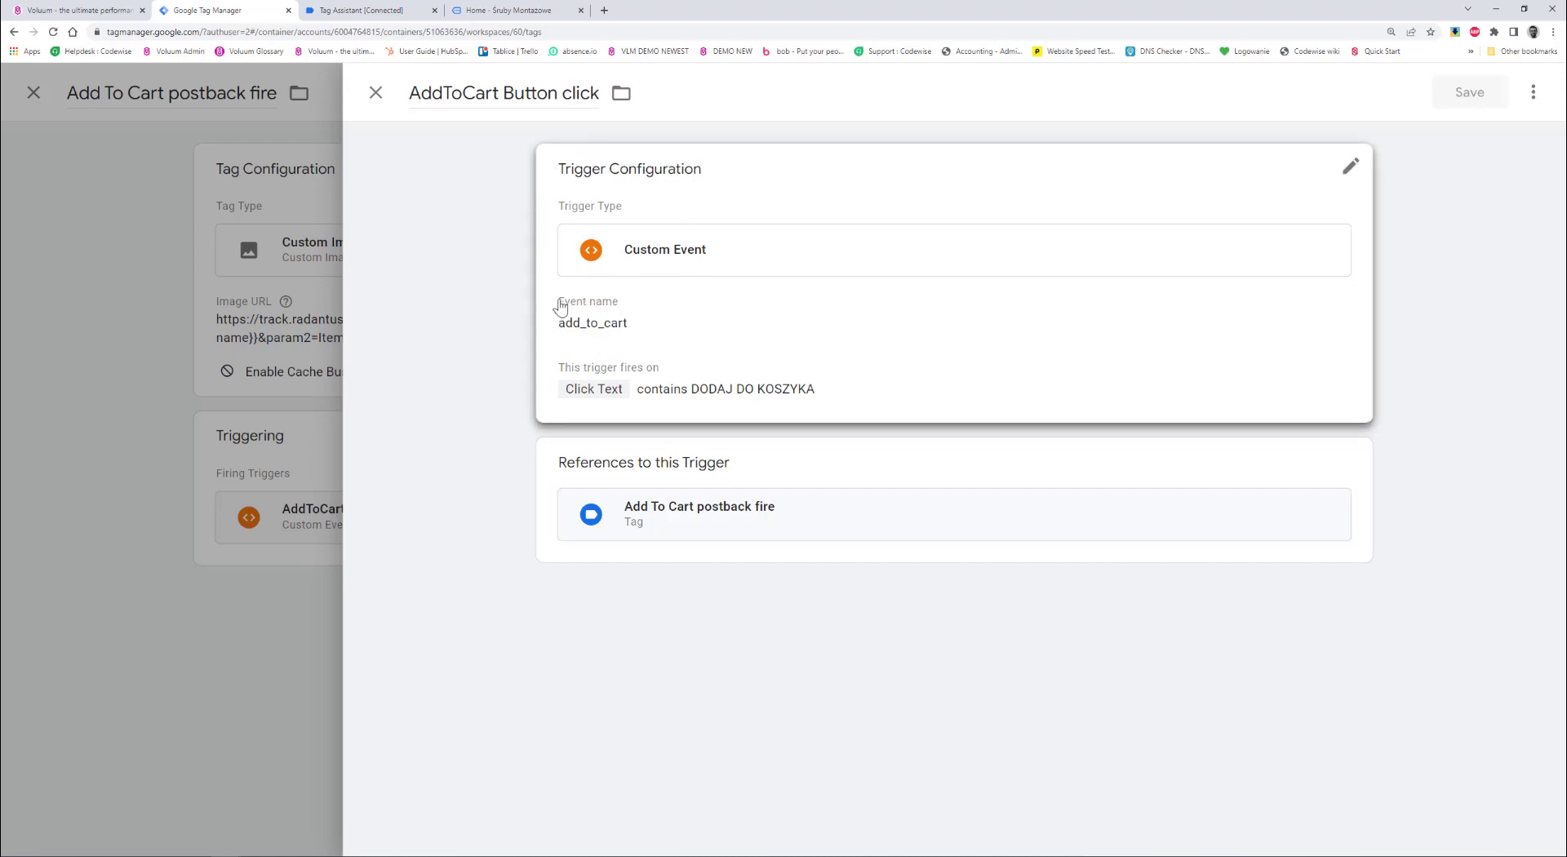
Compare the trigger's event name with the add_to_cart events in Tag Assistant, and close the trigger's details in Tag Manager.
left_click(477, 13)
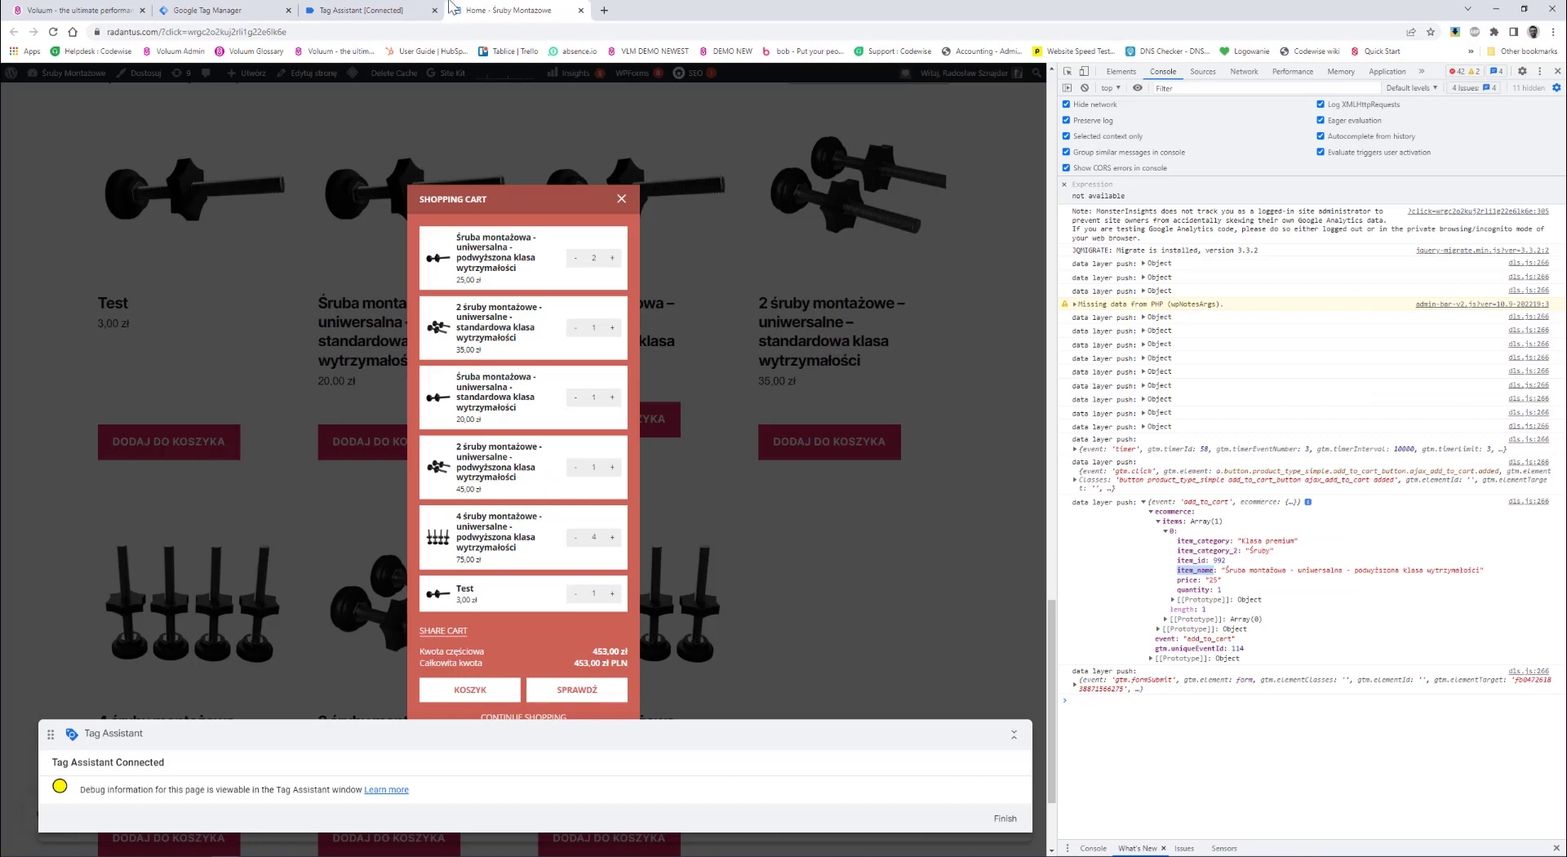
left_click(406, 12)
scroll(571, 282, "up", 15)
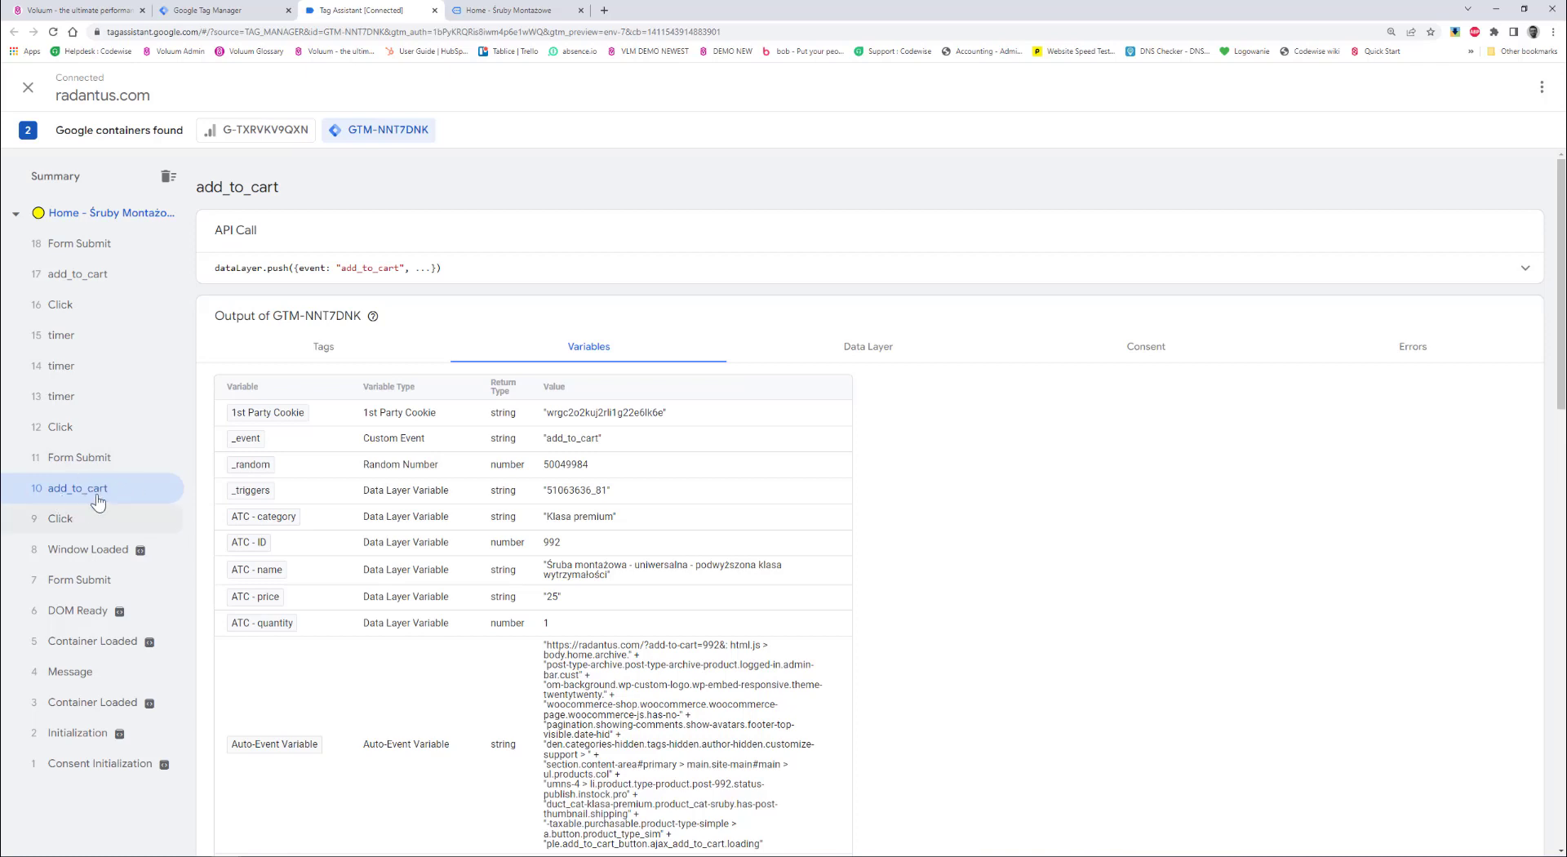
left_click(214, 10)
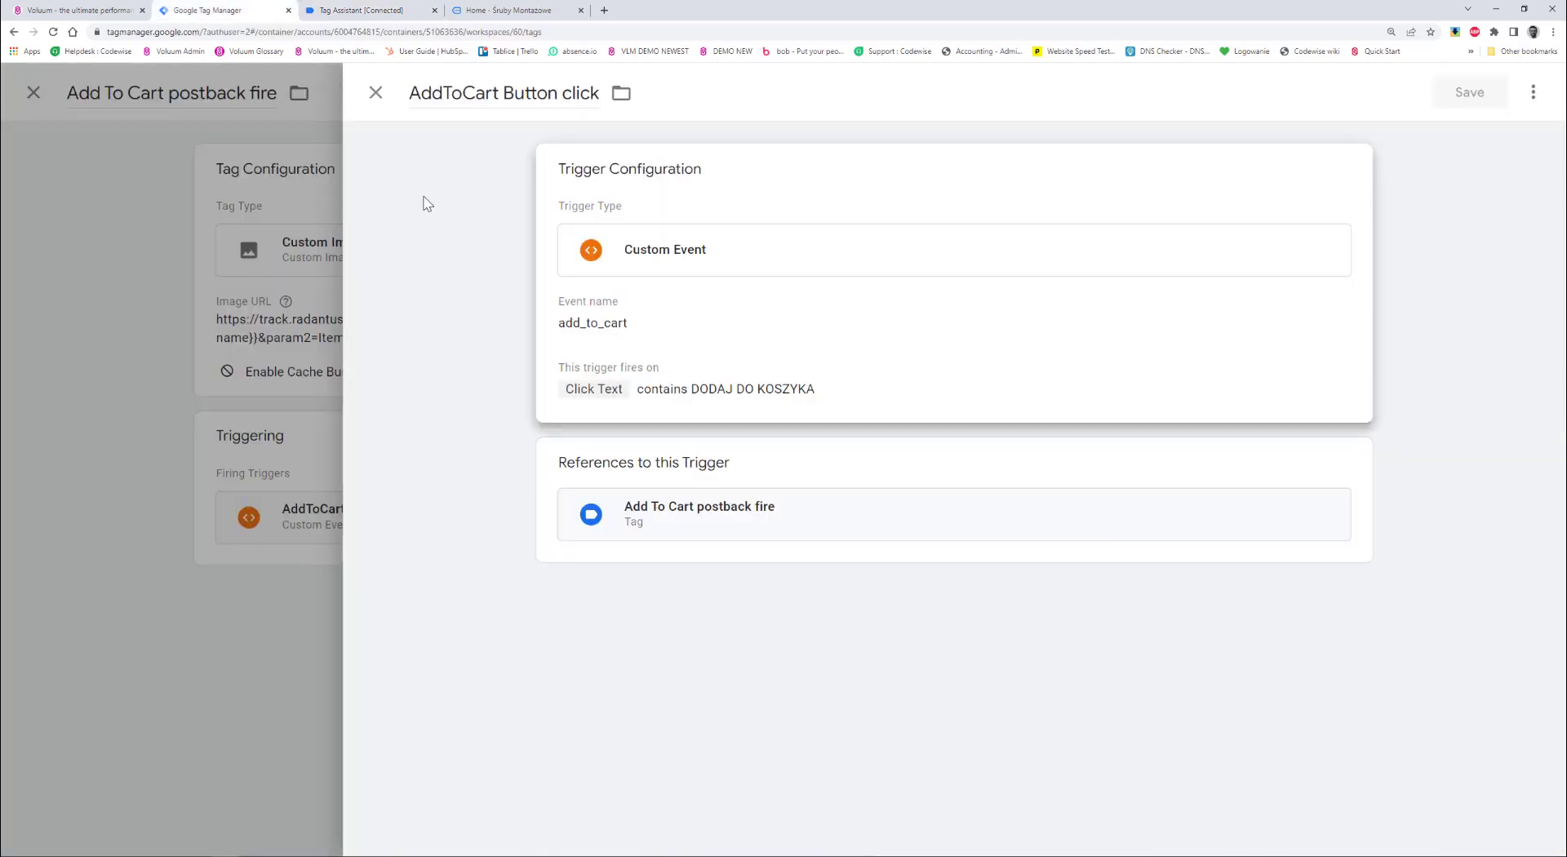
left_click(375, 92)
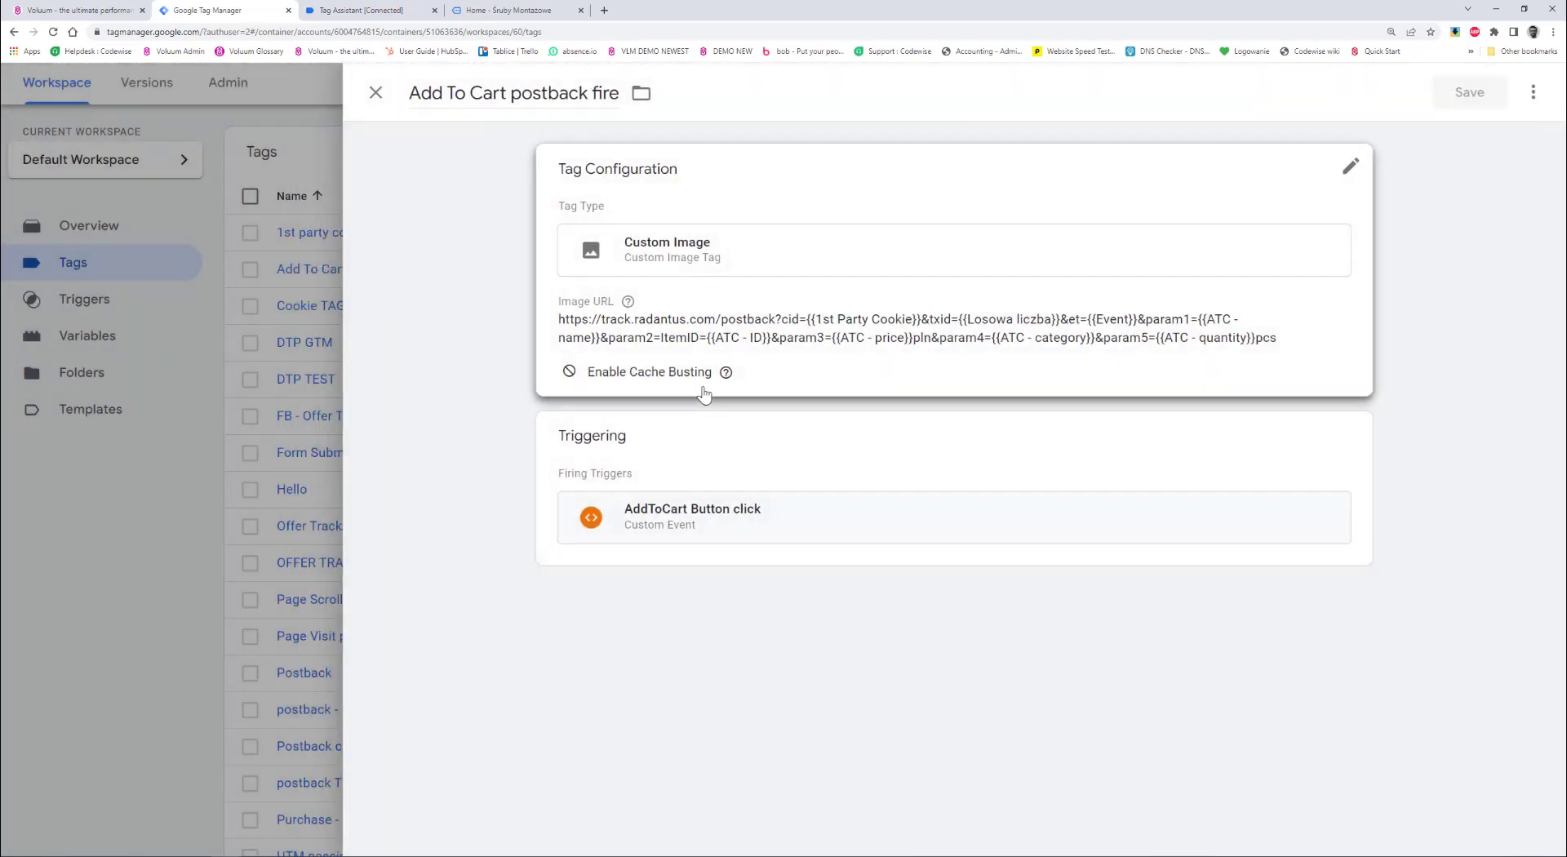
Edit the tag's Image URL, removing the {{ATC - name}} variable from param1.
mouse_move(726, 372)
left_click(1216, 329)
left_click(744, 357)
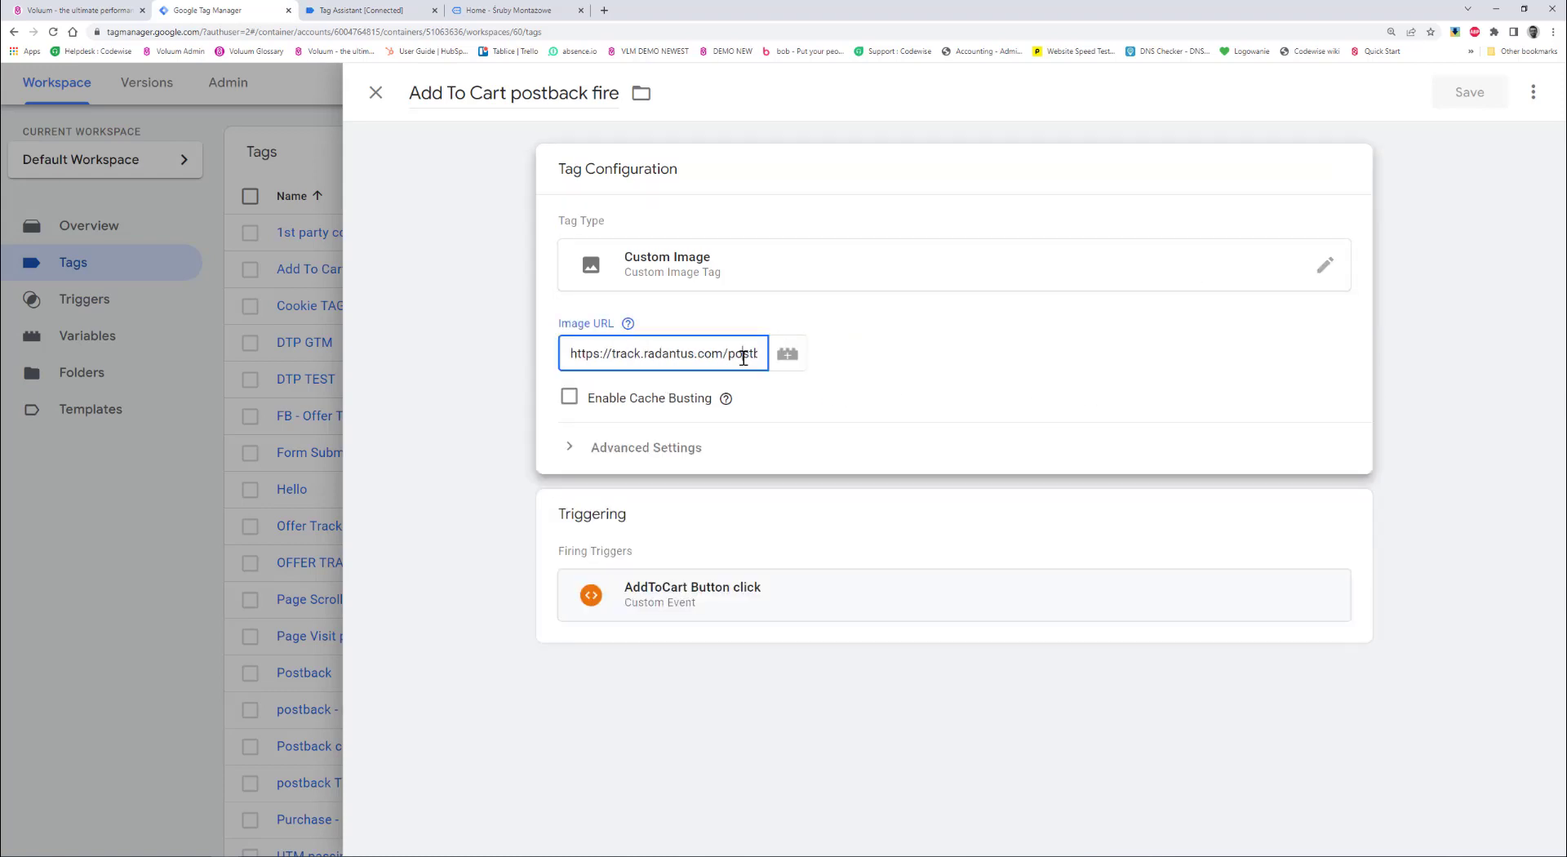
key("Right")
key("Right")
key("Right")
key("Right")
key("Right")
key("Right")
key("Right")
key("Right")
key("Right")
key("Right")
key("Right")
key("Right")
key("Right")
key("Right")
key("Right")
key("Right")
key("Right")
key("Right")
key("Right")
key("Right")
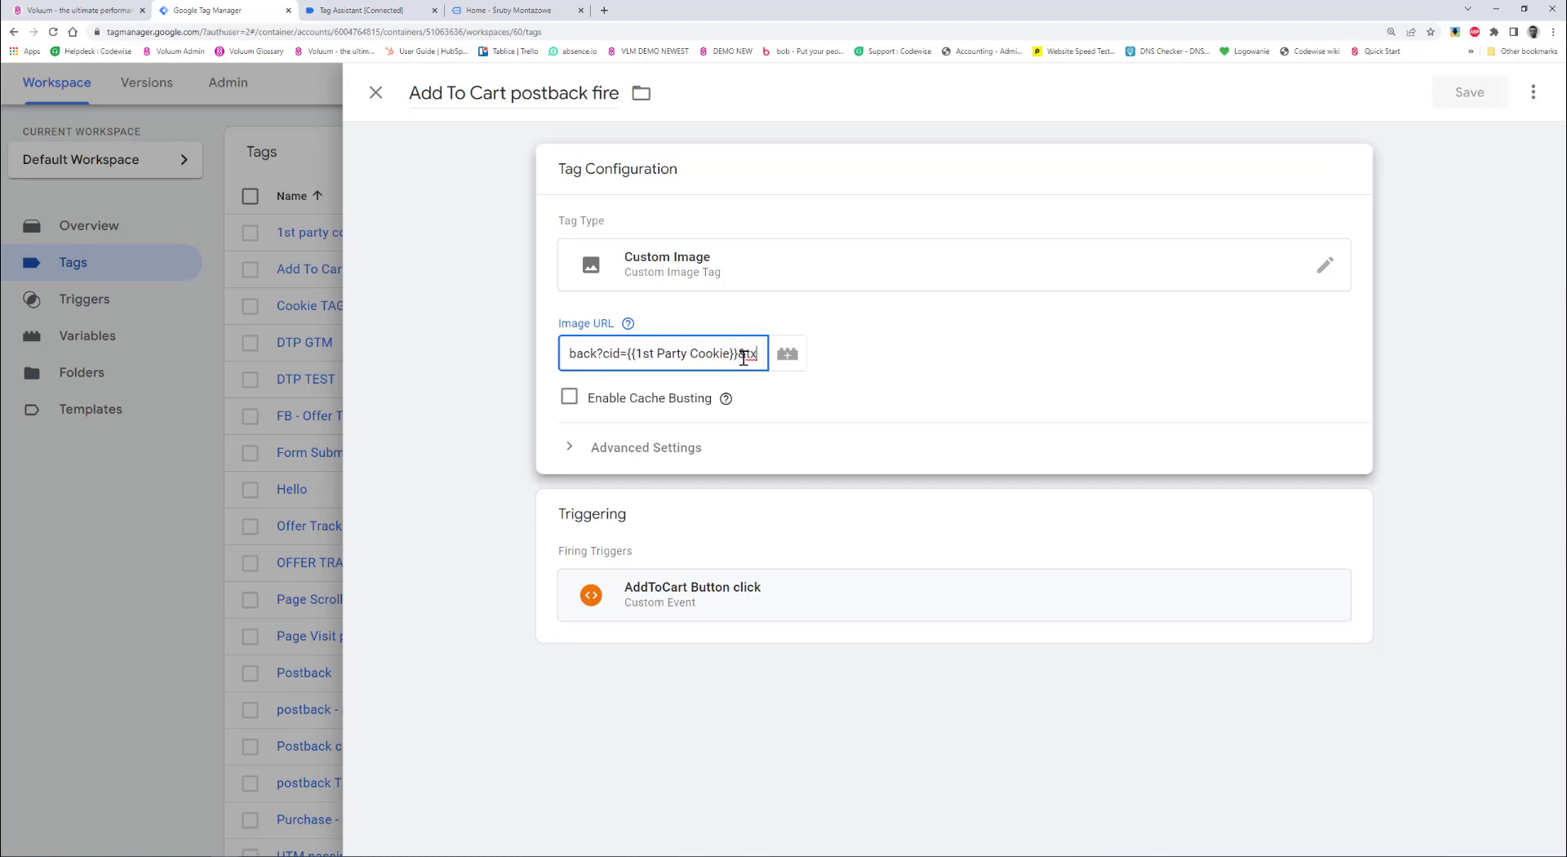
type("- name}}&param2=lt")
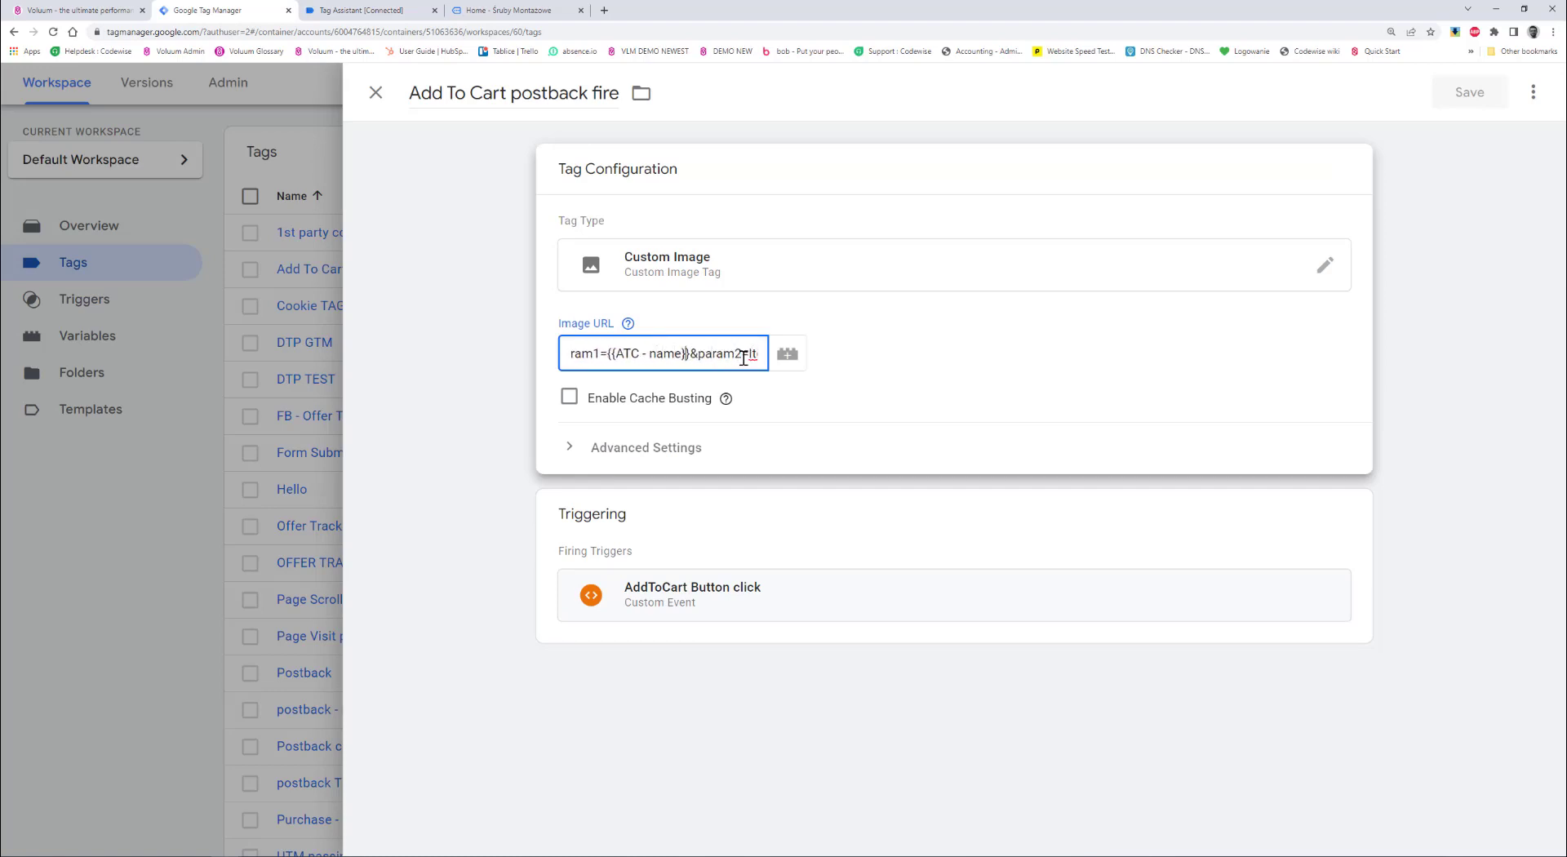
type("ItemID={{ATC -")
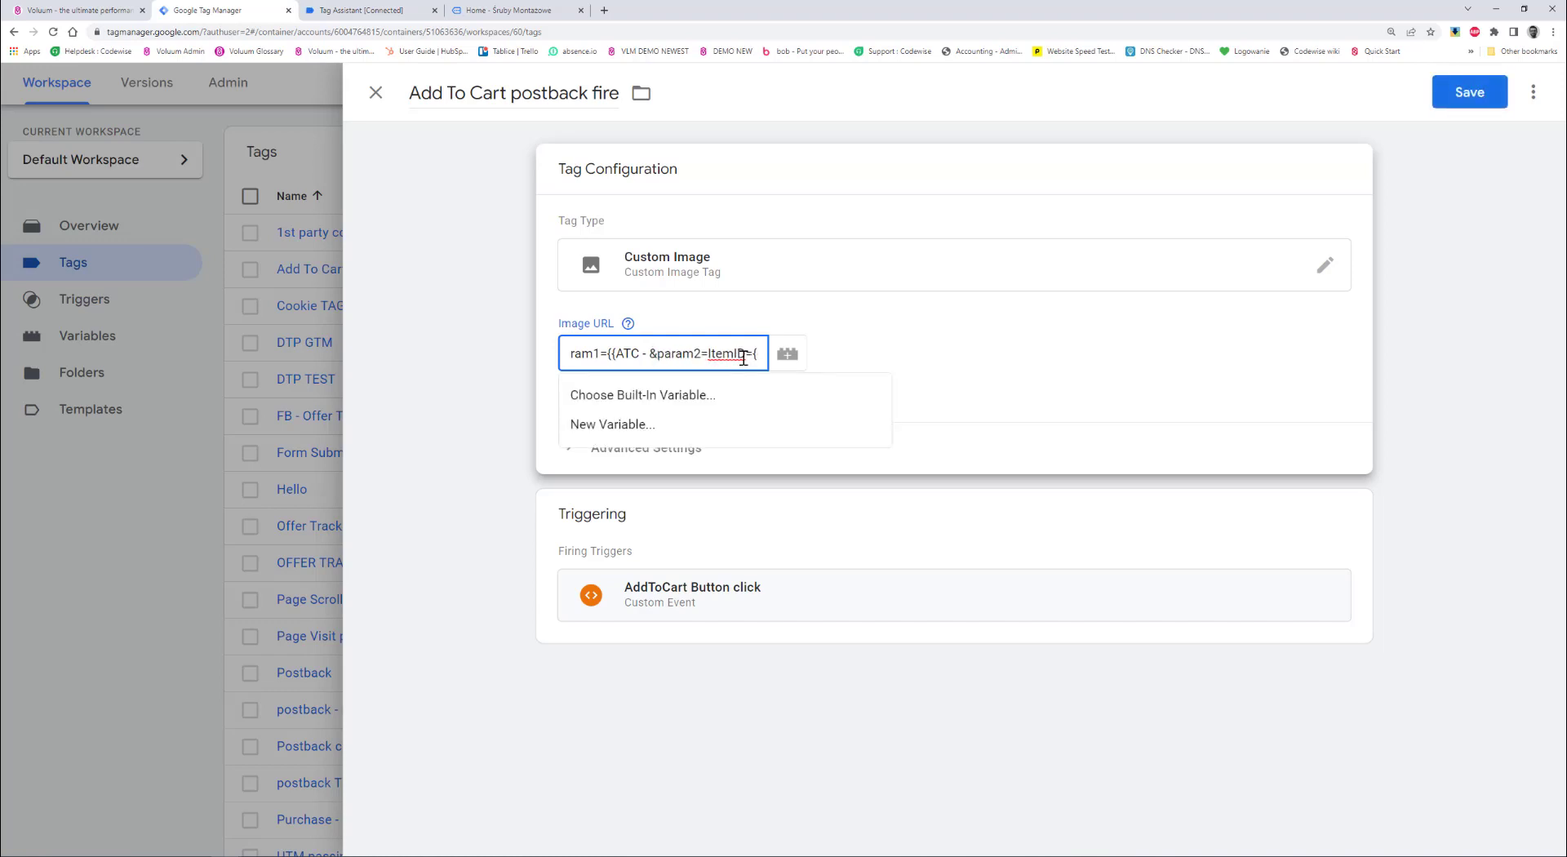
key("BackSpace")
key("BackSpace")
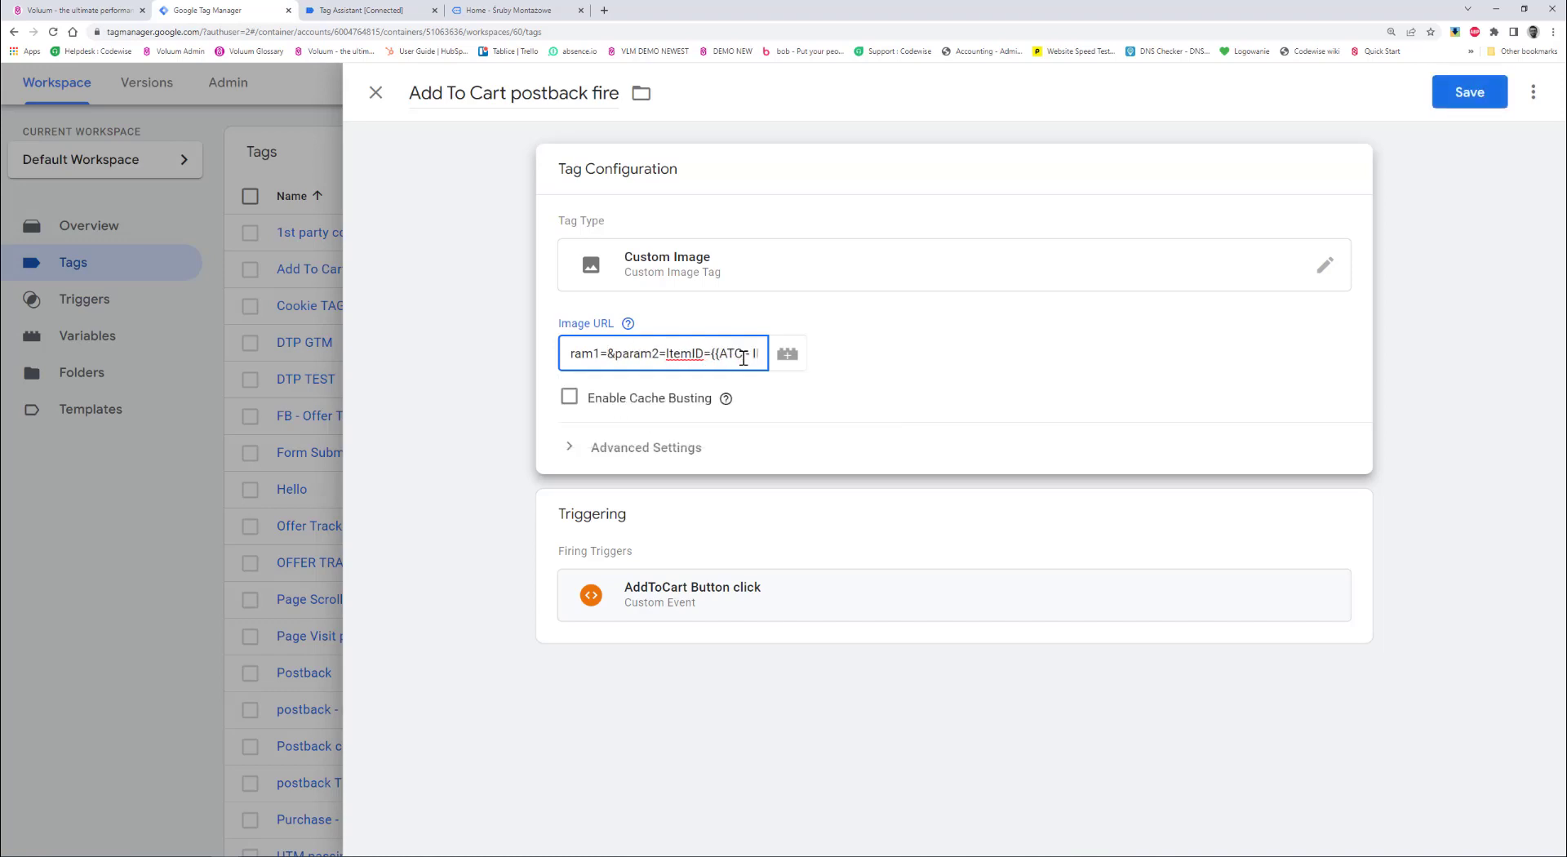
Try to reference the Test Data Layer variable in param1 by entering {{Test and browsing the built-in variables.
type("{{te")
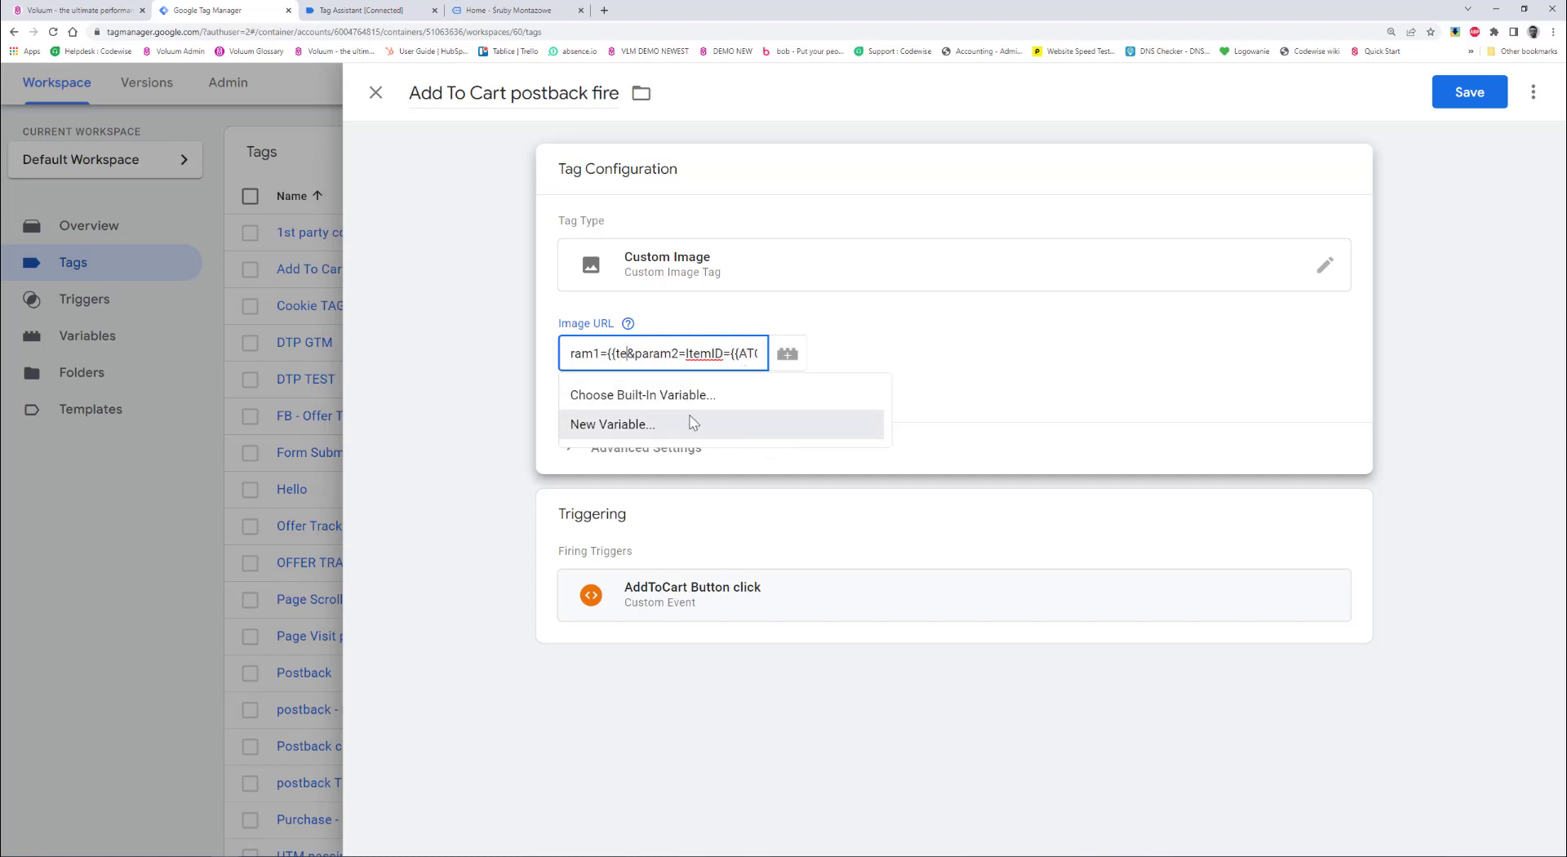
key("BackSpace")
key("BackSpace")
type("T")
key("BackSpace")
key("BackSpace")
key("BackSpace")
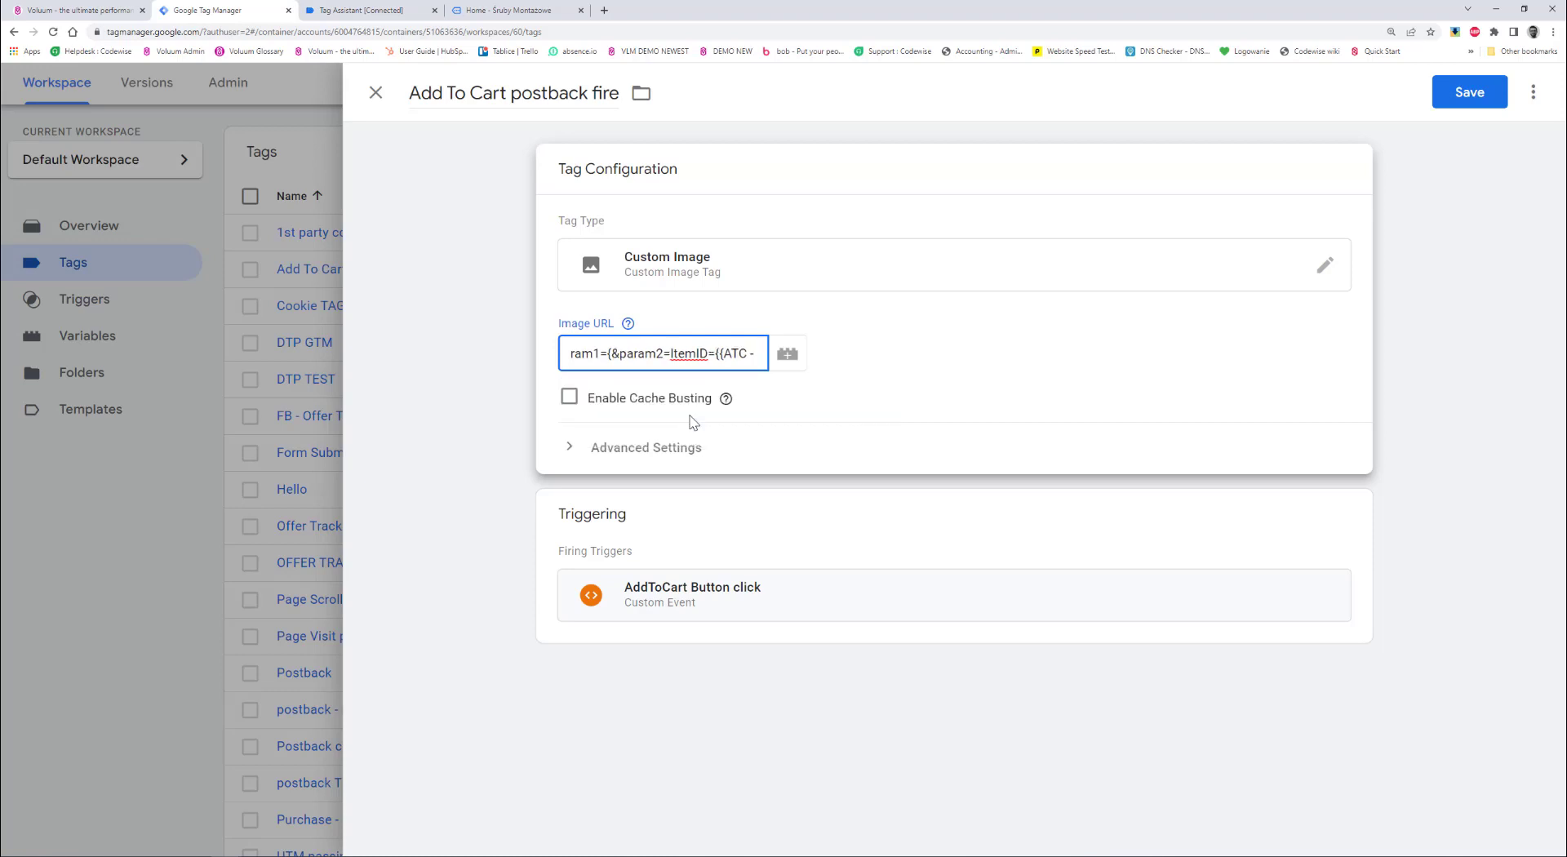
type("{{")
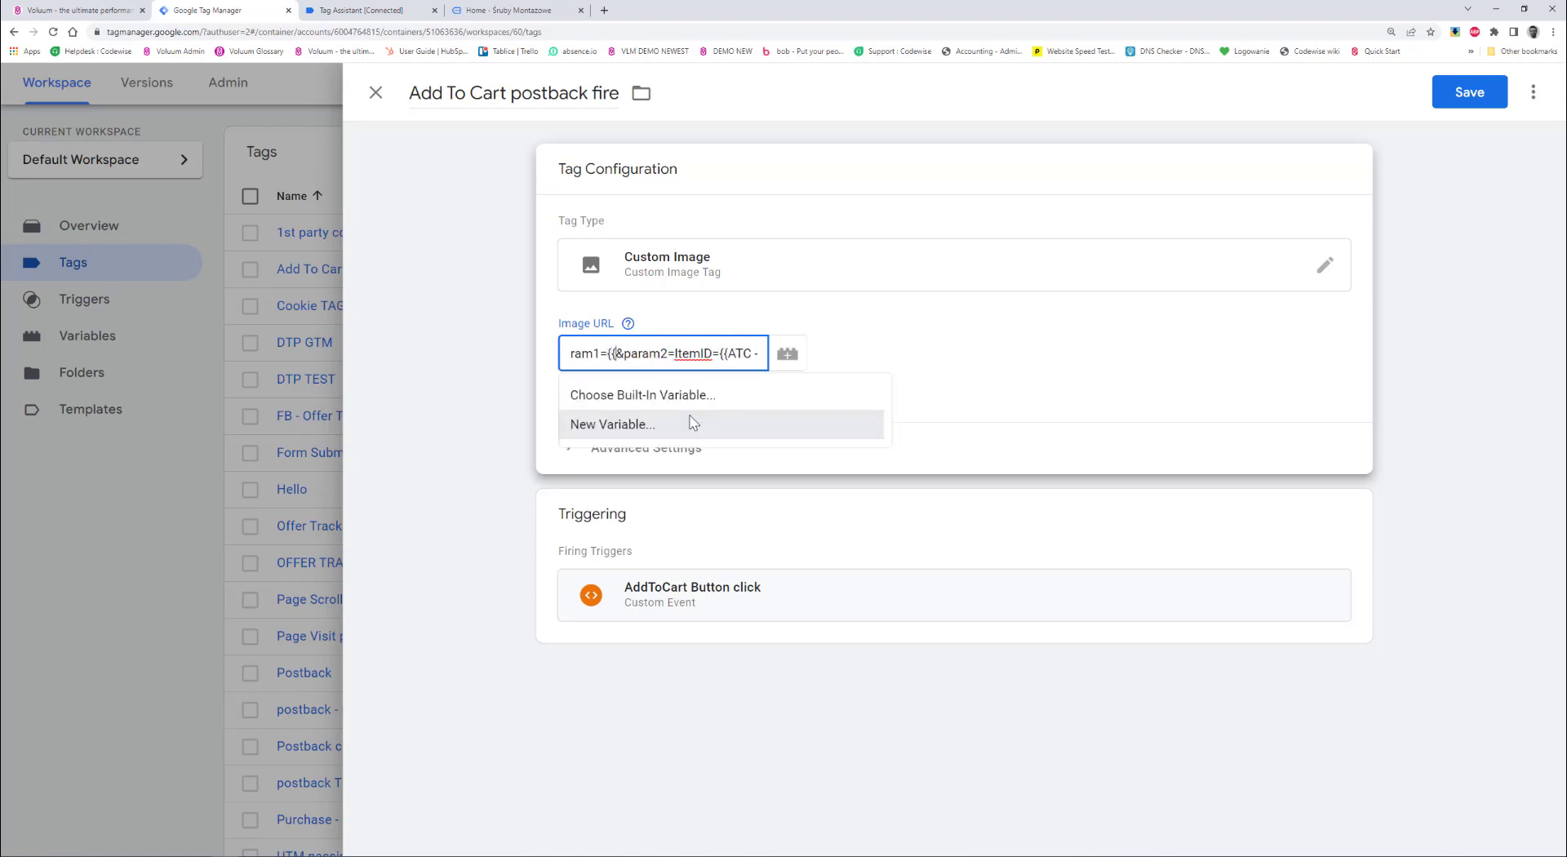
type("Test")
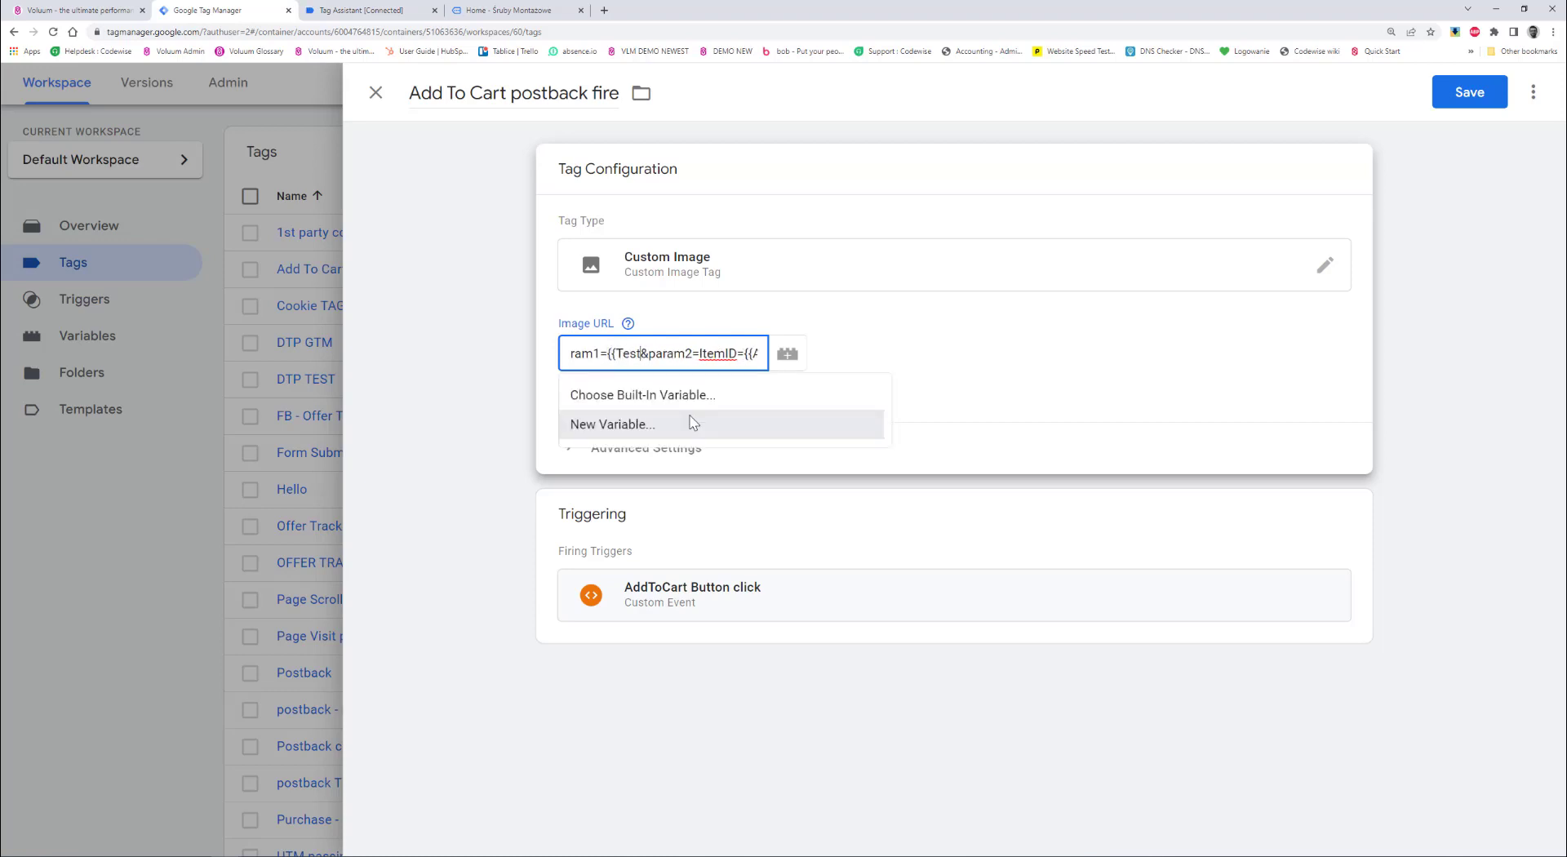
left_click(675, 395)
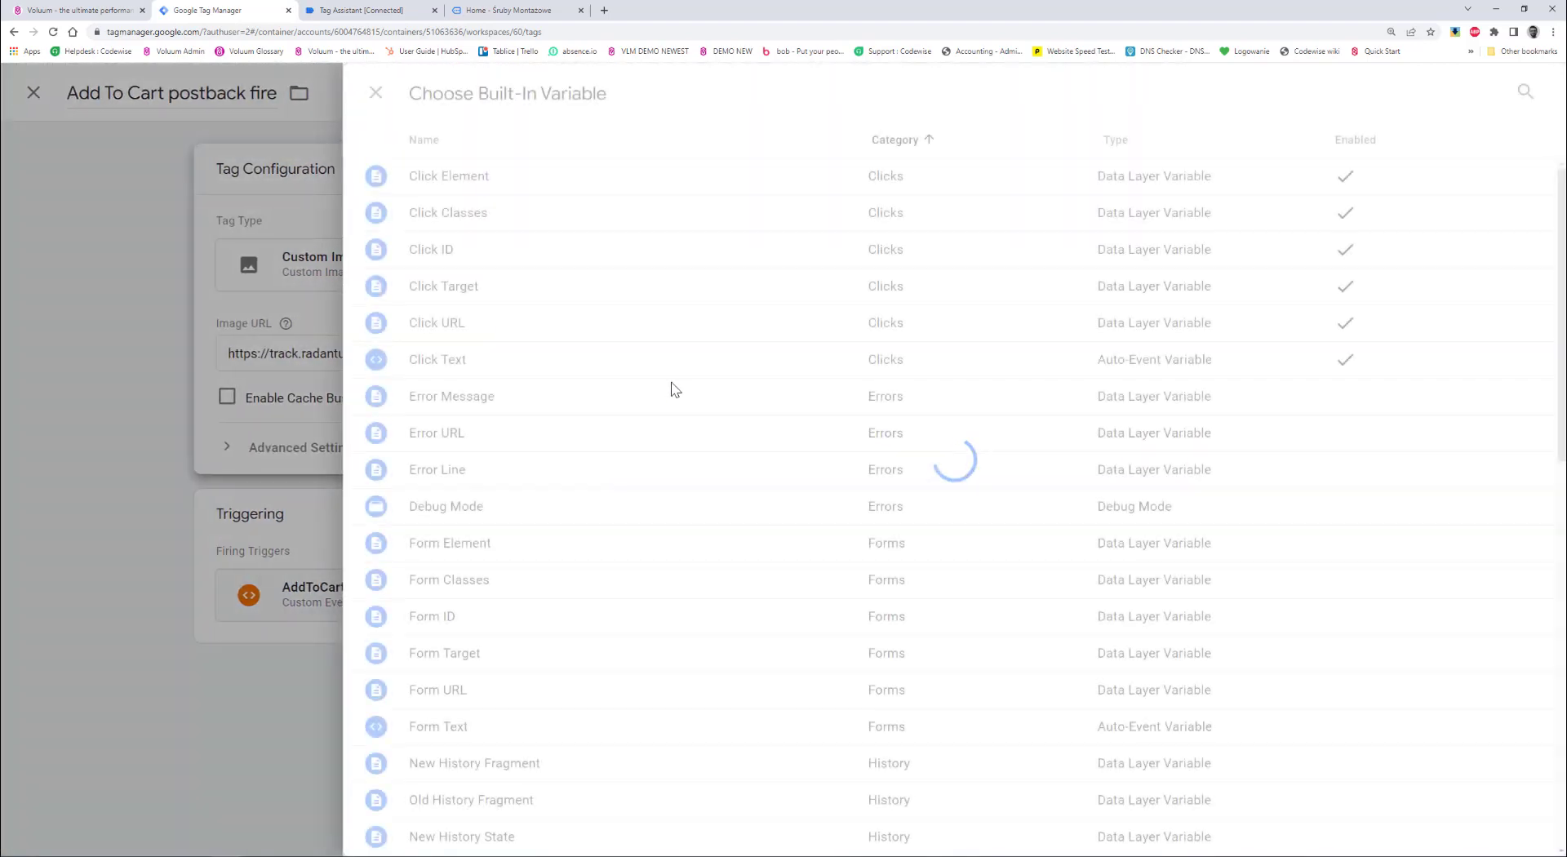
scroll(665, 364, "down", 10)
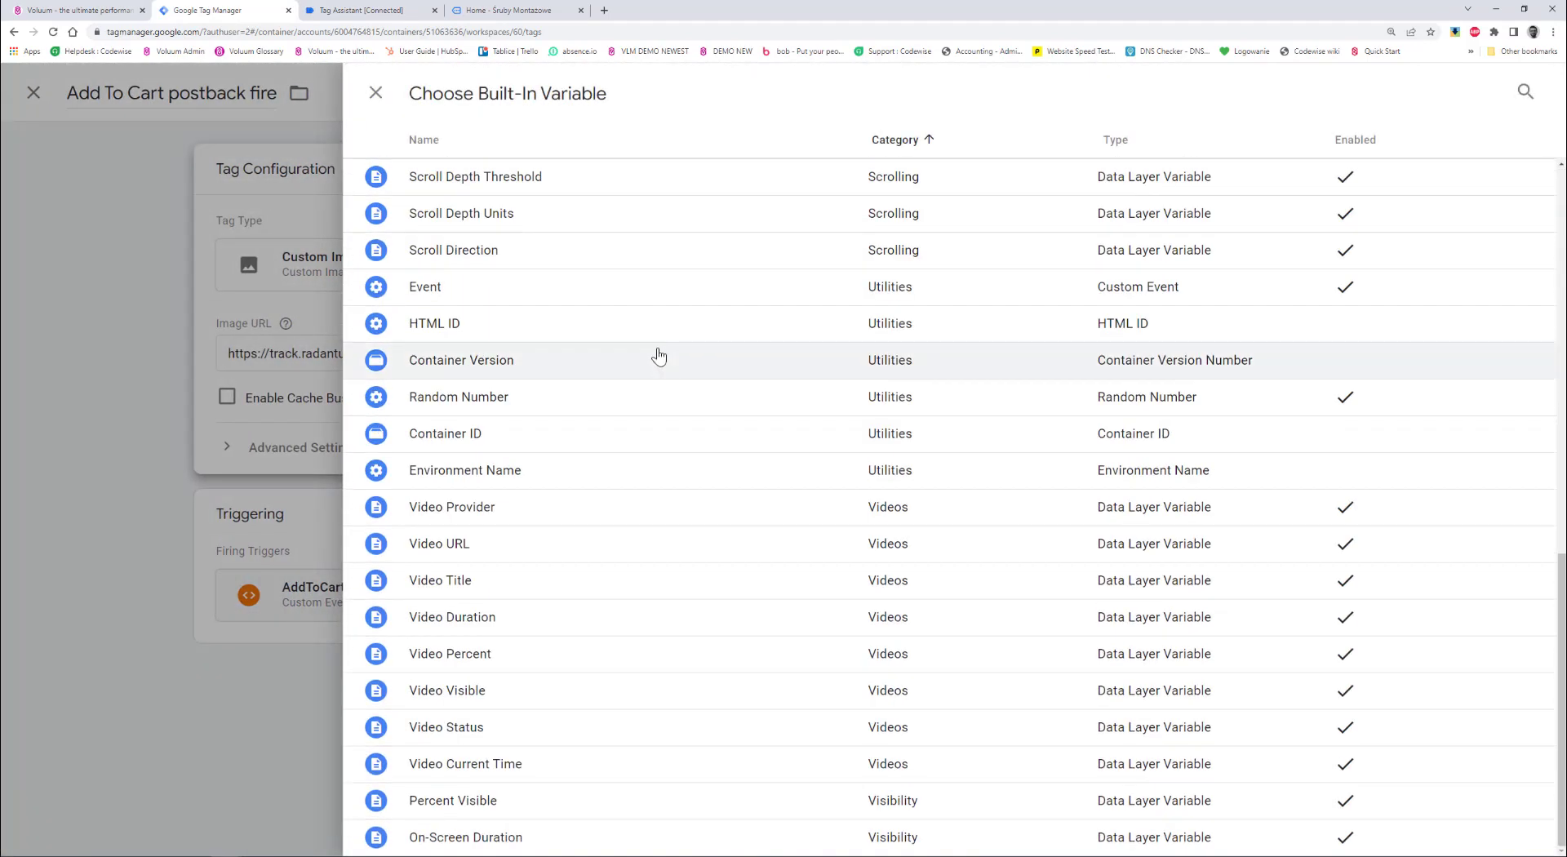
scroll(654, 354, "up", 10)
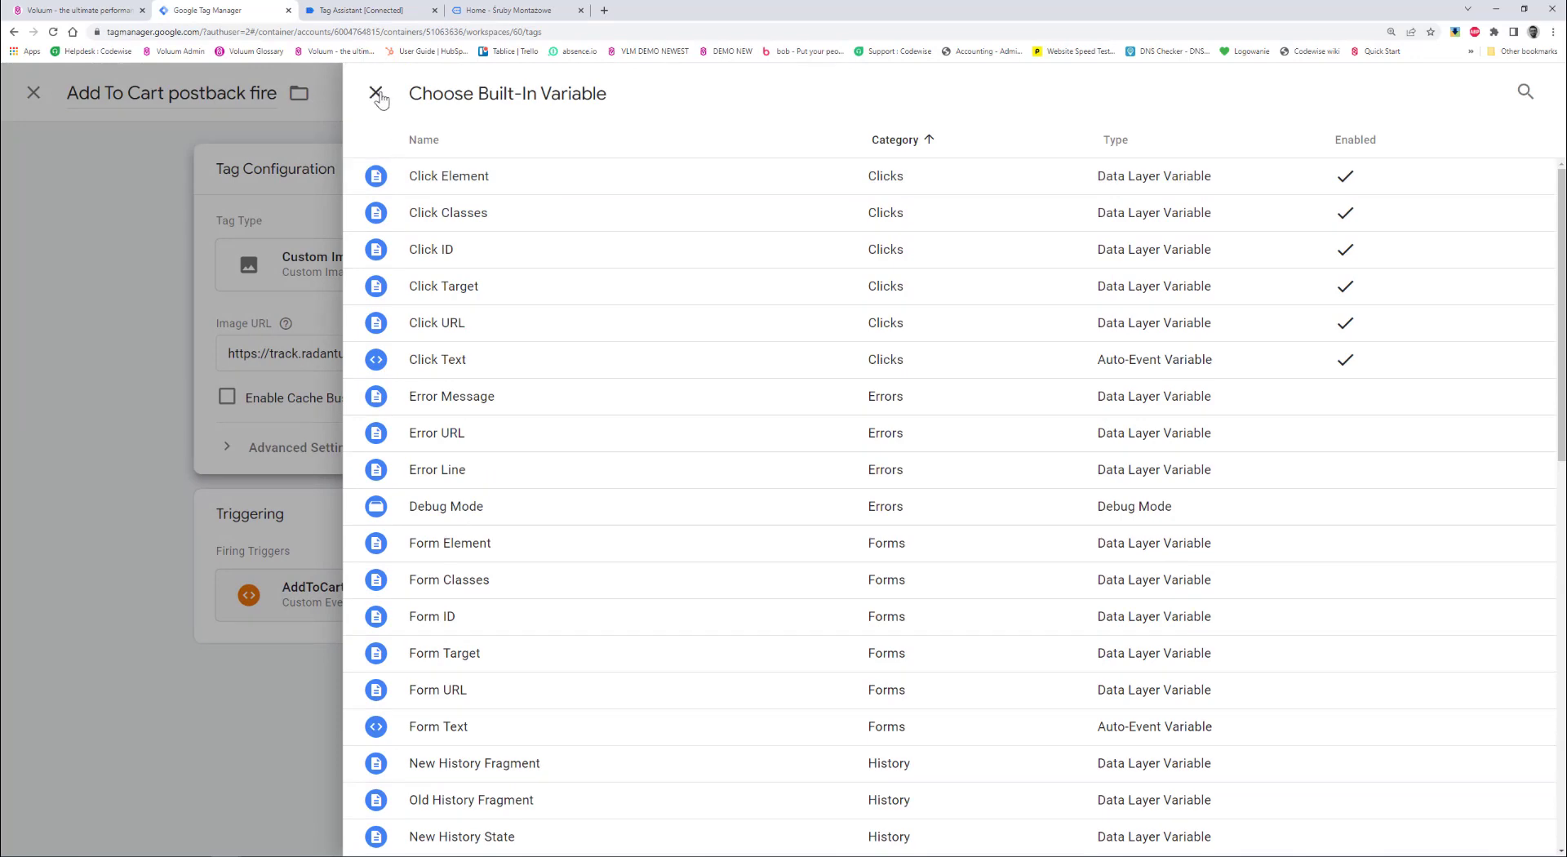
left_click(377, 93)
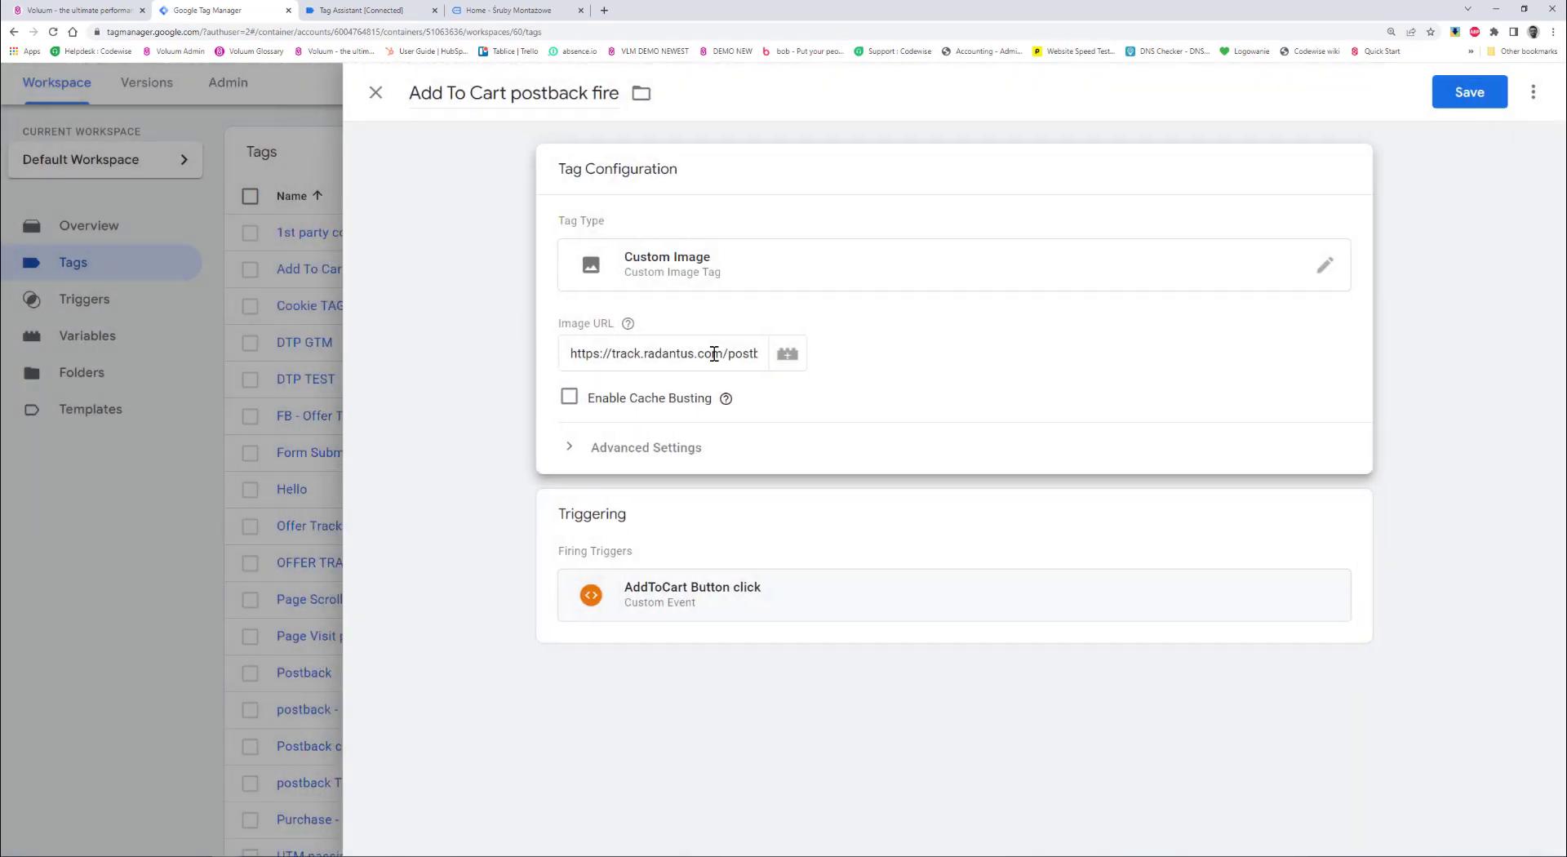
Remove the unfinished {{Test reference from param1 in the Image URL.
left_click(723, 353)
key("Right")
key("Right")
key("Right")
key("Right")
key("Right")
key("Right")
key("Right")
key("Right")
key("Right")
key("Right")
key("Right")
key("Right")
key("Right")
key("Right")
key("Right")
key("Right")
key("Right")
key("Right")
key("Right")
key("Right")
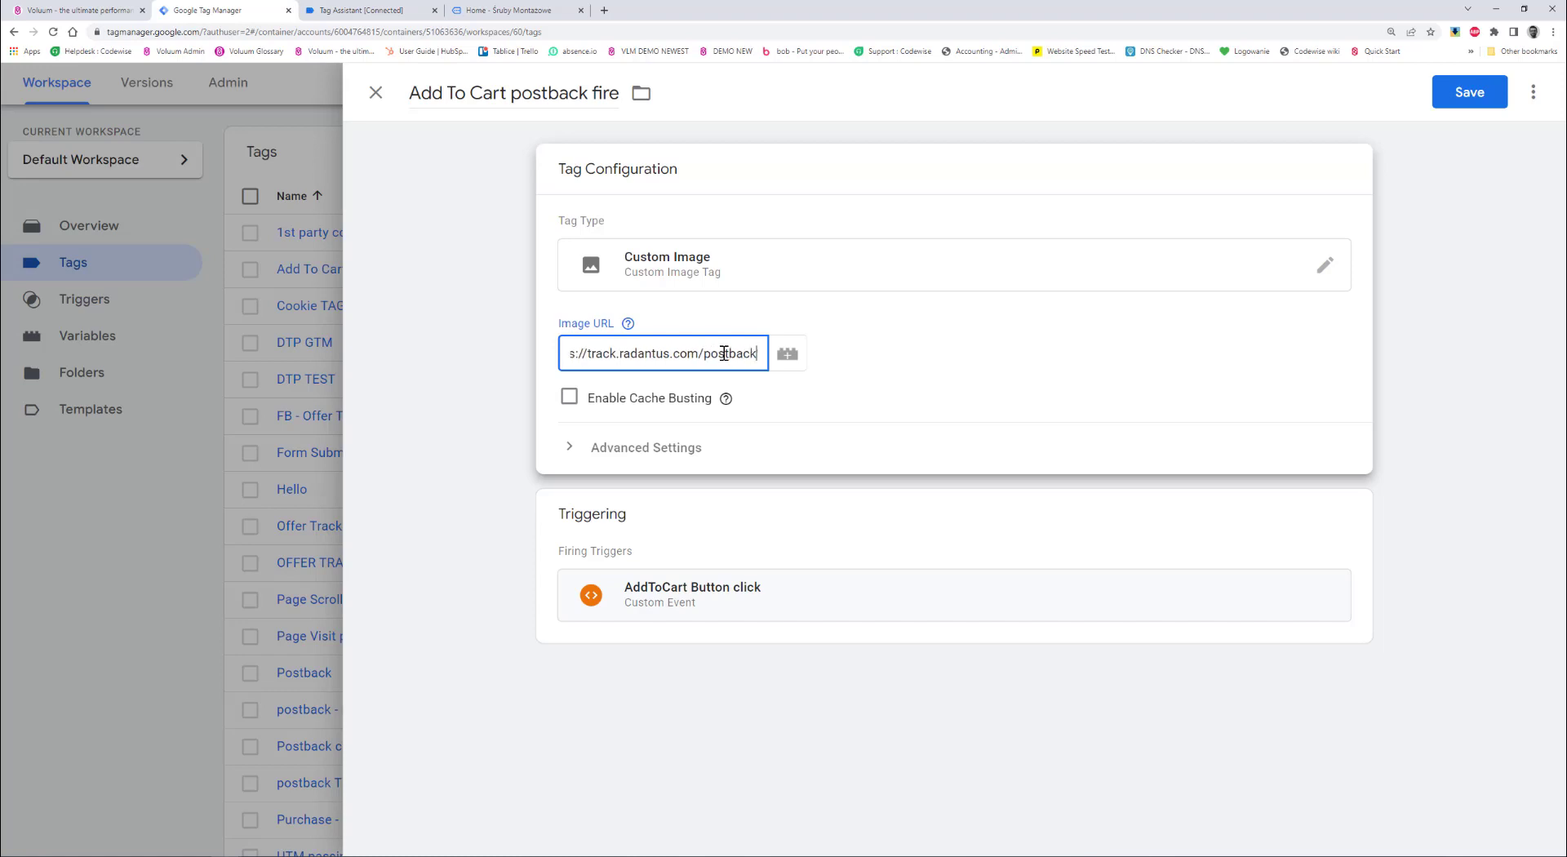
key("Right")
key("Right")
key("Right")
key("Right")
key("Right")
key("Right")
key("Right")
key("Right")
key("Right")
key("Right")
key("Right")
key("Right")
key("Right")
key("Right")
key("Right")
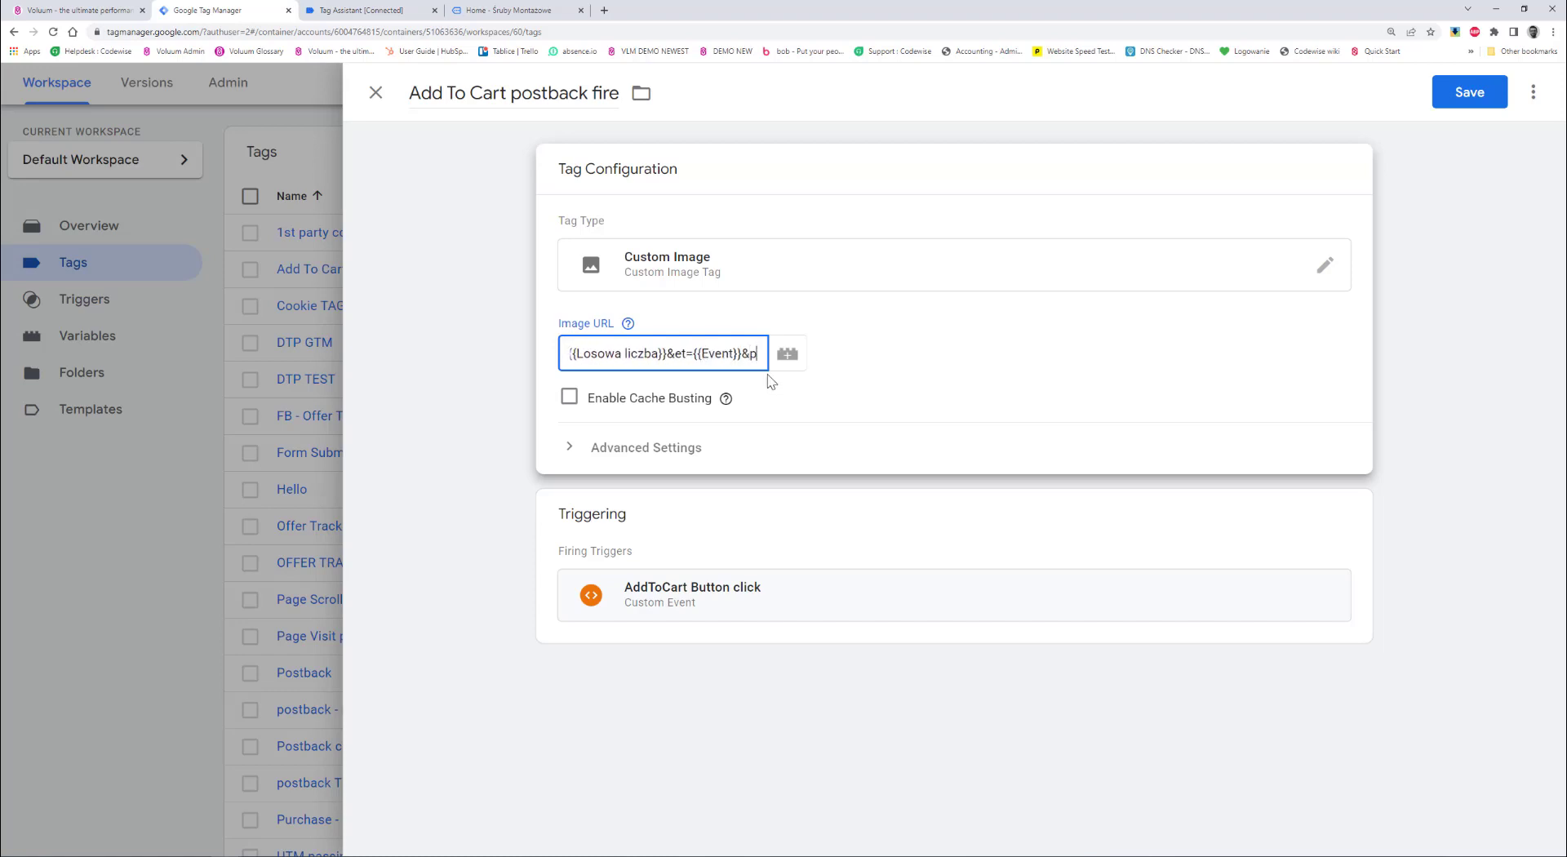
key("Right")
key("Right")
key("Right")
key("Right")
key("Right")
key("Right")
key("Right")
key("Right")
key("Right")
key("Right")
key("Right")
key("Right")
key("Right")
key("Right")
key("Right")
key("Right")
key("Left")
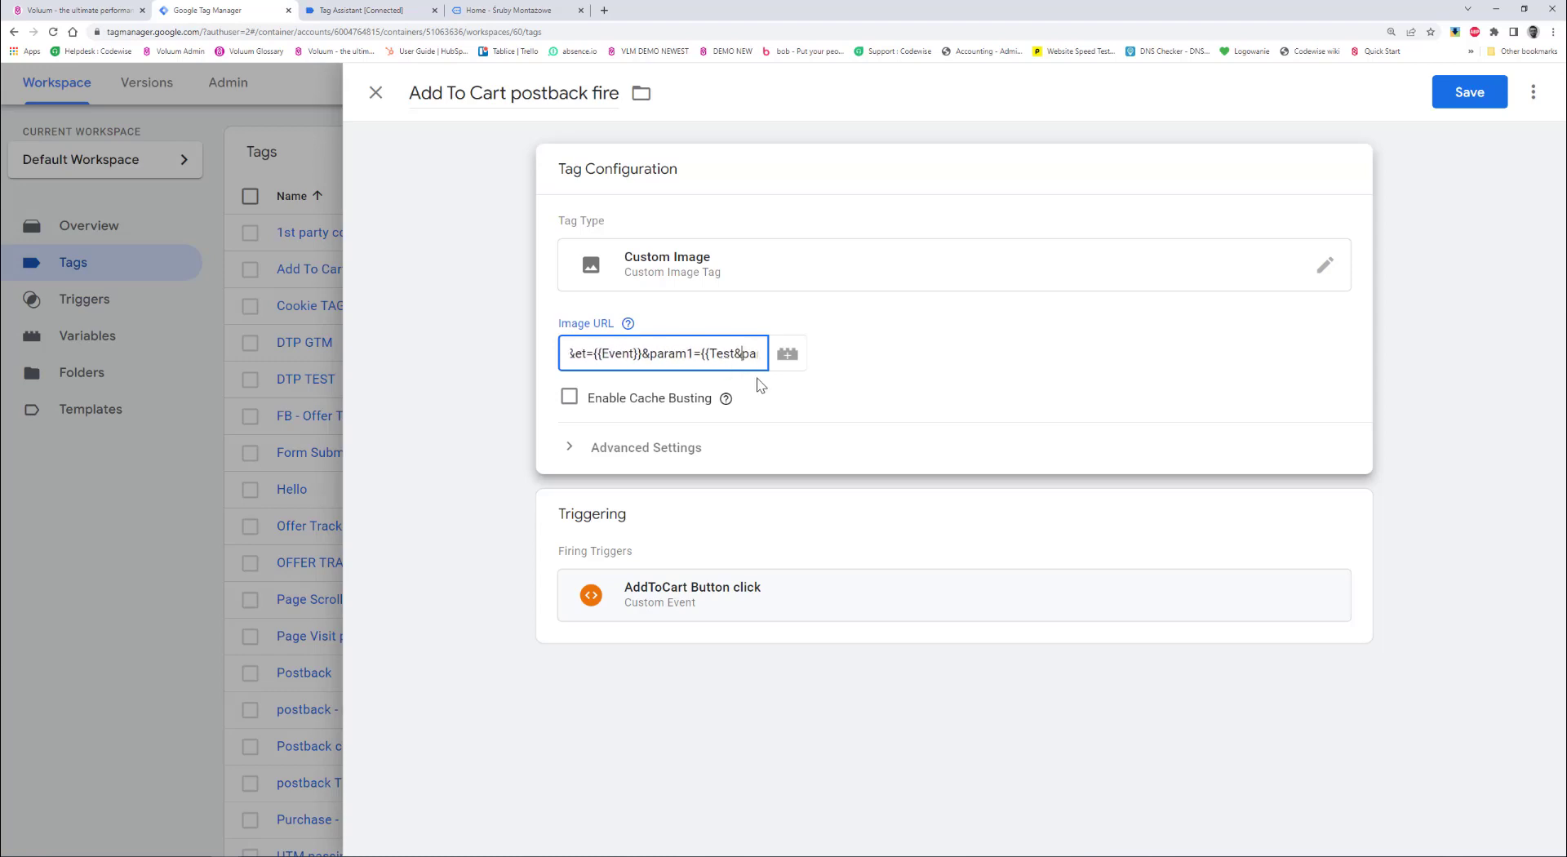
key("BackSpace")
key("BackSpace")
key("BackSpace")
key("BackSpace")
key("BackSpace")
key("BackSpace")
Insert the Test Data Layer variable as the value of param1 in the Image URL.
left_click(788, 359)
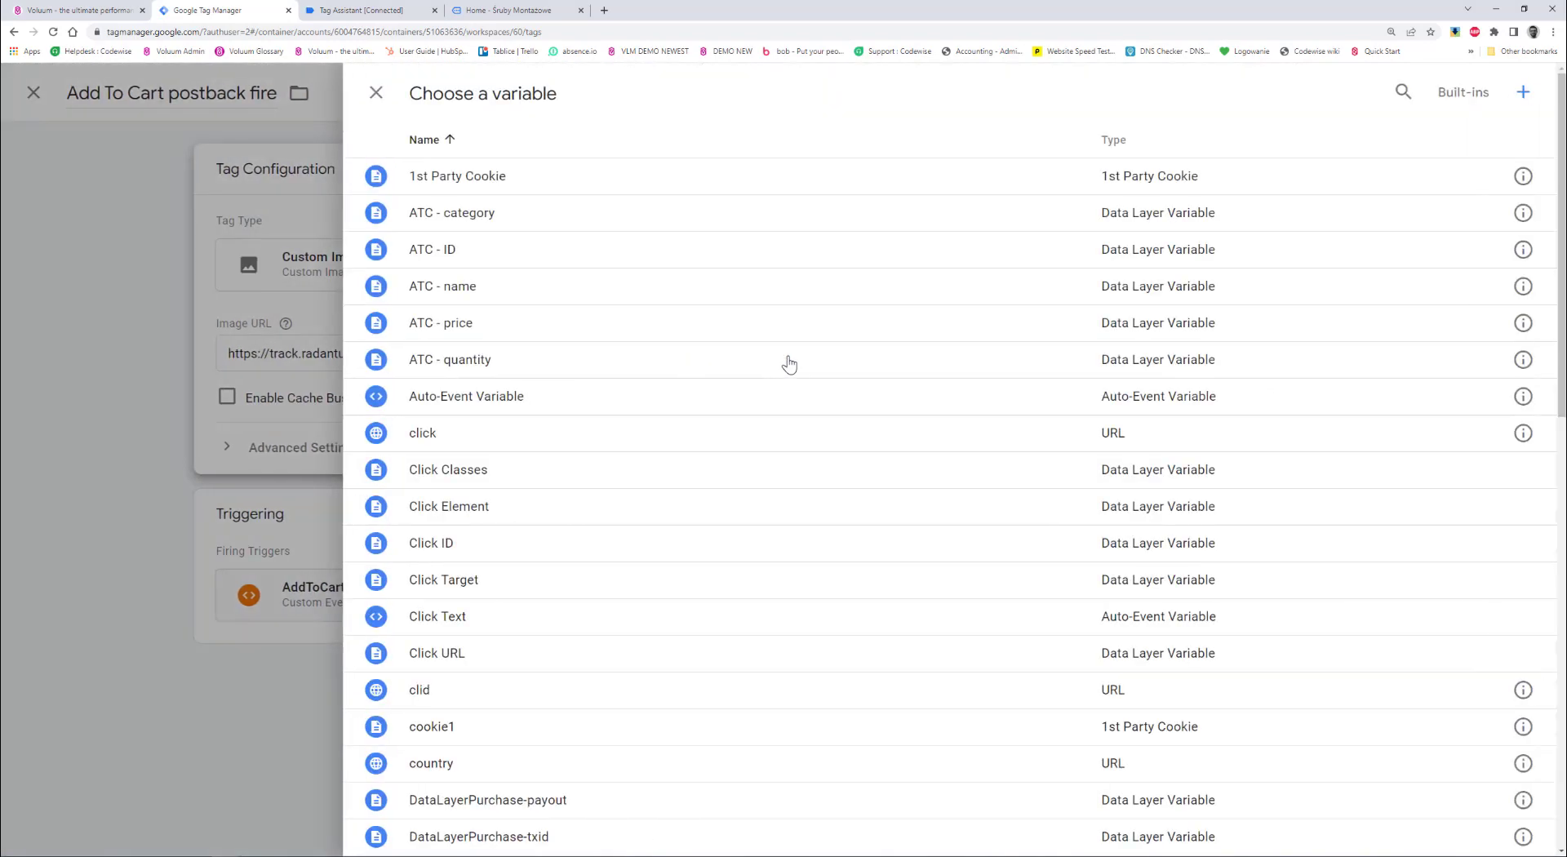
scroll(702, 416, "down", 10)
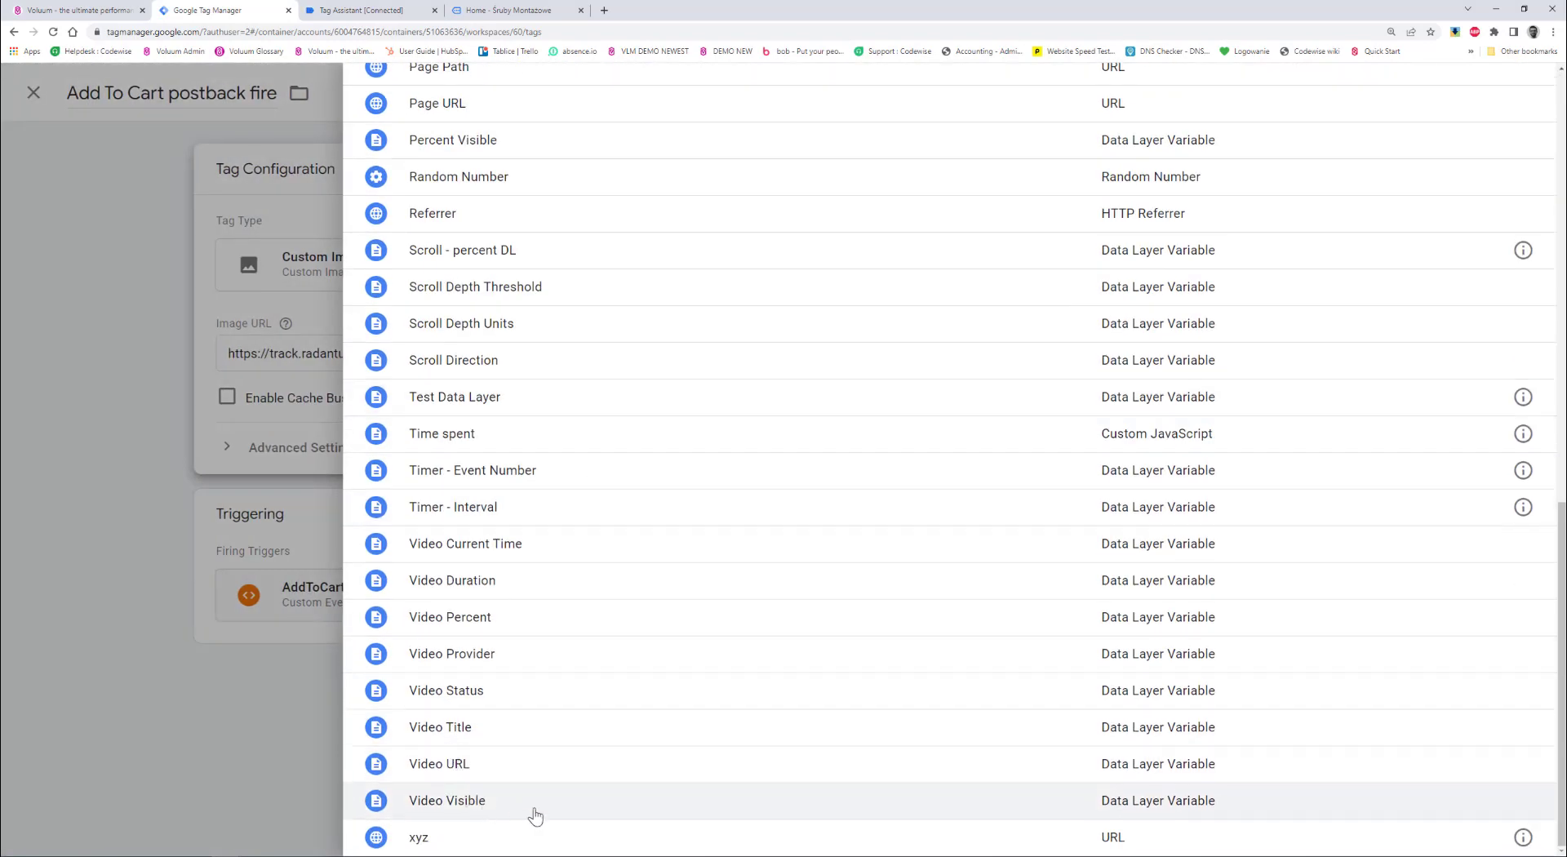
scroll(532, 815, "up", 10)
scroll(550, 788, "up", 3)
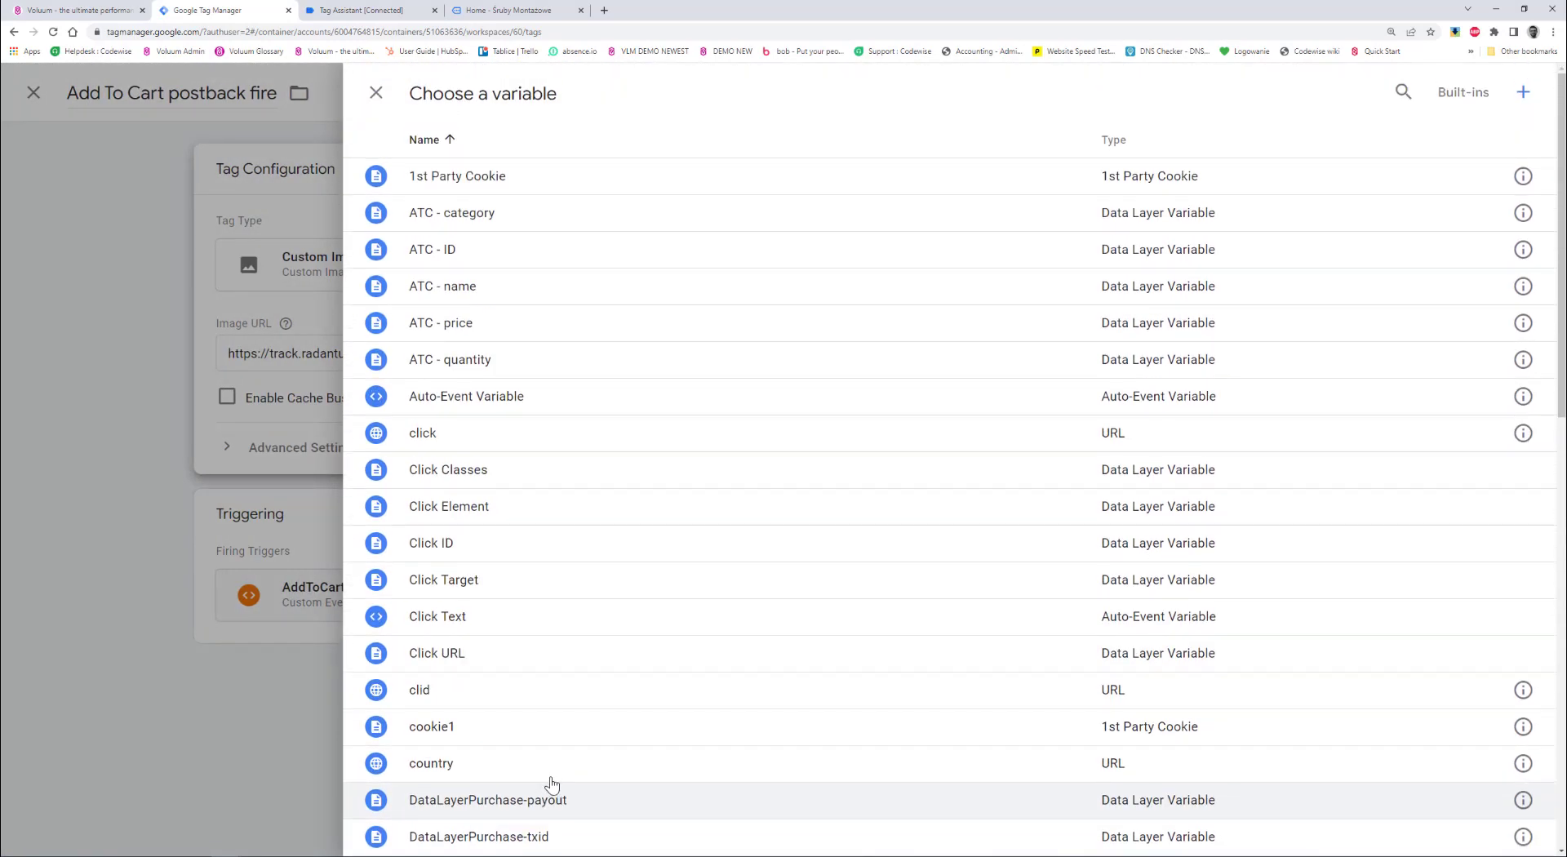
scroll(634, 461, "down", 2)
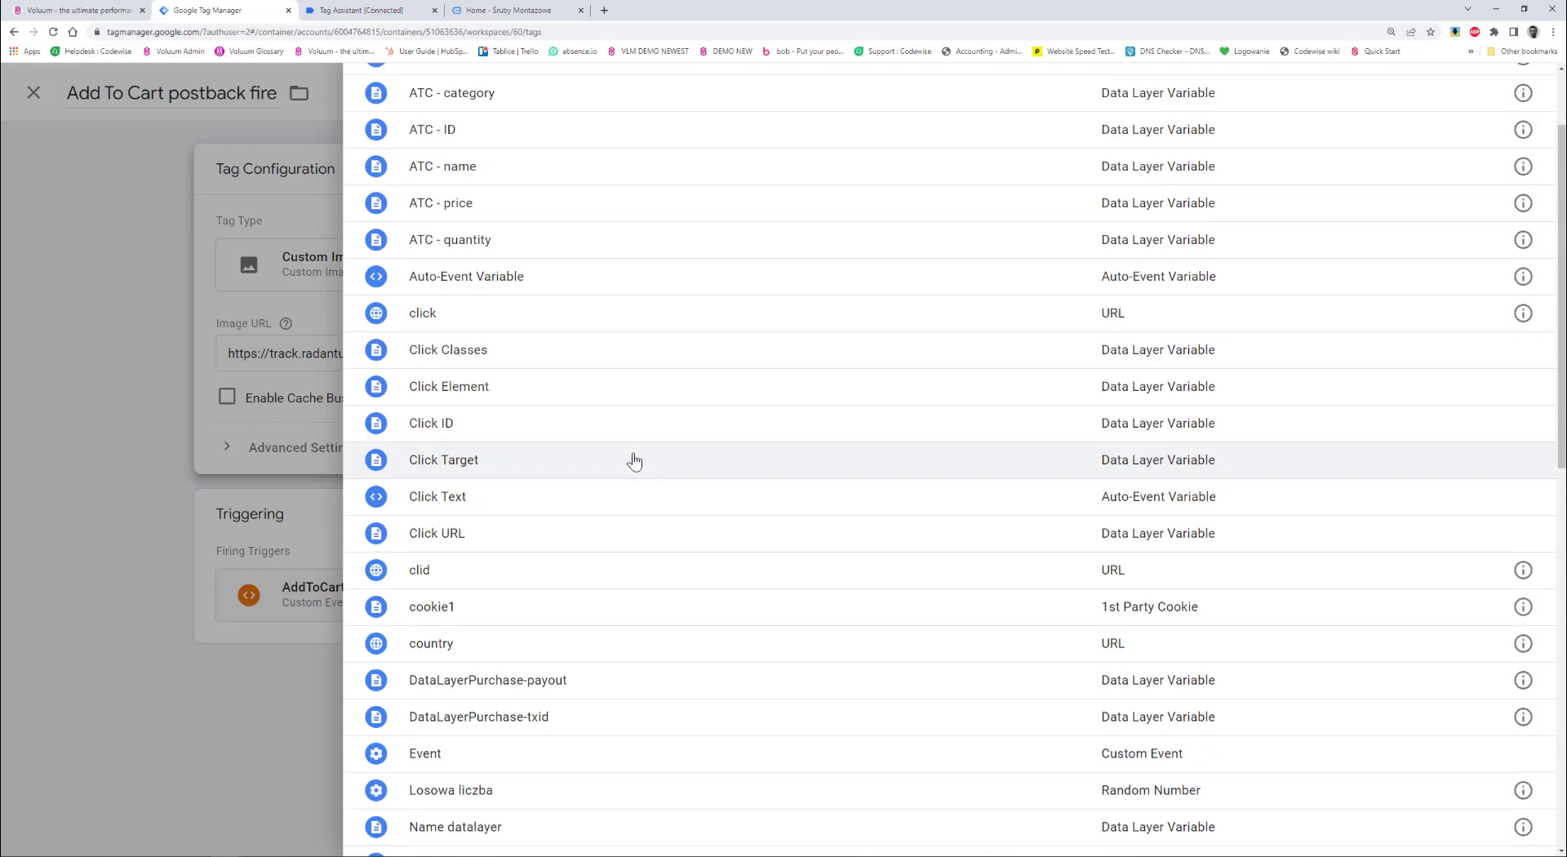
scroll(634, 462, "down", 10)
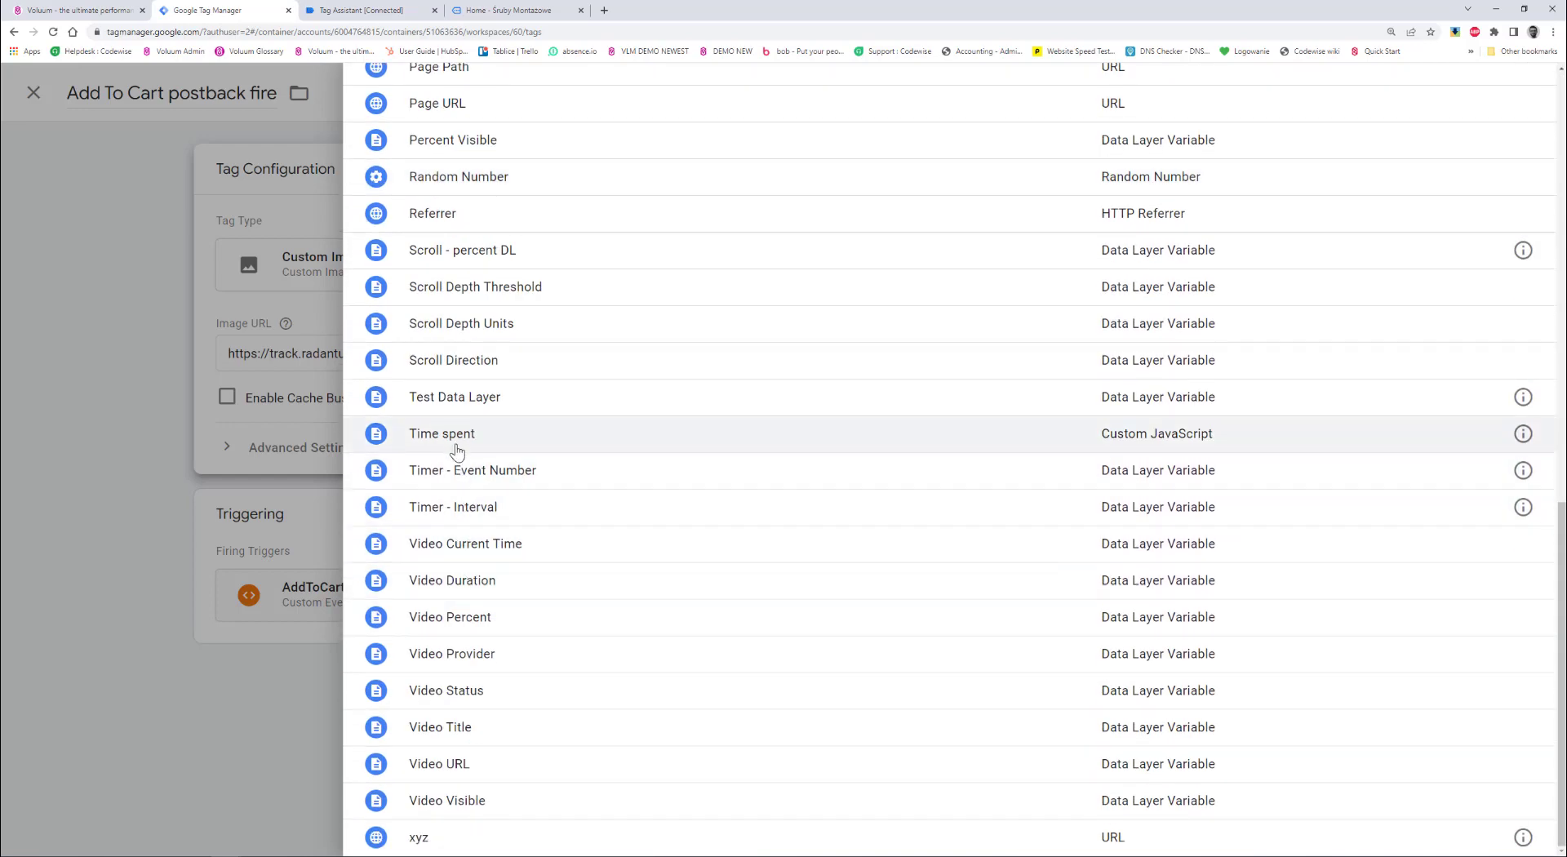
left_click(440, 408)
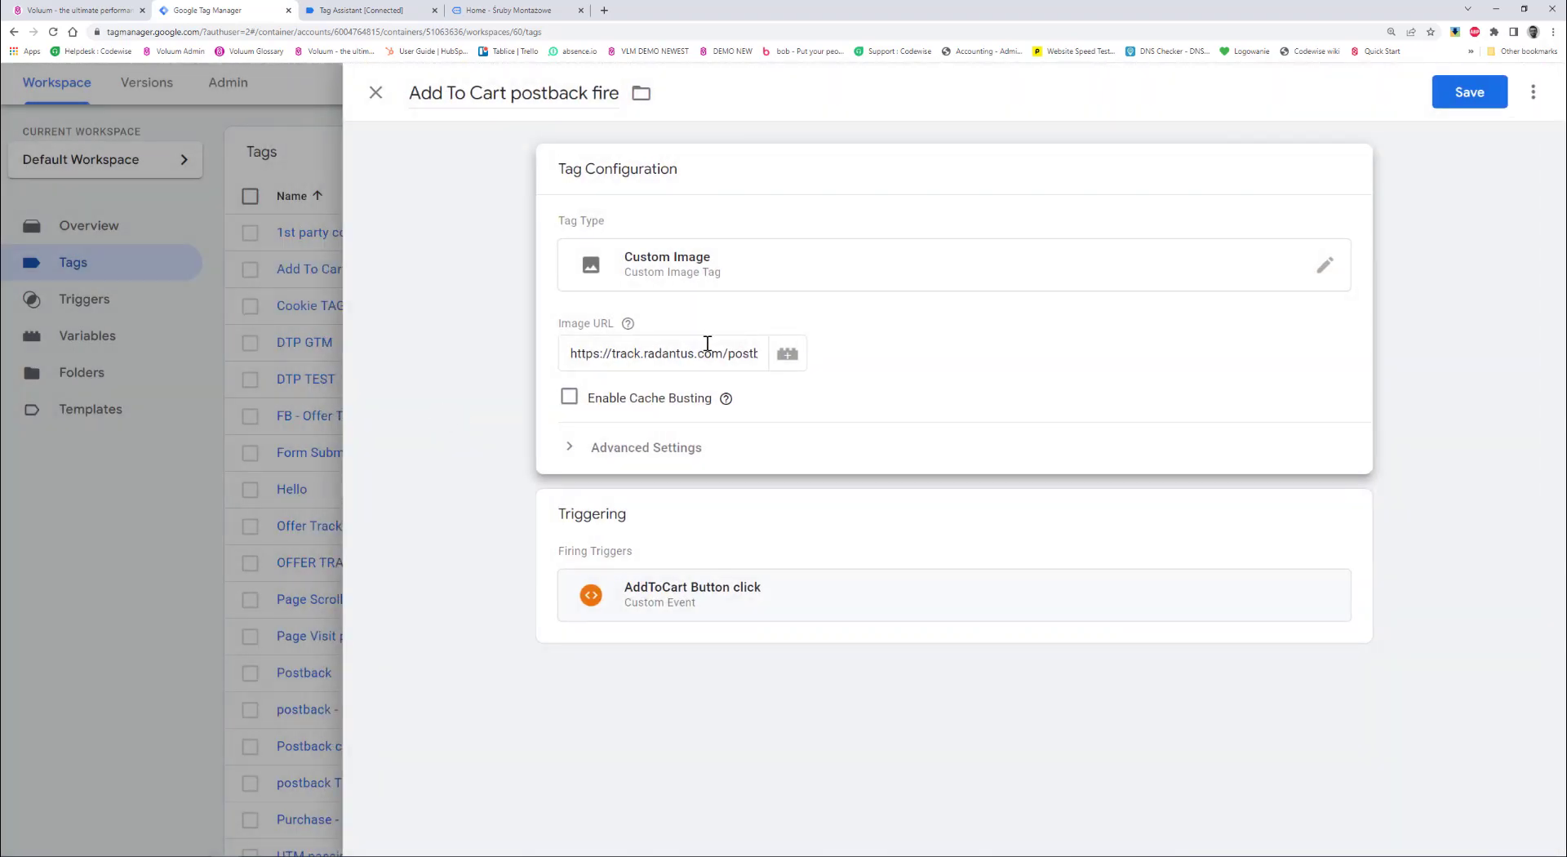
Read along the Image URL to check the variable reference in param1 and the parameters following it.
left_click(742, 353)
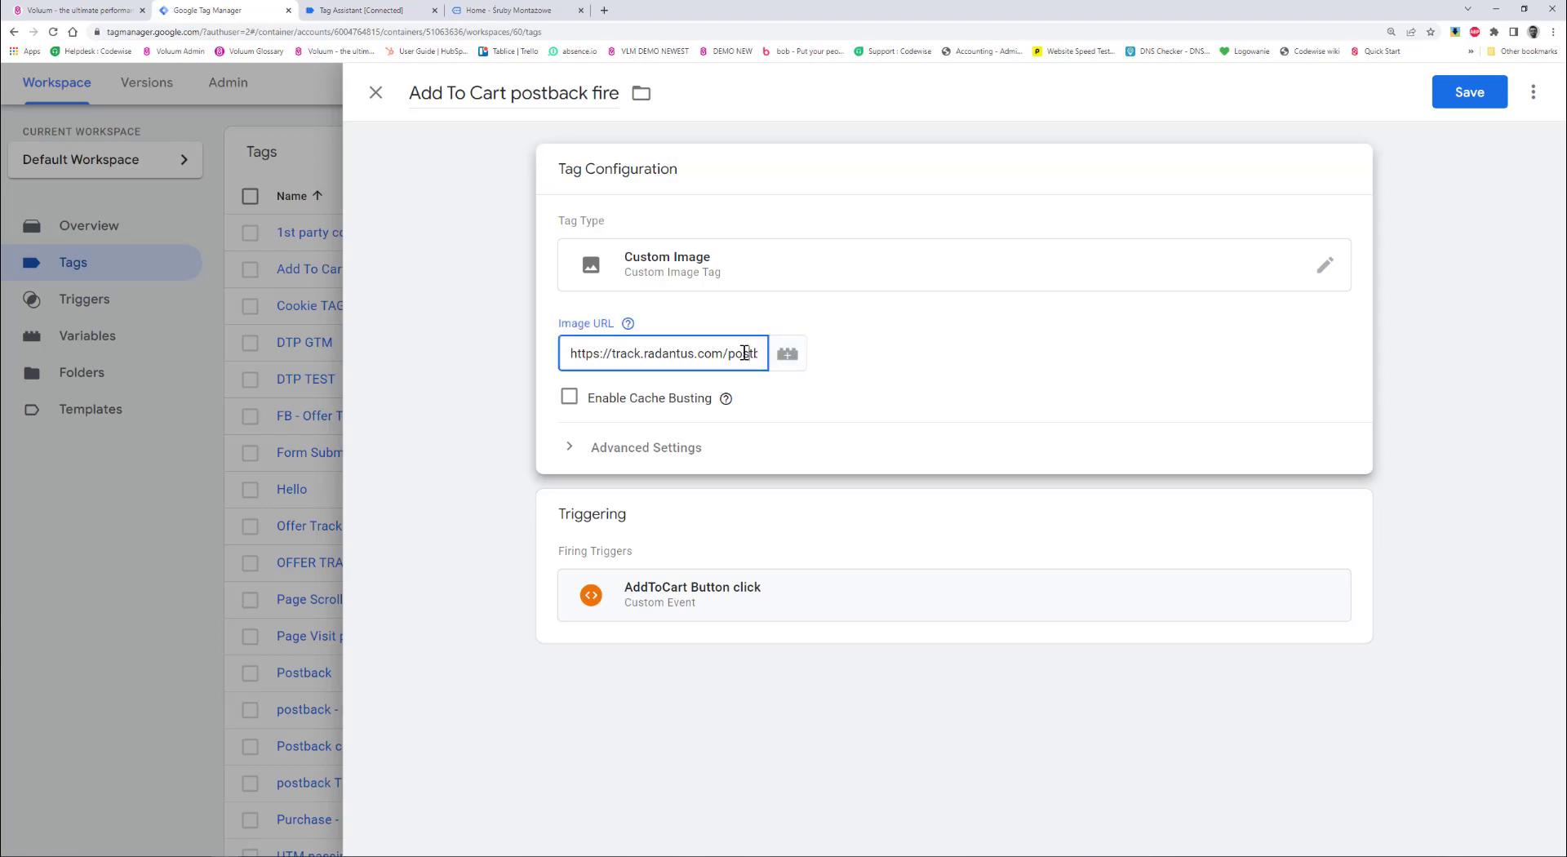
key("Right")
key("Right")
key("Right")
key("Right")
key("Right")
key("Right")
key("Right")
key("Right")
key("Right")
key("Right")
key("Right")
key("Right")
key("Right")
key("Right")
key("Right")
key("Right")
key("Right")
key("Right")
key("Right")
key("Right")
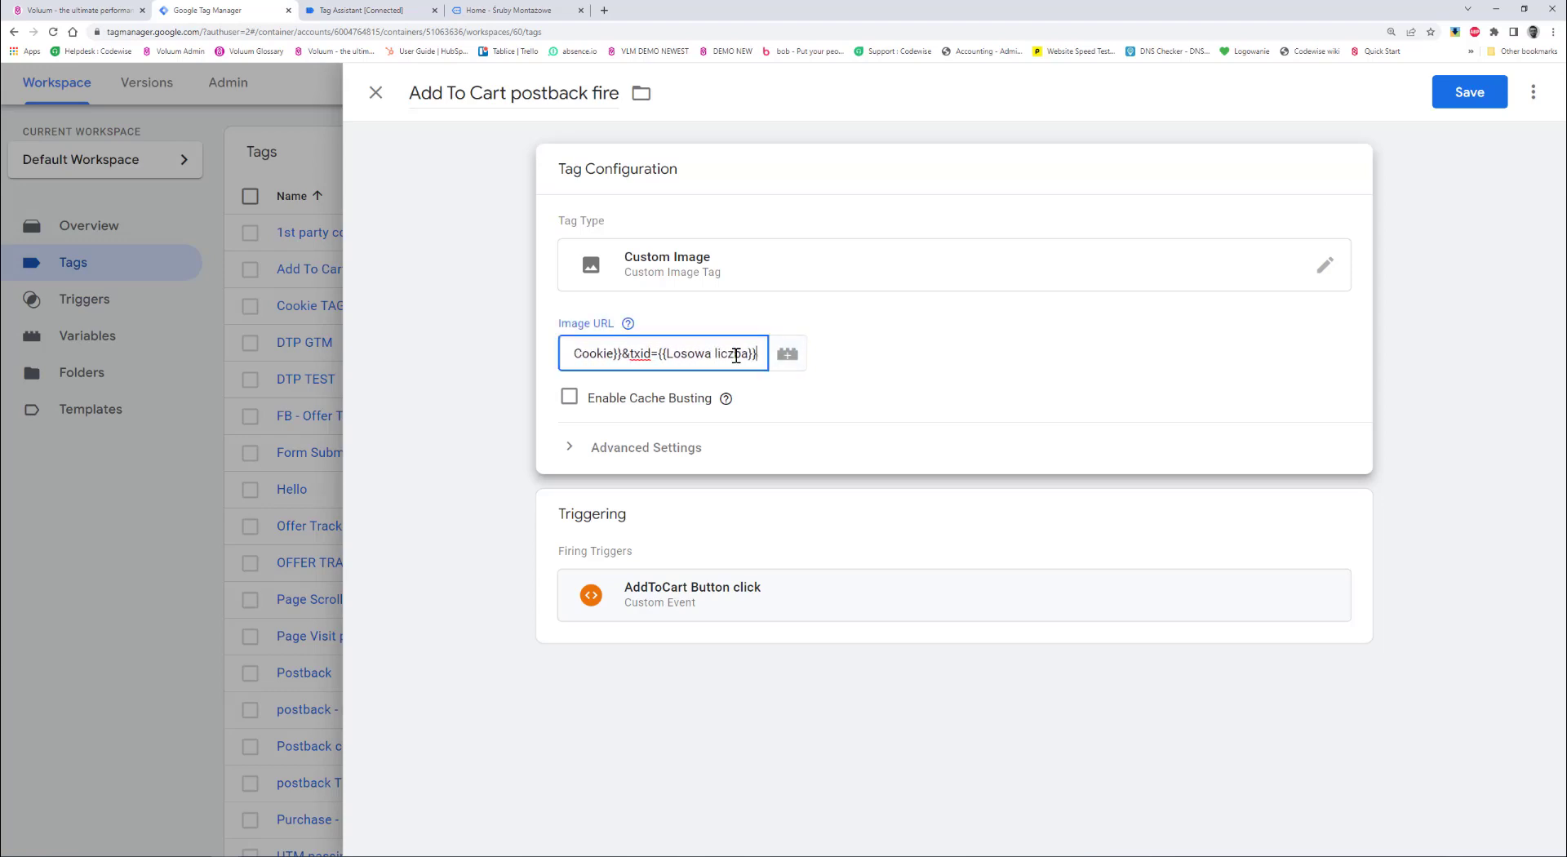
key("Right")
key("Right")
key("Right")
key("Right")
key("Right")
key("Right")
key("Right")
key("Right")
key("Right")
key("Right")
key("Right")
key("Right")
key("Right")
key("Right")
key("Right")
key("Right")
key("Right")
key("Right")
key("Right")
key("Right")
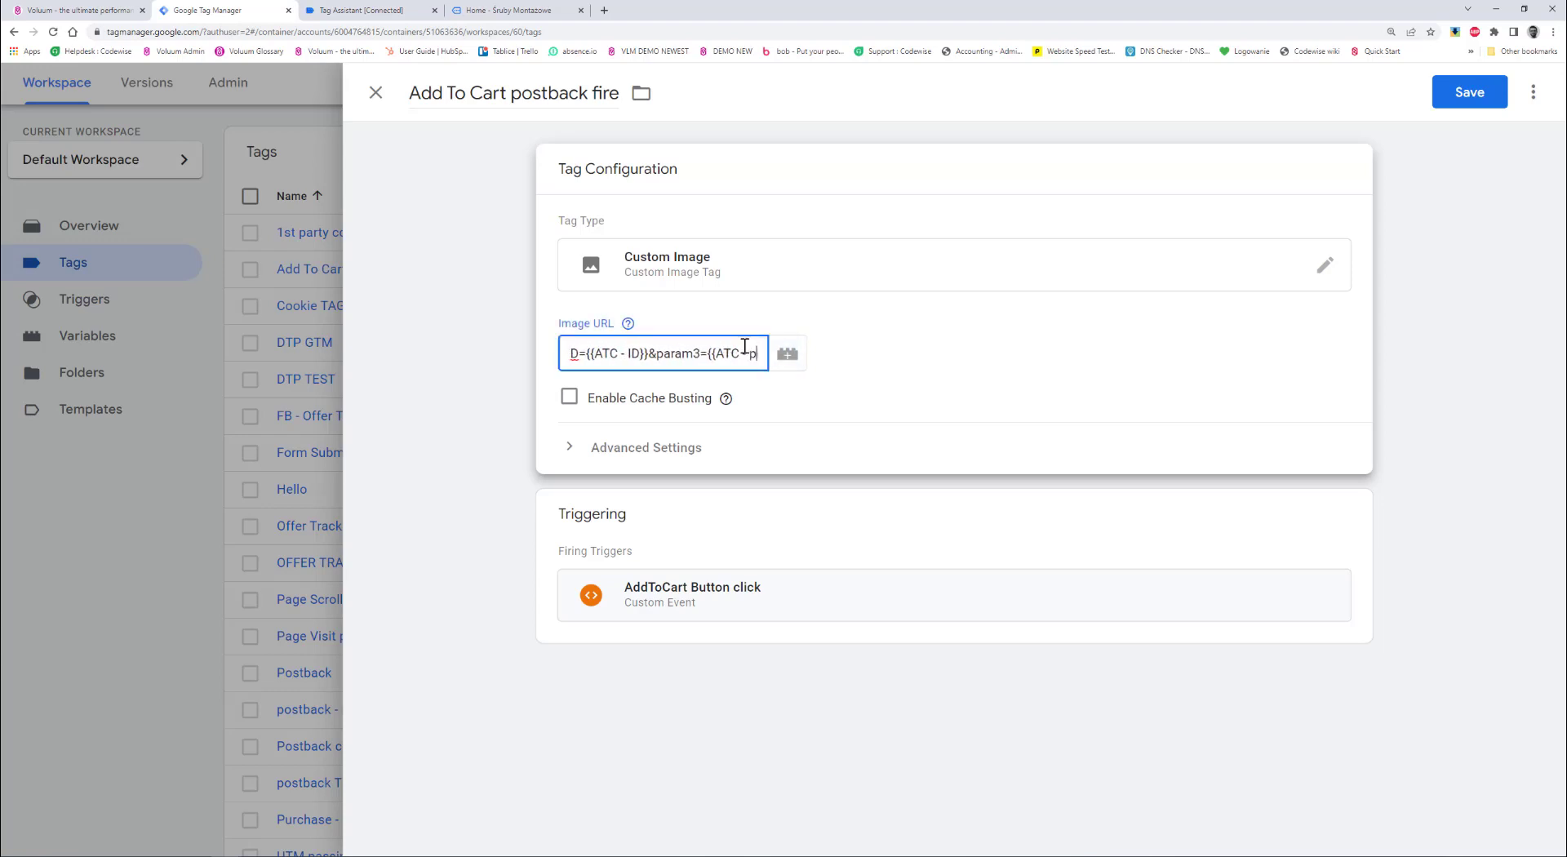
Remove the misplaced {{Test Data Layer}} reference following pcs at the end of the Image URL.
key("Right")
key("Right")
key("Right")
key("Right")
key("Right")
key("Right")
key("Right")
key("Right")
key("Right")
key("Right")
key("Right")
key("Right")
key("Right")
key("Right")
key("Right")
key("Right")
key("Right")
key("Right")
key("Right")
key("Right")
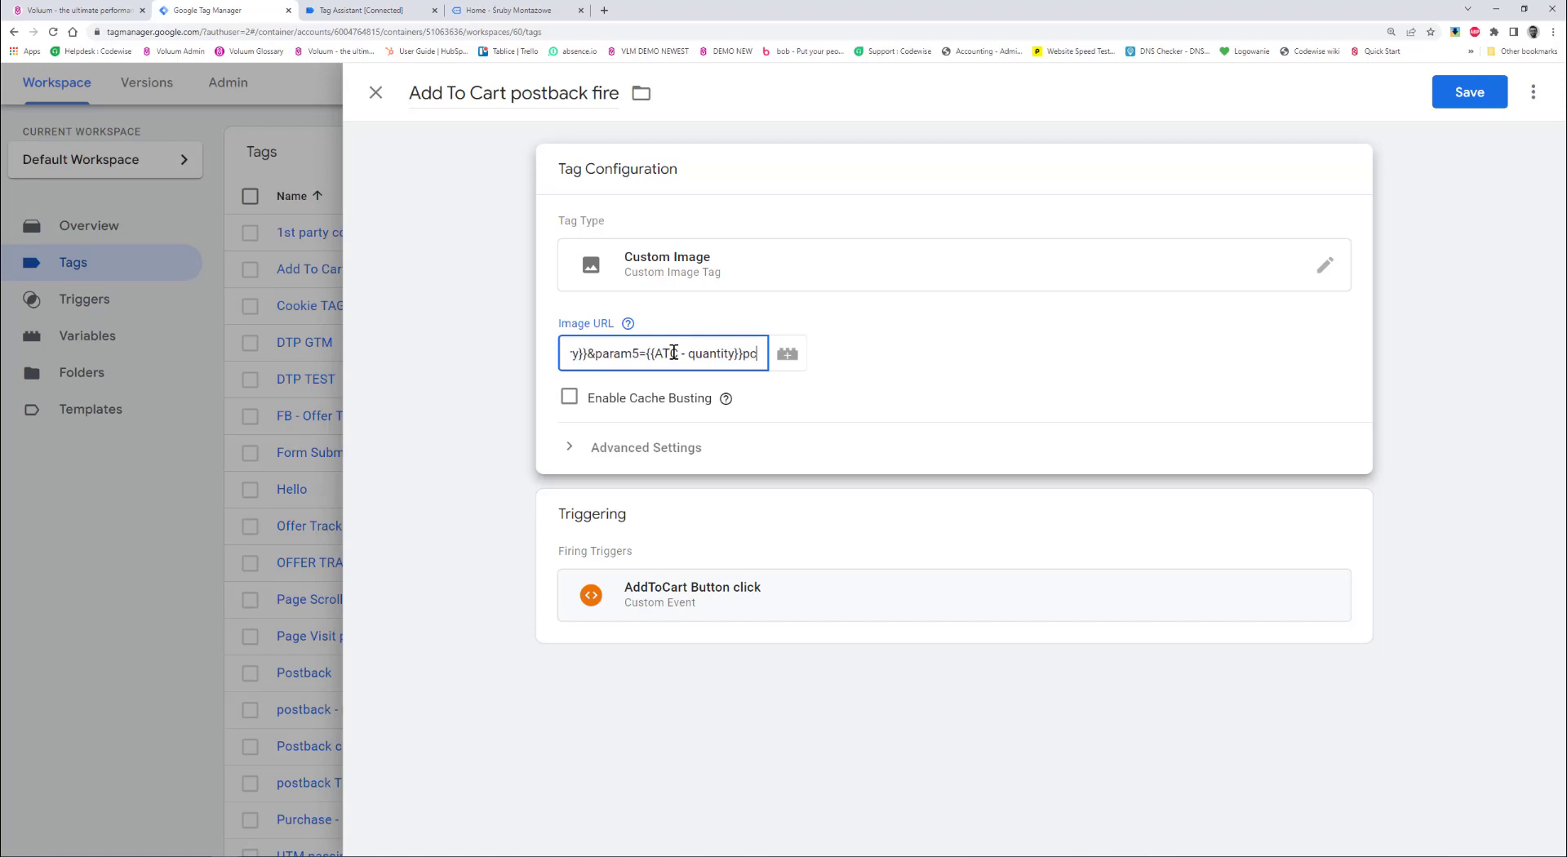
key("Right")
key("Right")
key("Right")
key("Right")
key("shift+Left")
key("shift+Left")
key("shift+Left")
key("shift+Left")
key("shift+Left")
key("shift+Left")
key("shift+Left")
key("shift+Left")
key("shift+Left")
key("shift+Left")
key("shift+Left")
key("shift+Left")
key("shift+Left")
key("shift+Left")
key("shift+Left")
key("shift+Left")
key("shift+Left")
key("shift+Left")
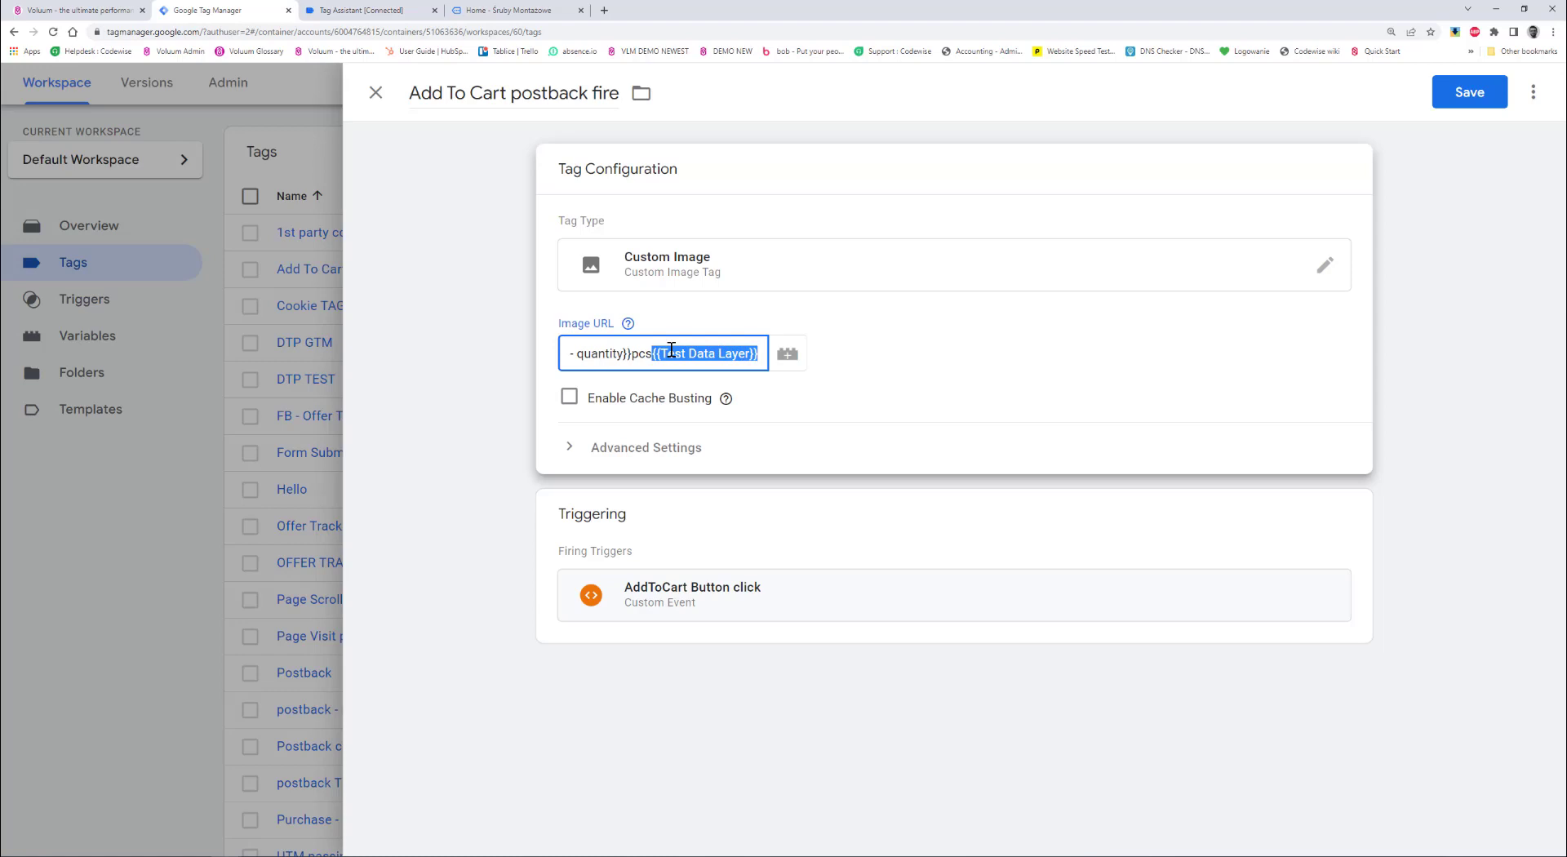
key("BackSpace")
Insert {{Test Data Layer}} as the value of param1 in the Image URL and save the tag.
key("Left")
key("Left")
key("Left")
key("Left")
key("Left")
key("Left")
key("Left")
key("Left")
key("Left")
key("Left")
key("Left")
key("Left")
key("Left")
key("Left")
key("Left")
key("Left")
key("Left")
key("Left")
key("Left")
key("Left")
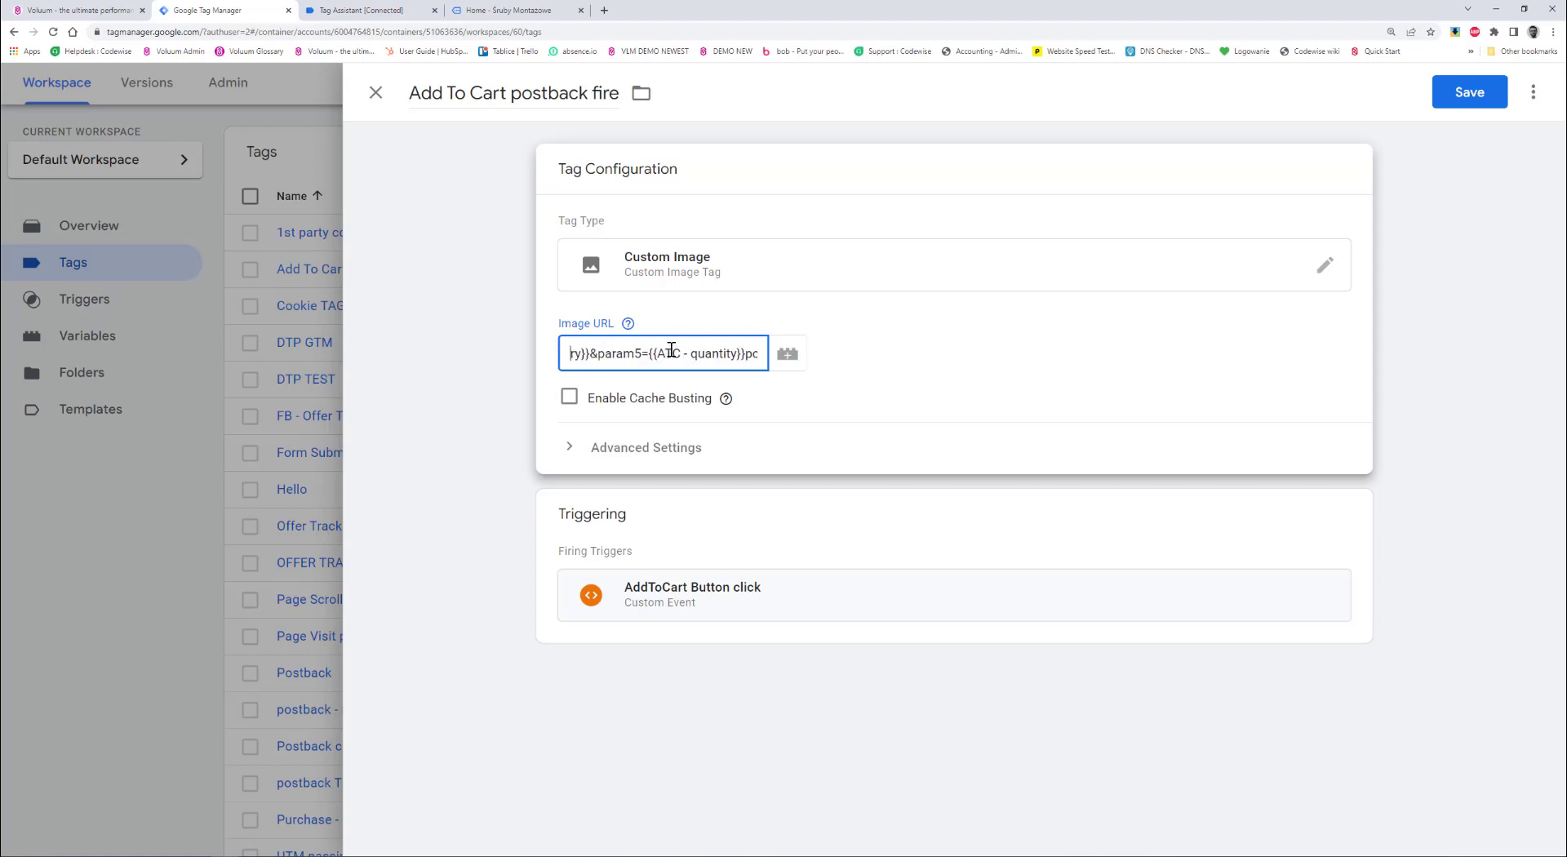
key("Left")
key("Left")
key("Left")
key("Left")
key("Left")
key("Left")
key("Left")
key("Left")
key("Left")
key("Left")
key("Left")
key("Left")
key("Left")
key("Left")
key("Left")
key("Left")
key("Left")
key("Left")
key("Left")
key("Left")
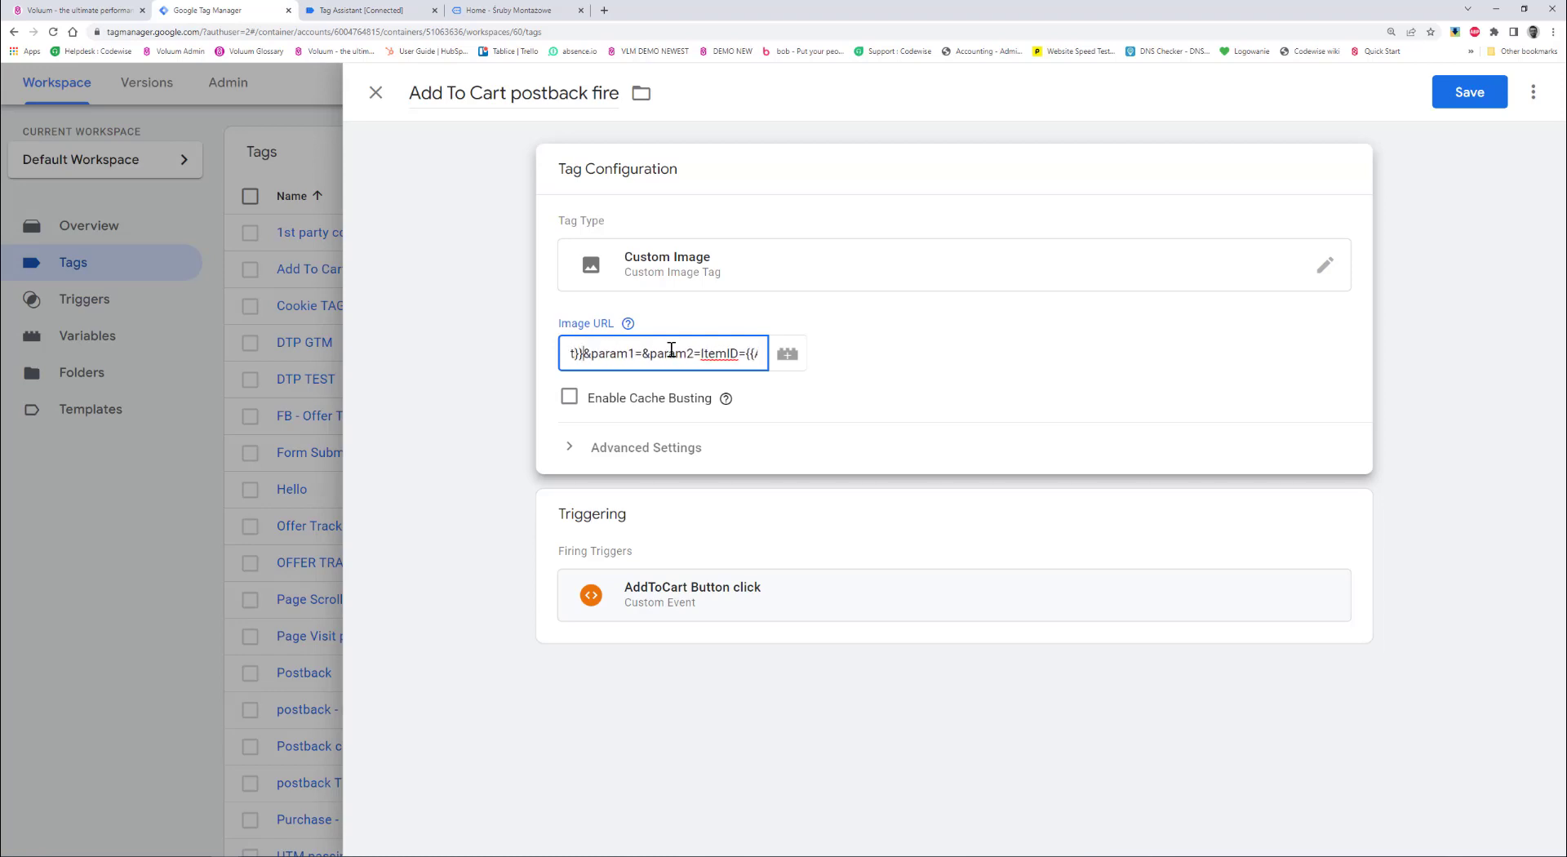
type("{{Test Data Layer}}")
left_click(1452, 108)
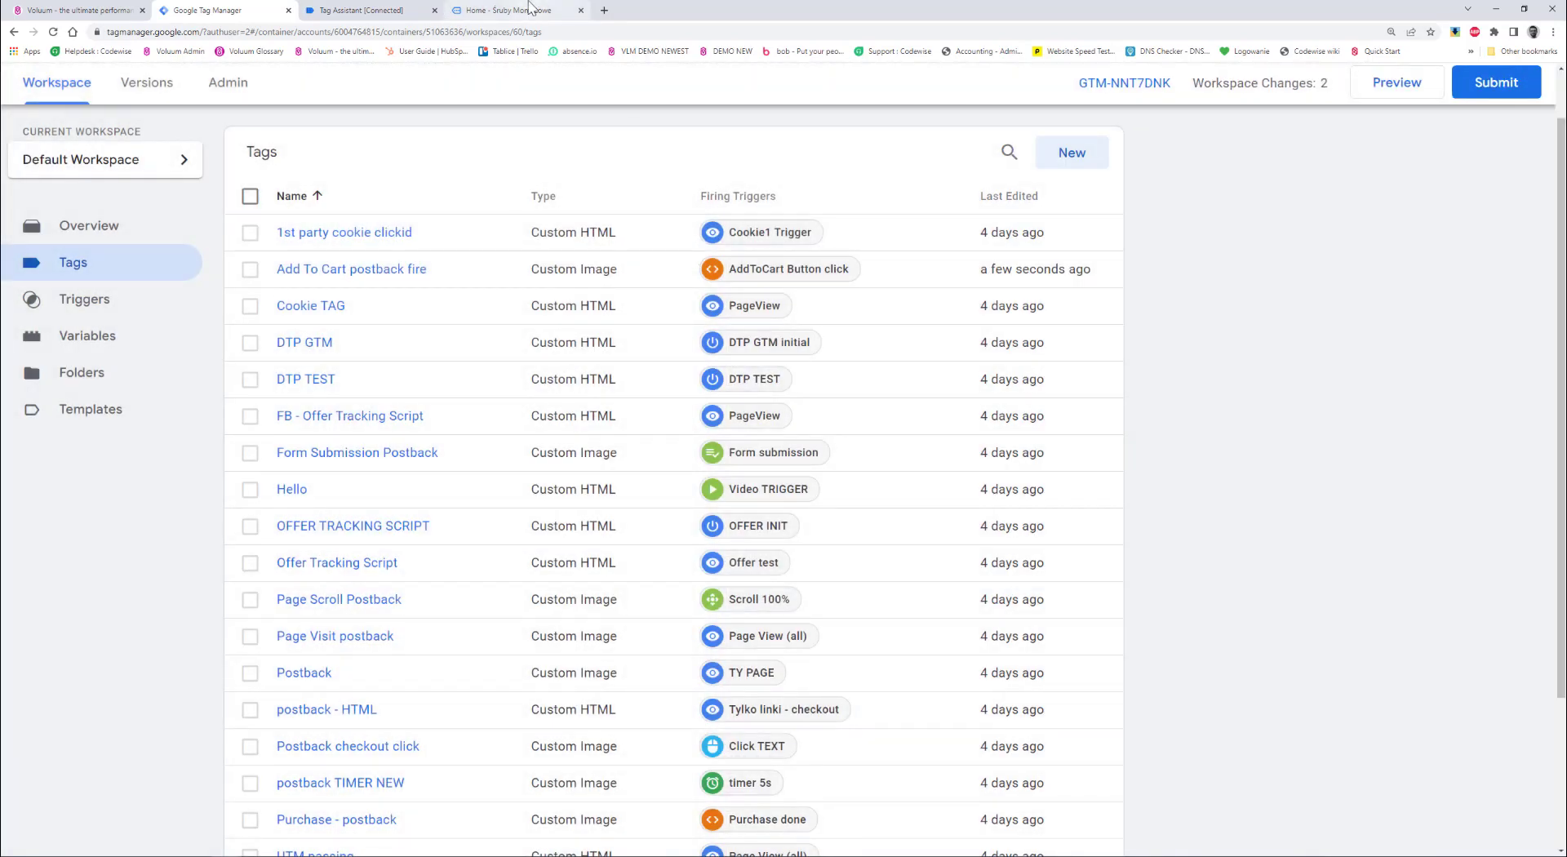
Close the old shop and Tag Assistant pages, start a new container preview, and connect it to the prefilled website URL.
left_click(580, 10)
left_click(434, 10)
left_click(1416, 92)
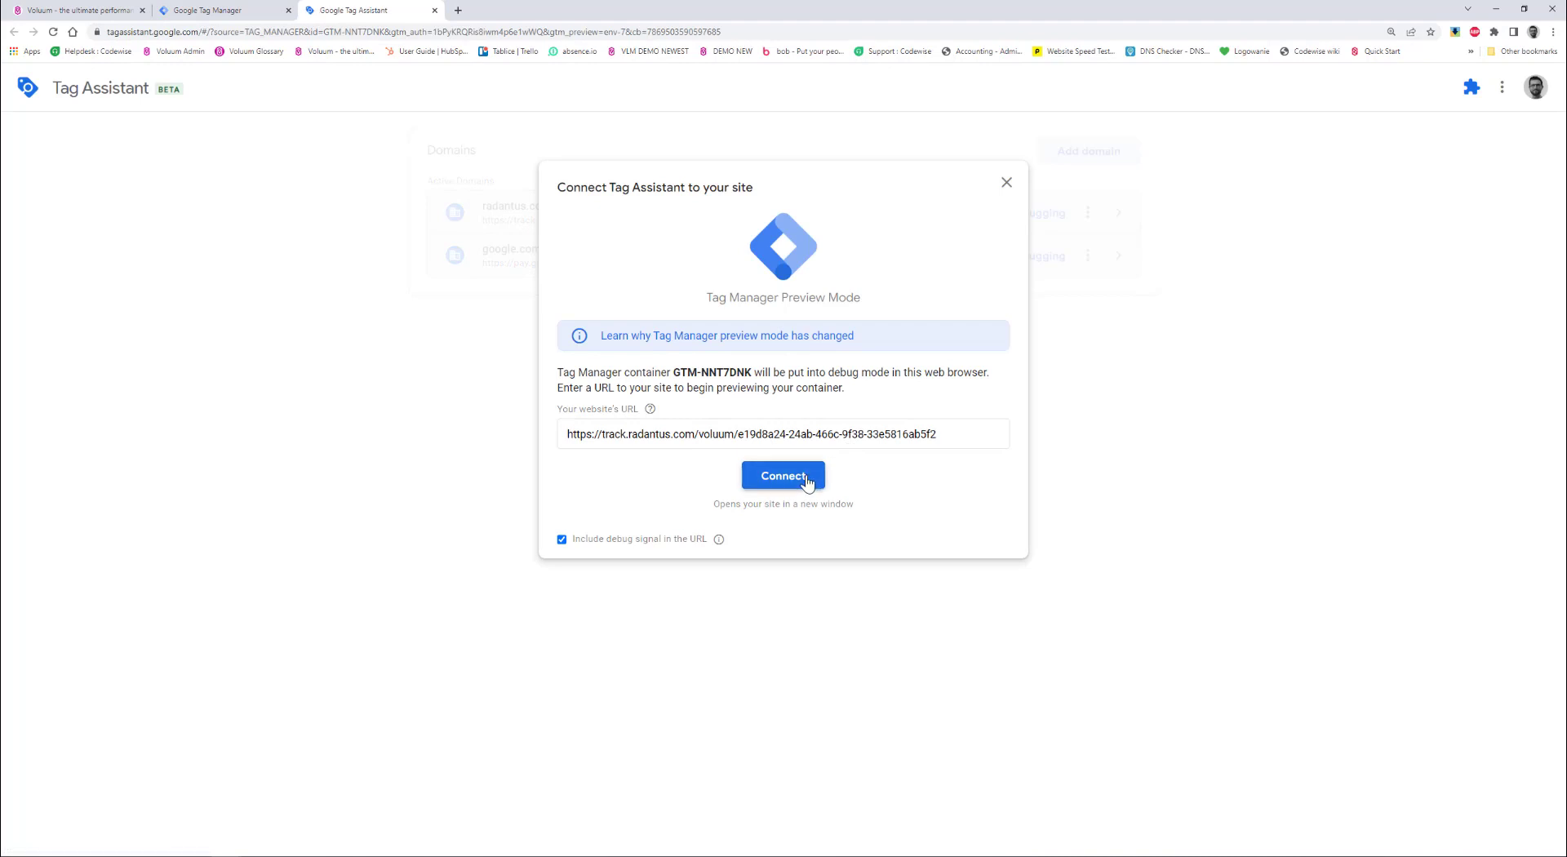
left_click(807, 481)
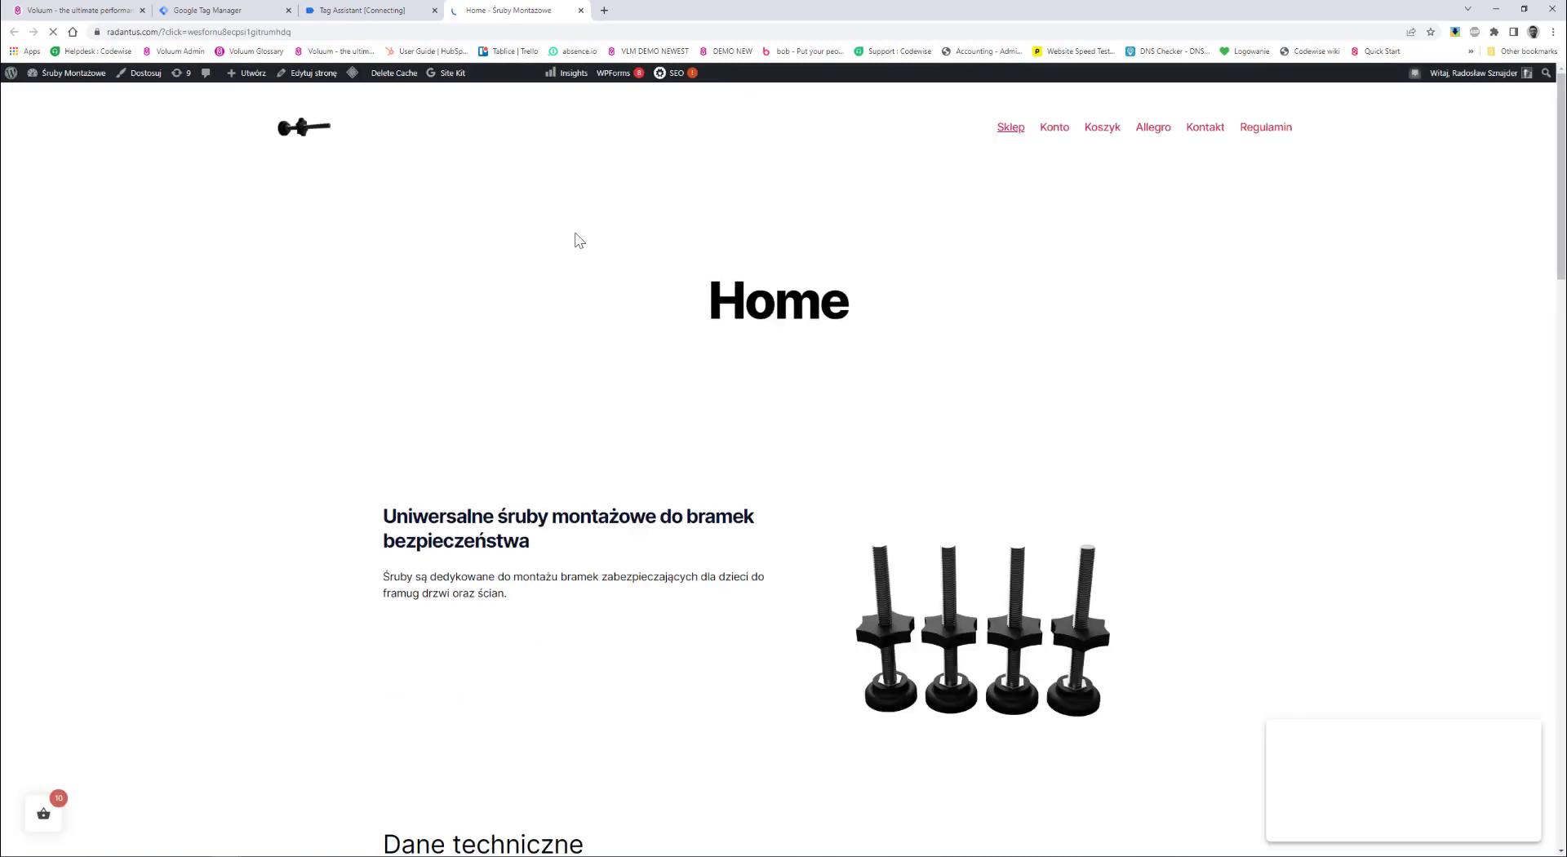
Add the product "4 śruby montażowe – uniwersalne – standardowa klasa wytrzymałości" to the cart and continue shopping.
scroll(634, 360, "down", 20)
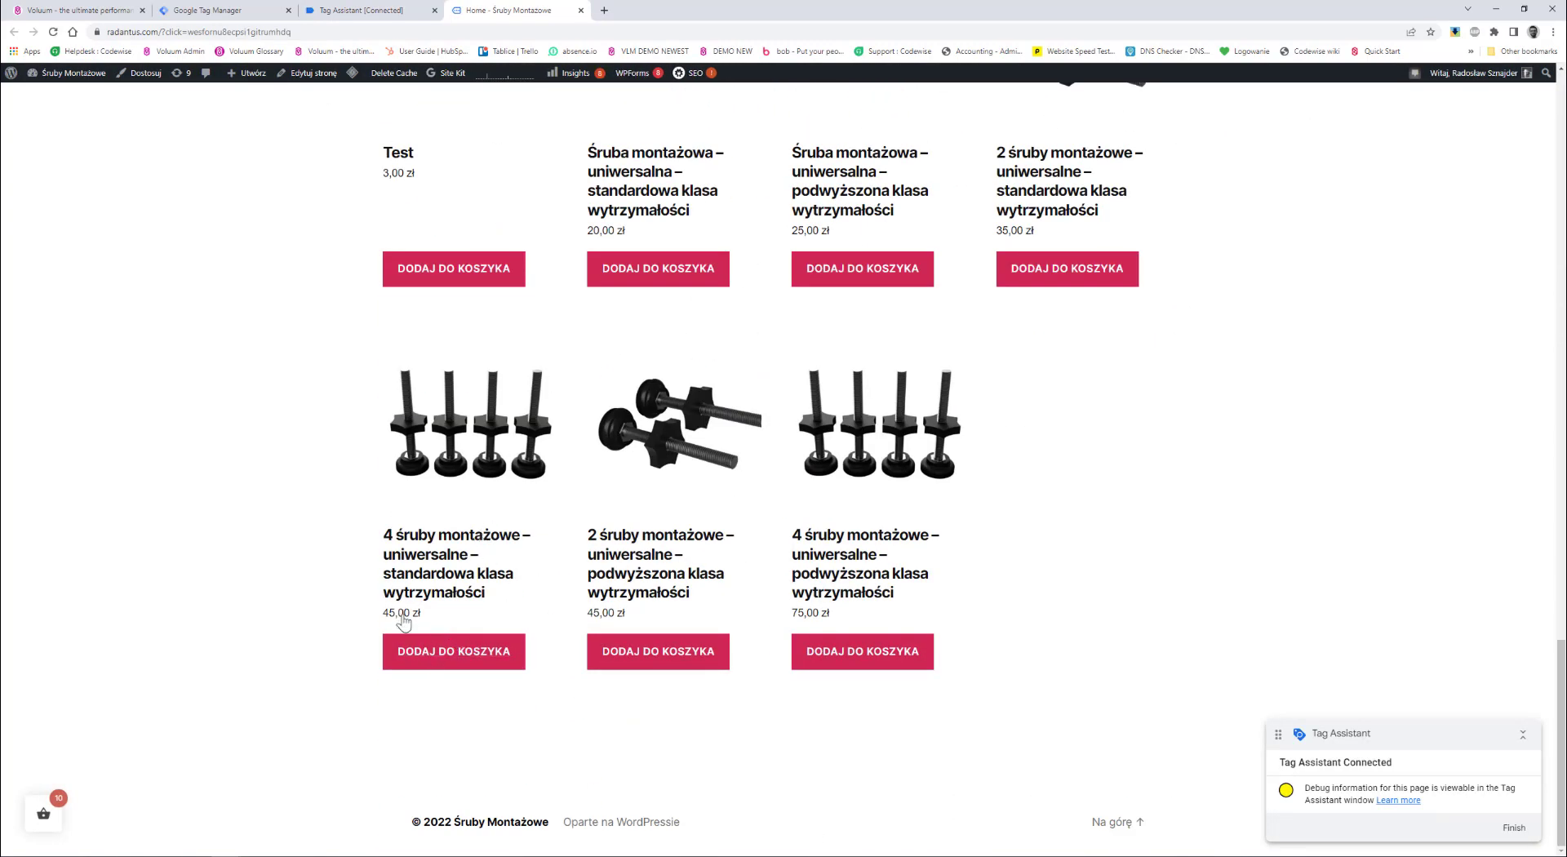
left_click(445, 653)
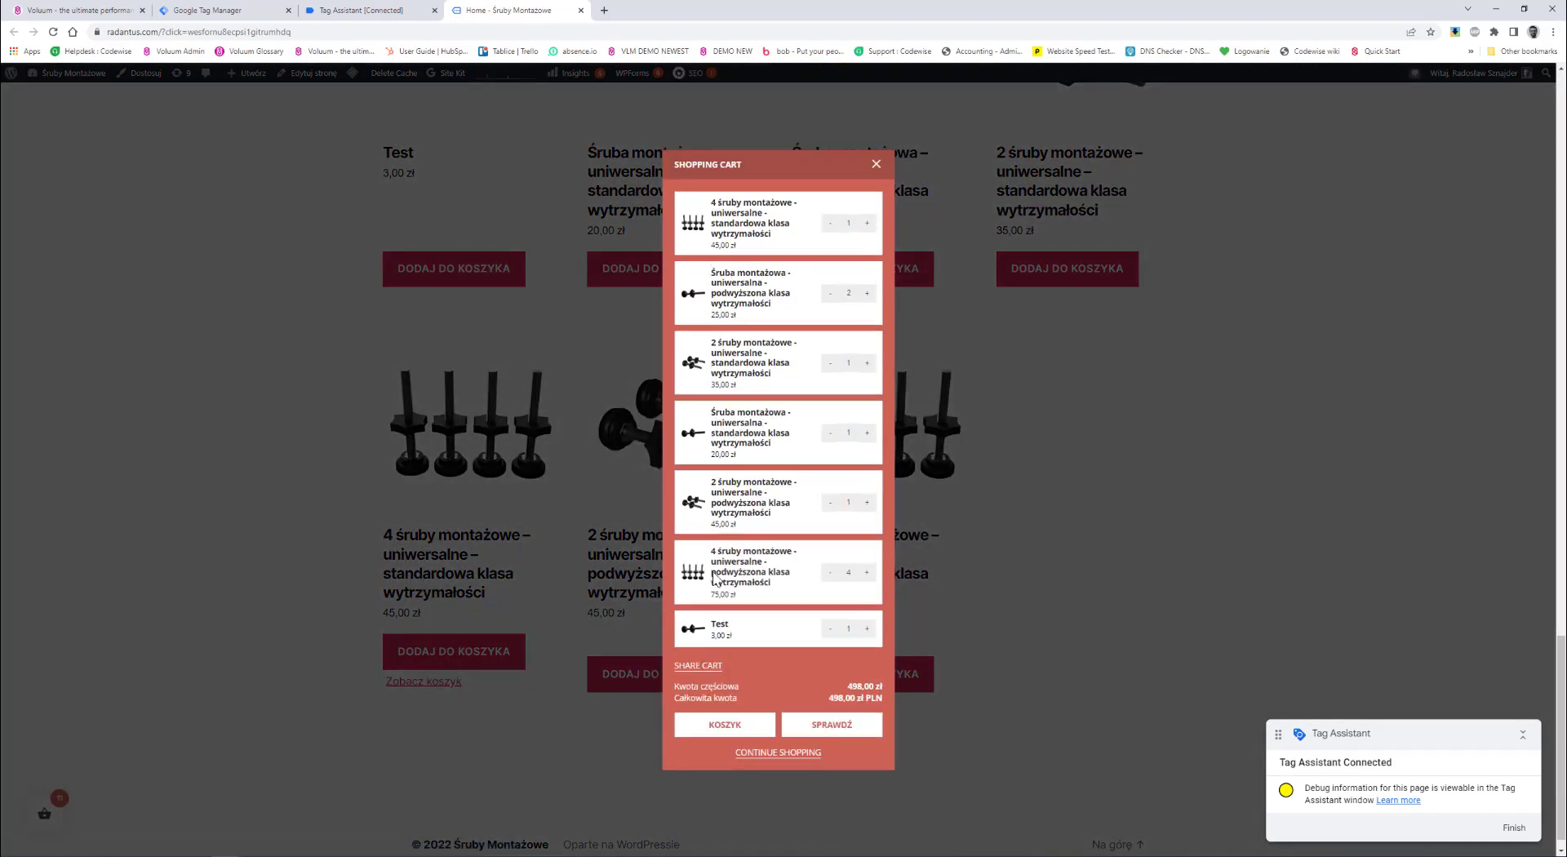
left_click(780, 753)
Switch to Tag Assistant and examine item_name in the Data Layer values of the add_to_cart event.
left_click(371, 9)
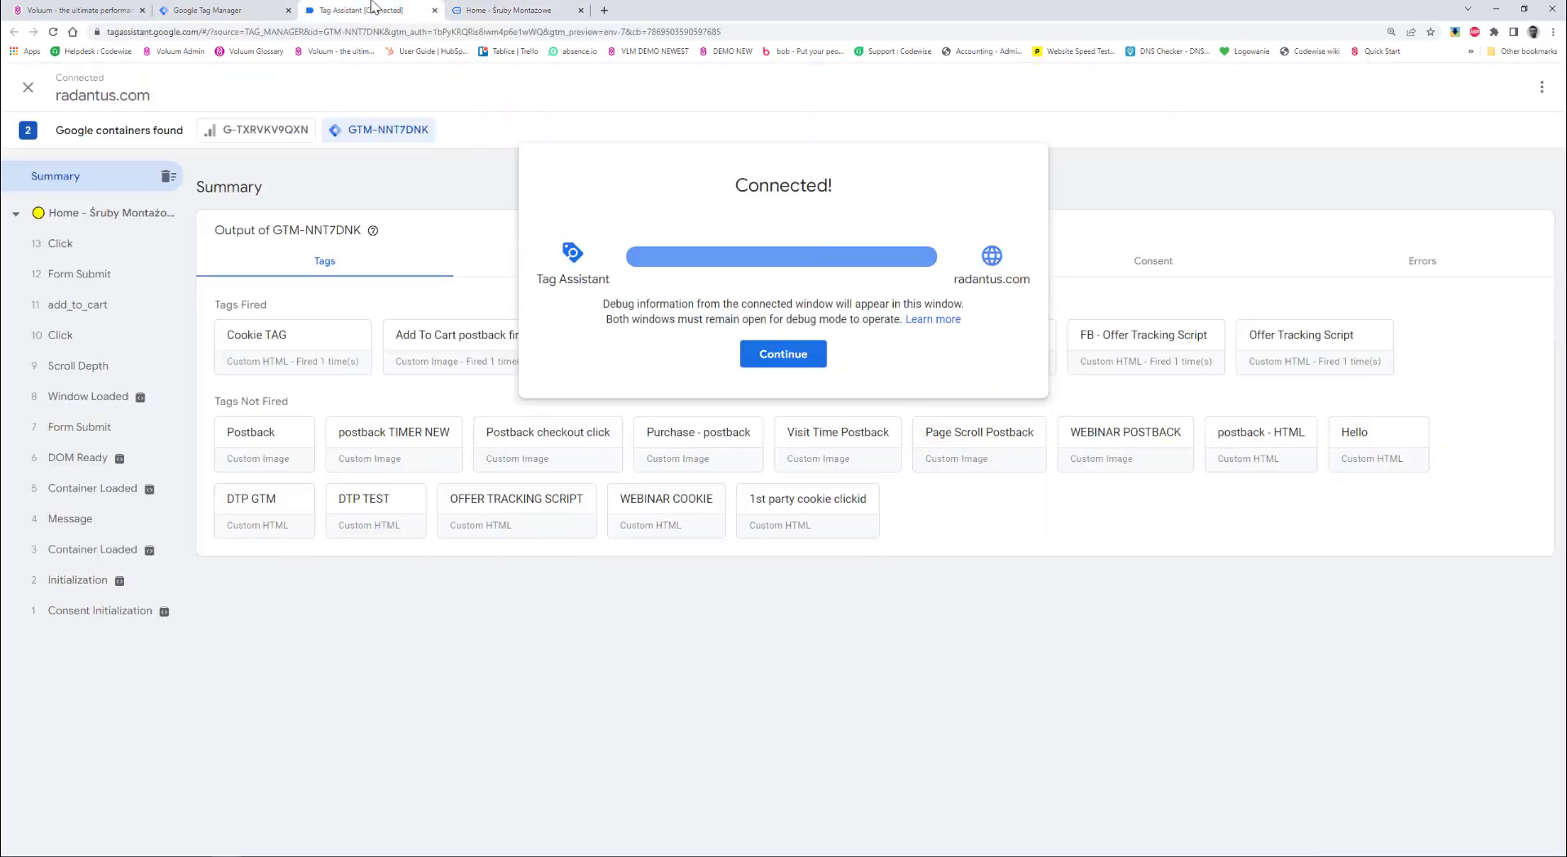
left_click(791, 356)
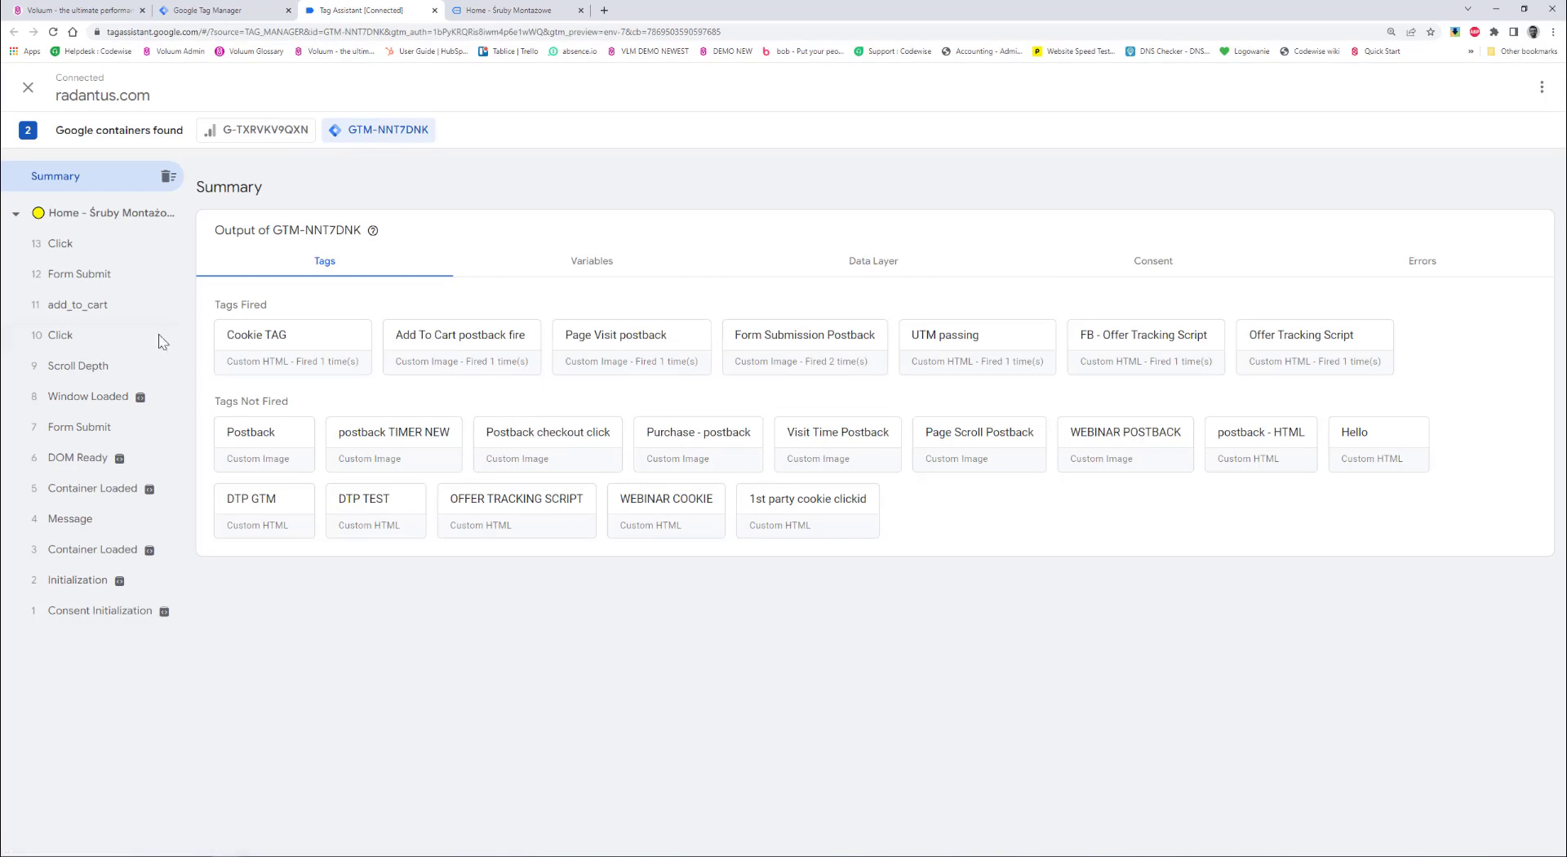
left_click(74, 307)
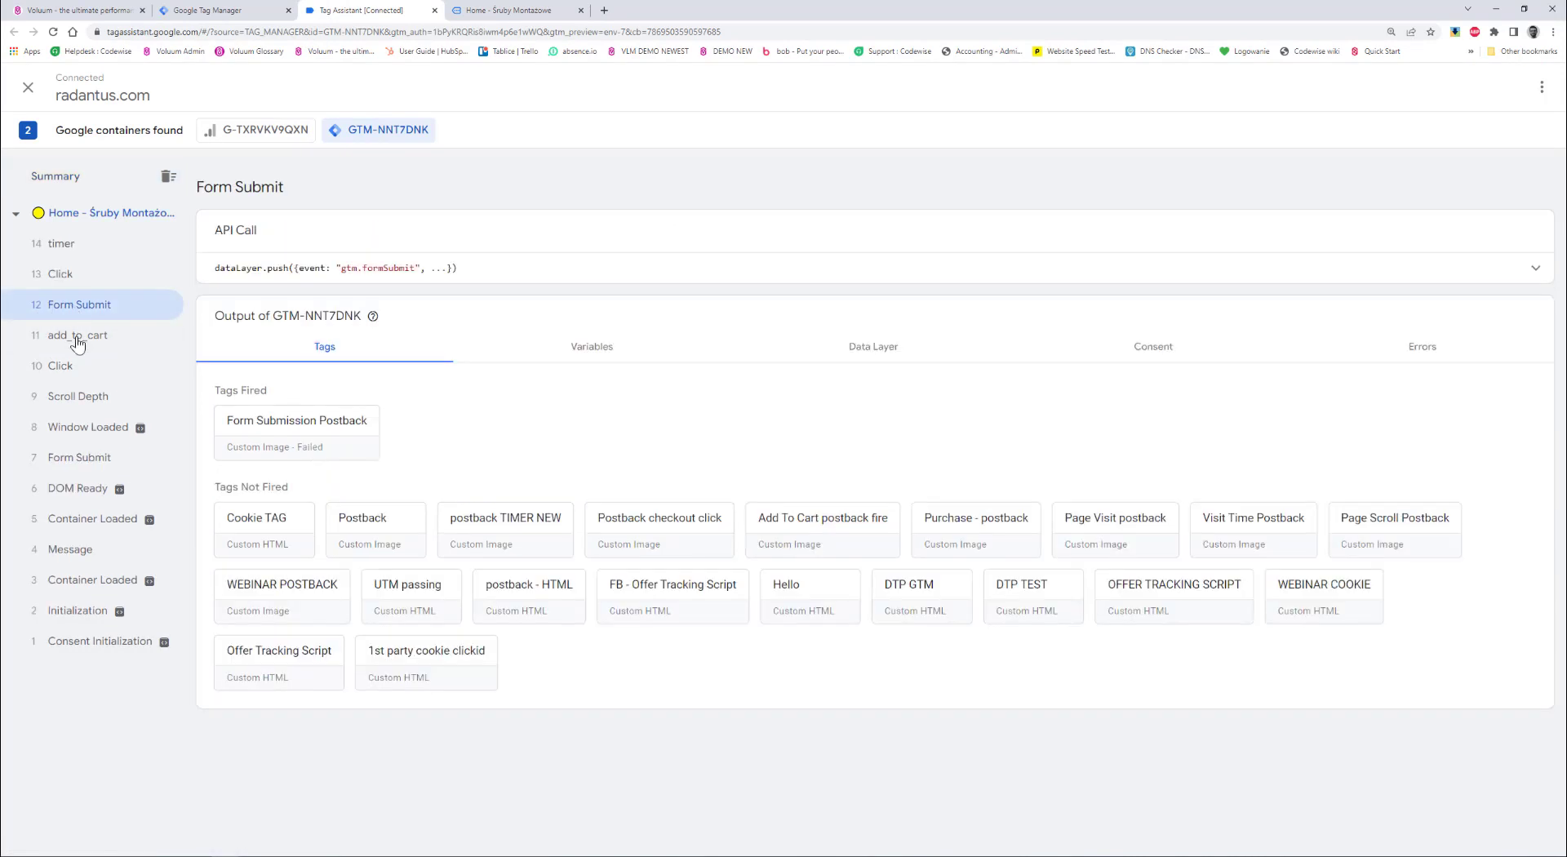
left_click(46, 343)
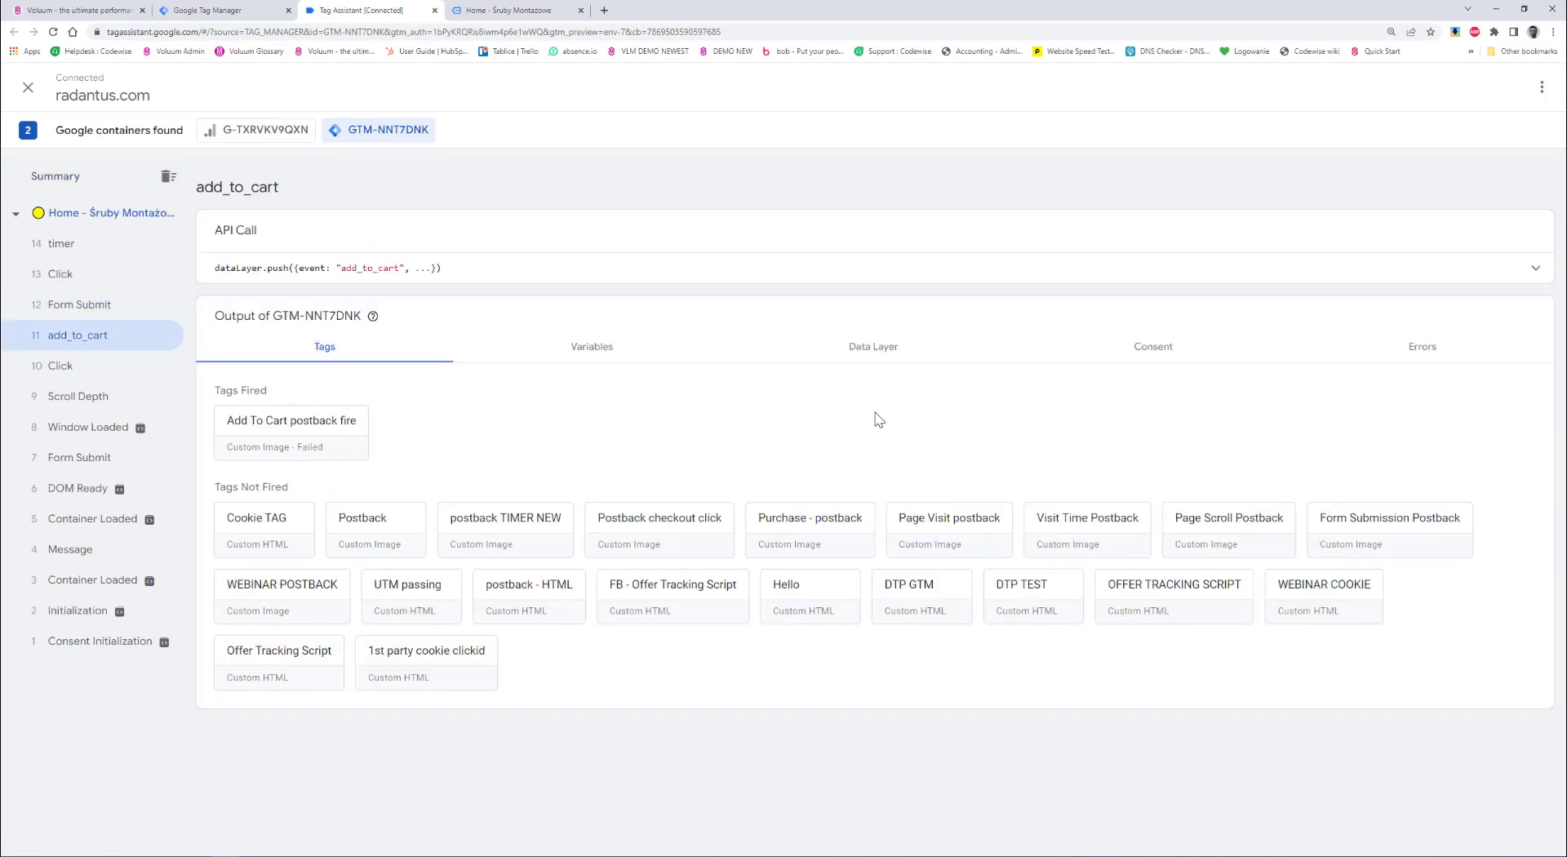
left_click(898, 353)
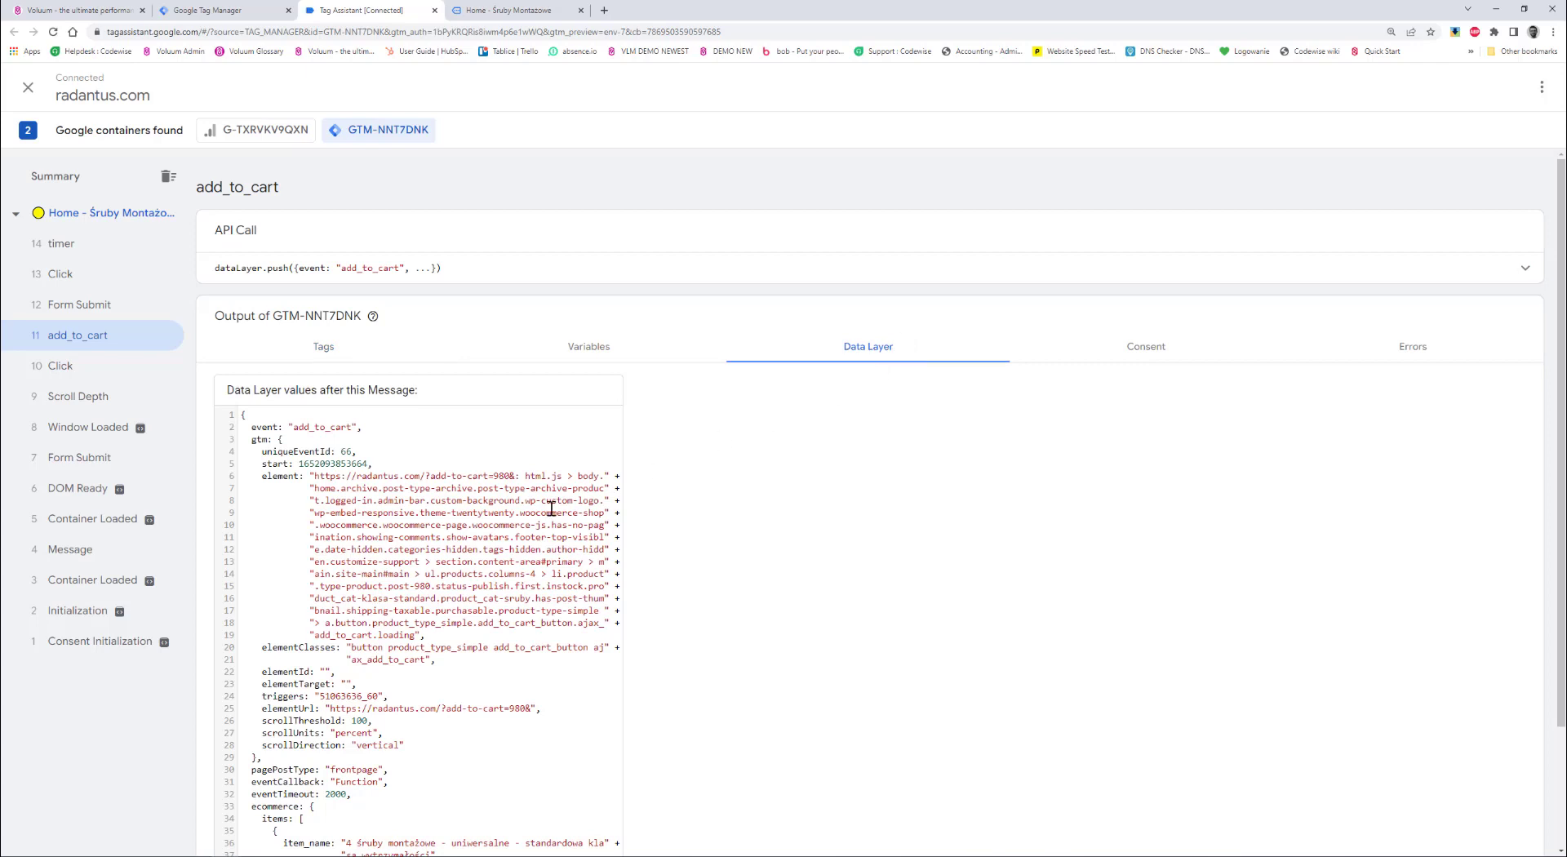
scroll(335, 487, "down", 2)
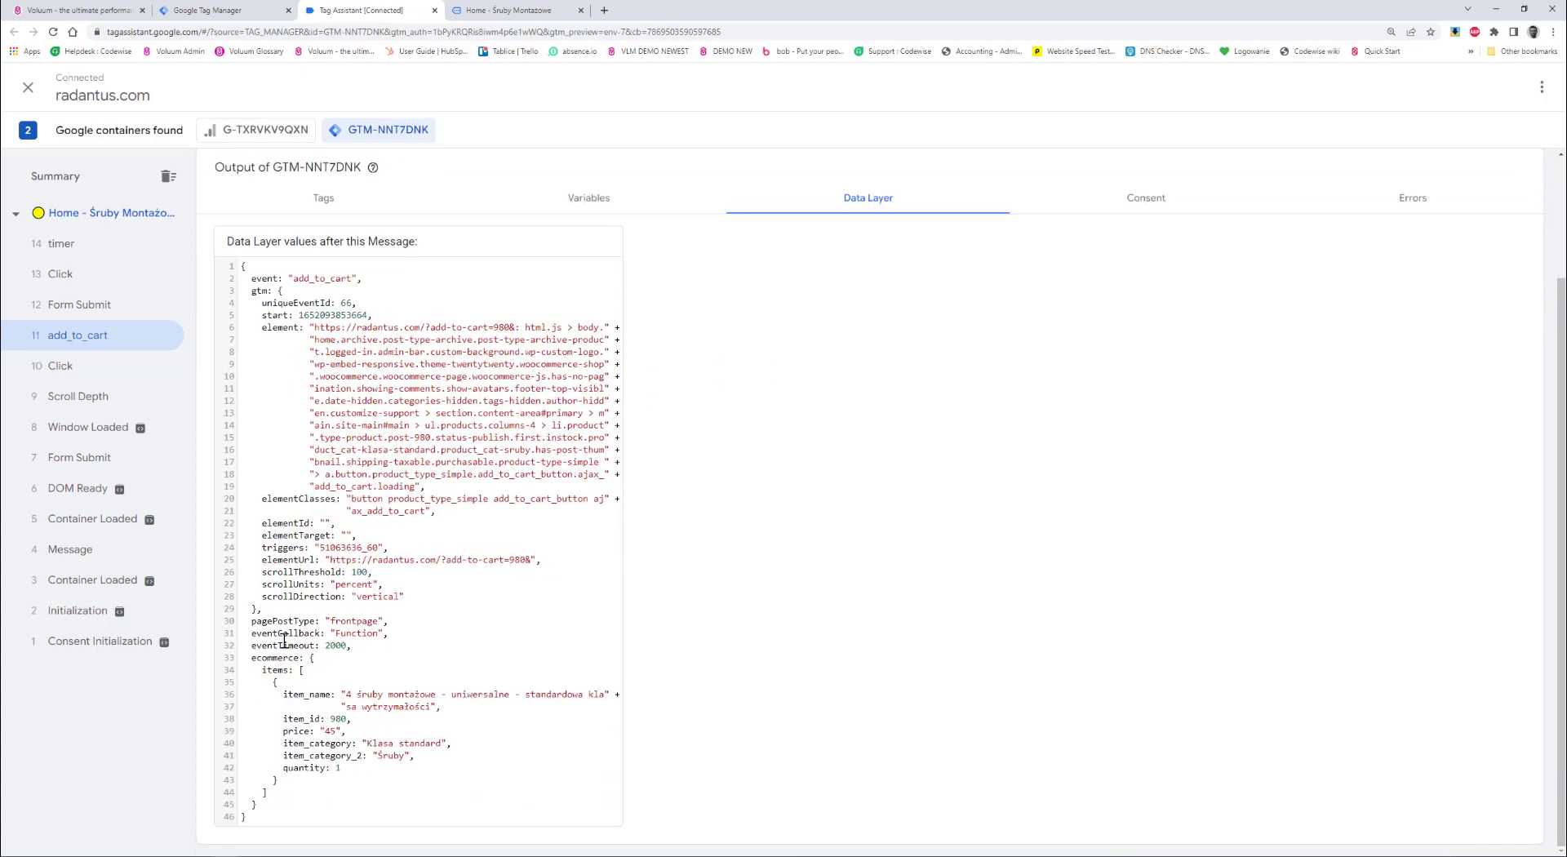
left_click_drag(392, 692, 429, 706)
Check the value of the Test Data Layer variable among the add_to_cart event's variables.
left_click(595, 200)
scroll(555, 484, "down", 1)
scroll(556, 482, "down", 10)
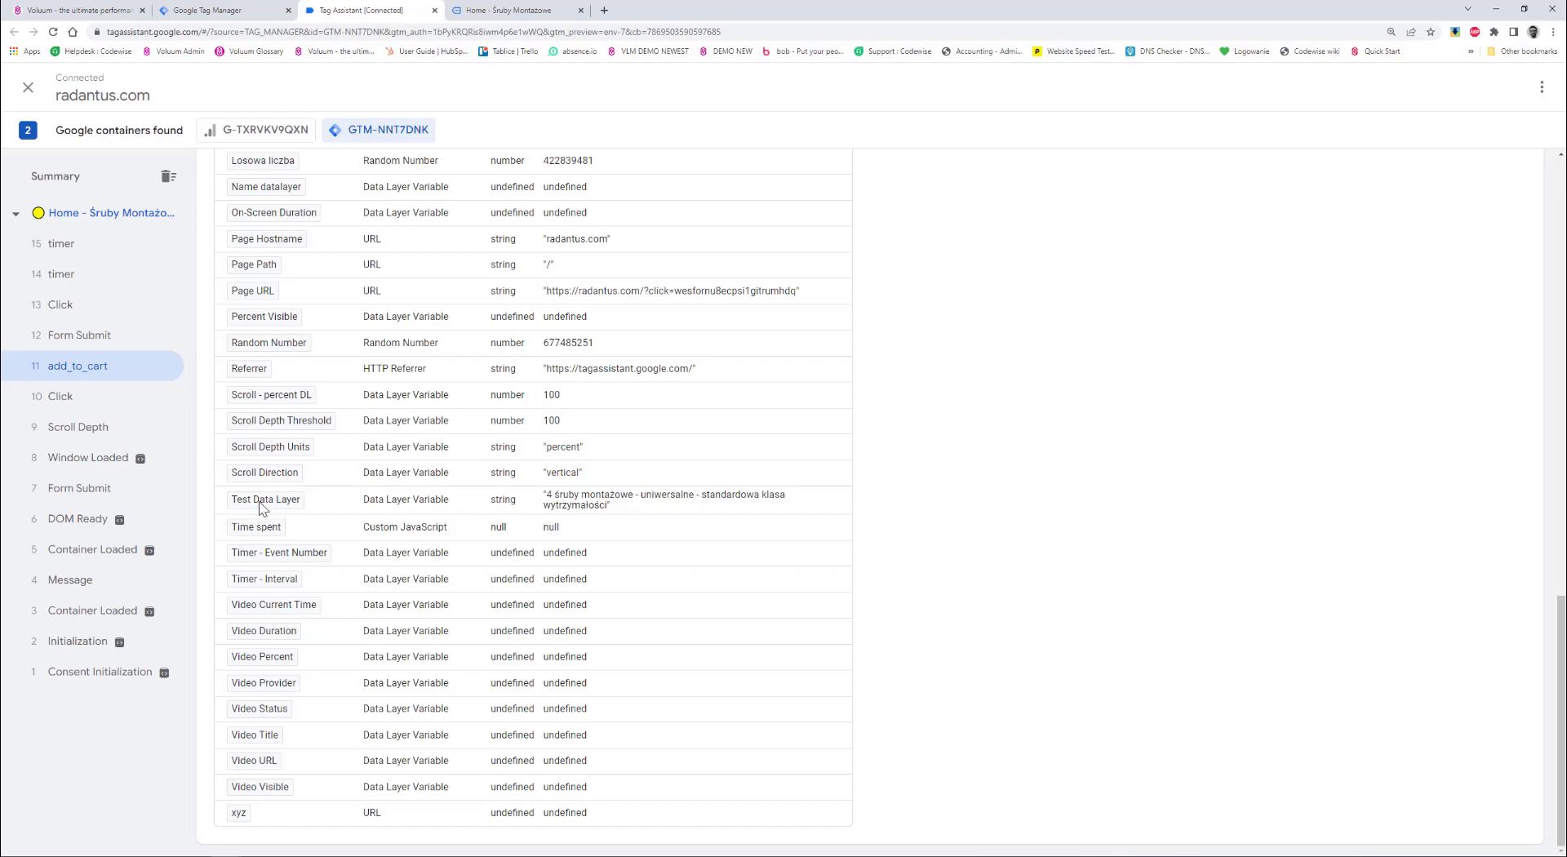
left_click_drag(548, 496, 613, 510)
scroll(266, 428, "up", 10)
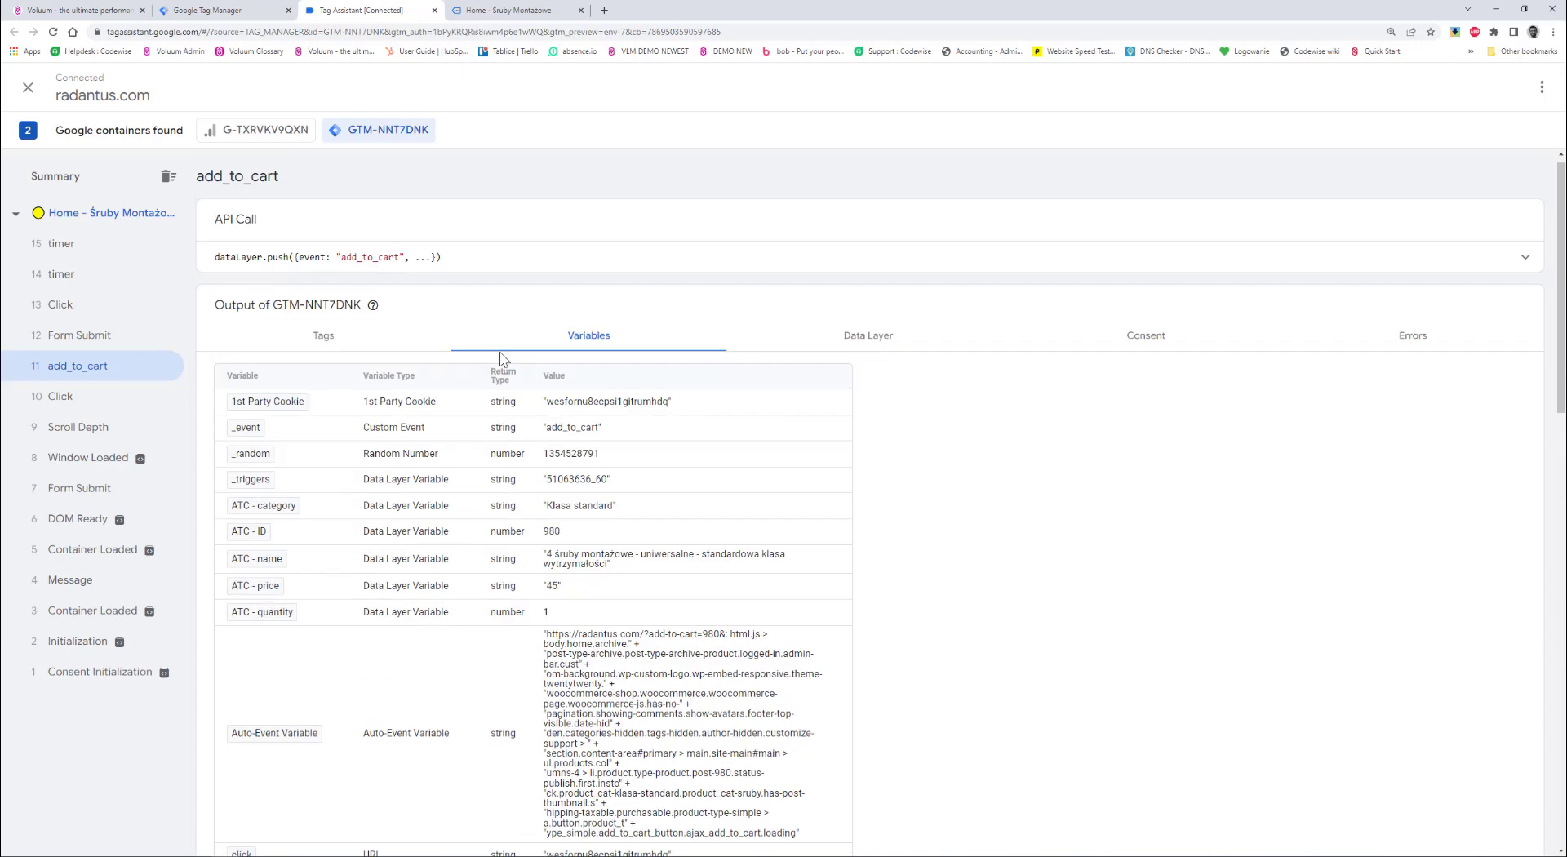
View the fired Add To Cart postback fire tag's details with variables displayed as names and as values.
left_click(320, 351)
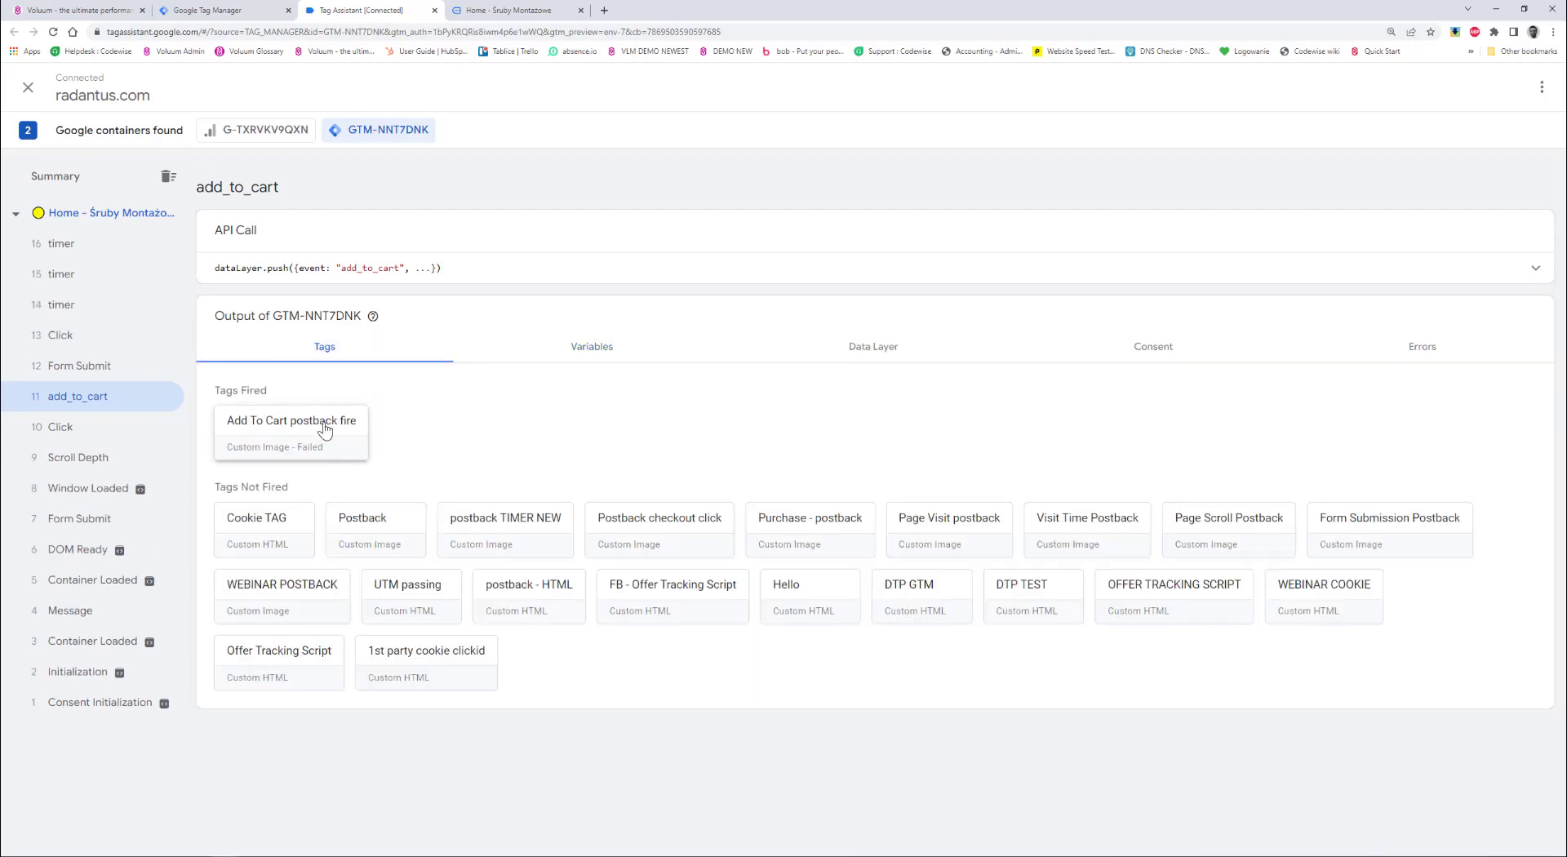
left_click_drag(286, 446, 290, 447)
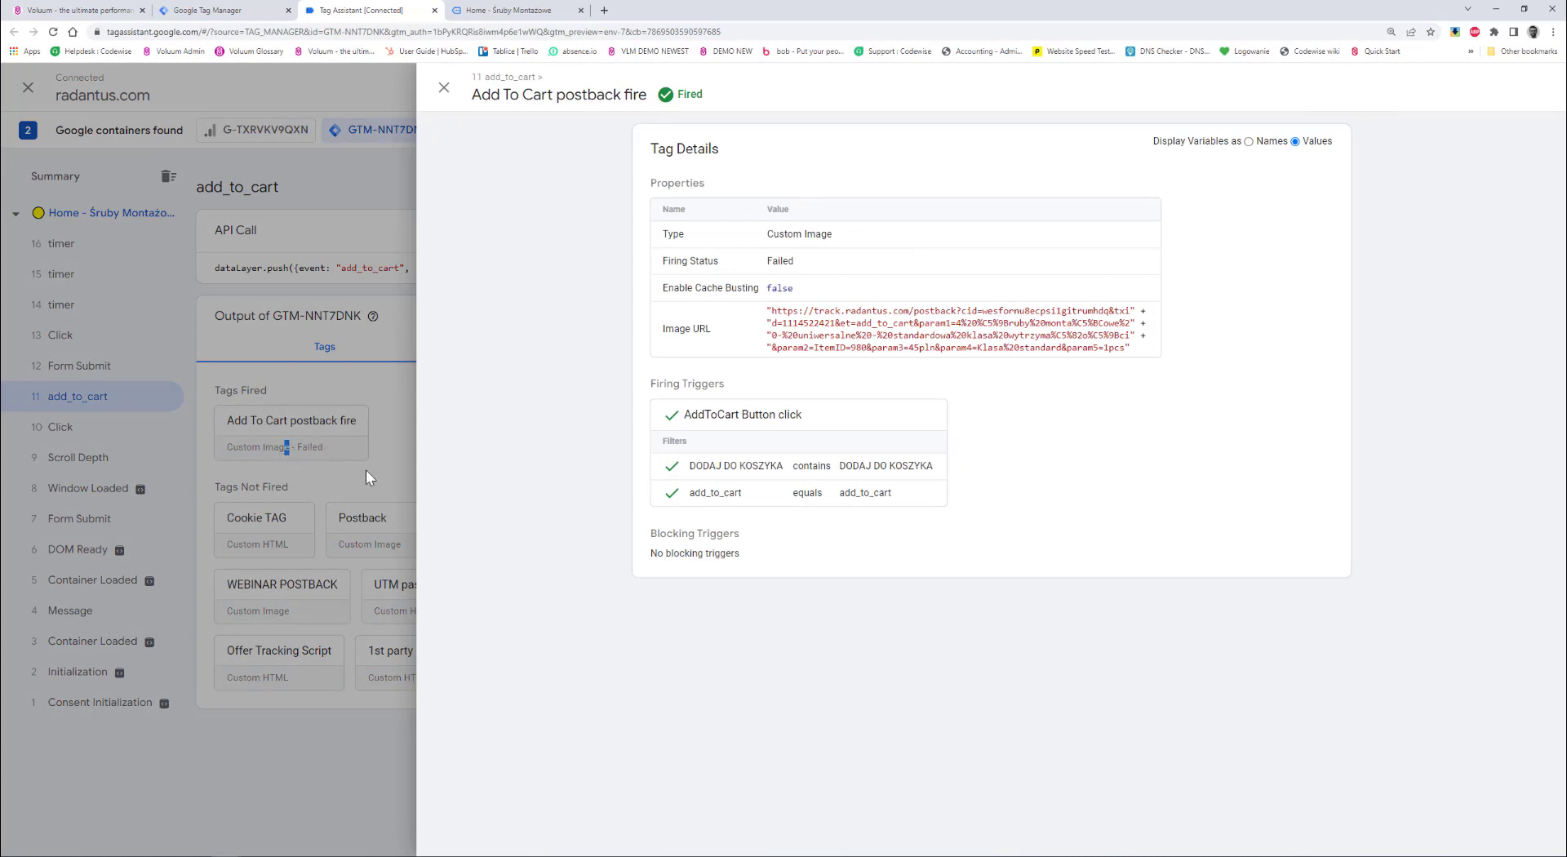
left_click(1249, 142)
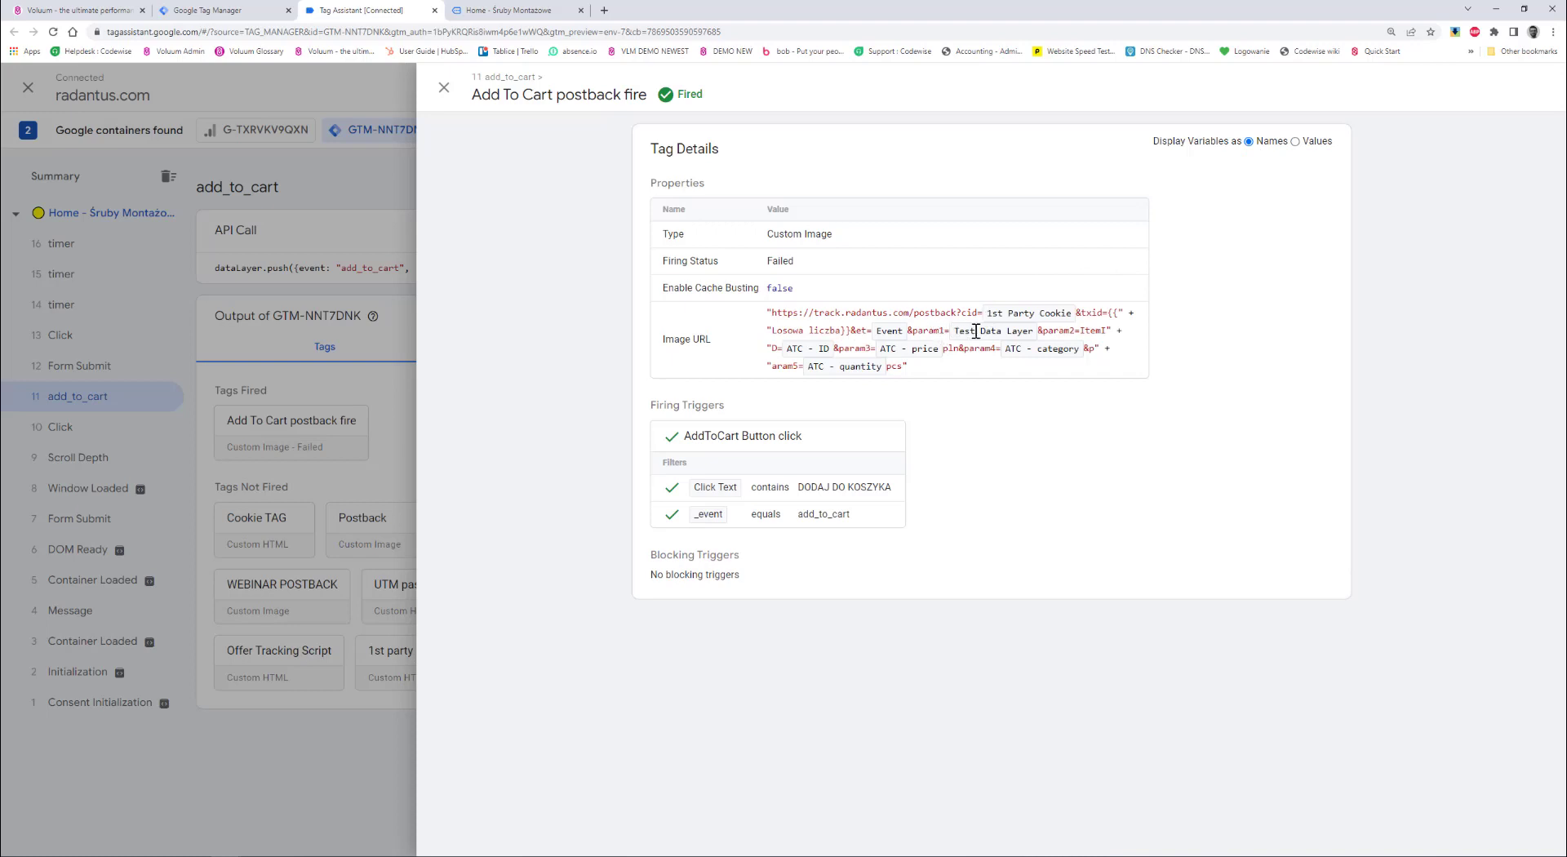
left_click(1296, 143)
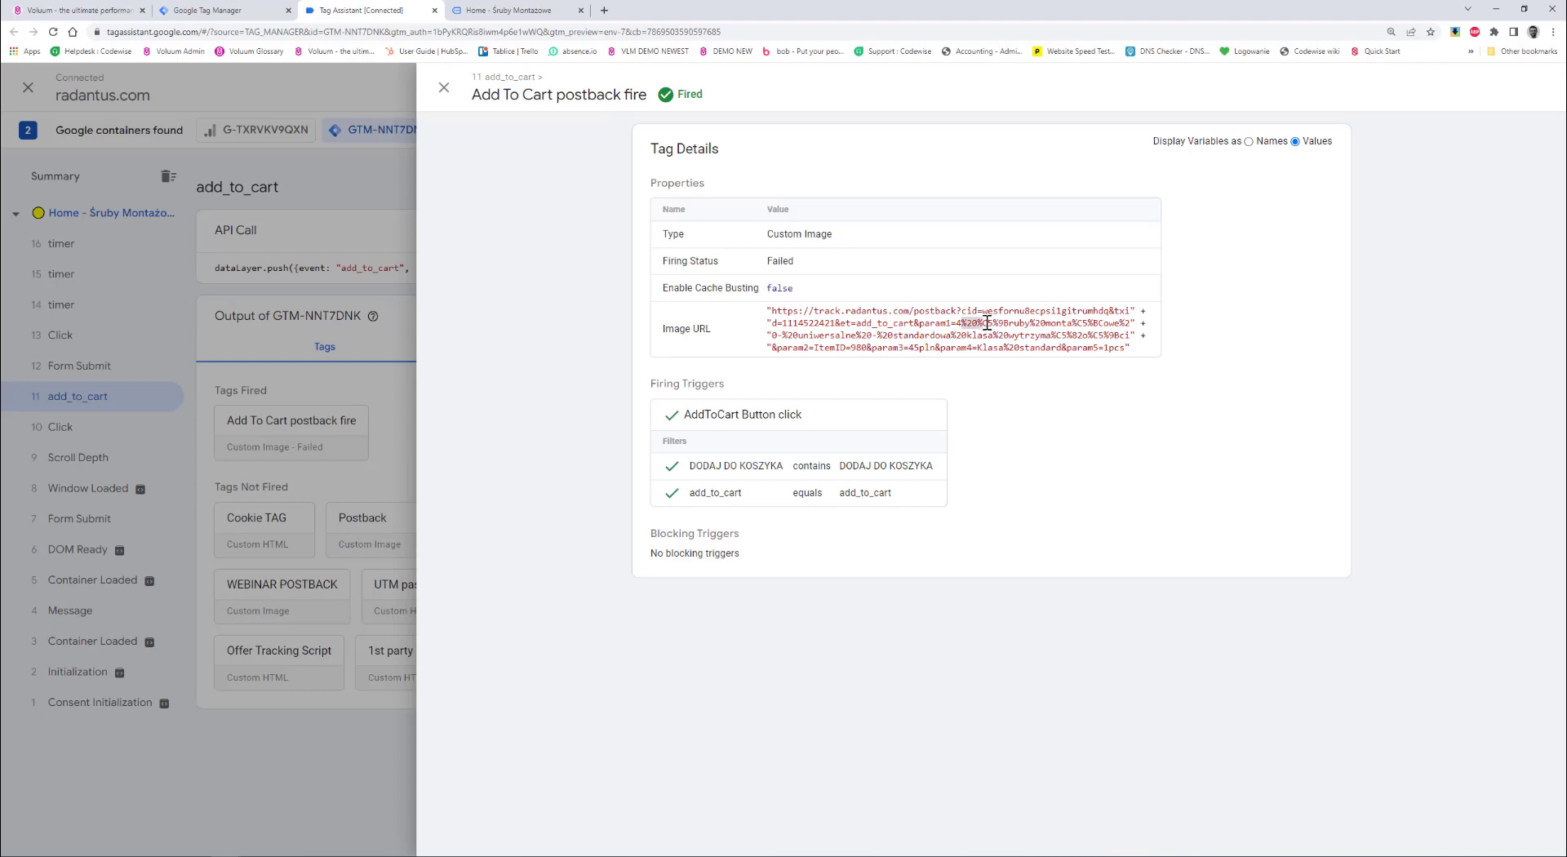
Examine the postback parameters and the cid value in the fired tag's Image URL.
mouse_move(987, 323)
left_mouse_down()
mouse_move(1111, 324)
mouse_move(930, 335)
mouse_move(994, 335)
left_mouse_up()
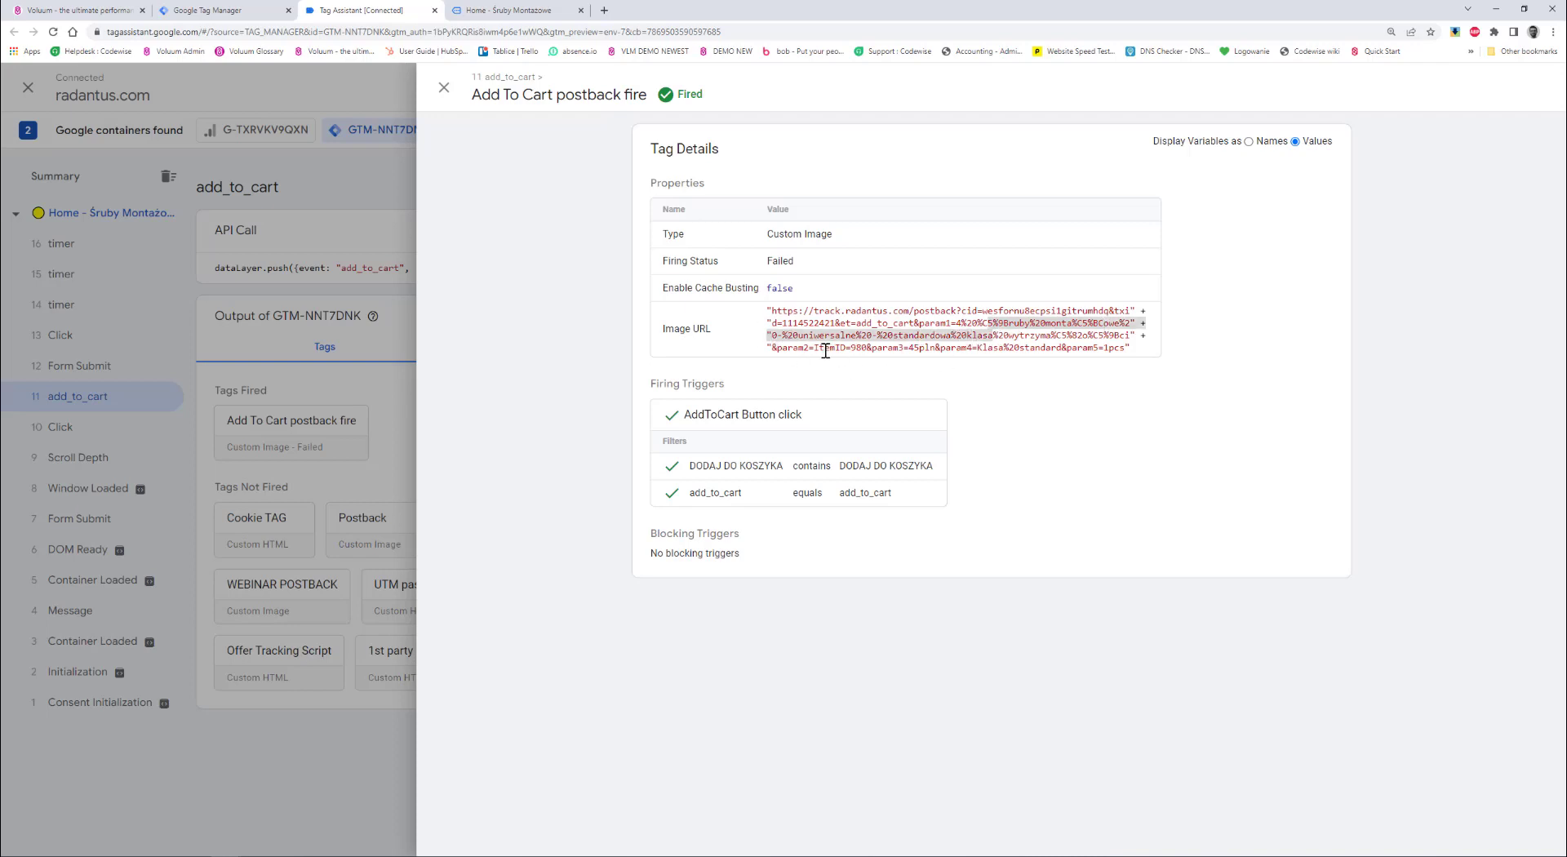
left_click(862, 347)
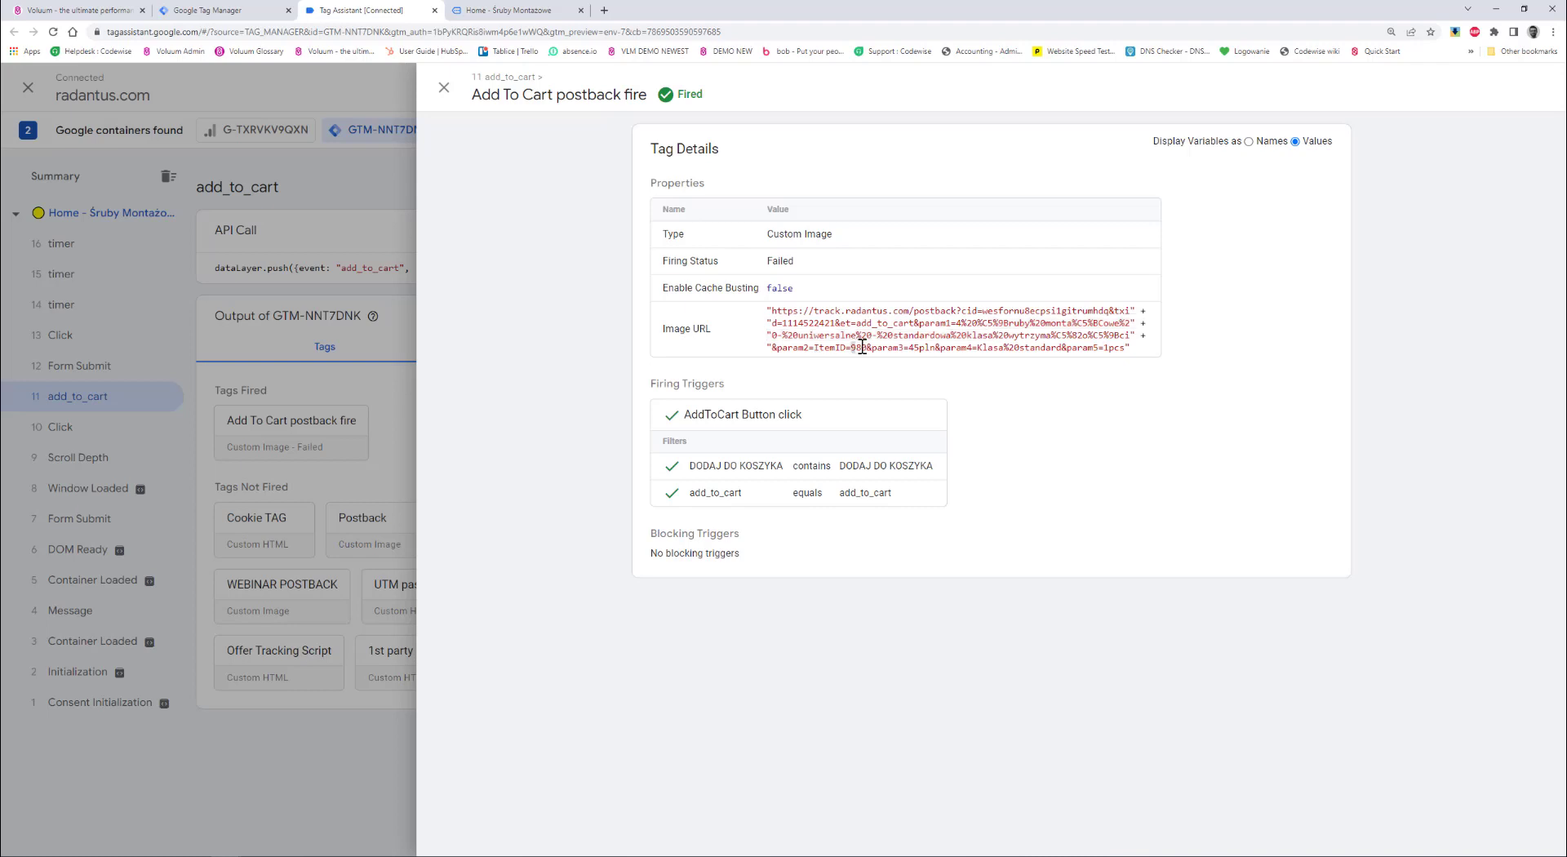
left_click(901, 349)
left_click_drag(966, 349, 996, 349)
left_click_drag(985, 311, 1108, 313)
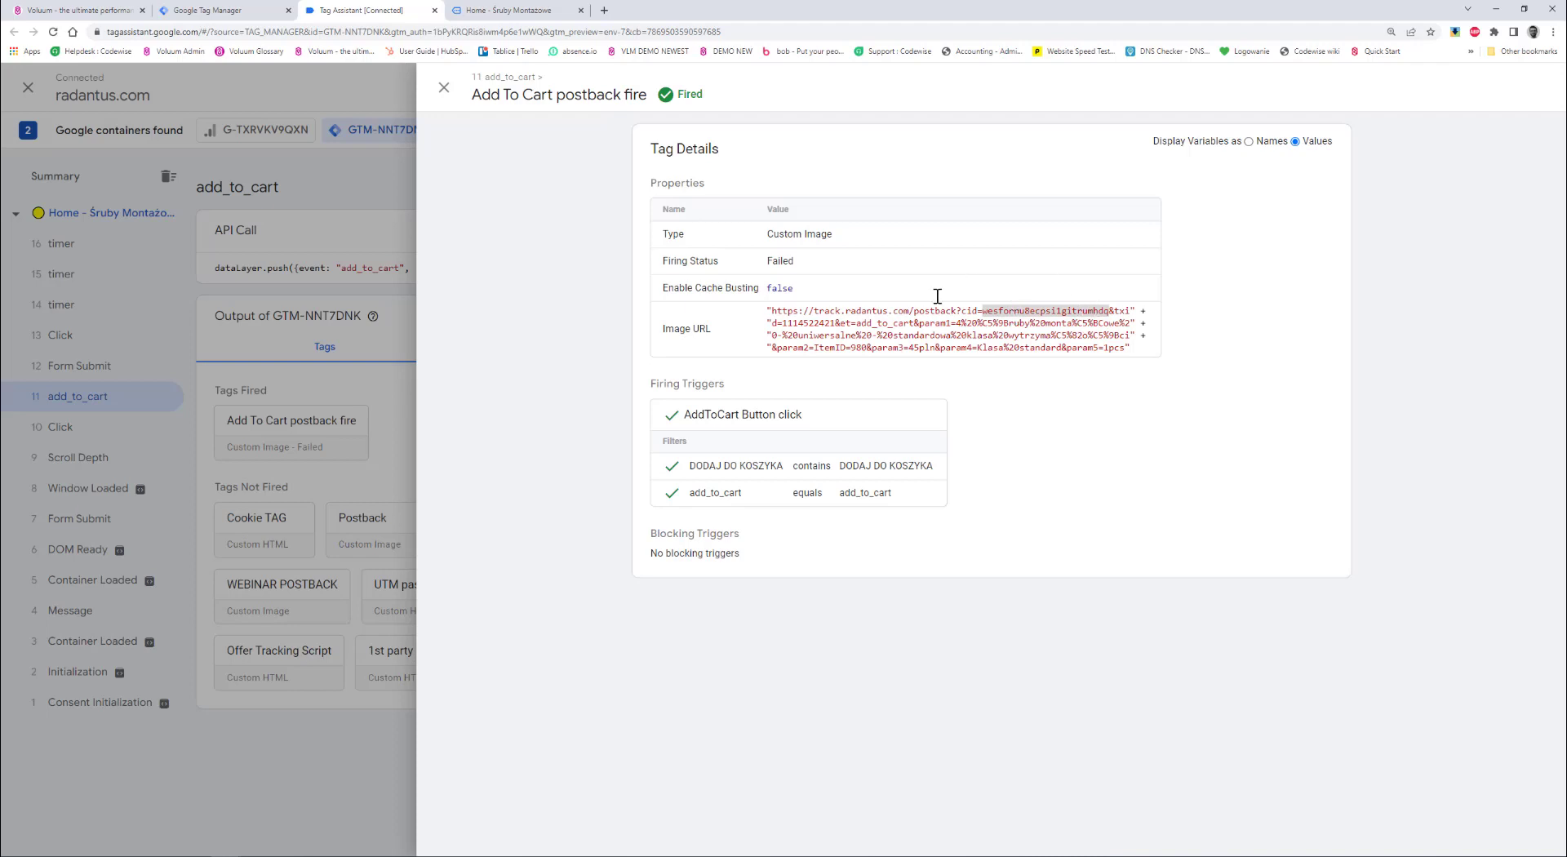
Switch to Voluum and view the conversions report of the campaign Zeropark - Global - WP Radantus Glowna, including its Click ID column.
left_click(78, 10)
left_click(286, 350)
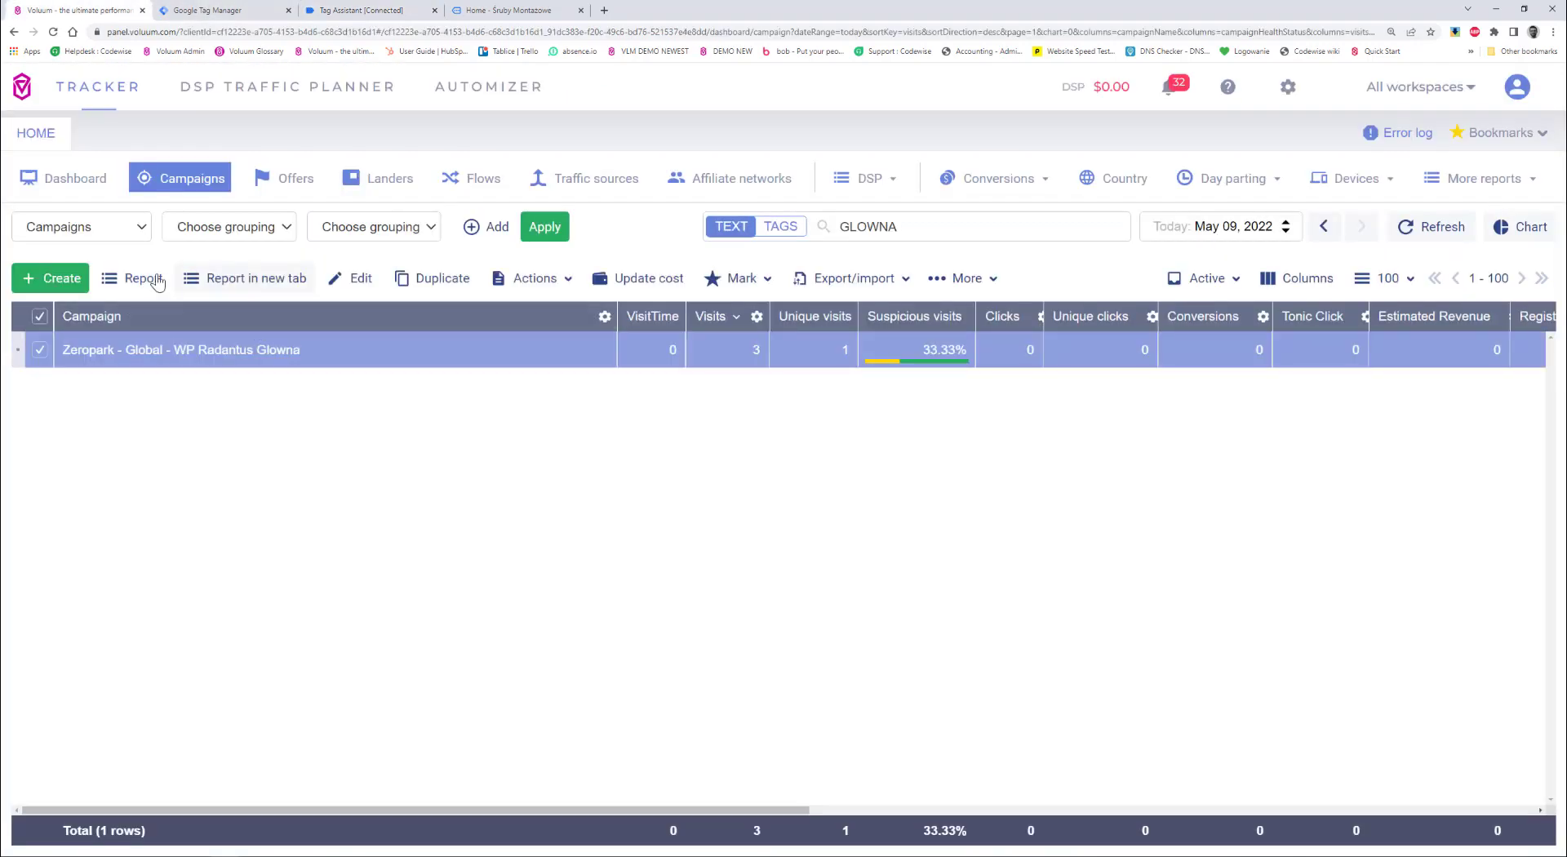
left_click(157, 280)
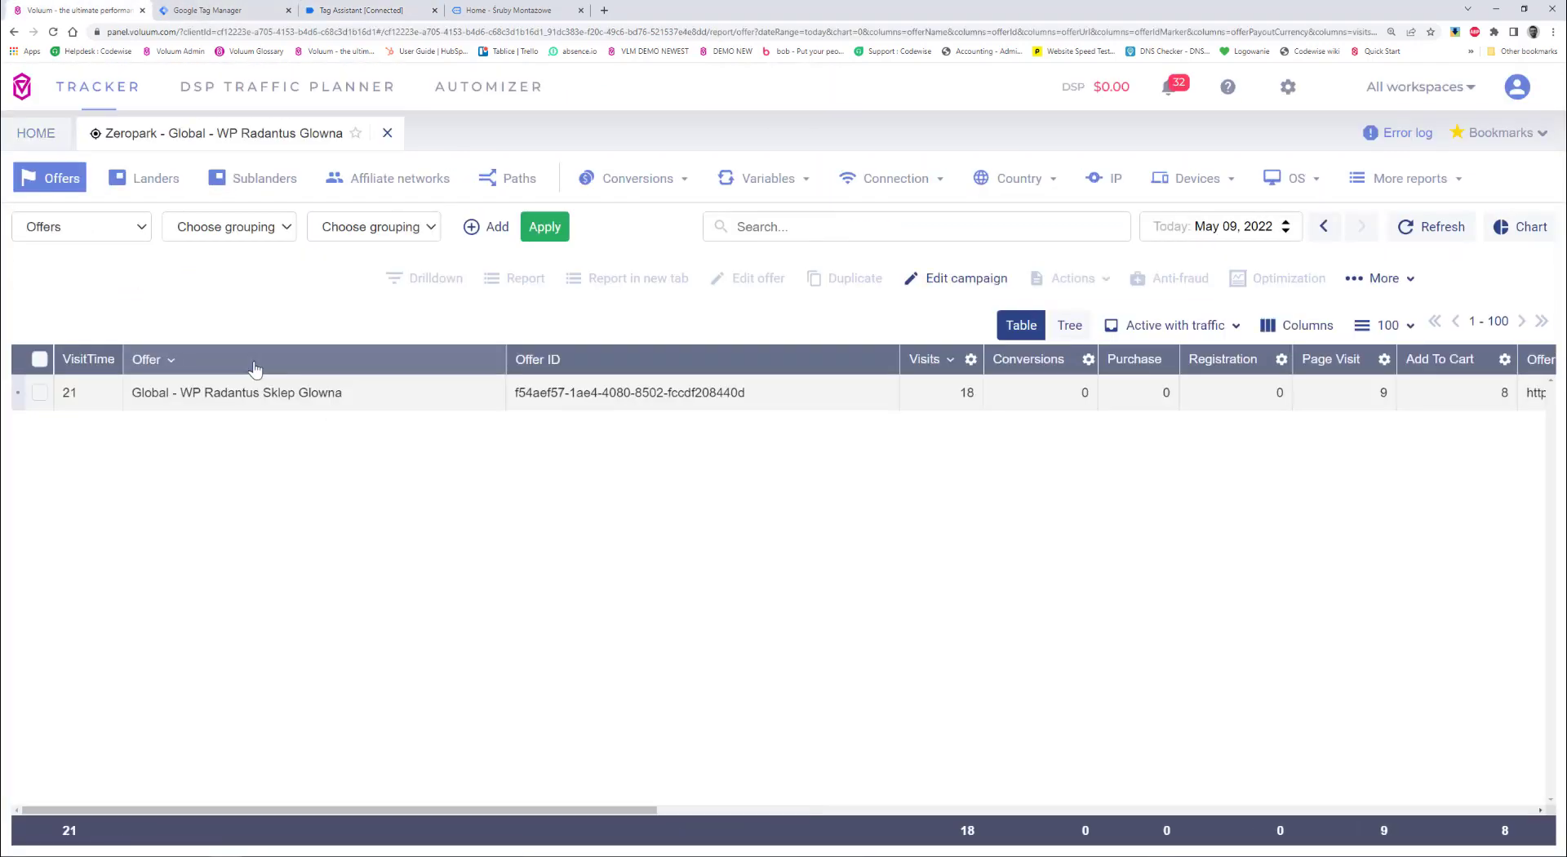
left_click(637, 178)
left_click(639, 224)
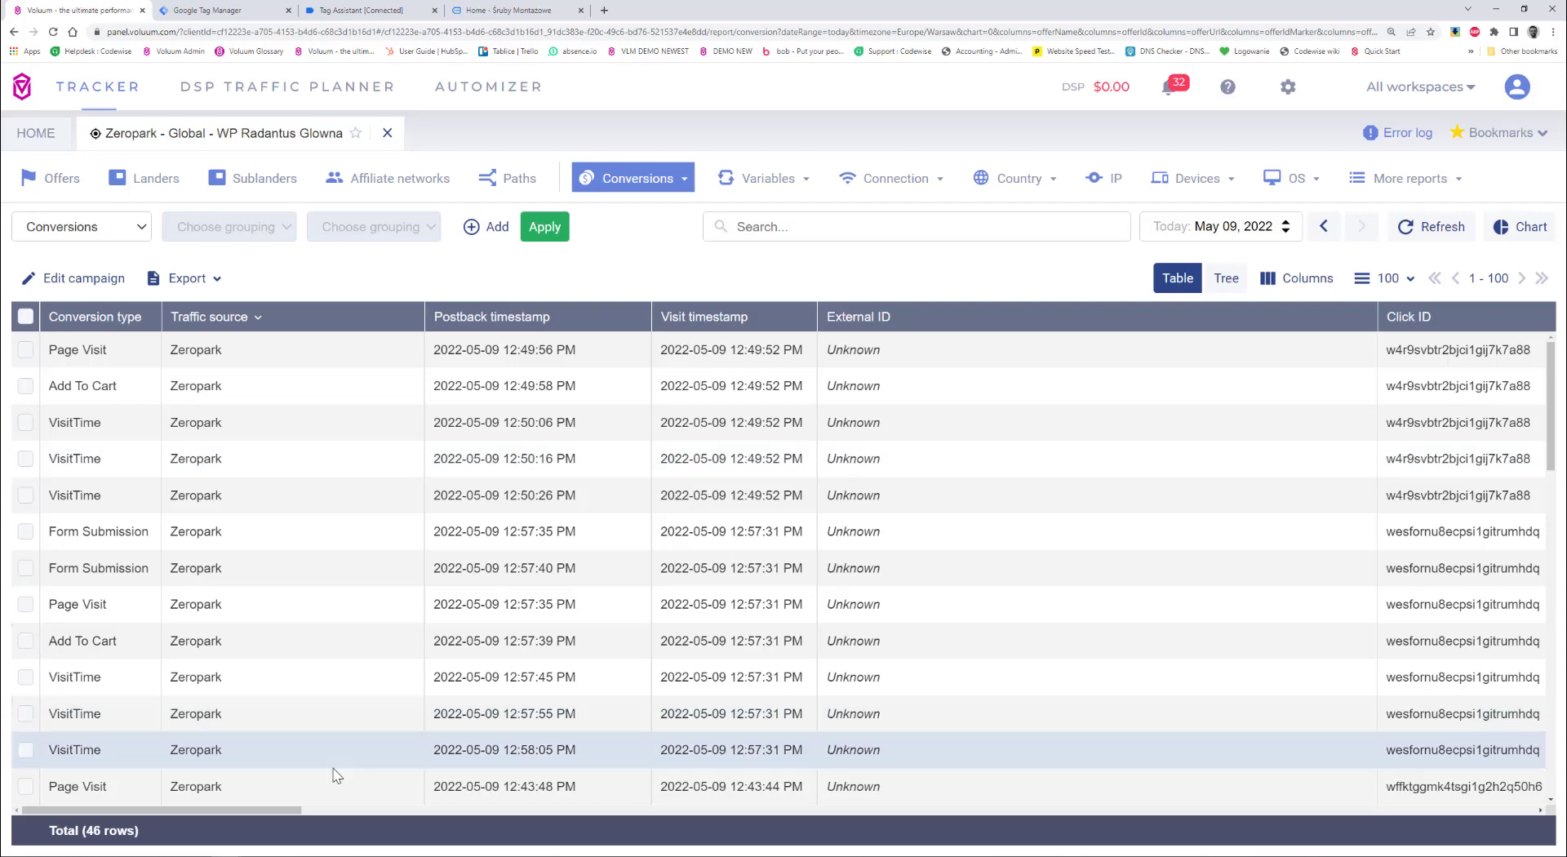
left_click_drag(261, 811, 386, 815)
Copy the click ID from the shop page's address and find it on the Voluum conversions page.
key("ctrl+f")
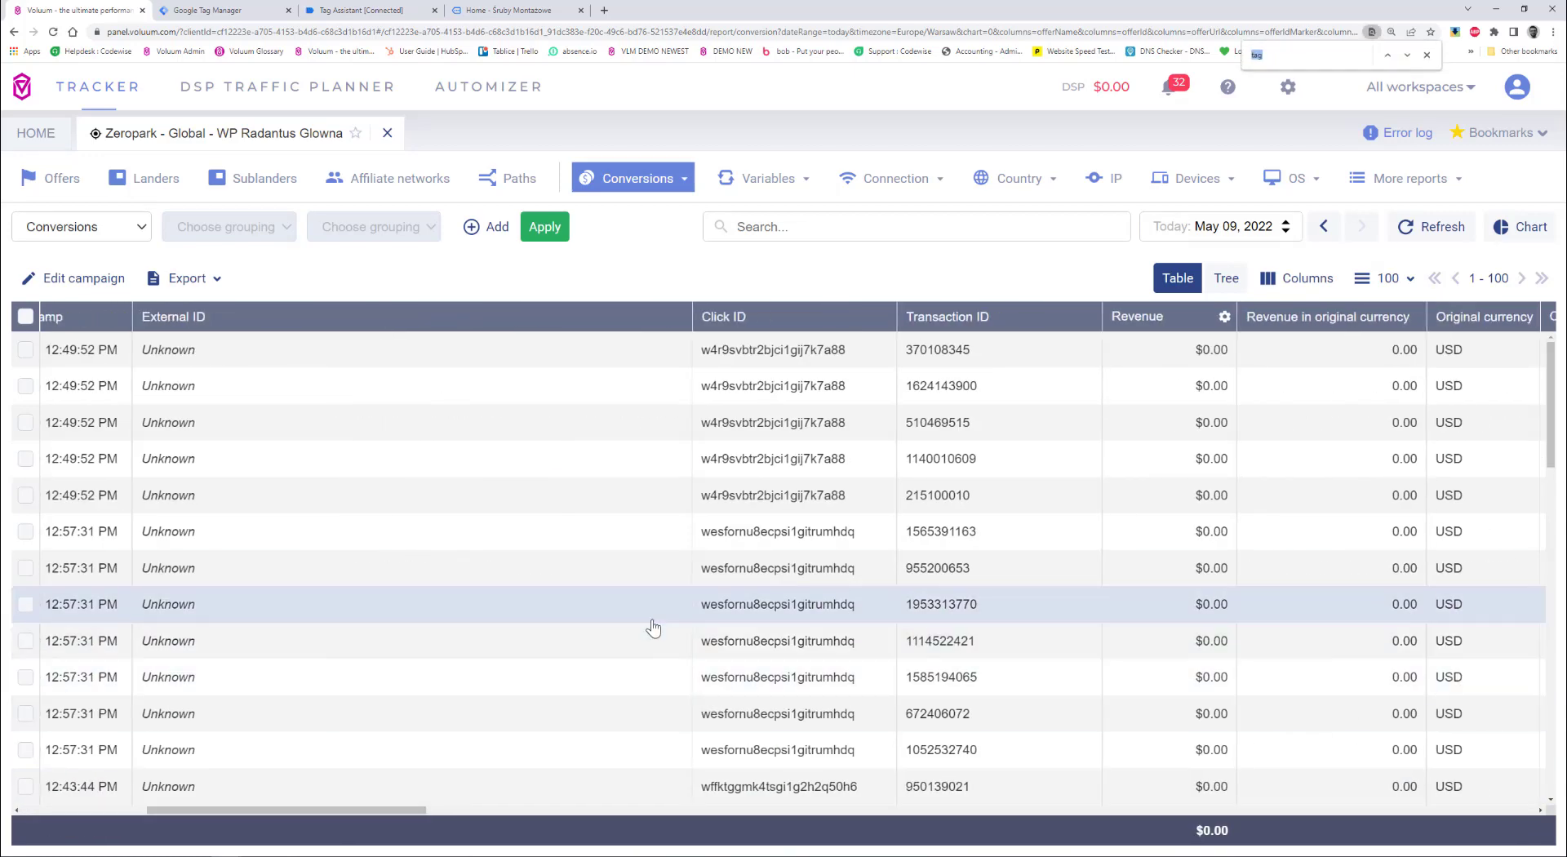
key("BackSpace")
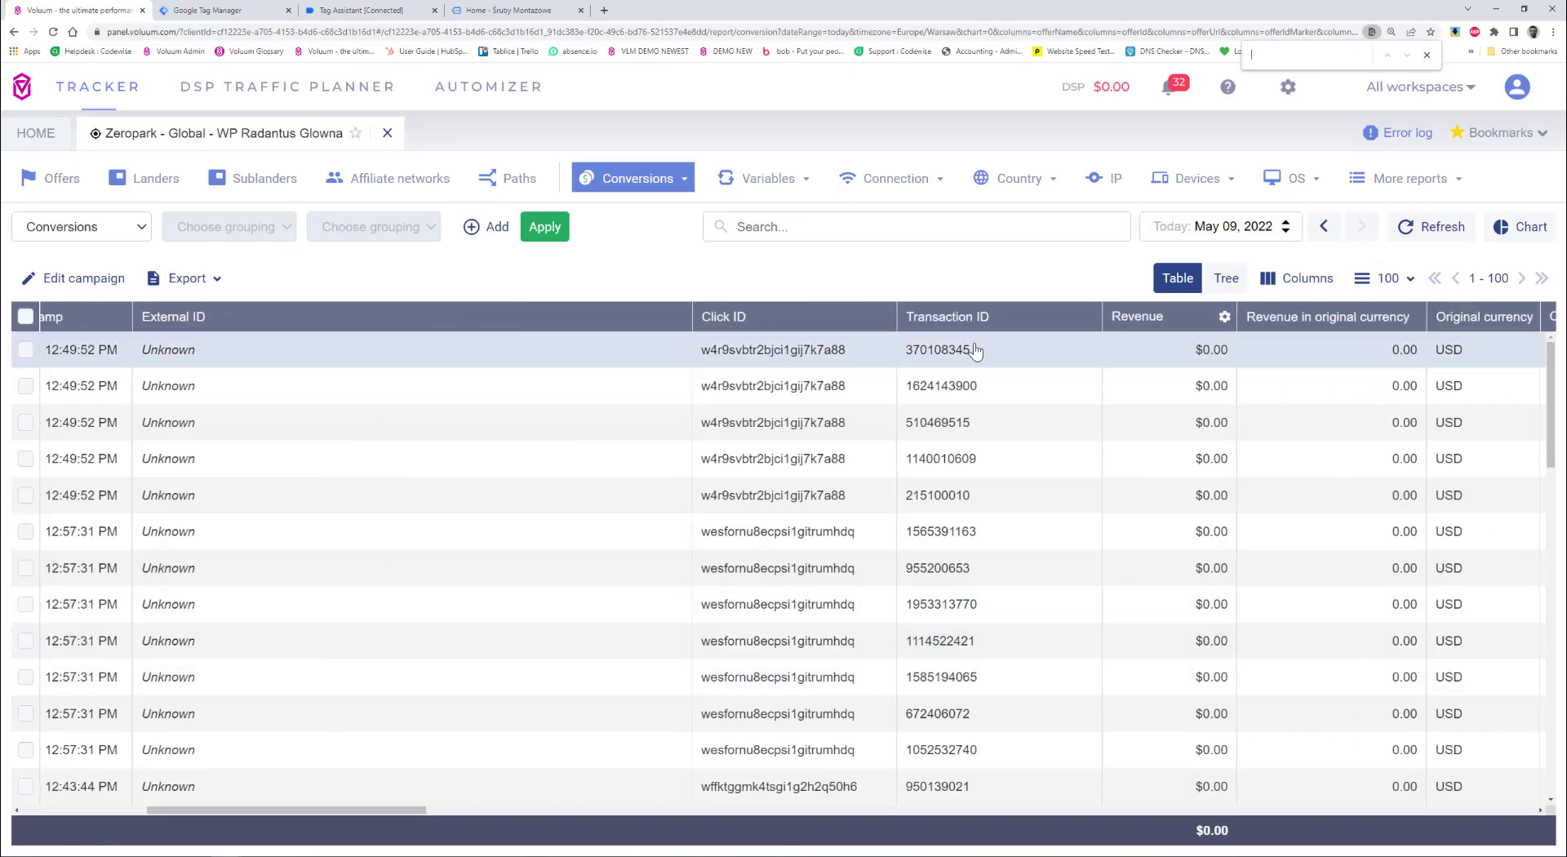
left_click(353, 11)
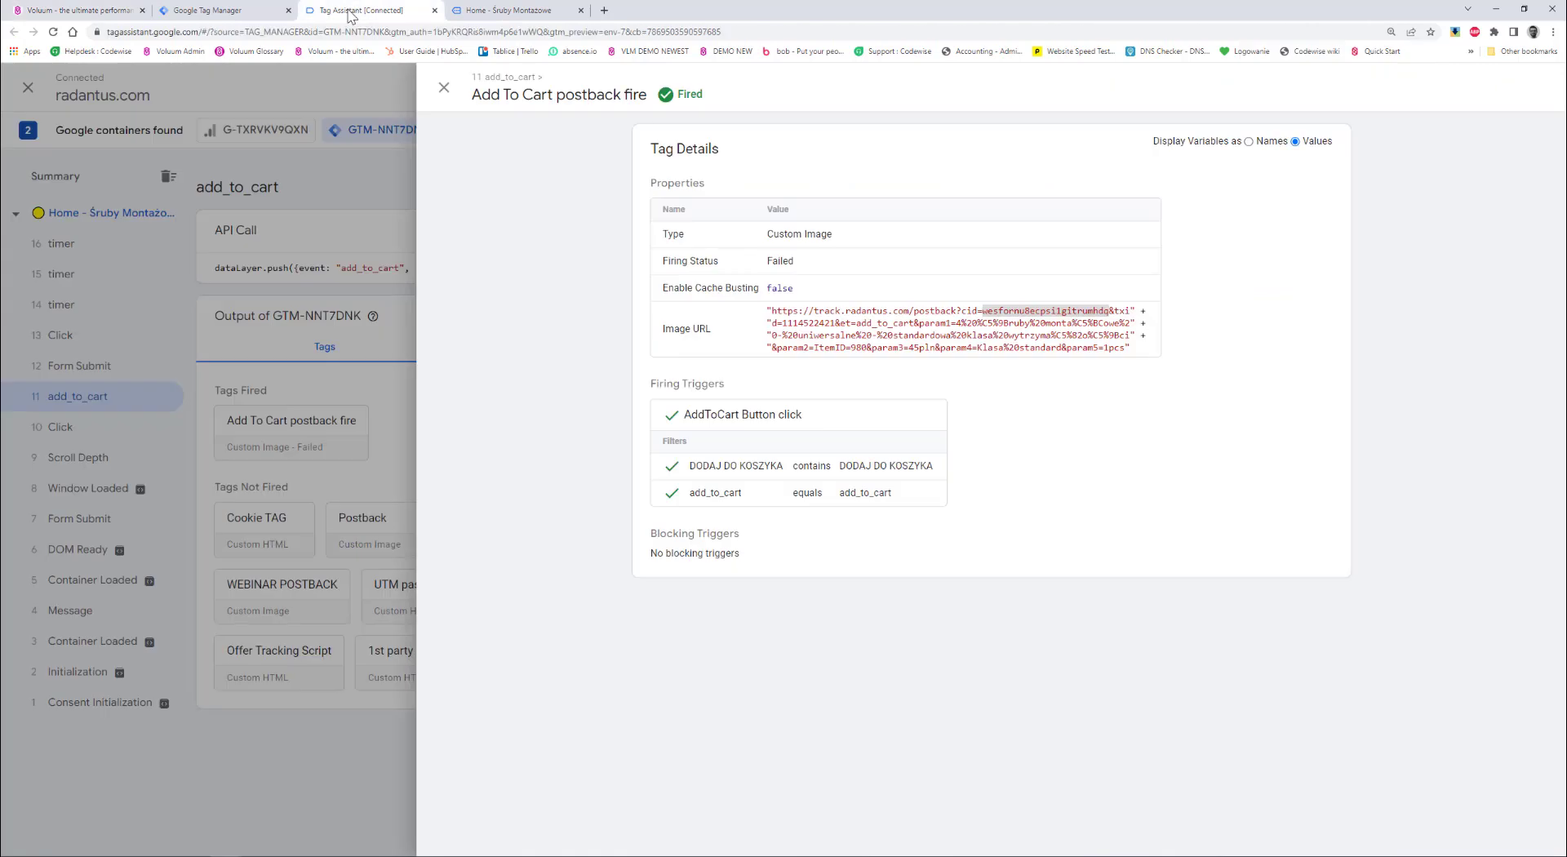
right_click(1016, 311)
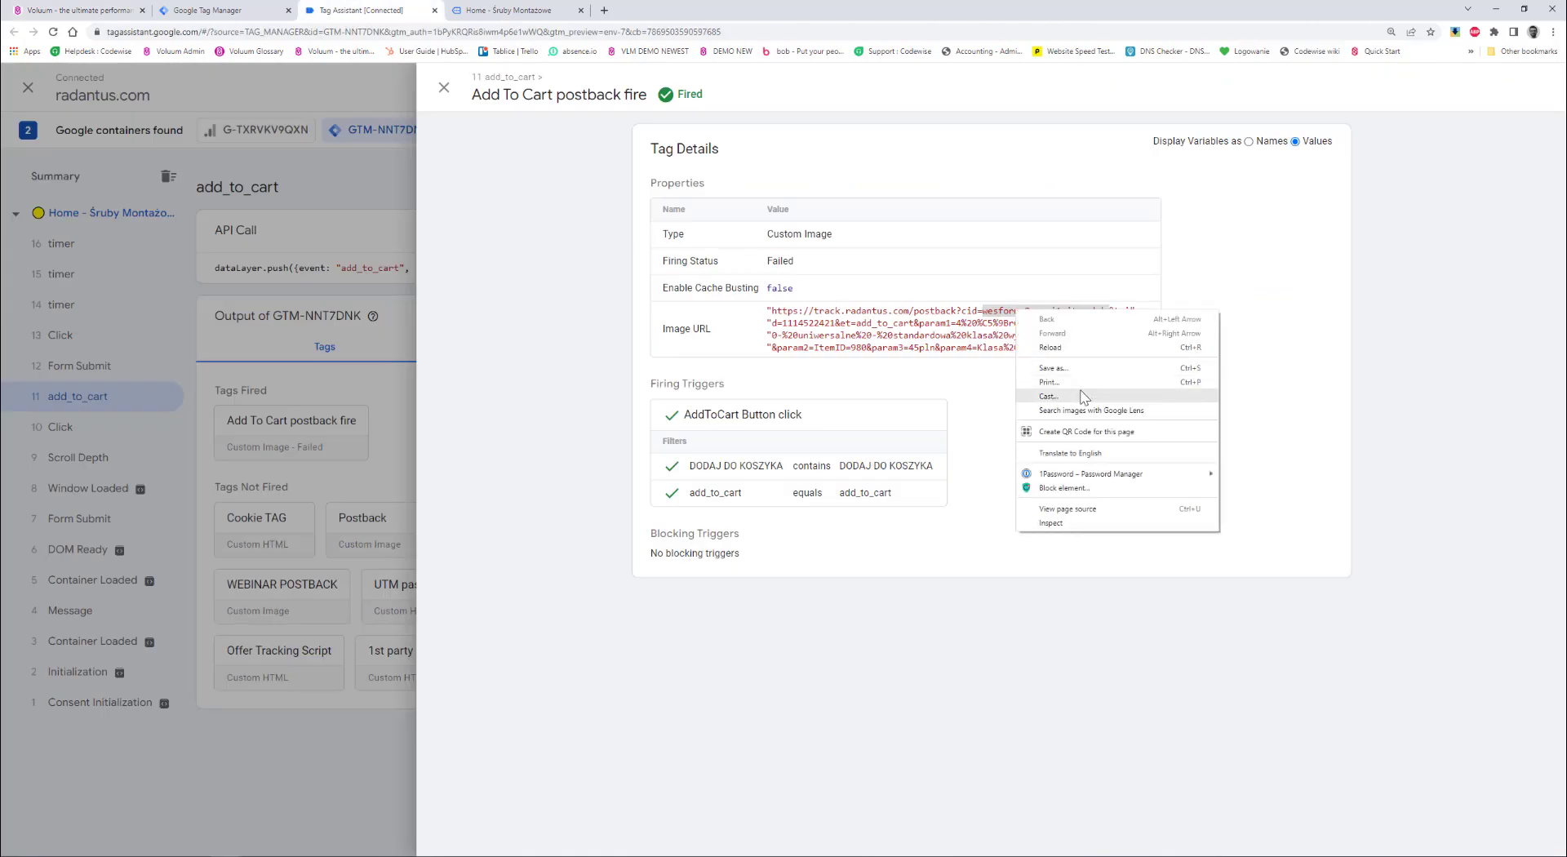
left_click(488, 10)
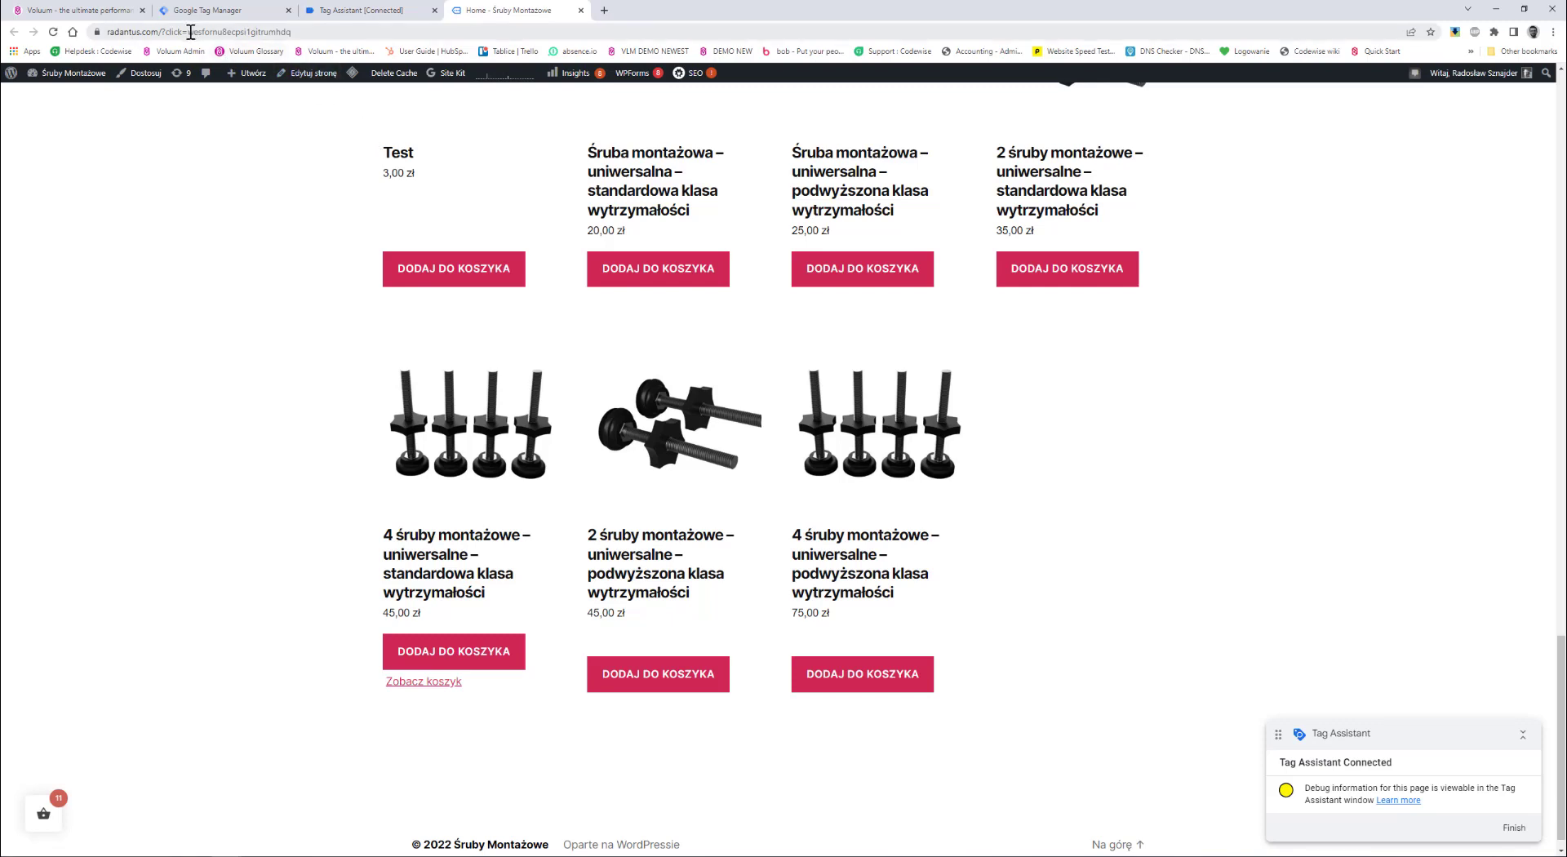
left_click_drag(189, 32, 297, 36)
key("ctrl+c")
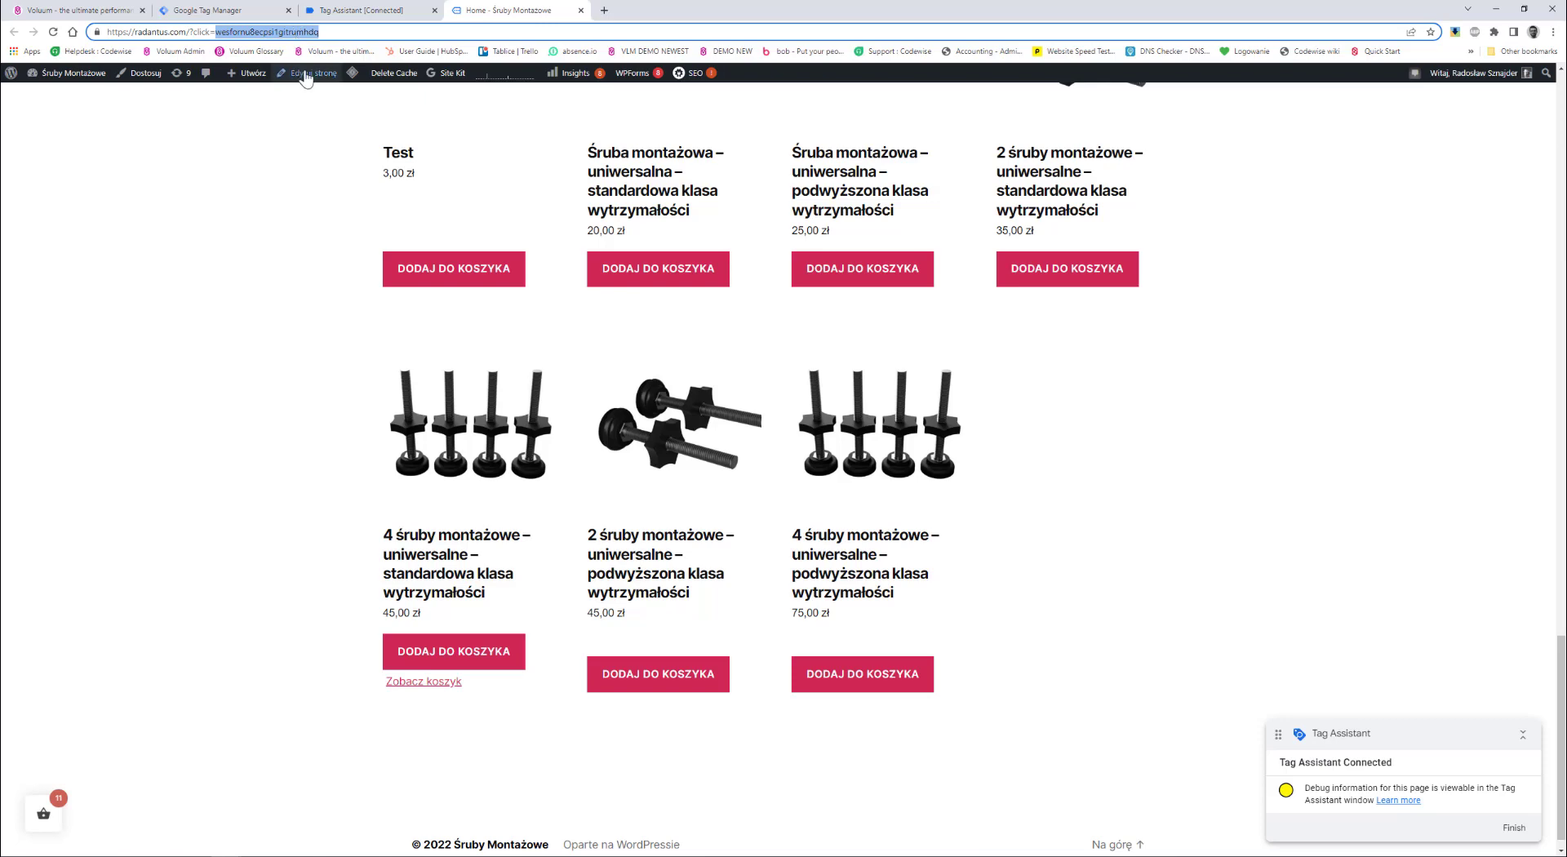
left_click(90, 10)
key("ctrl+v")
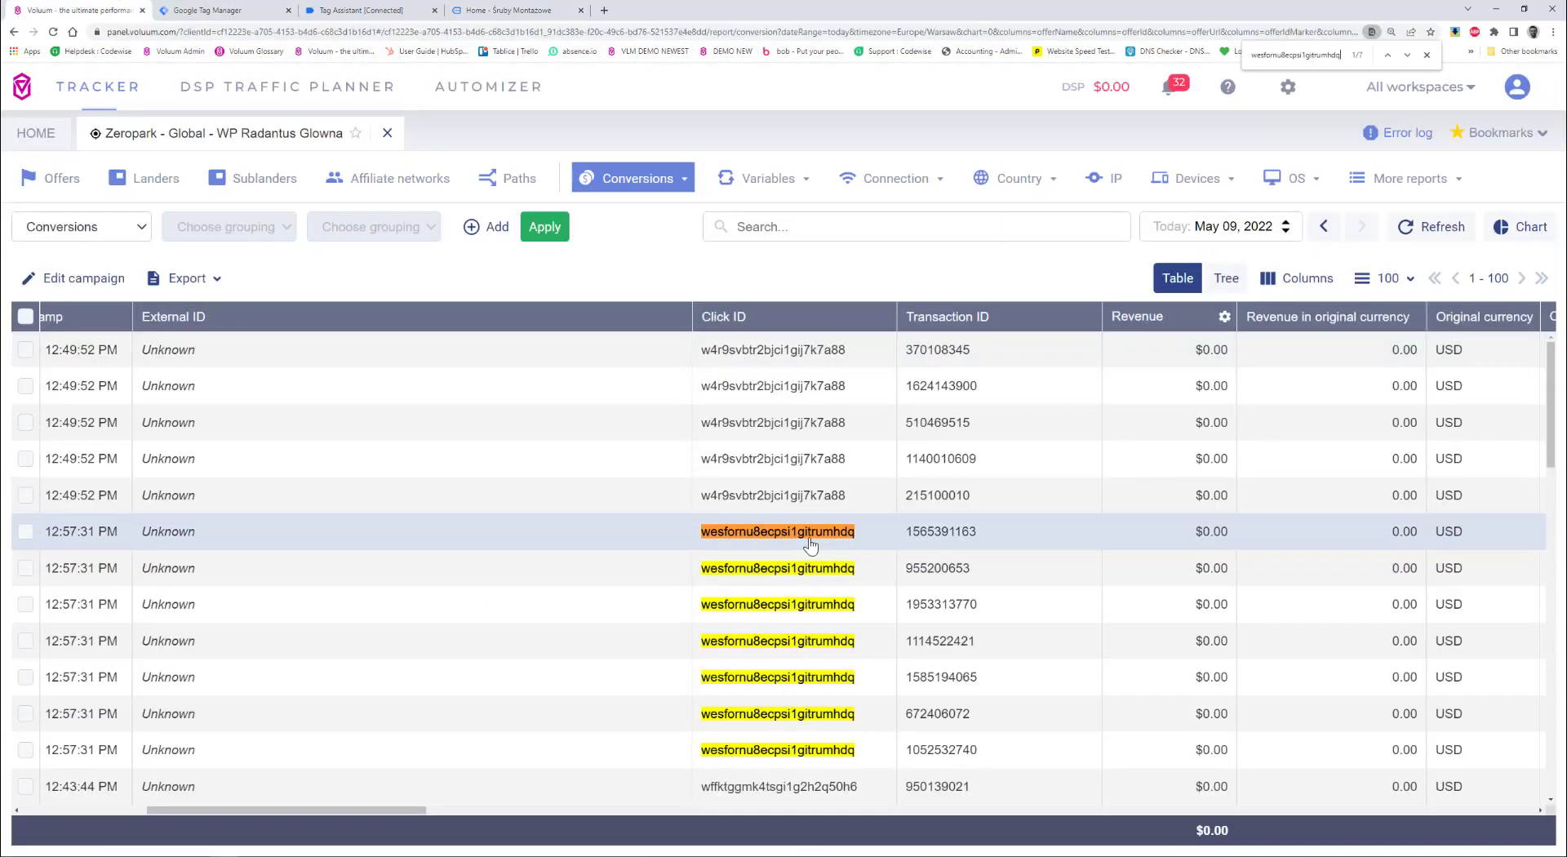
Group the campaign's conversions report by Click ID, widen the Name column and expand the conversions of the click ID found before.
left_click(684, 179)
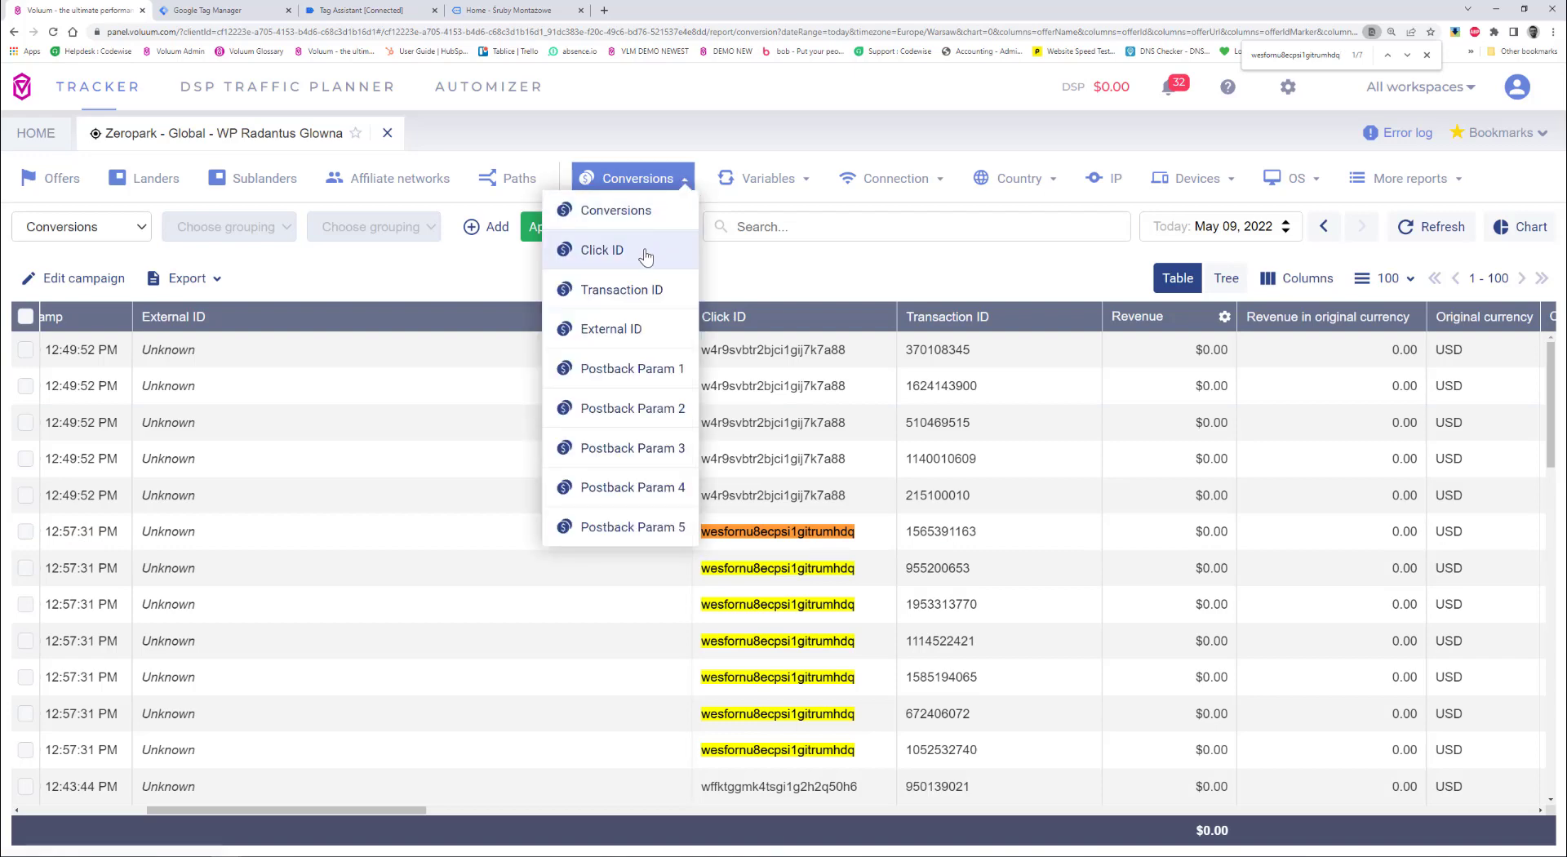
left_click(644, 256)
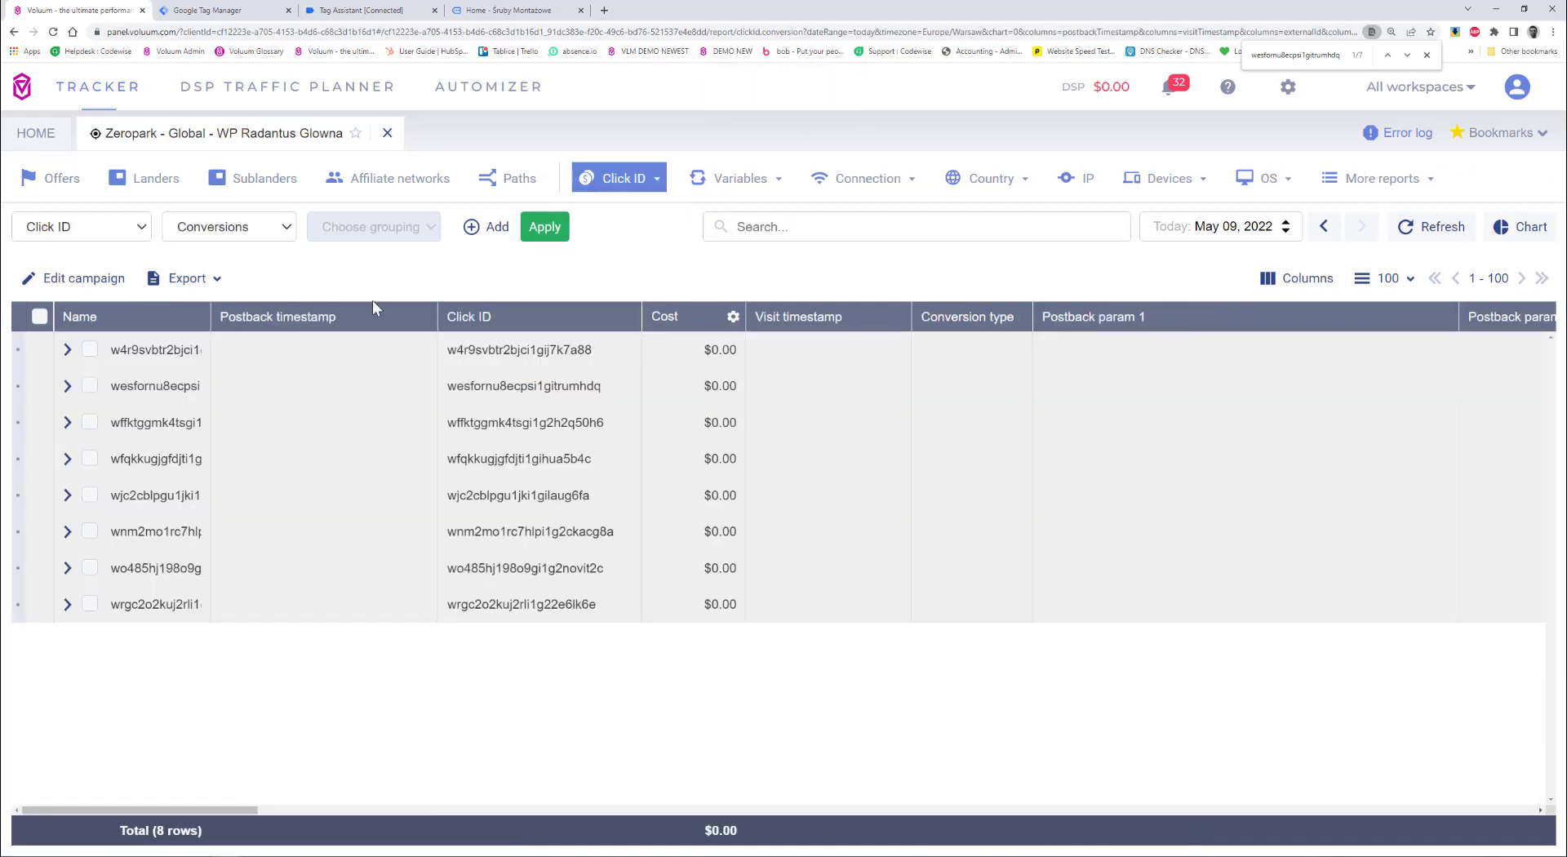
left_click_drag(210, 317, 407, 320)
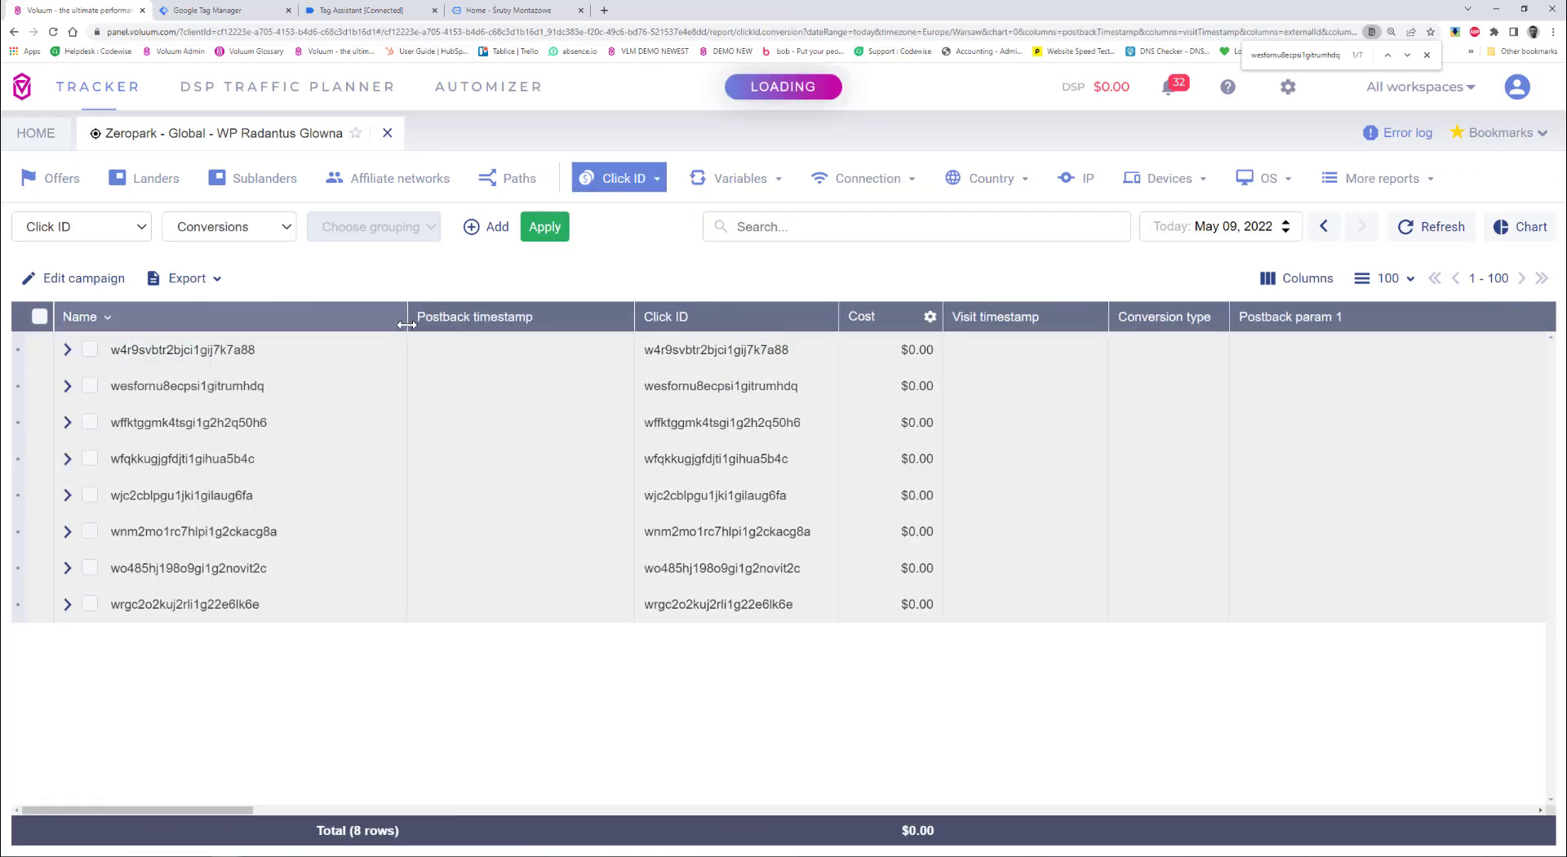
left_click(68, 389)
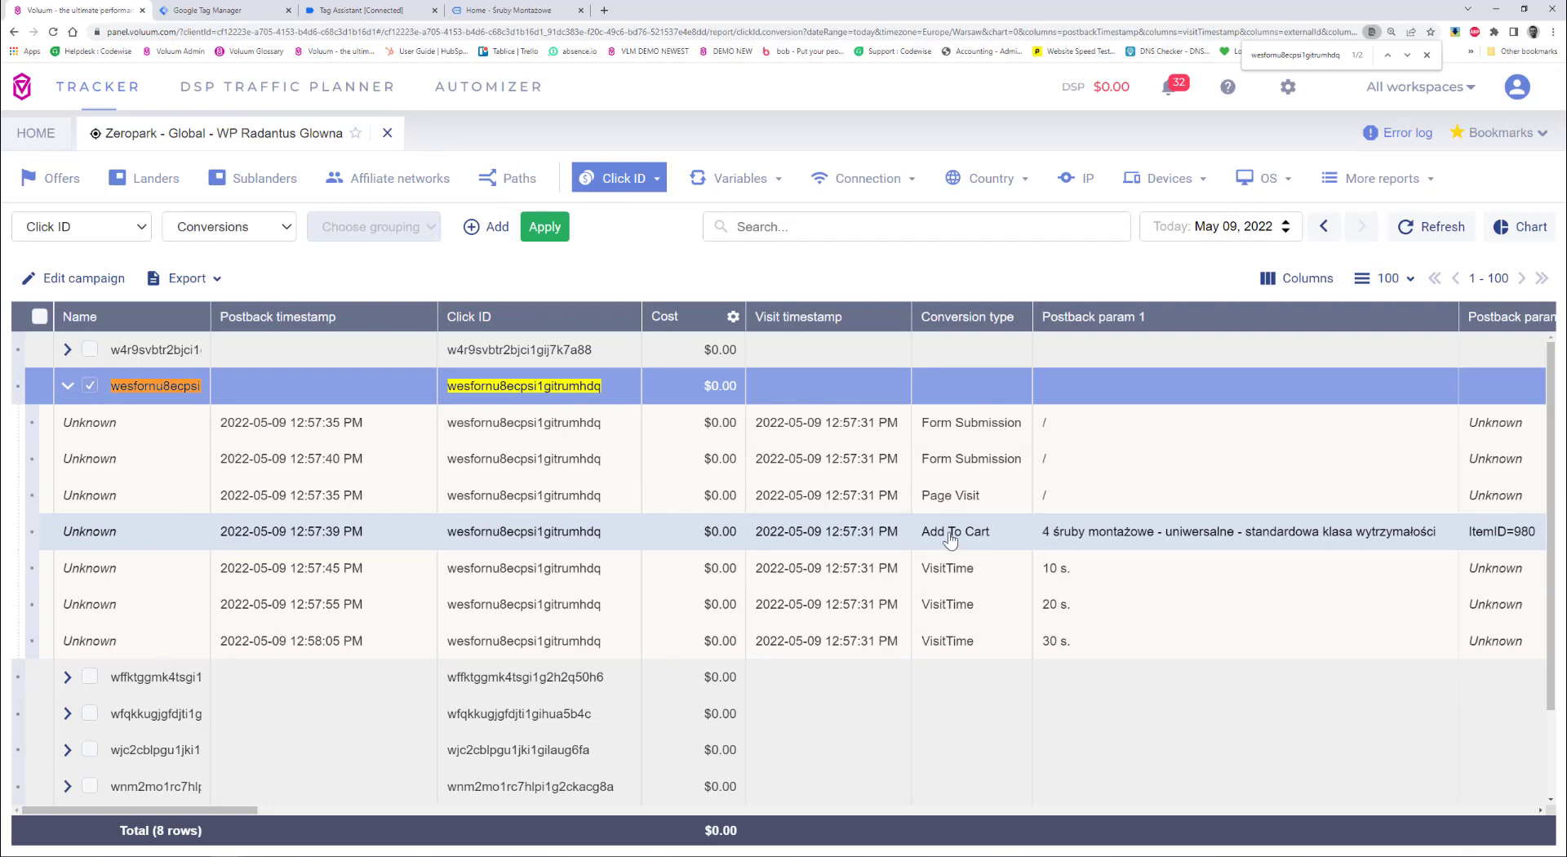
Examine the Postback param 1 to 5 values of the Add To Cart conversion under the expanded click ID.
left_click_drag(1052, 536, 1401, 545)
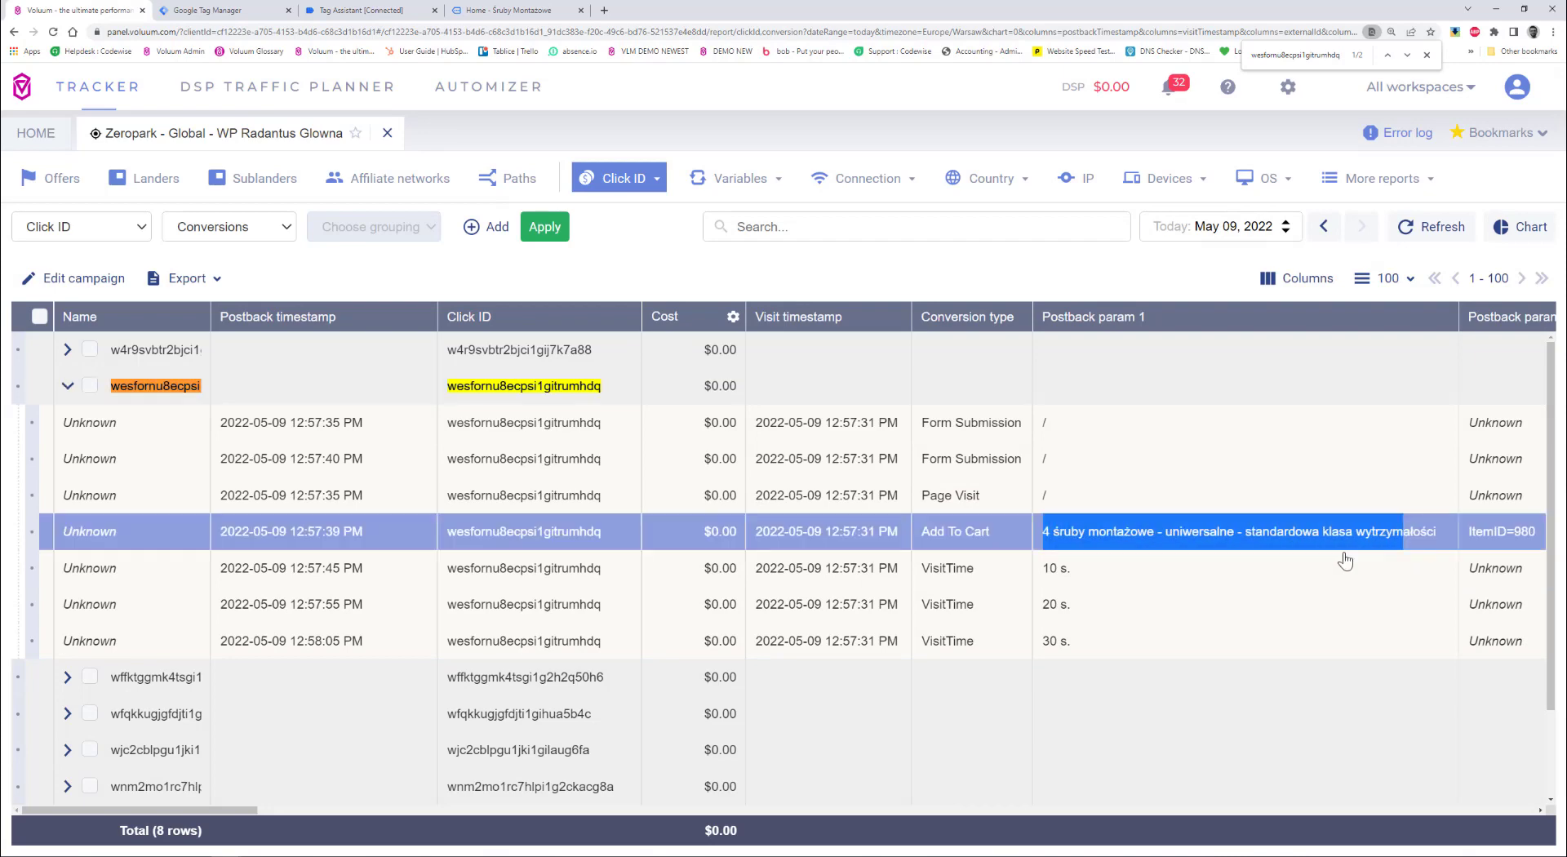
left_click_drag(193, 811, 354, 819)
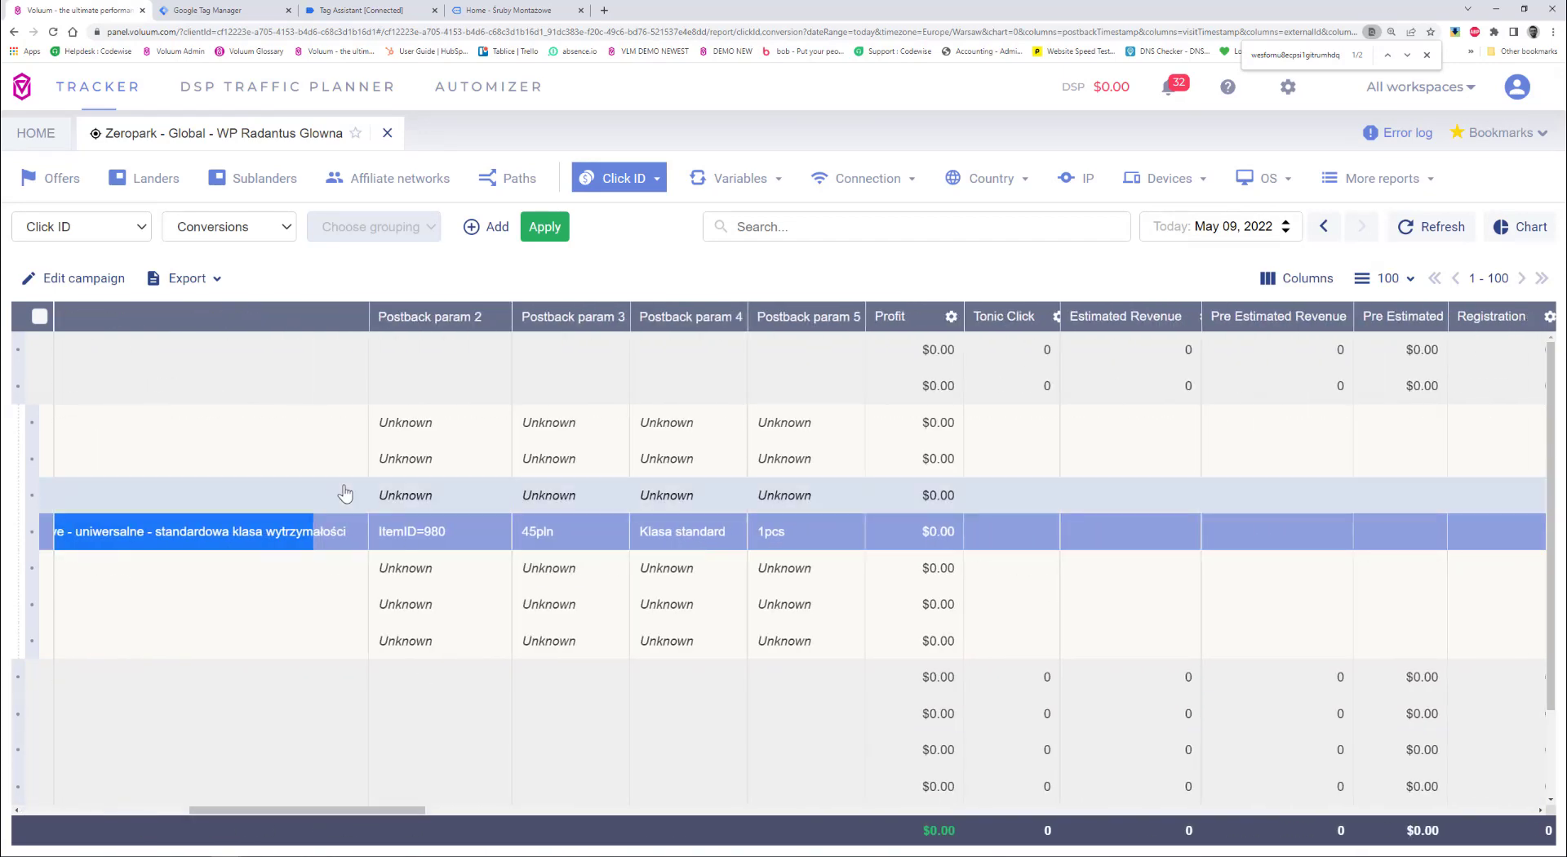
left_click_drag(380, 536, 798, 539)
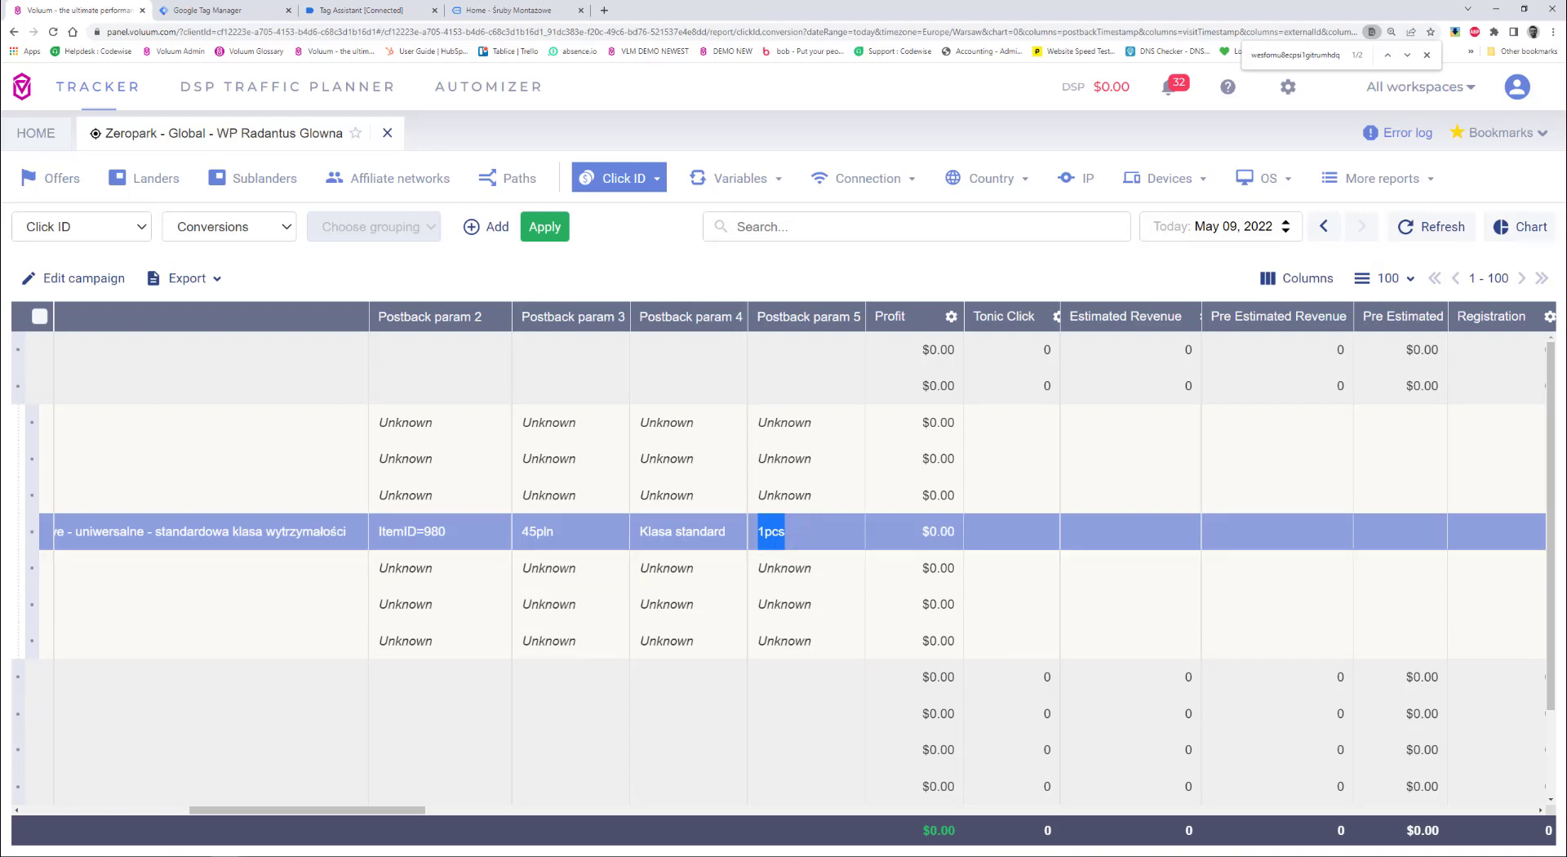